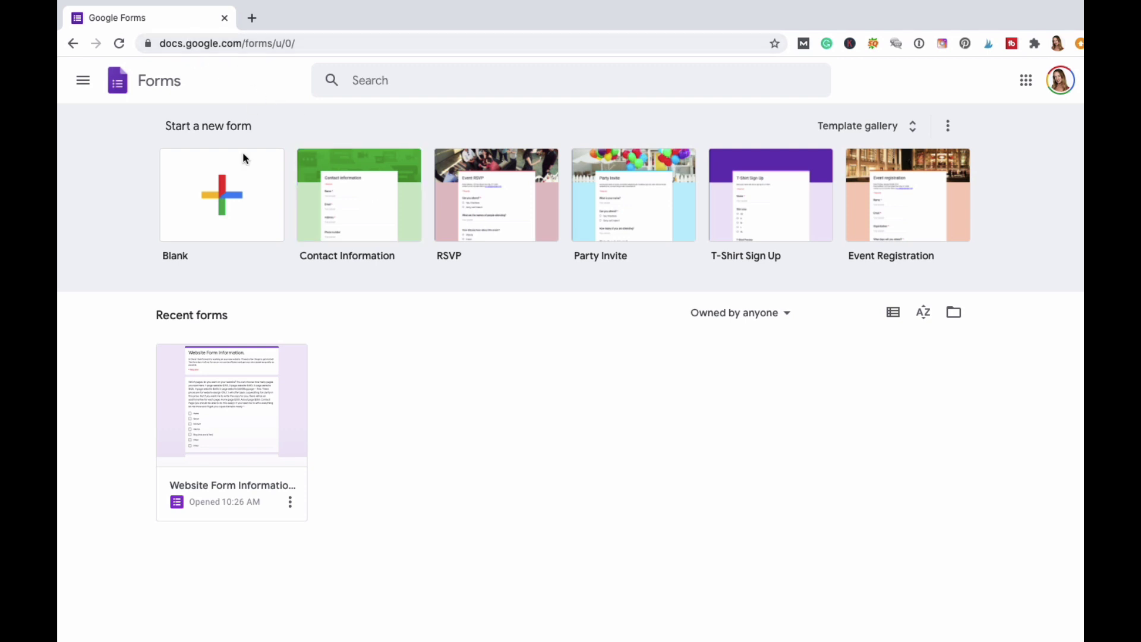
Create a blank form and title it with the creator's name followed by 'Form'.
{"action": "left_click", "coordinate": [230, 192]}
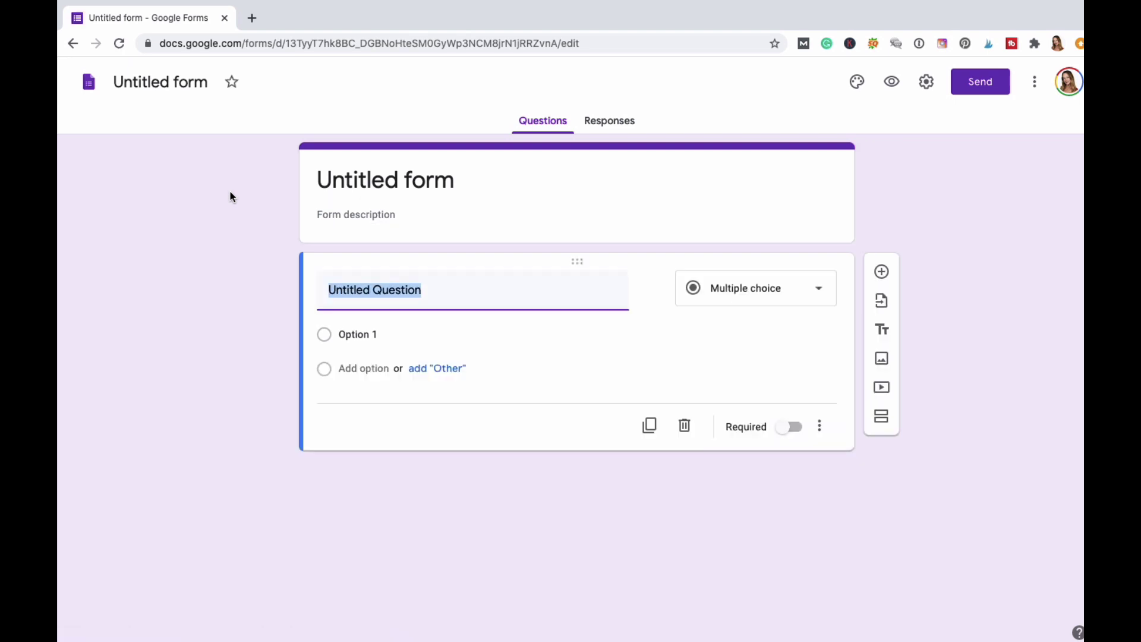
{"action": "left_click", "coordinate": [420, 188]}
{"action": "left_click", "coordinate": [453, 181]}
{"action": "triple_click", "coordinate": [454, 182]}
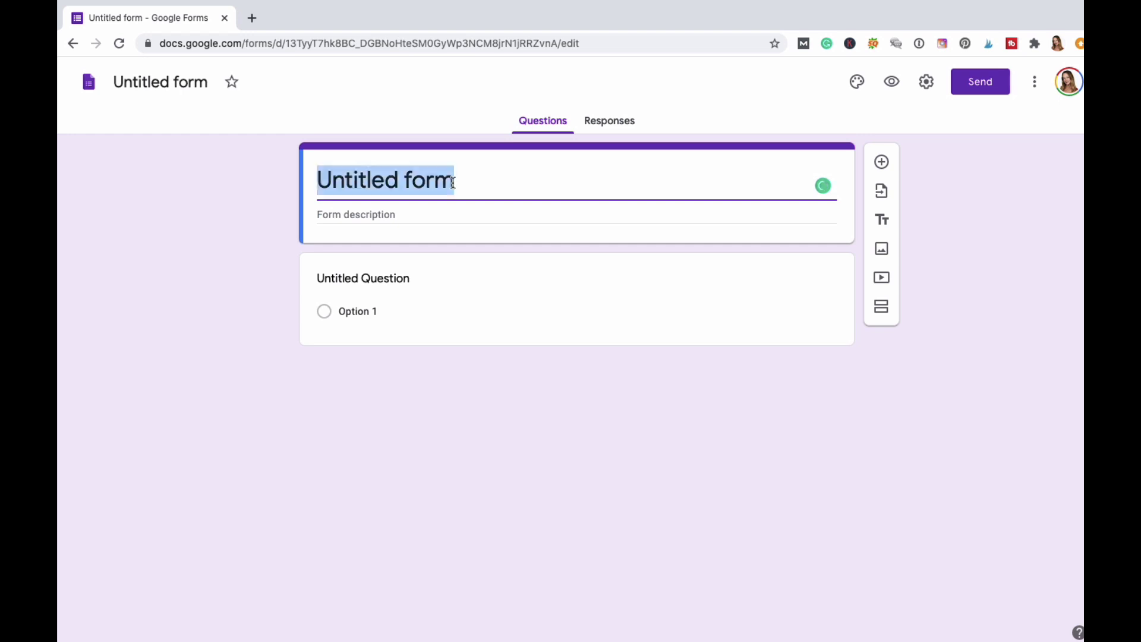
{"action": "type", "text": "Dina's Form"}
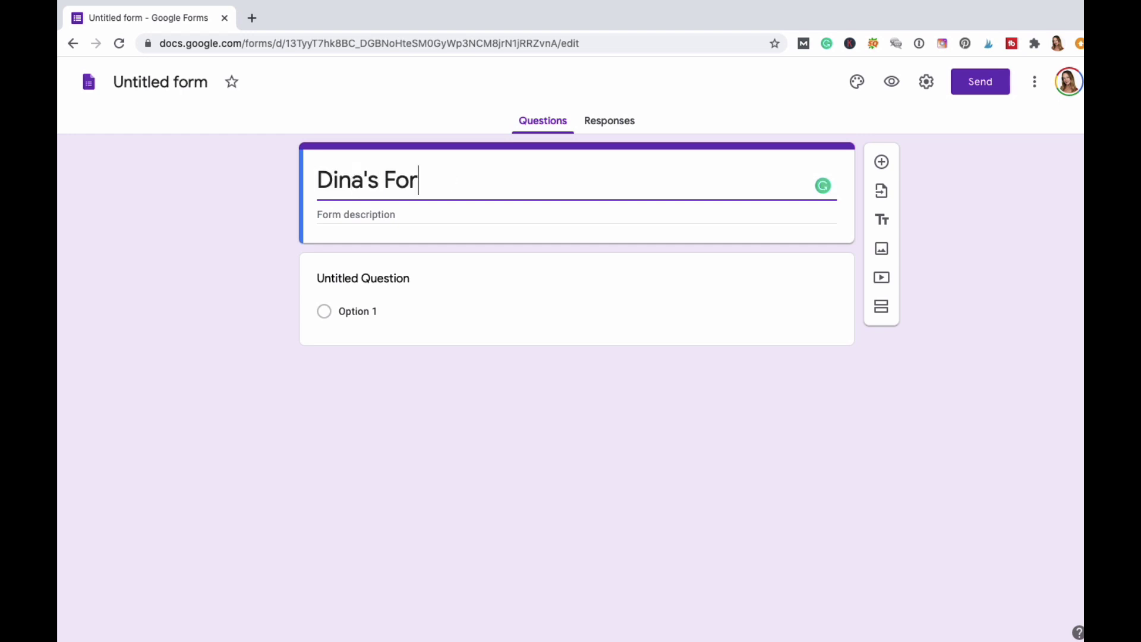
{"action": "left_click", "coordinate": [256, 263]}
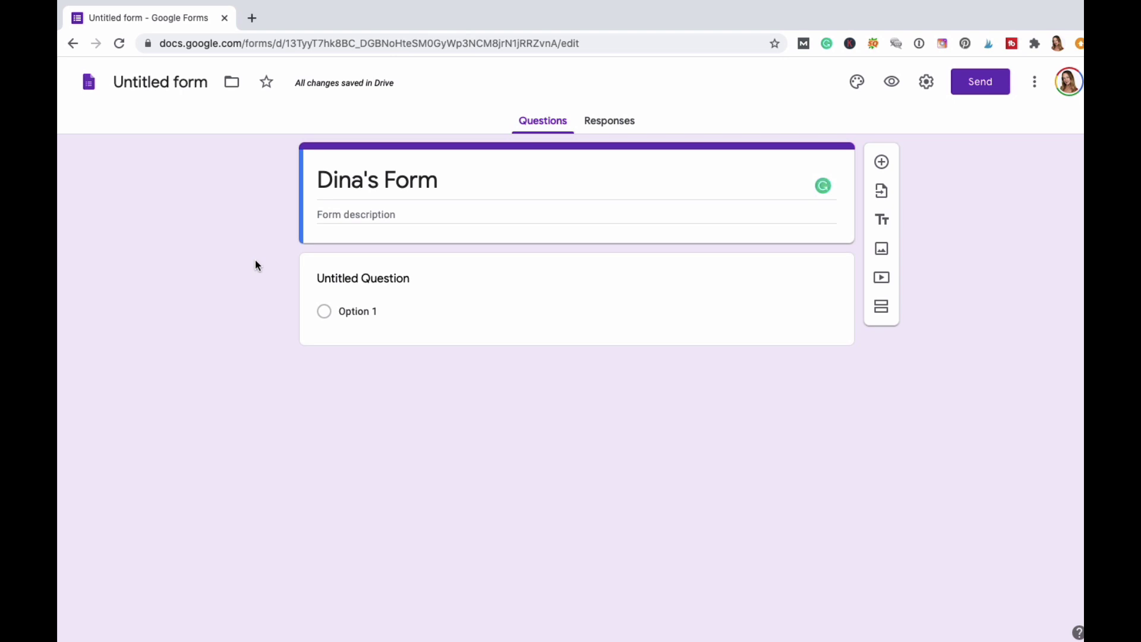
Title the first question 'What is your favorite color?'.
{"action": "left_click", "coordinate": [375, 280]}
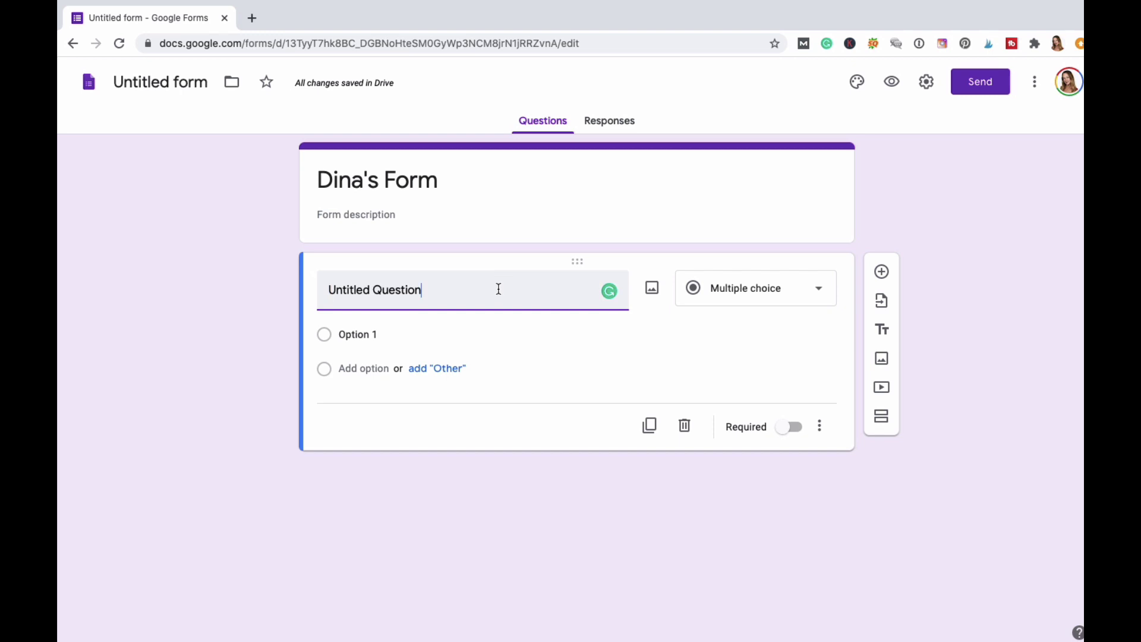
{"action": "type", "text": "What is "}
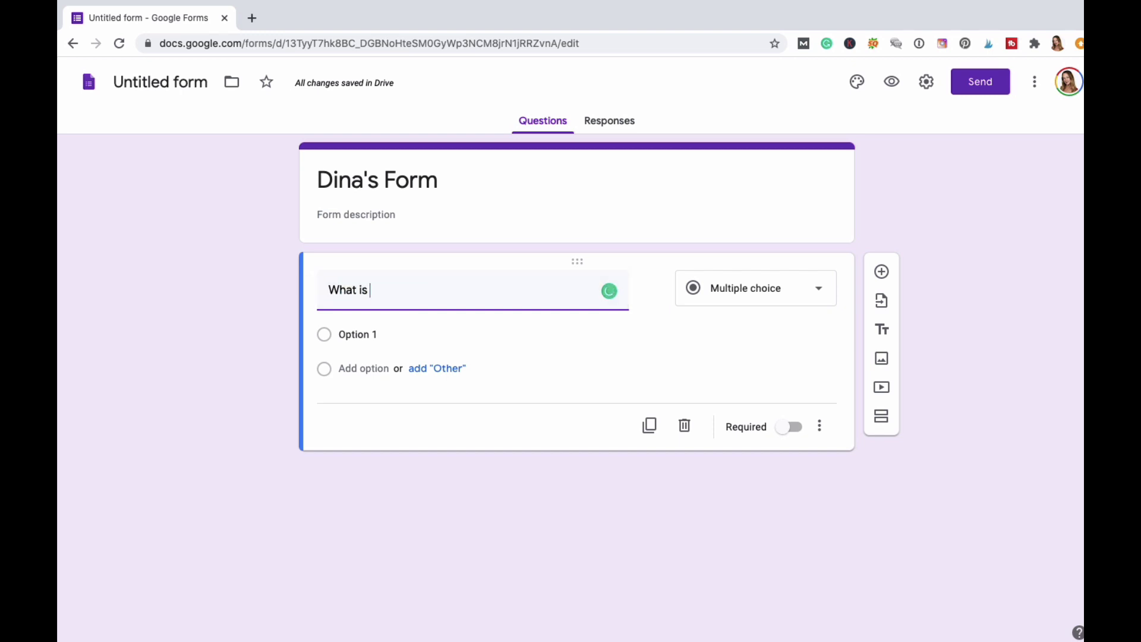
{"action": "type", "text": "your favorite color"}
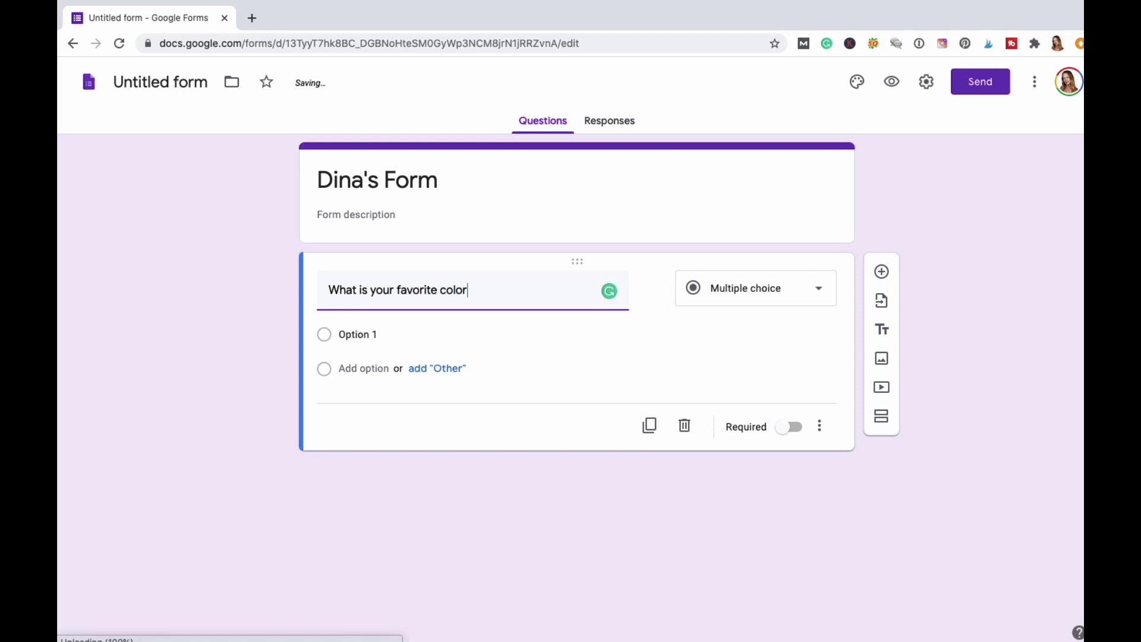
{"action": "key", "text": "Tab"}
{"action": "key", "text": "Return"}
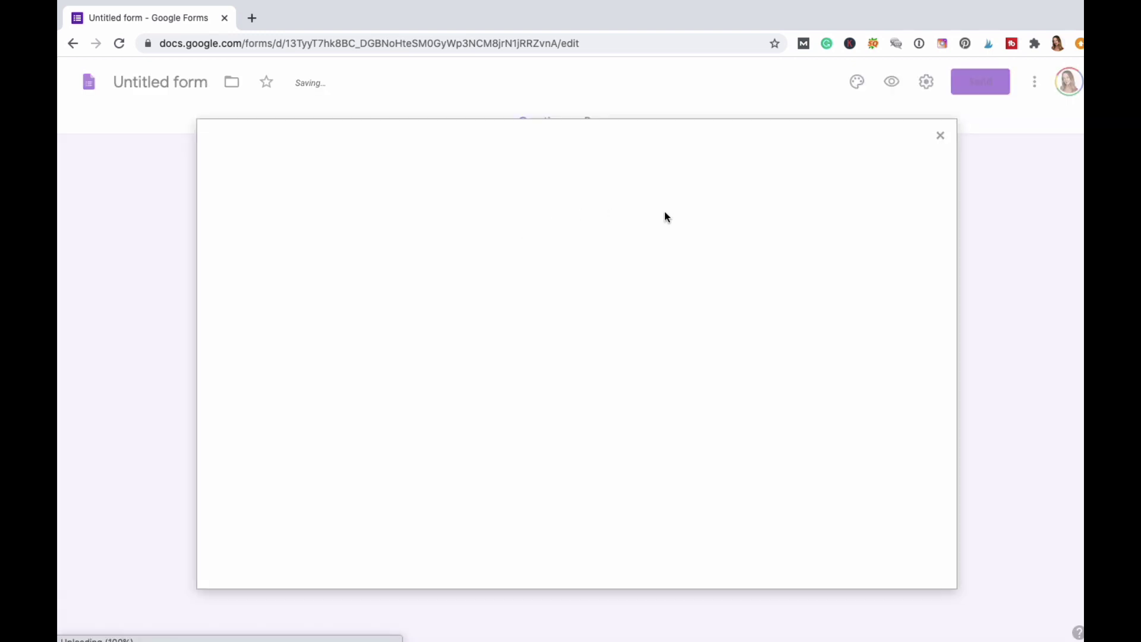
{"action": "left_click", "coordinate": [942, 136]}
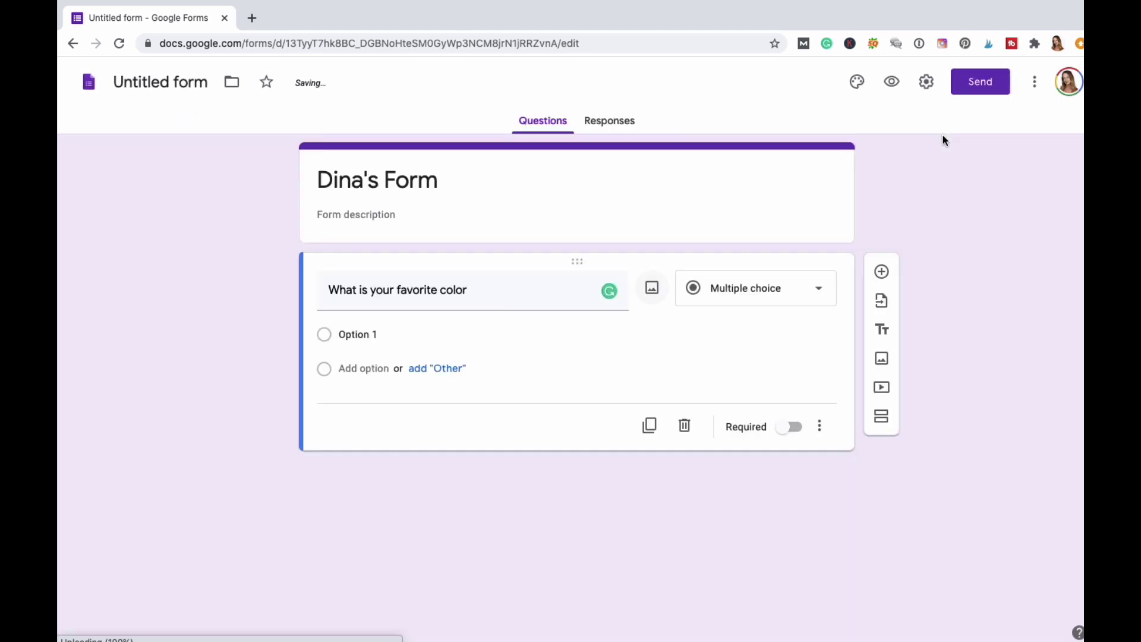
{"action": "left_click", "coordinate": [486, 288]}
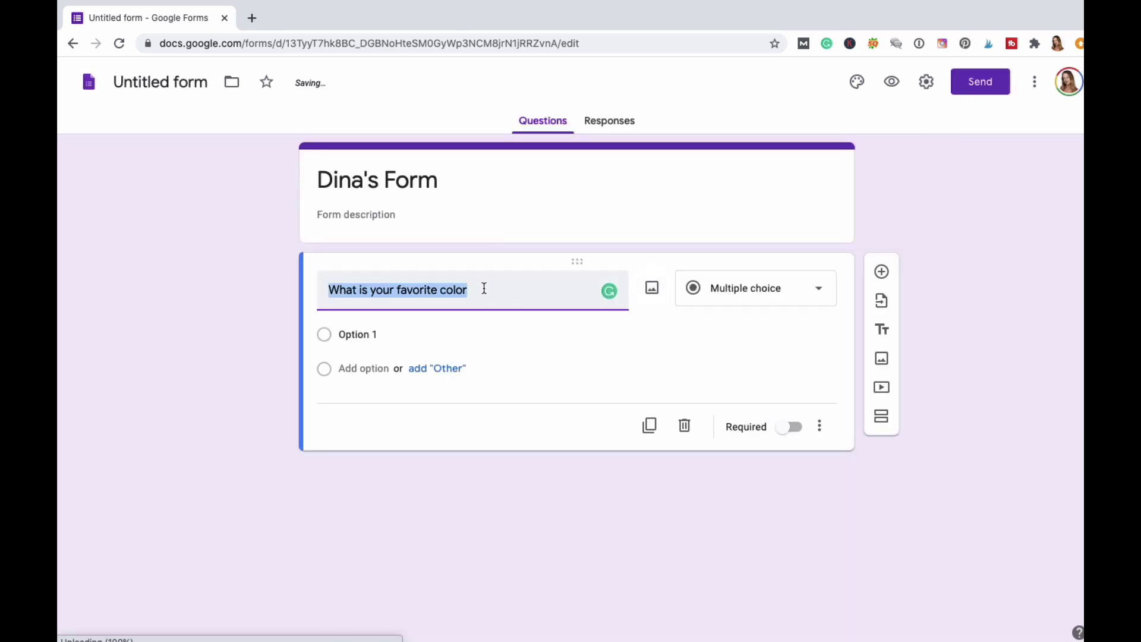
{"action": "left_click", "coordinate": [212, 323]}
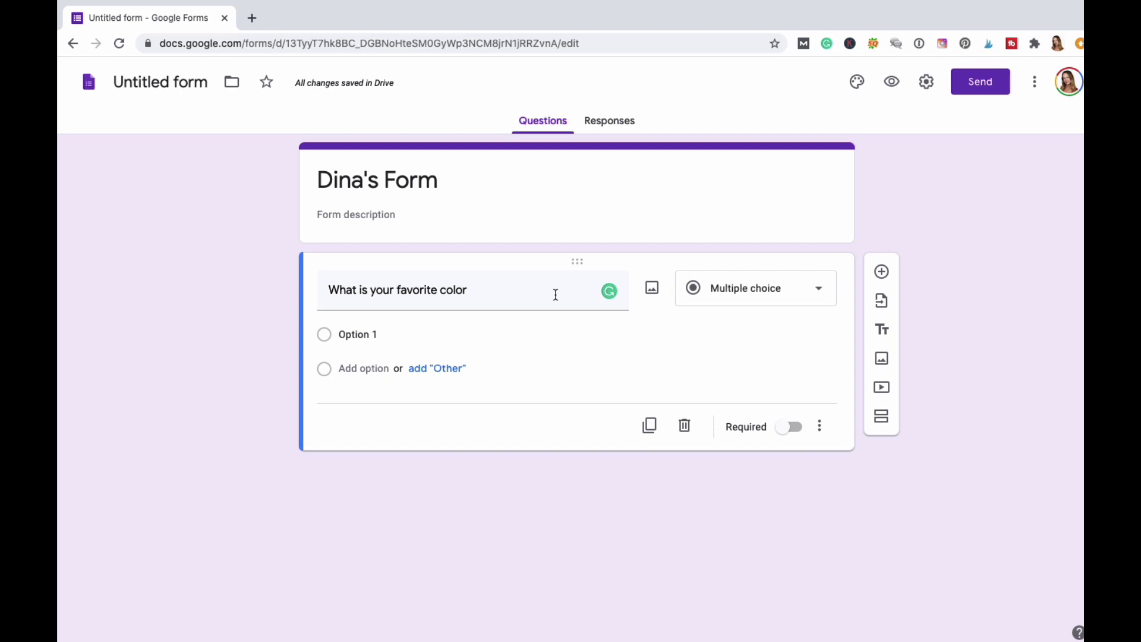
{"action": "left_click", "coordinate": [523, 286]}
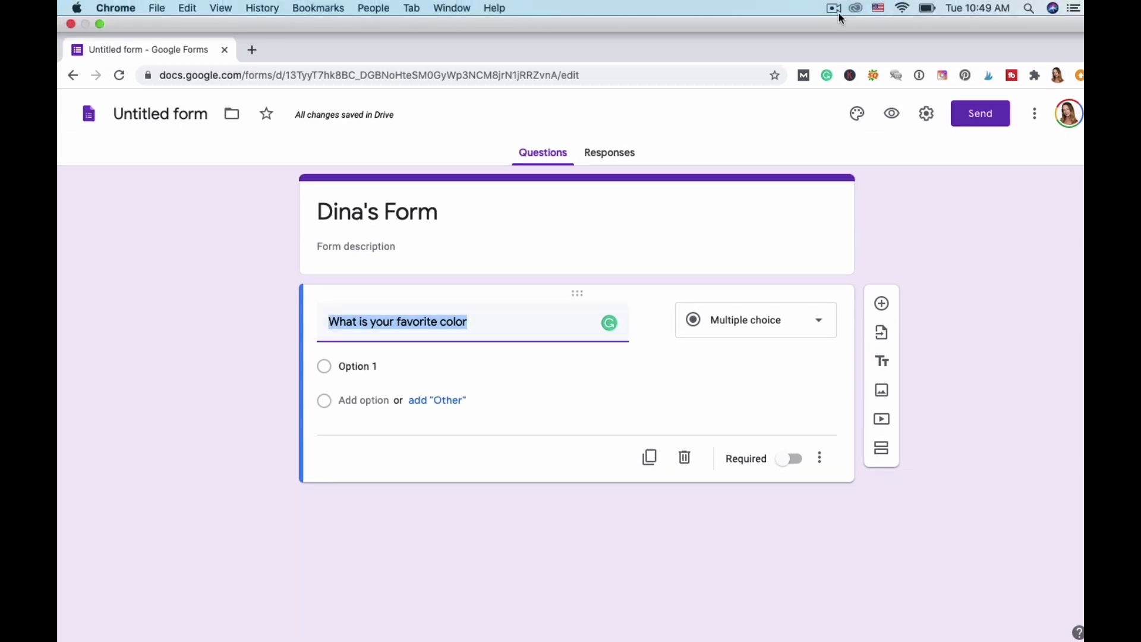
{"action": "left_click", "coordinate": [835, 8]}
{"action": "left_click", "coordinate": [849, 54]}
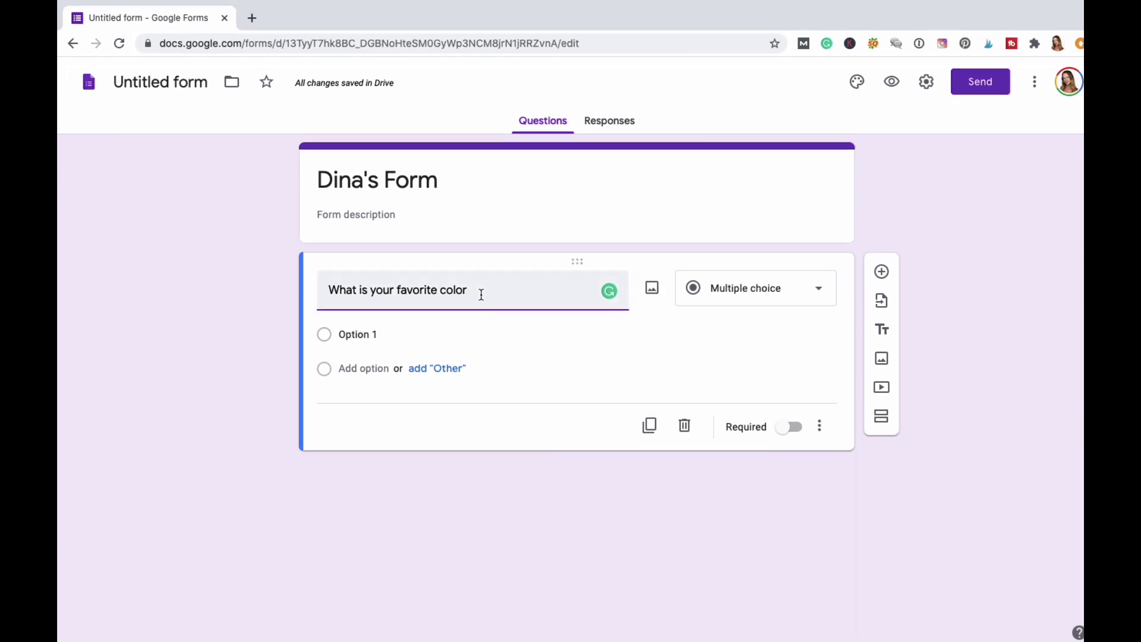
{"action": "type", "text": "?"}
{"action": "left_click", "coordinate": [215, 280]}
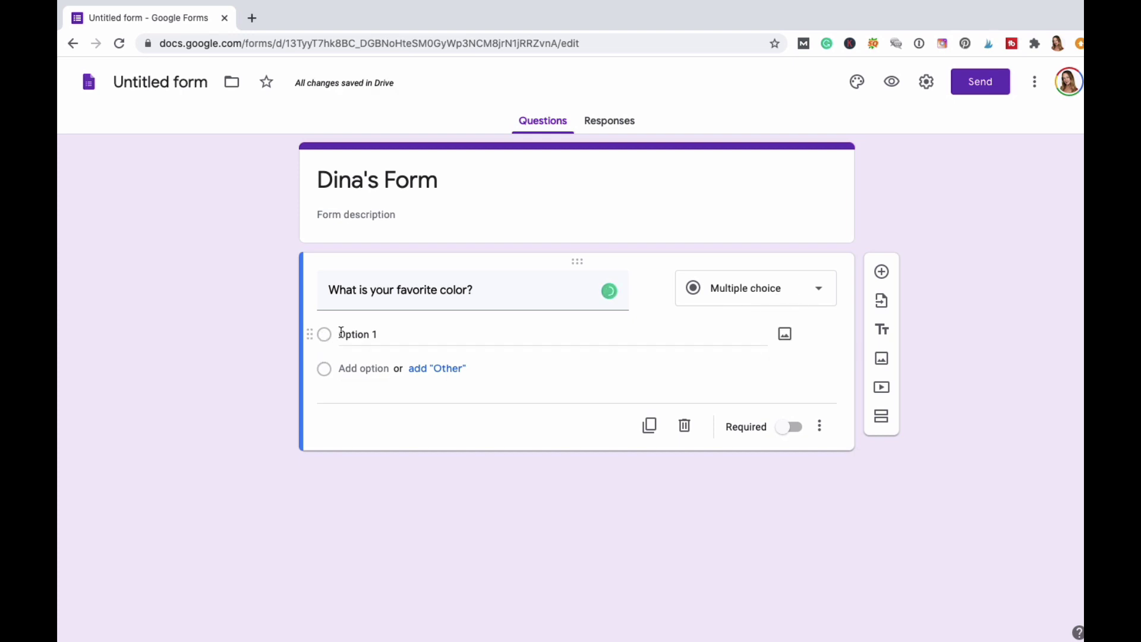
Replace the first answer choice placeholder with Blue.
{"action": "left_click", "coordinate": [369, 334]}
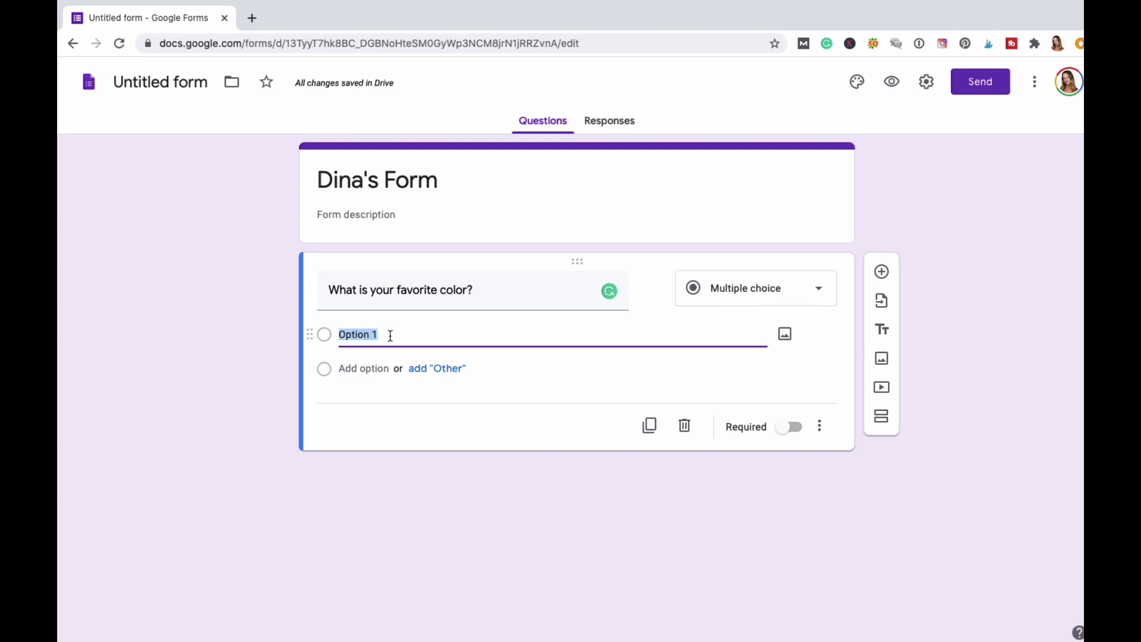
{"action": "left_click", "coordinate": [390, 336]}
{"action": "left_click_drag", "start_coordinate": [390, 336], "coordinate": [275, 334]}
{"action": "type", "text": "Blue"}
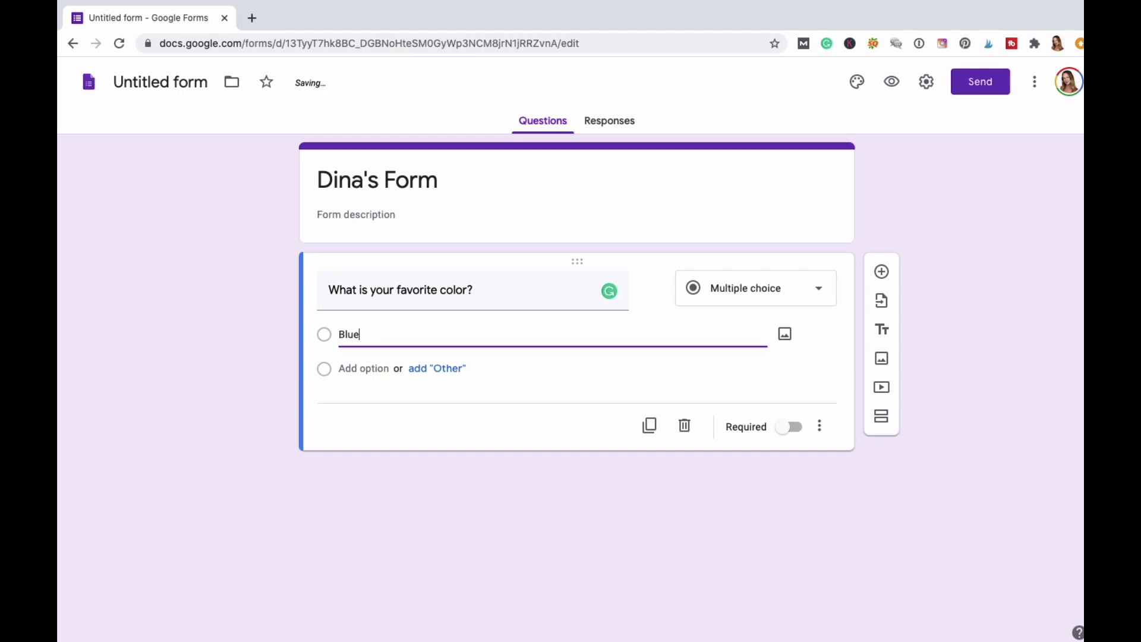
{"action": "key", "text": "Tab"}
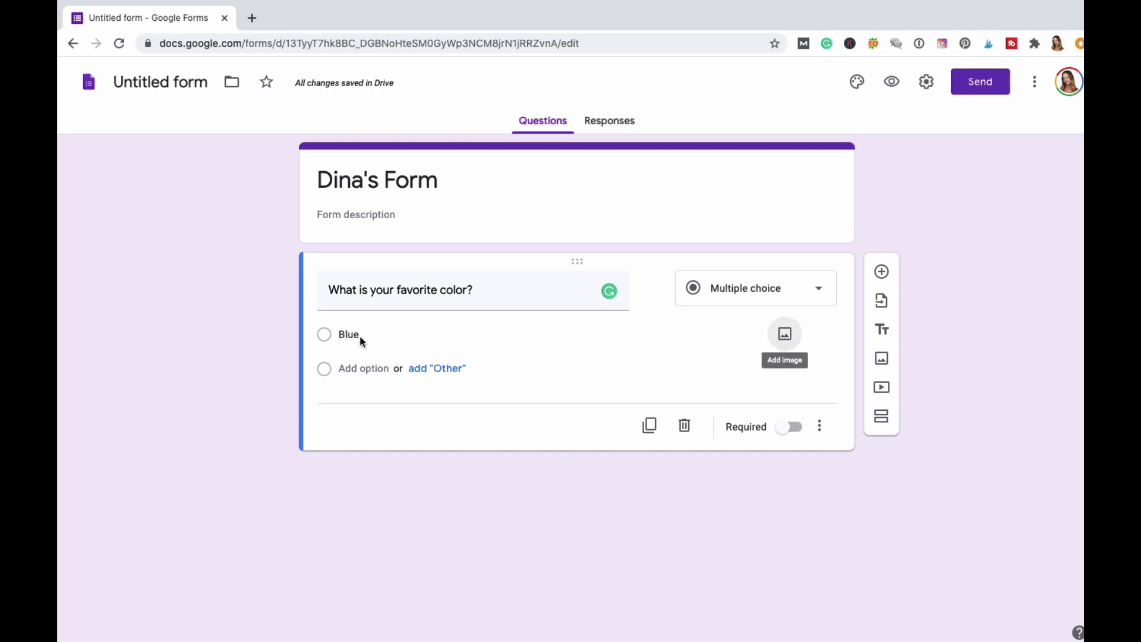
{"action": "left_click", "coordinate": [785, 333]}
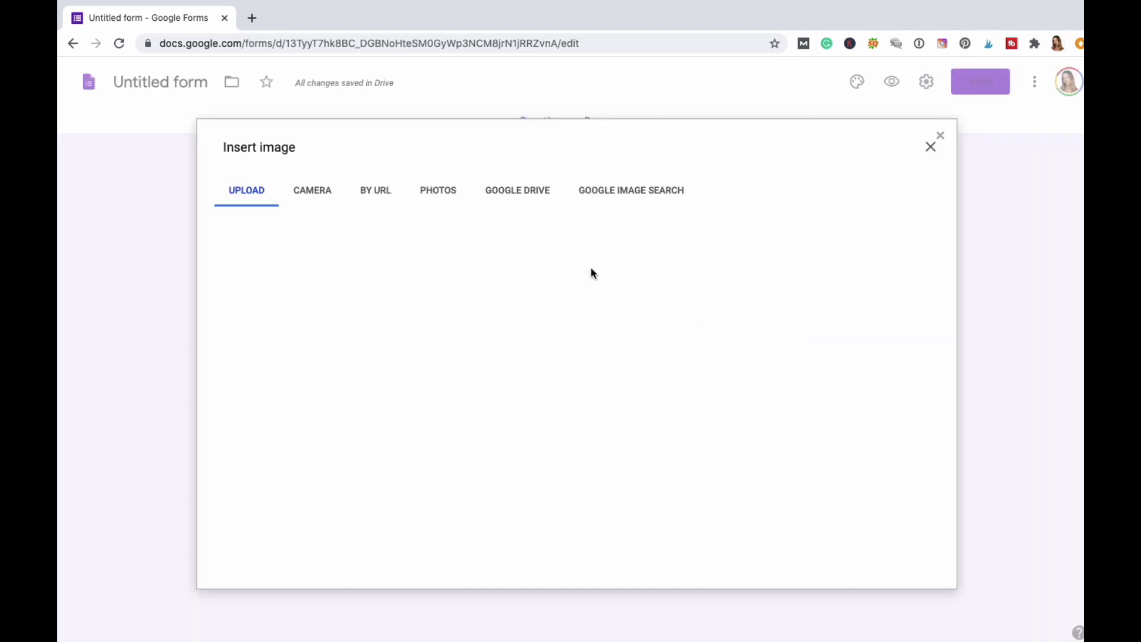
{"action": "left_click", "coordinate": [929, 147]}
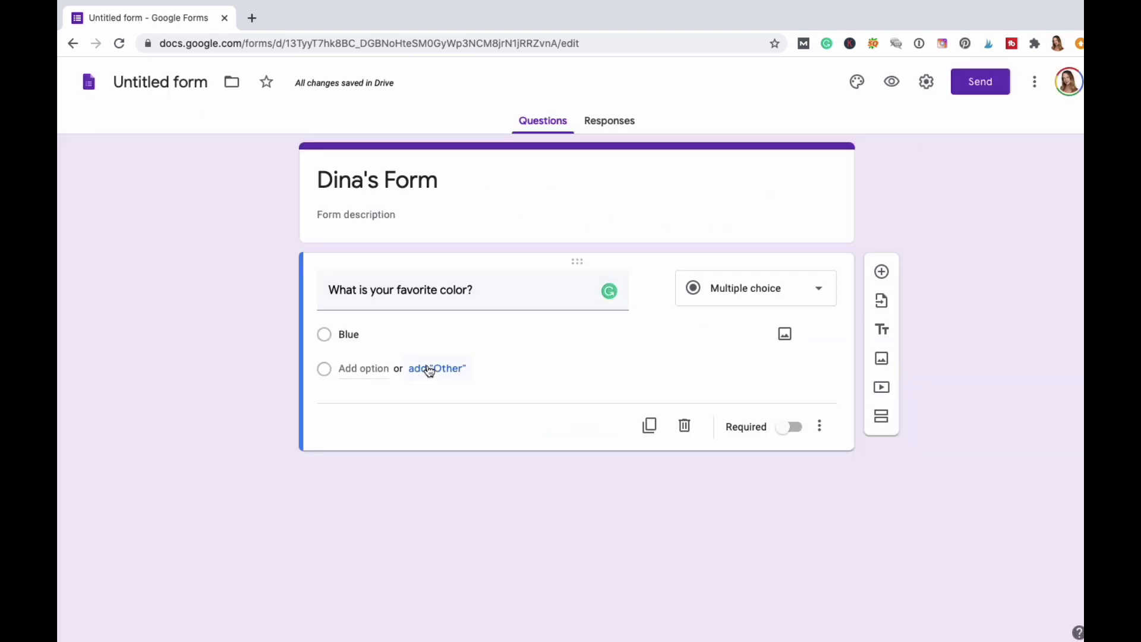
{"action": "left_click", "coordinate": [419, 332]}
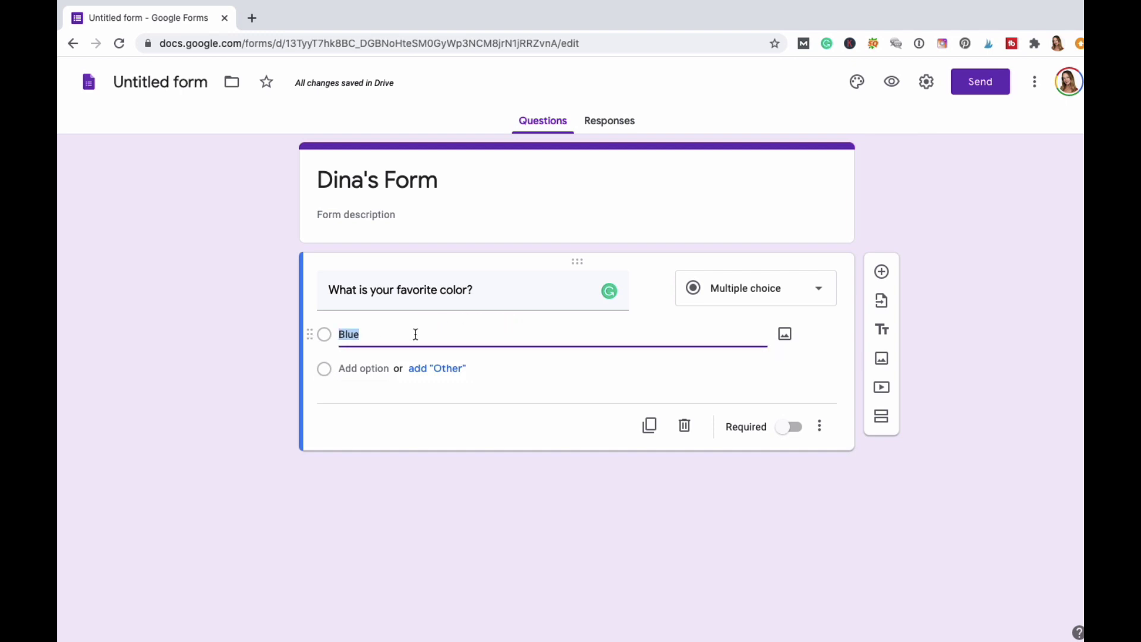
Add the choices Red, Purple and Green, plus an Other option.
{"action": "key", "text": "Return"}
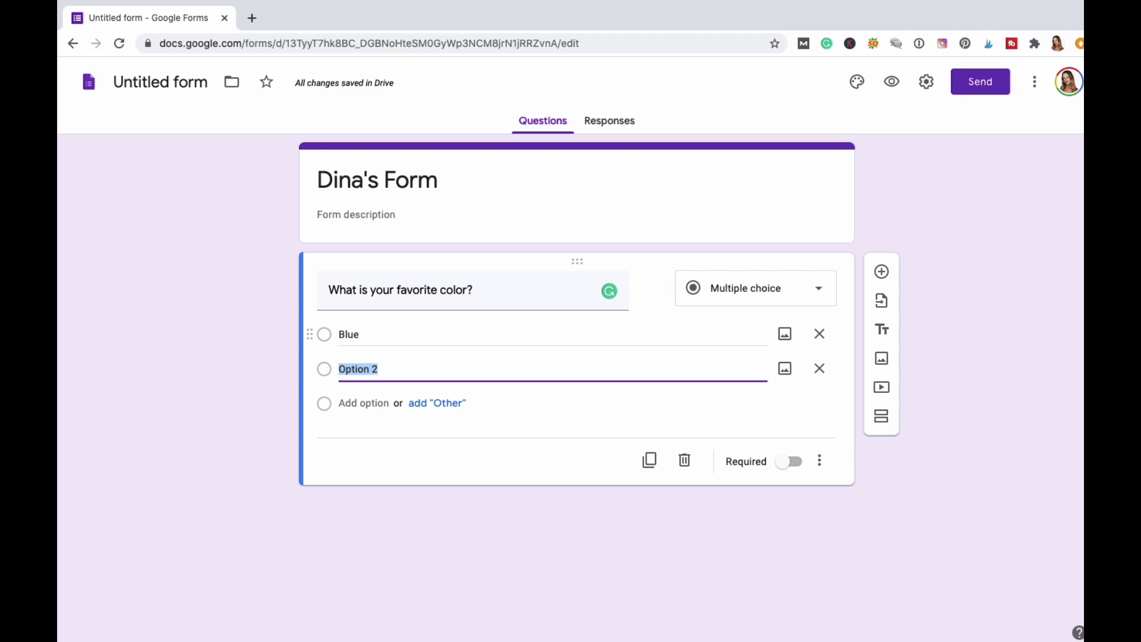
{"action": "type", "text": "Red"}
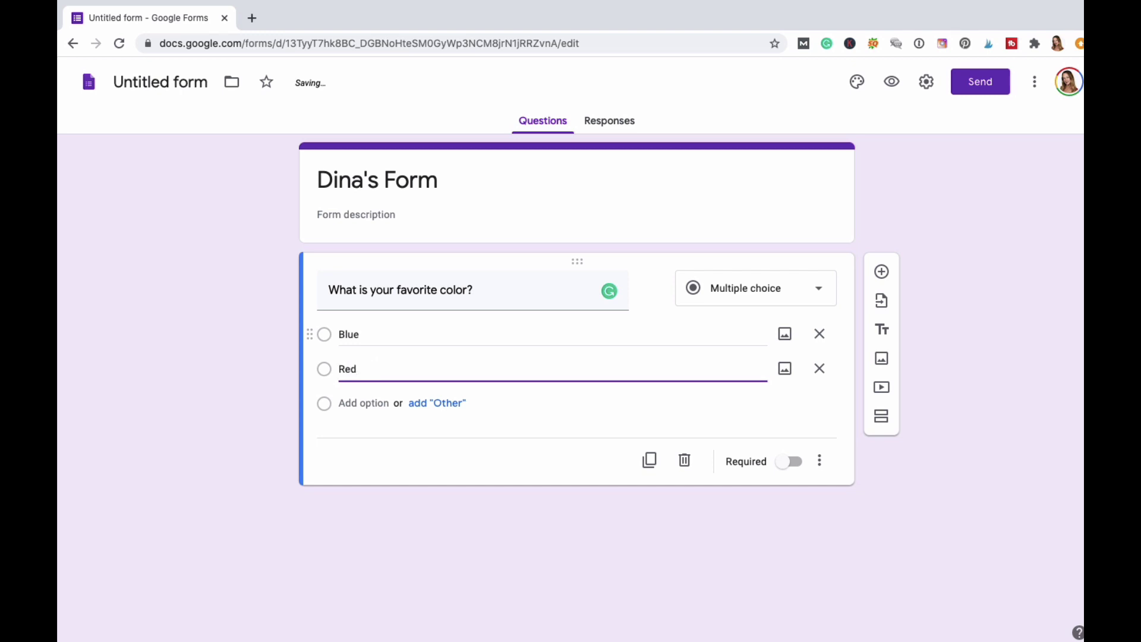
{"action": "key", "text": "Return"}
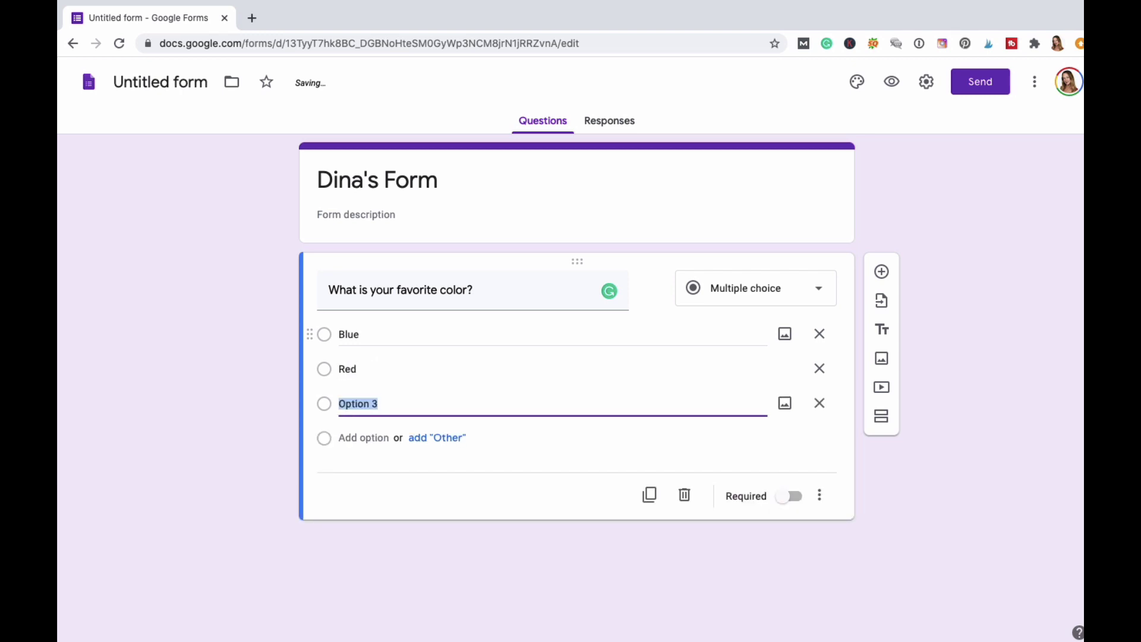
{"action": "type", "text": "Purple"}
{"action": "key", "text": "Return"}
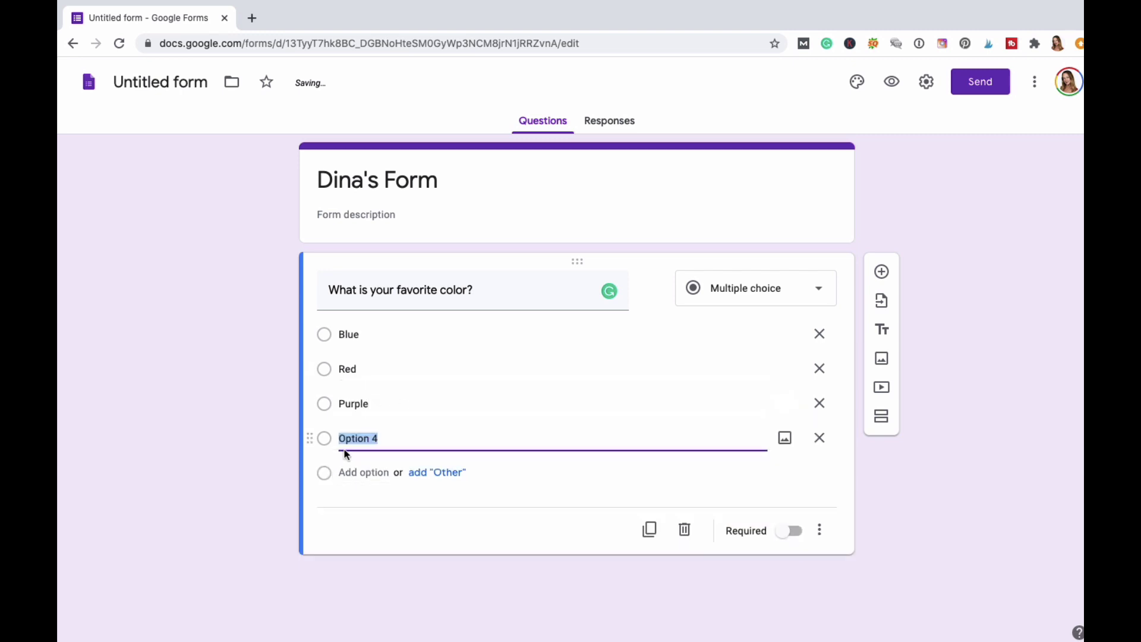
{"action": "type", "text": "green"}
{"action": "key", "text": "BackSpace"}
{"action": "key", "text": "BackSpace"}
{"action": "key", "text": "BackSpace"}
{"action": "key", "text": "BackSpace"}
{"action": "key", "text": "BackSpace"}
{"action": "type", "text": "G"}
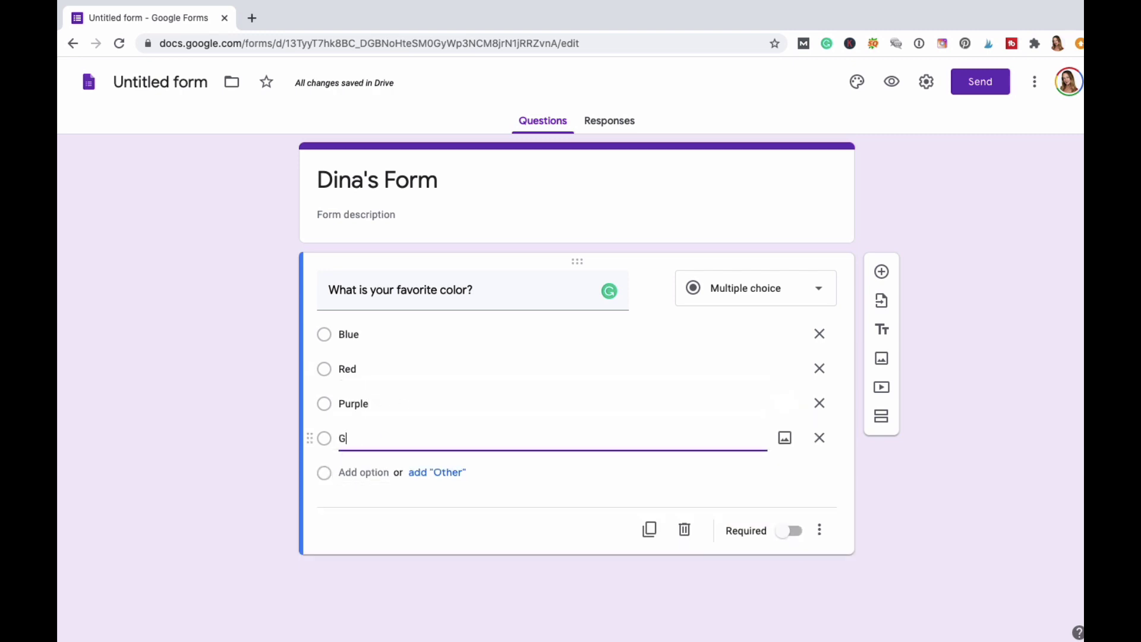
{"action": "type", "text": "reen"}
{"action": "left_click", "coordinate": [323, 475]}
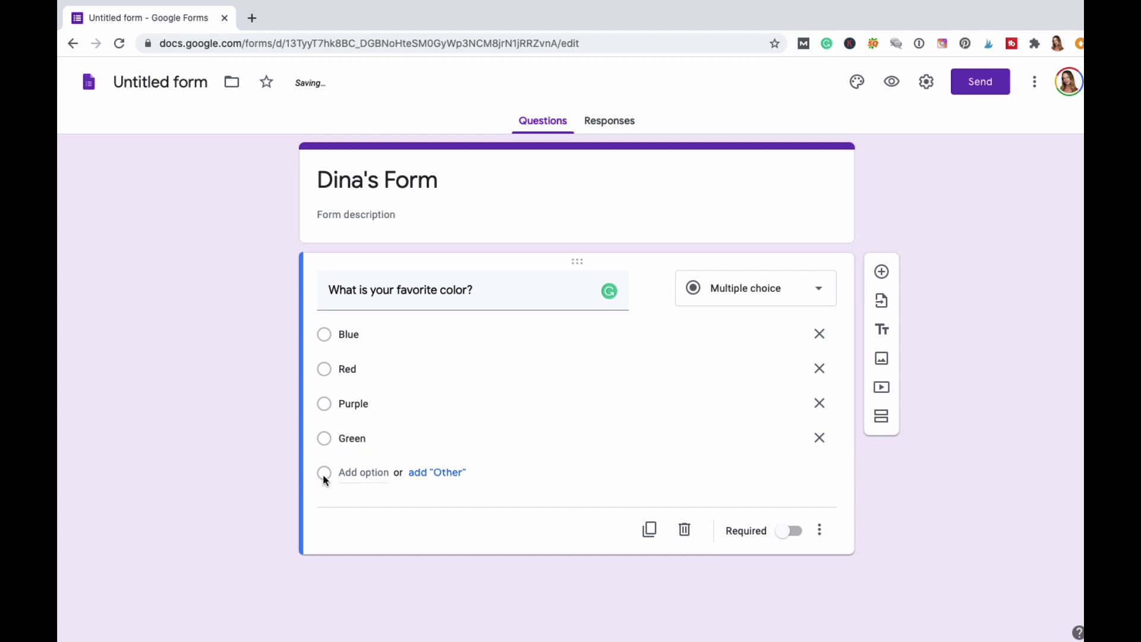
{"action": "left_click", "coordinate": [437, 475]}
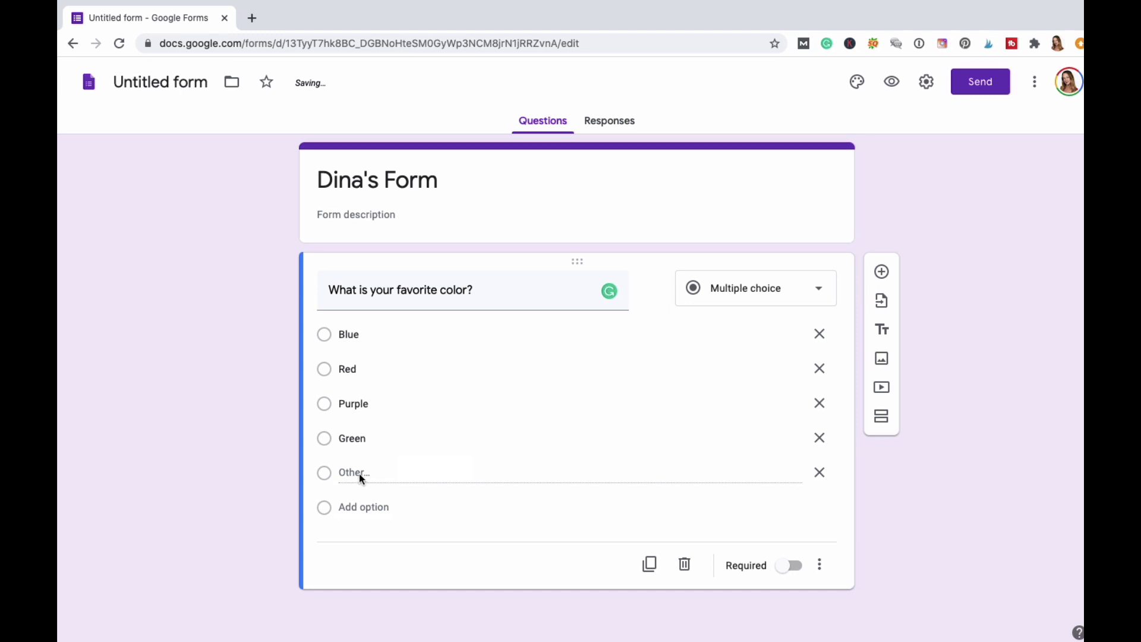
{"action": "scroll", "coordinate": [649, 470], "scroll_direction": "down", "scroll_amount": 1}
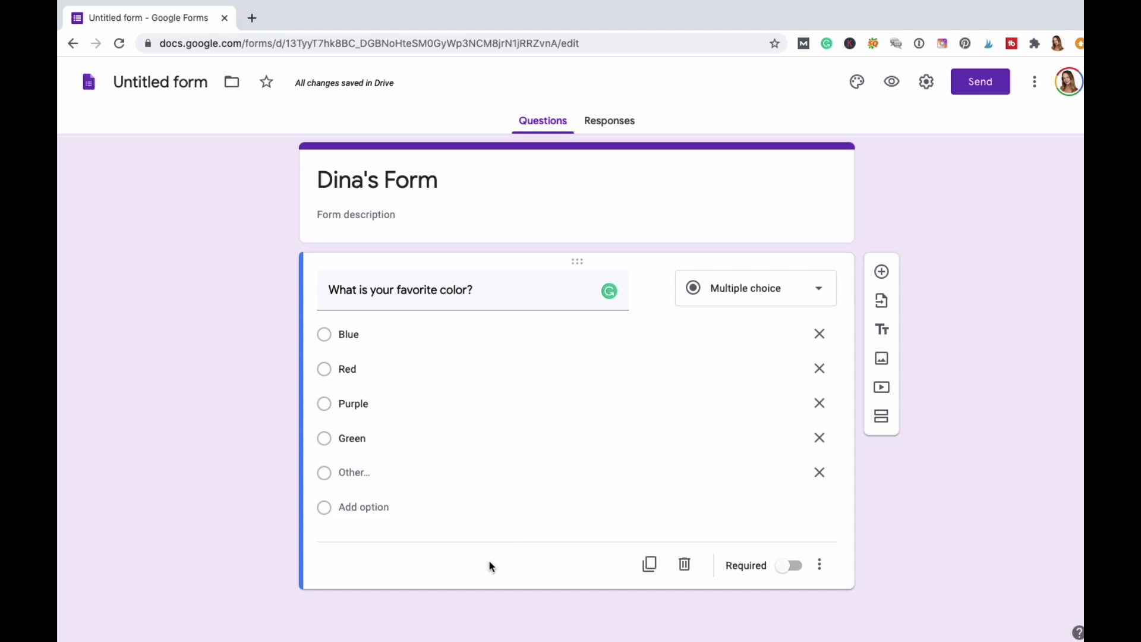
Add a new Short answer question below the color question.
{"action": "left_click", "coordinate": [883, 274]}
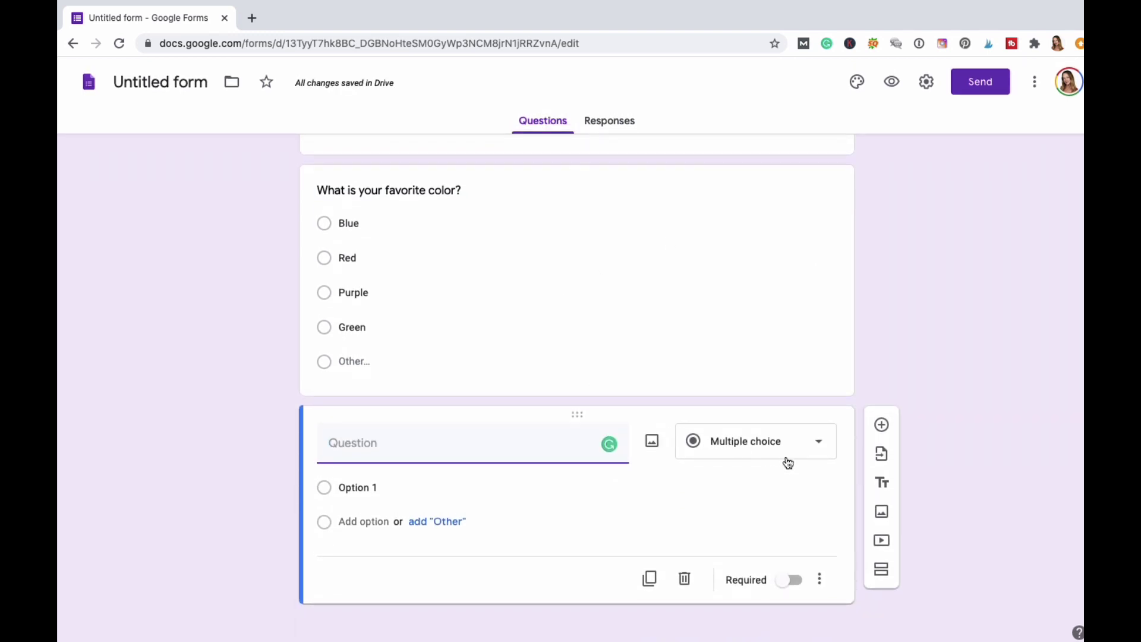
{"action": "left_click", "coordinate": [820, 447]}
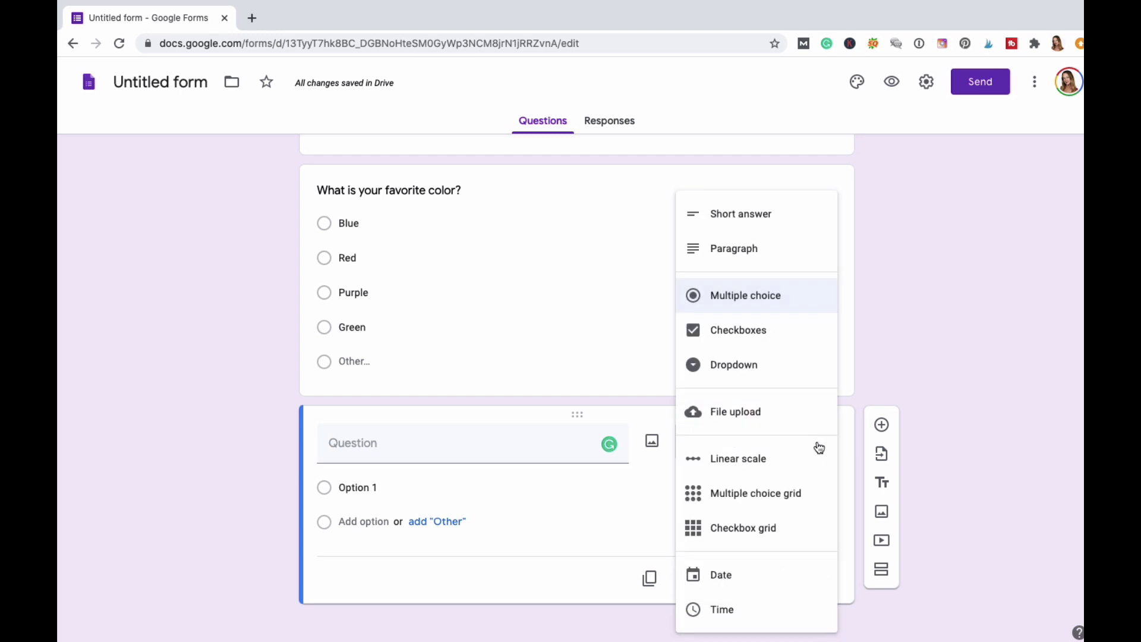
{"action": "left_click", "coordinate": [755, 220]}
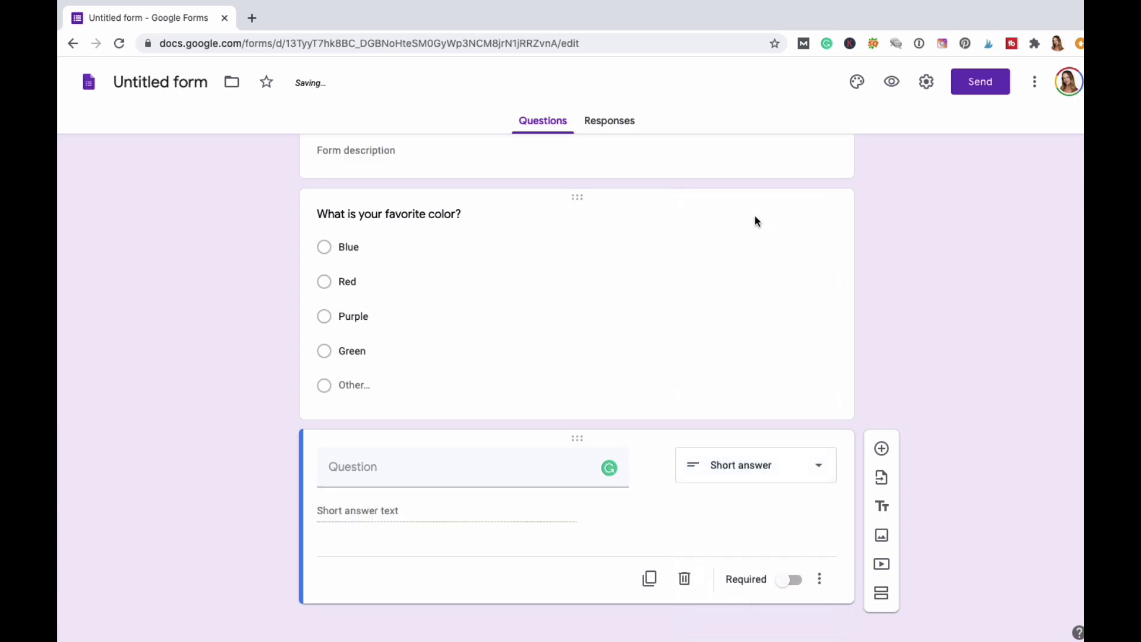
Title it 'What is your favorite fruit to eat?' and make it required.
{"action": "left_click", "coordinate": [376, 473]}
{"action": "type", "text": "WHat is y"}
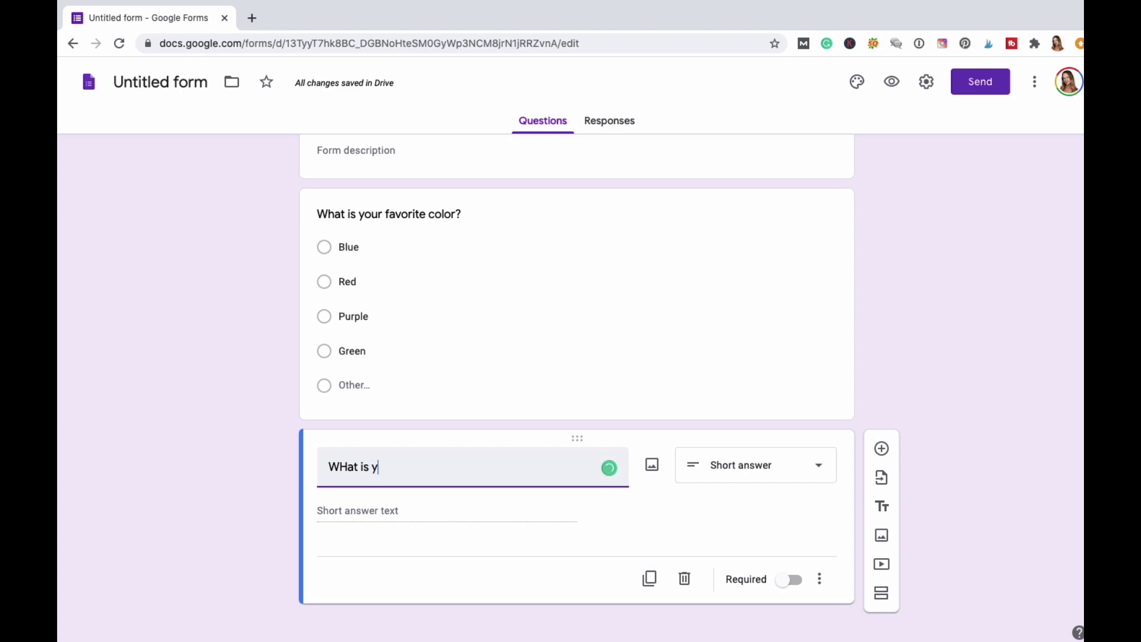
{"action": "key", "text": "BackSpace"}
{"action": "key", "text": "BackSpace"}
{"action": "key", "text": "BackSpace"}
{"action": "key", "text": "BackSpace"}
{"action": "key", "text": "BackSpace"}
{"action": "key", "text": "BackSpace"}
{"action": "key", "text": "BackSpace"}
{"action": "key", "text": "BackSpace"}
{"action": "type", "text": "hat is your favorite frute"}
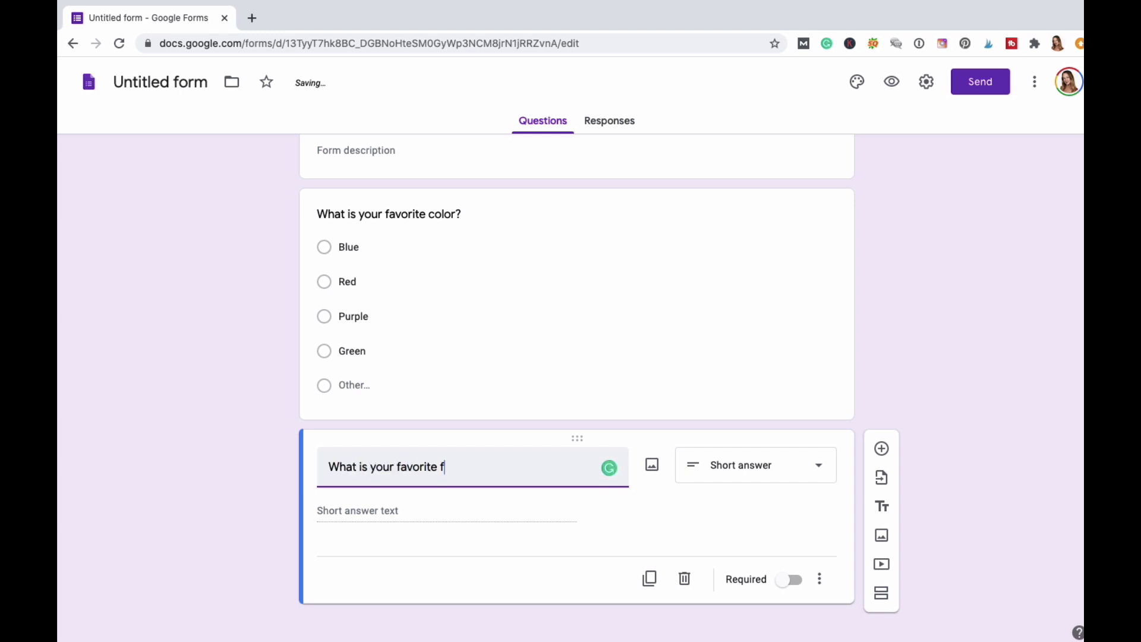
{"action": "key", "text": "BackSpace"}
{"action": "key", "text": "BackSpace"}
{"action": "type", "text": "it to ead?"}
{"action": "key", "text": "BackSpace"}
{"action": "key", "text": "BackSpace"}
{"action": "type", "text": "t?"}
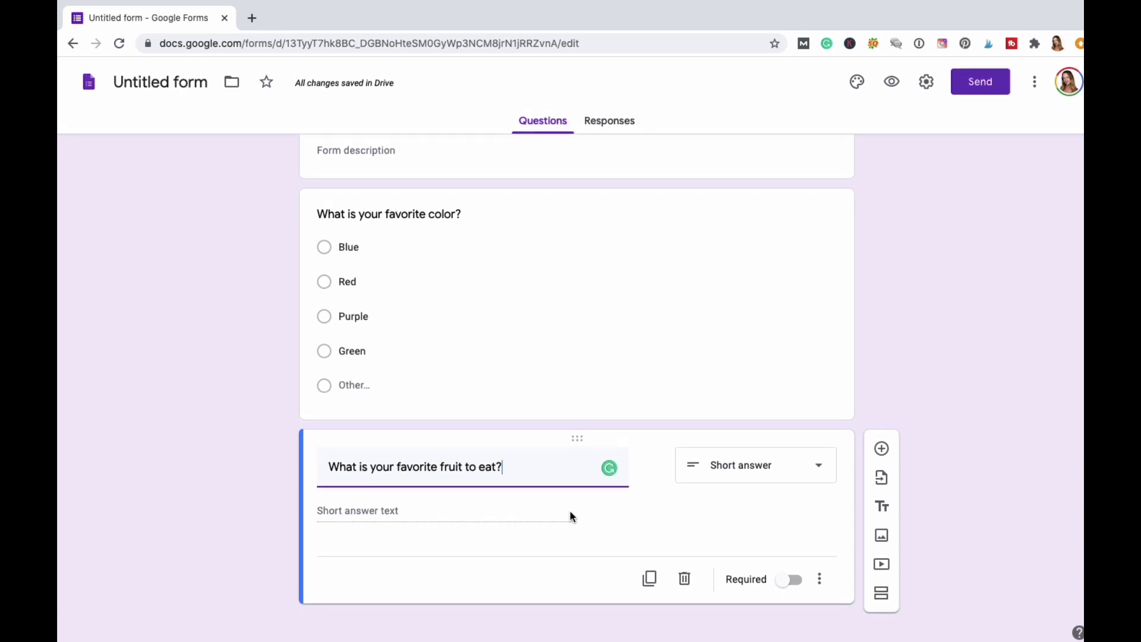
{"action": "left_click", "coordinate": [796, 586]}
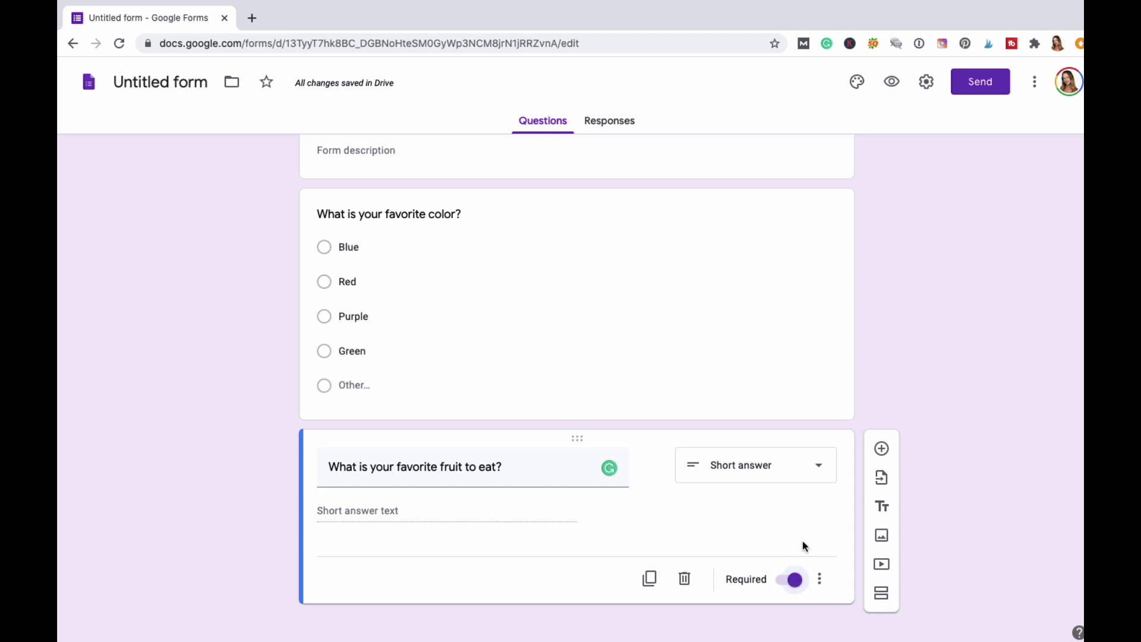
{"action": "left_click", "coordinate": [884, 450]}
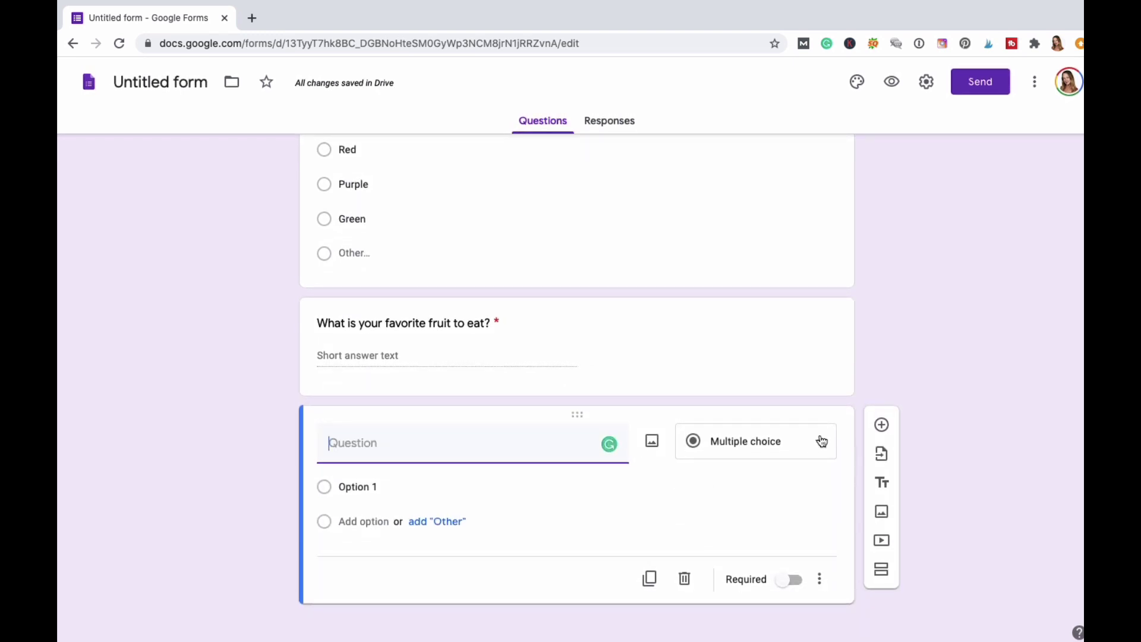
Make the new question a required Paragraph: 'Describe in detail your room as a child.'.
{"action": "left_click", "coordinate": [823, 441]}
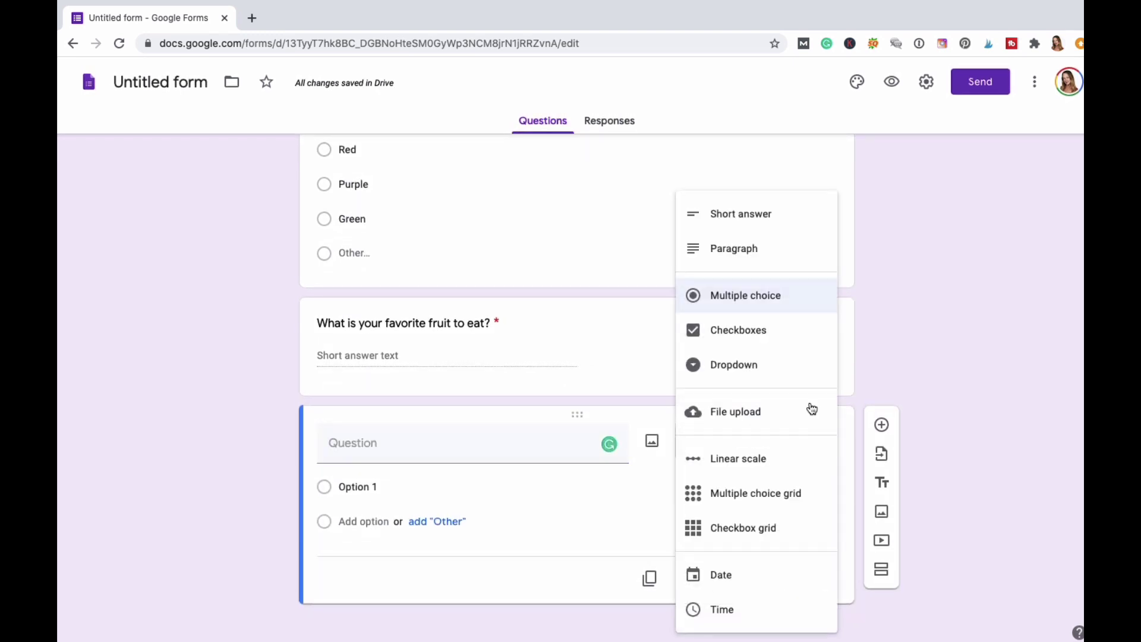
{"action": "left_click", "coordinate": [747, 249]}
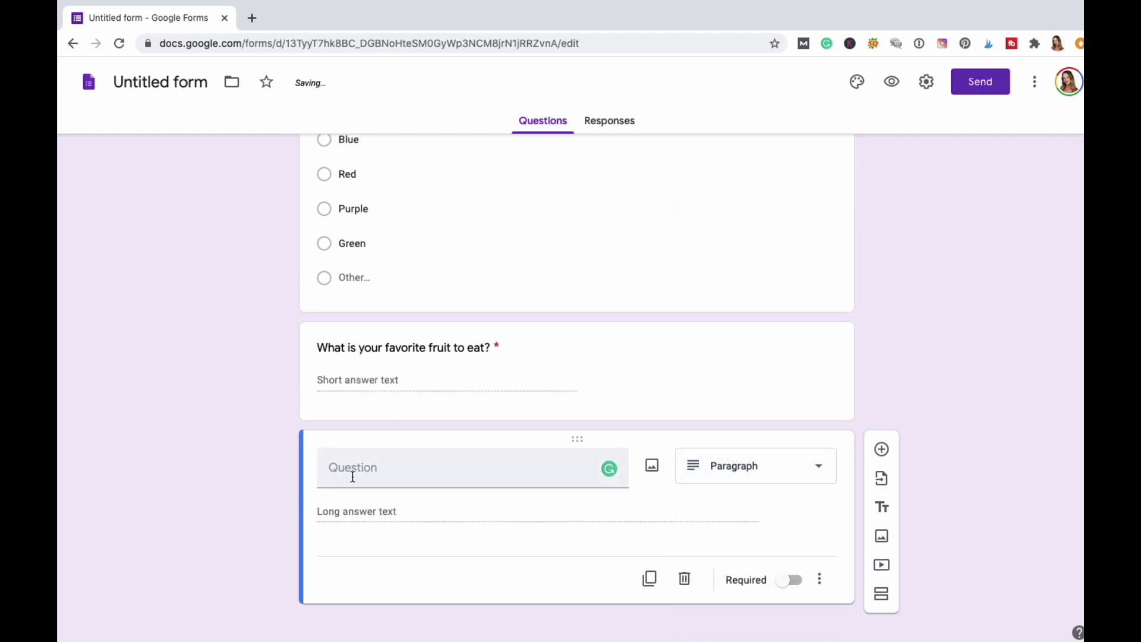
{"action": "left_click", "coordinate": [354, 475]}
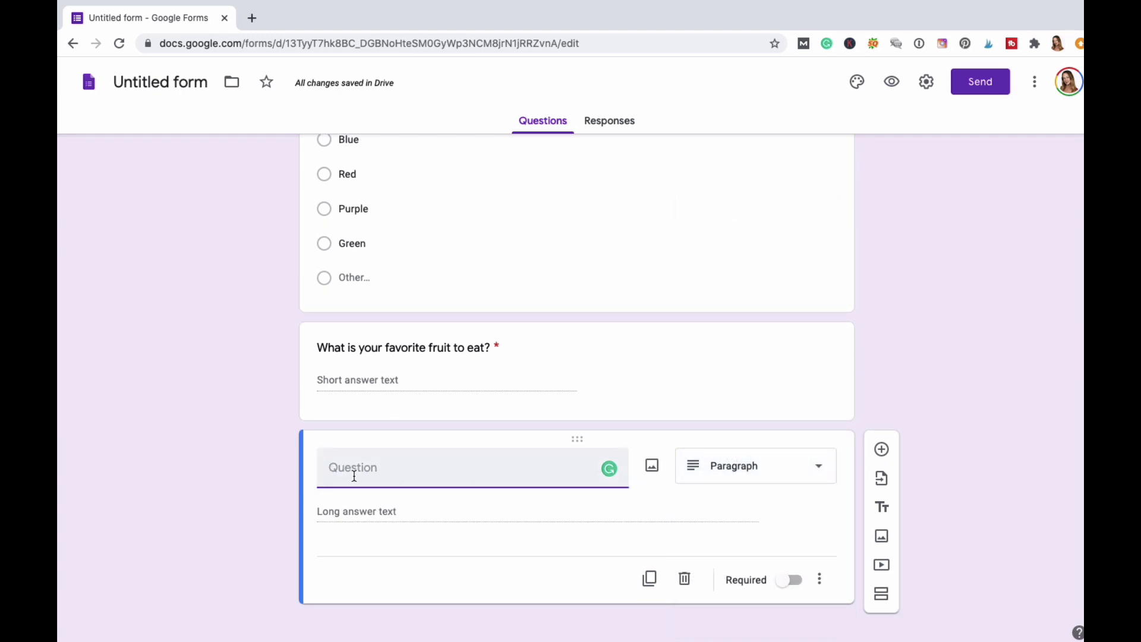
{"action": "type", "text": "Describe in detail your roo"}
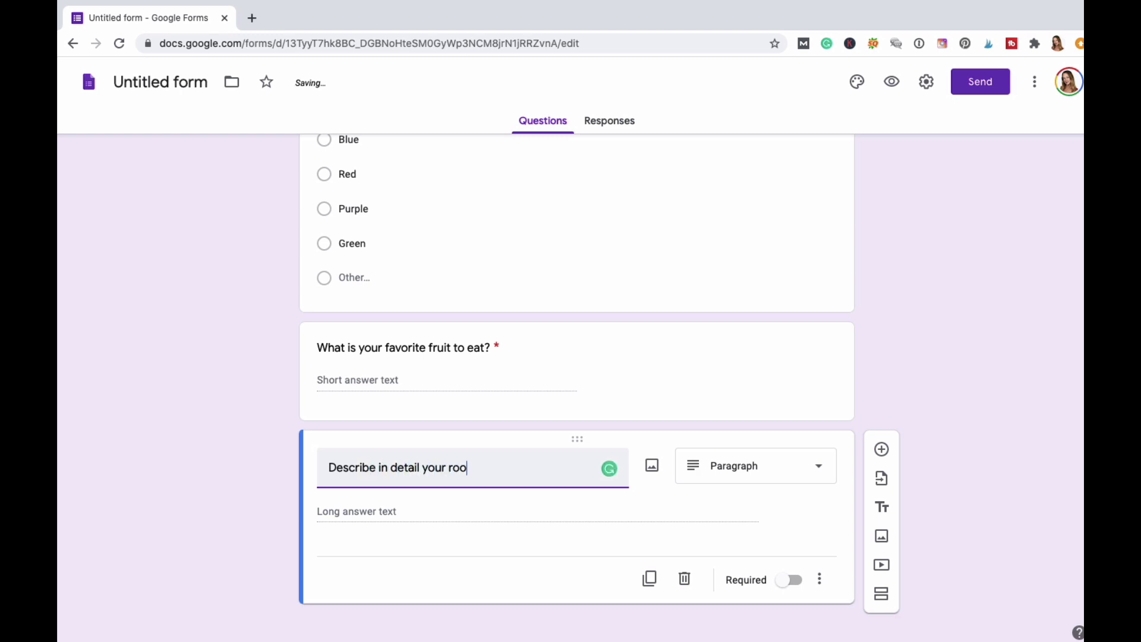
{"action": "type", "text": "m as a child"}
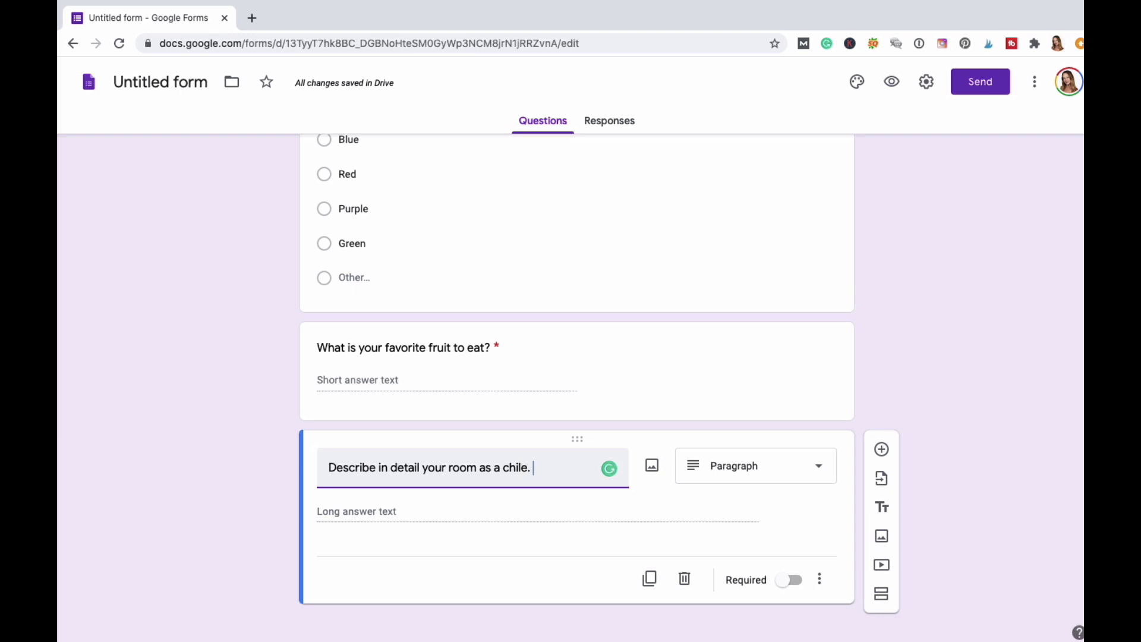
{"action": "key", "text": "BackSpace"}
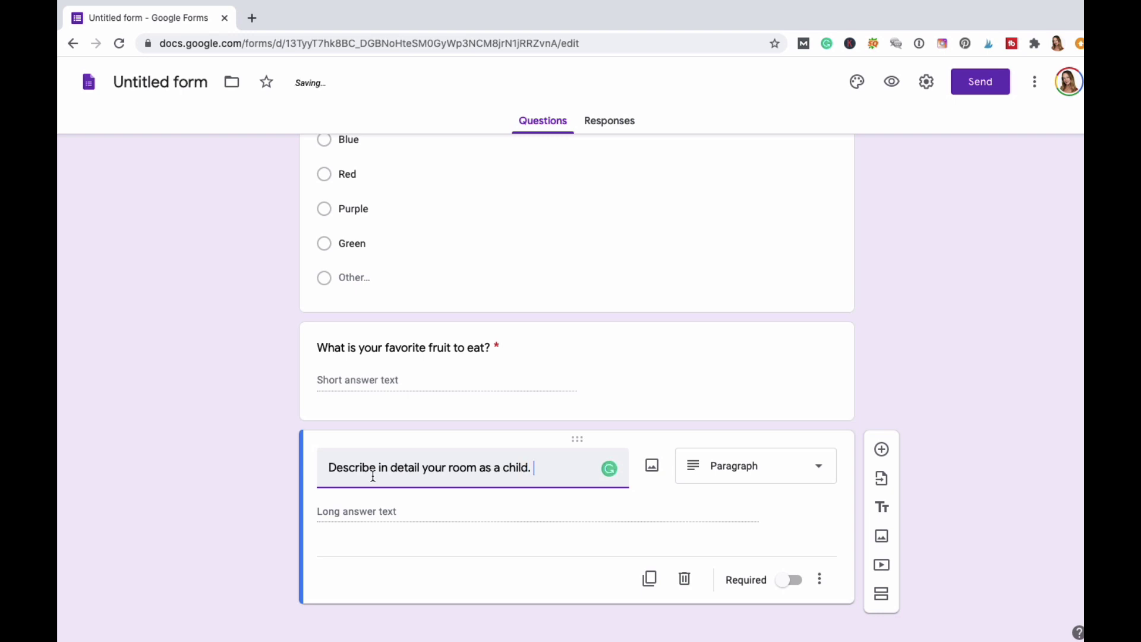
{"action": "left_click", "coordinate": [794, 581]}
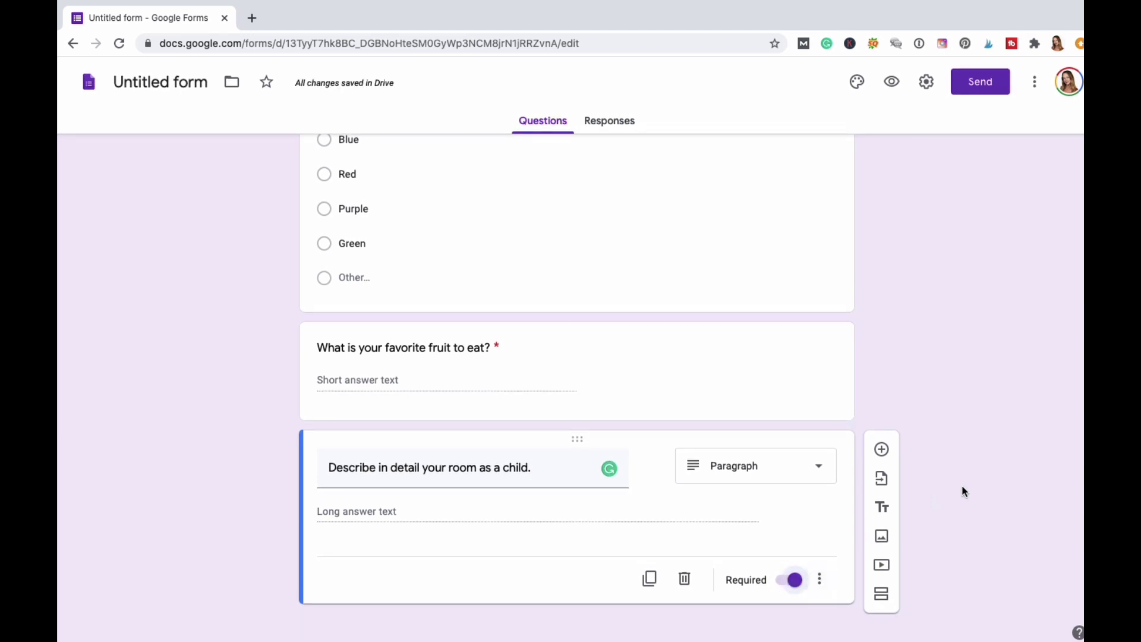
{"action": "left_click", "coordinate": [883, 450]}
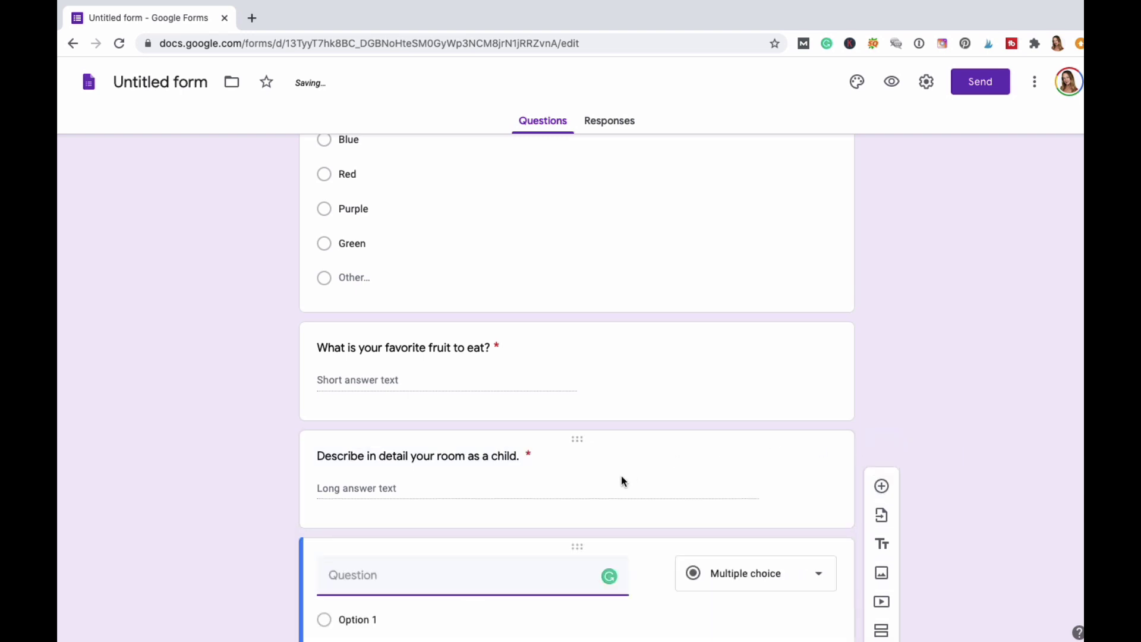
Make the new question Checkboxes titled 'What is your favorite kind of animal?'.
{"action": "left_click", "coordinate": [818, 444]}
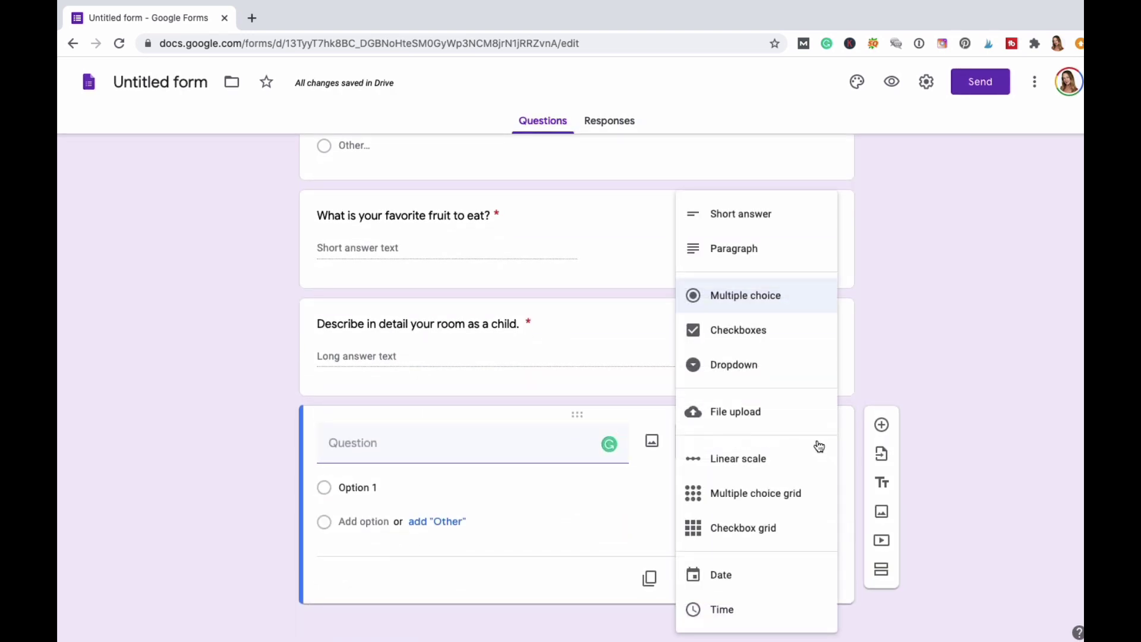
{"action": "left_click", "coordinate": [753, 330]}
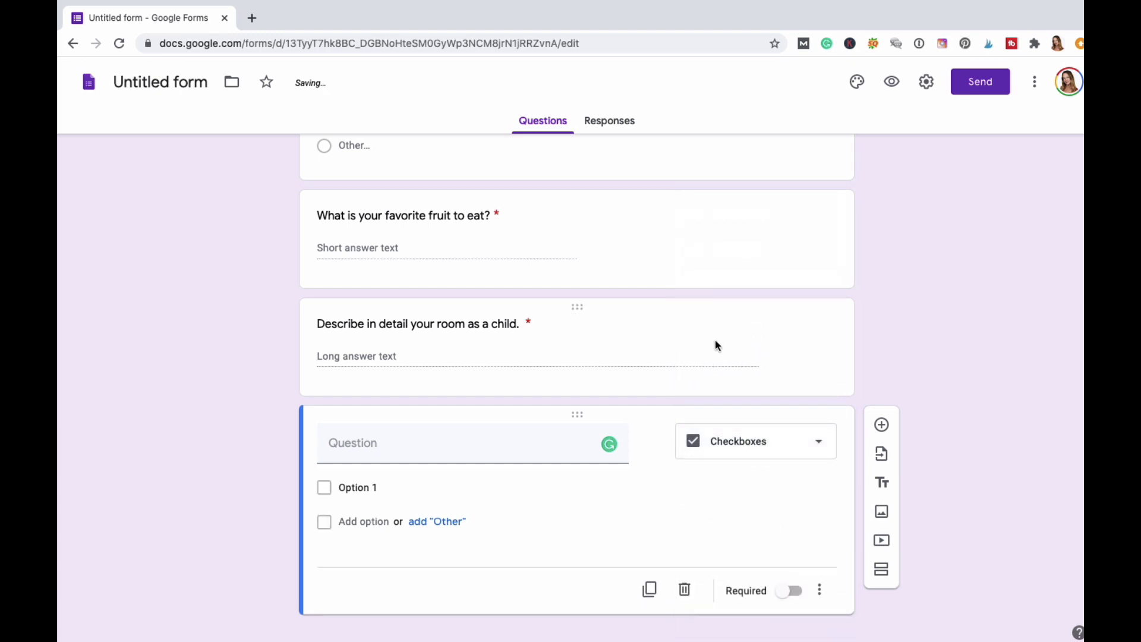
{"action": "left_click", "coordinate": [360, 454]}
{"action": "type", "text": "W"}
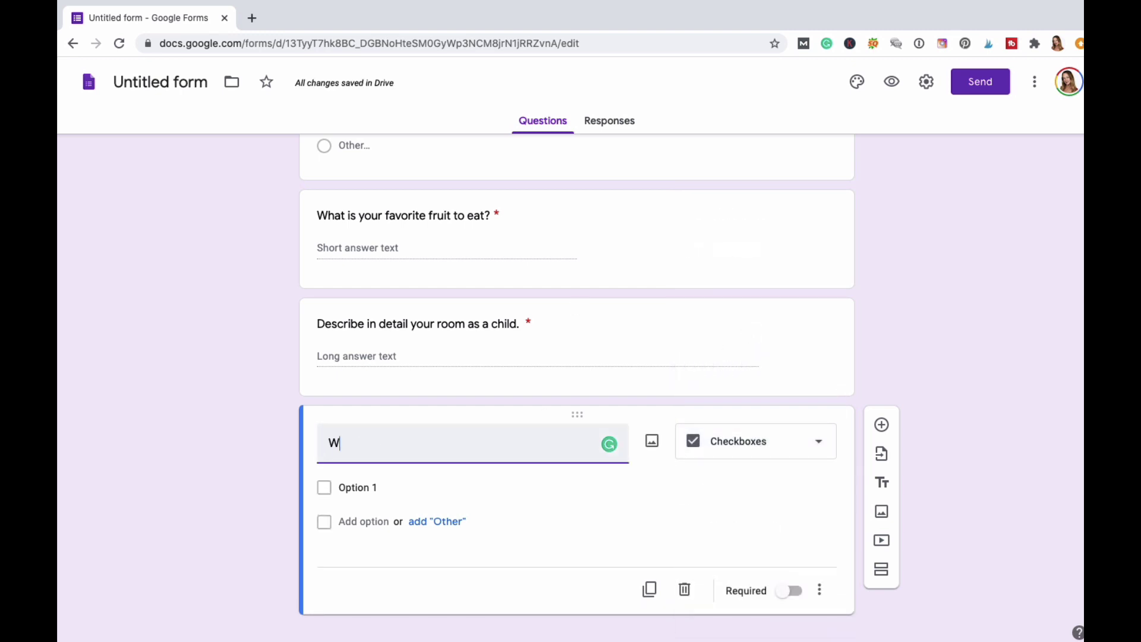
{"action": "type", "text": "hat is your favo"}
{"action": "key", "text": "BackSpace"}
{"action": "key", "text": "BackSpace"}
{"action": "key", "text": "BackSpace"}
{"action": "type", "text": "avorite "}
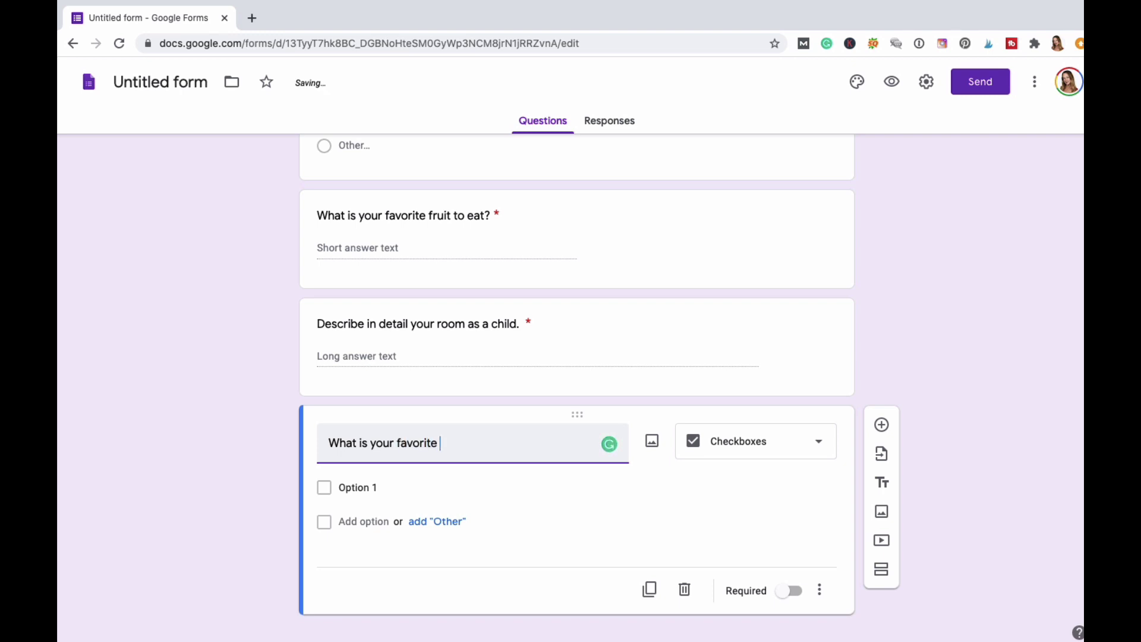
{"action": "type", "text": "kind of animal?"}
{"action": "left_click", "coordinate": [359, 486]}
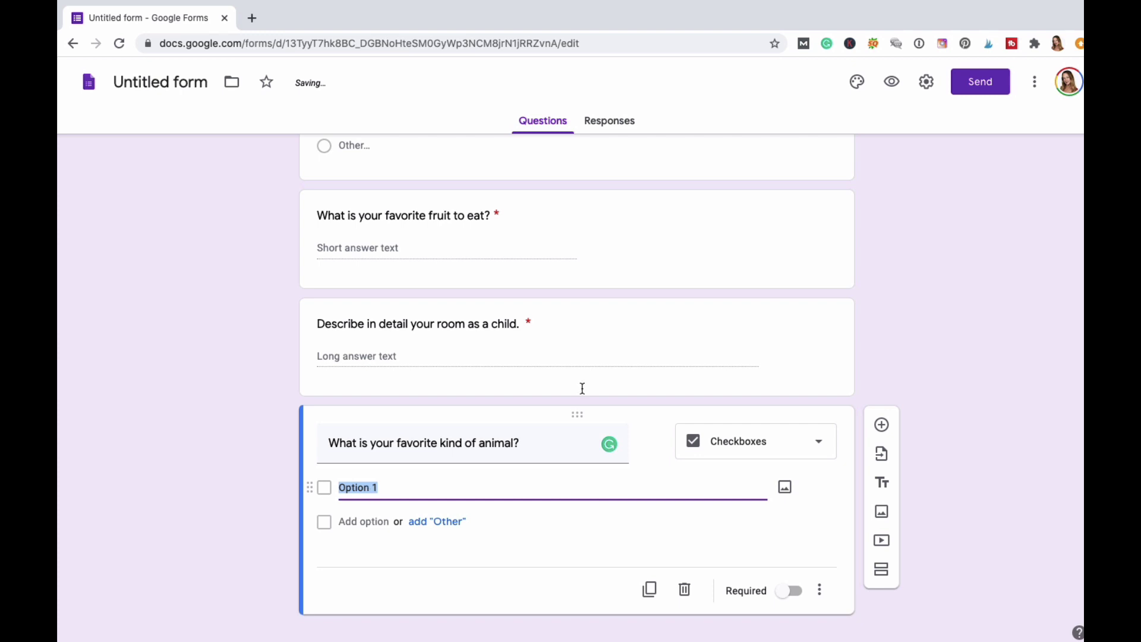
Enter Elephant and Cat as the first two animal choices.
{"action": "left_click", "coordinate": [834, 8]}
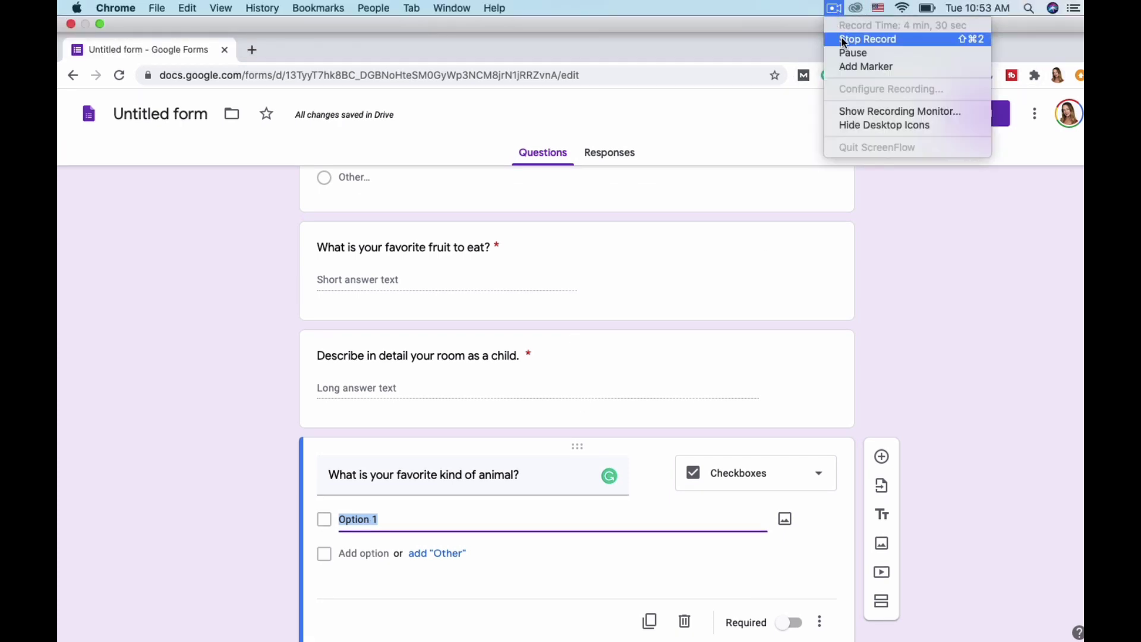
{"action": "left_click", "coordinate": [853, 52]}
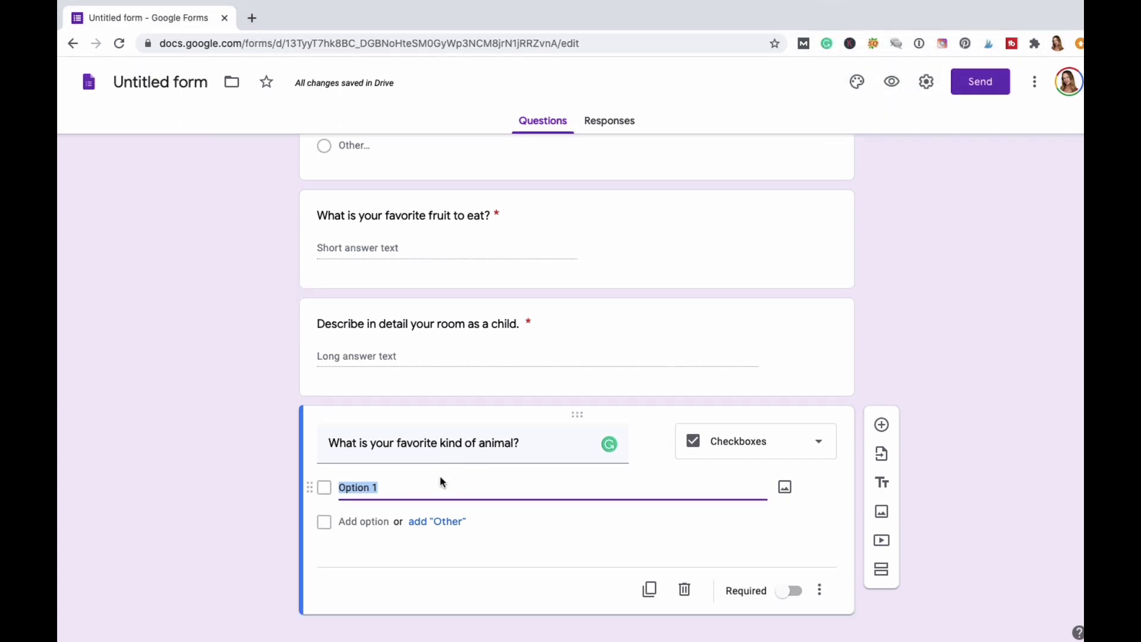
{"action": "left_click", "coordinate": [409, 485]}
{"action": "left_click_drag", "start_coordinate": [409, 485], "coordinate": [284, 475]}
{"action": "key", "text": "BackSpace"}
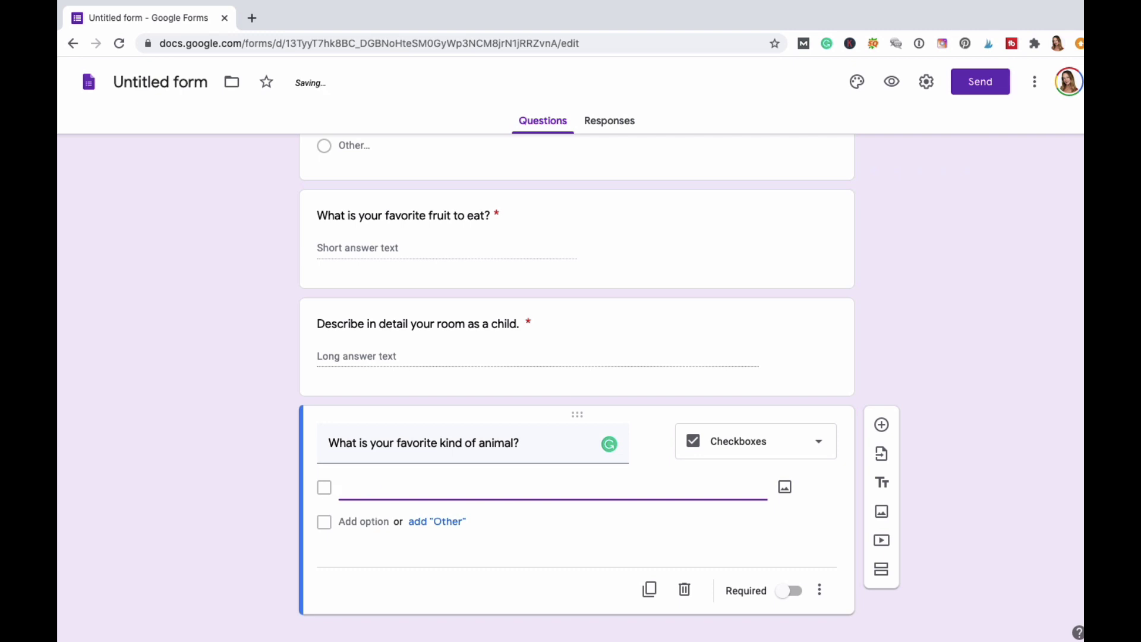
{"action": "type", "text": "Elepha"}
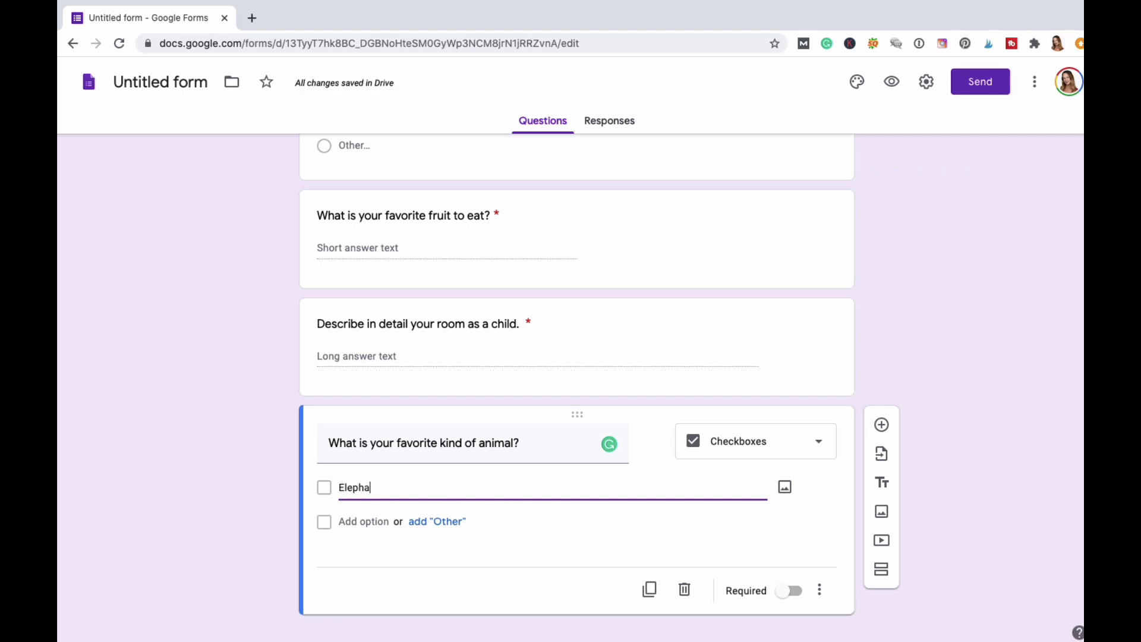
{"action": "key", "text": "BackSpace"}
{"action": "key", "text": "BackSpace"}
{"action": "type", "text": "hant"}
{"action": "key", "text": "Return"}
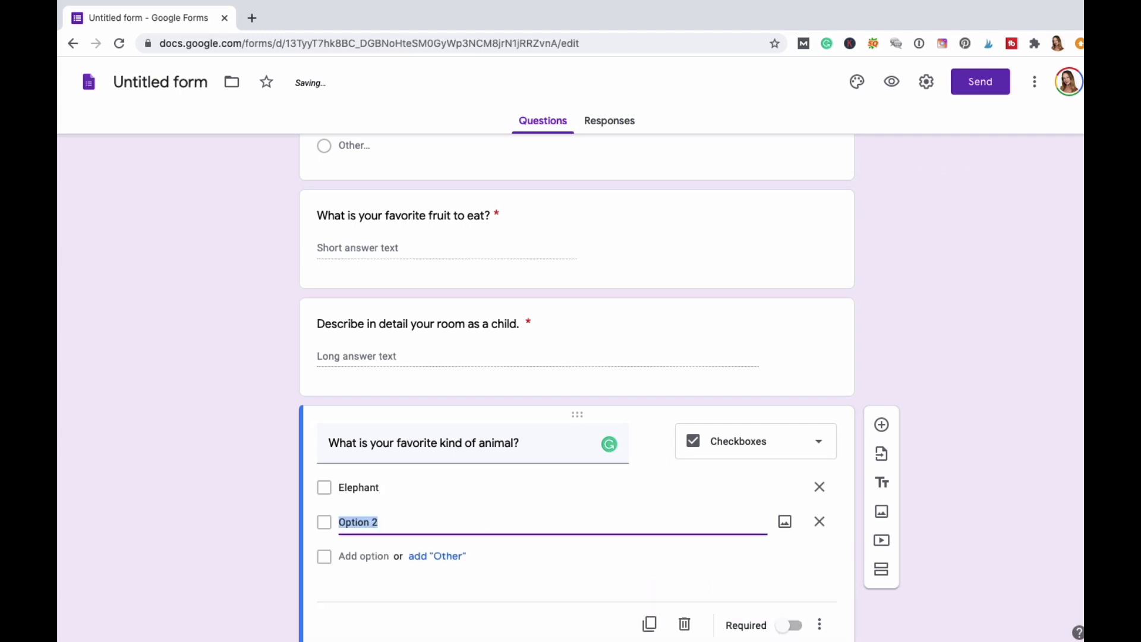
{"action": "type", "text": "Cat"}
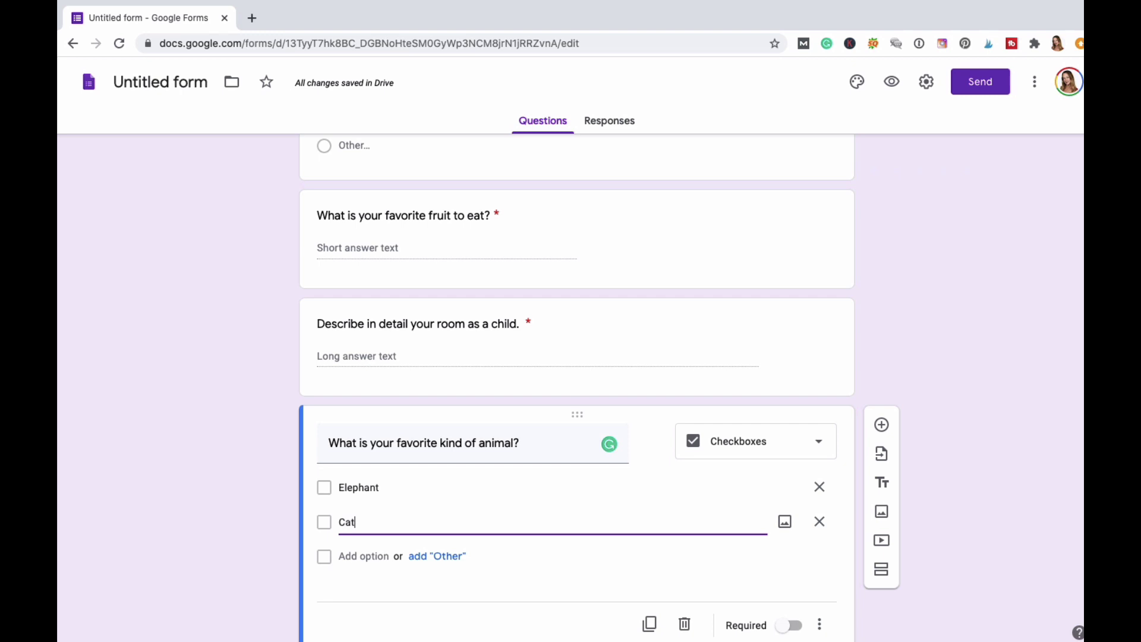
{"action": "key", "text": "Return"}
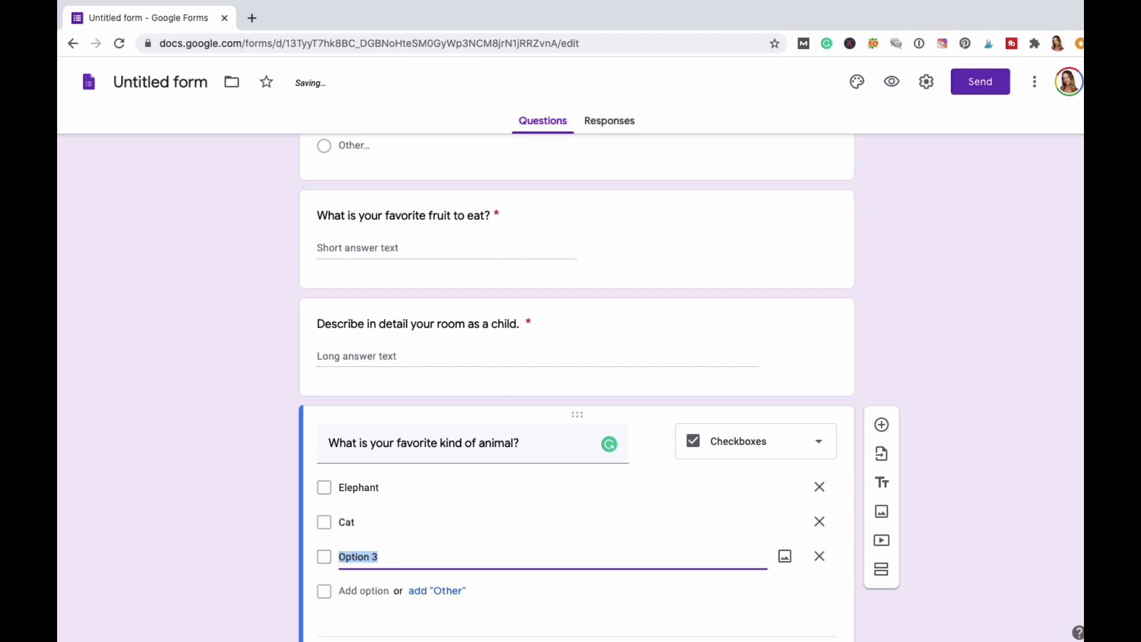
Add Platypus, Llama and an Other choice, and make the question required.
{"action": "left_click", "coordinate": [834, 8]}
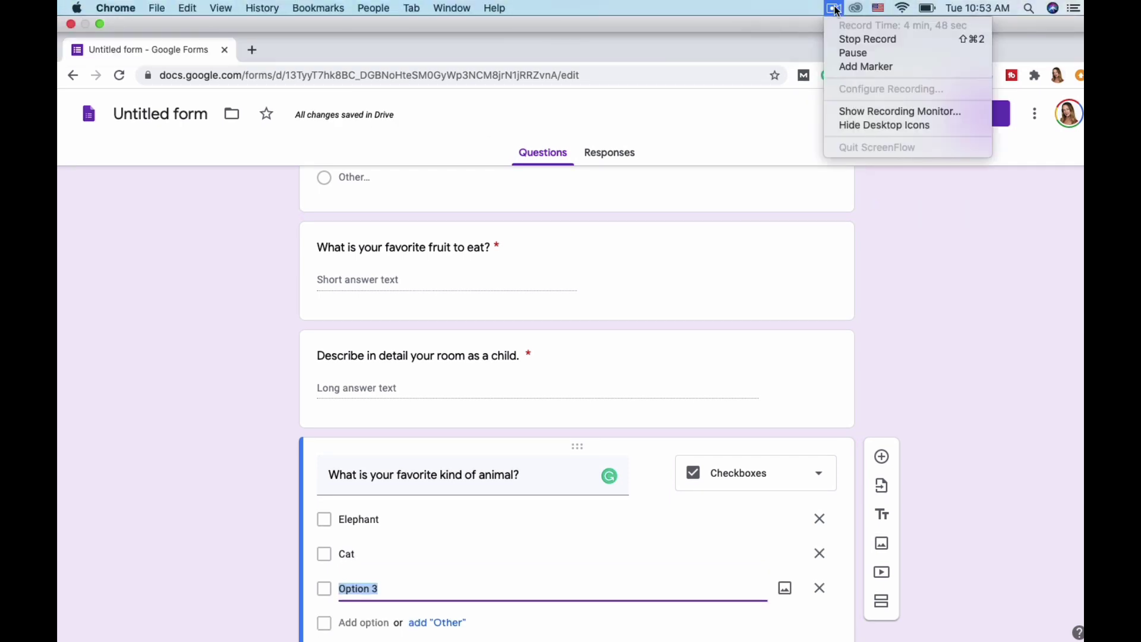
{"action": "left_click", "coordinate": [838, 50]}
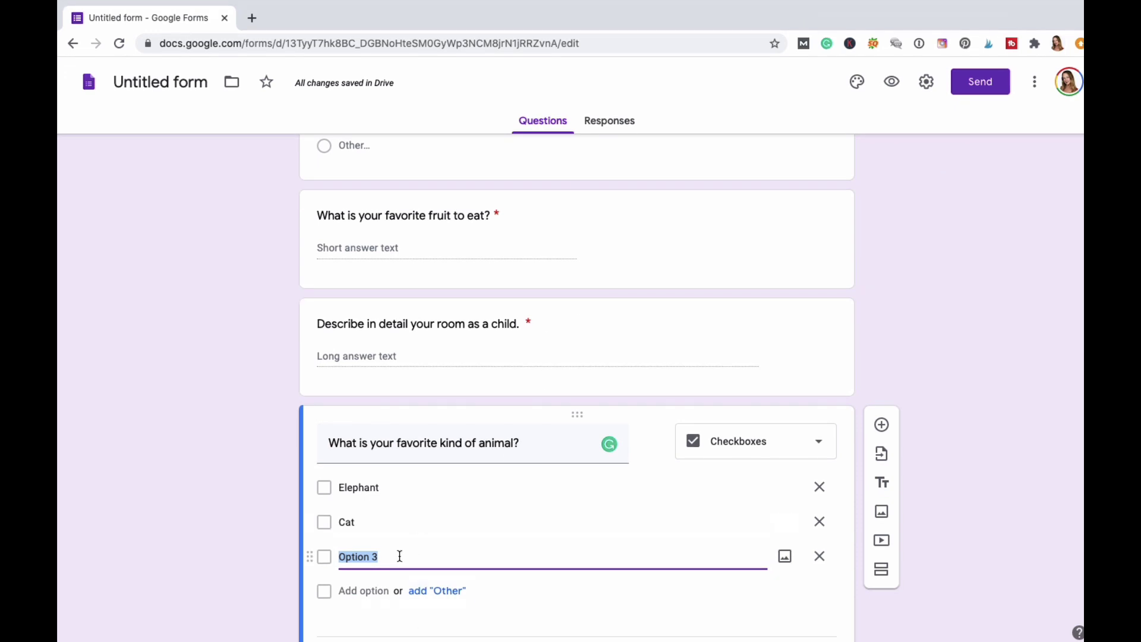
{"action": "type", "text": "Ply"}
{"action": "type", "text": "a"}
{"action": "key", "text": "BackSpace"}
{"action": "key", "text": "BackSpace"}
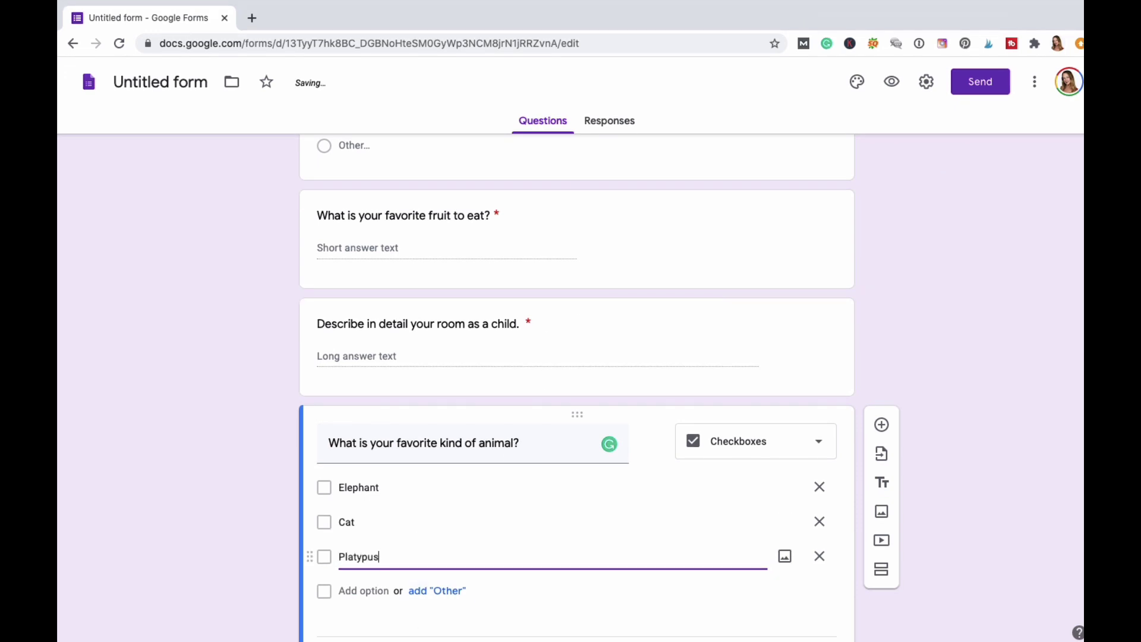
{"action": "key", "text": "Return"}
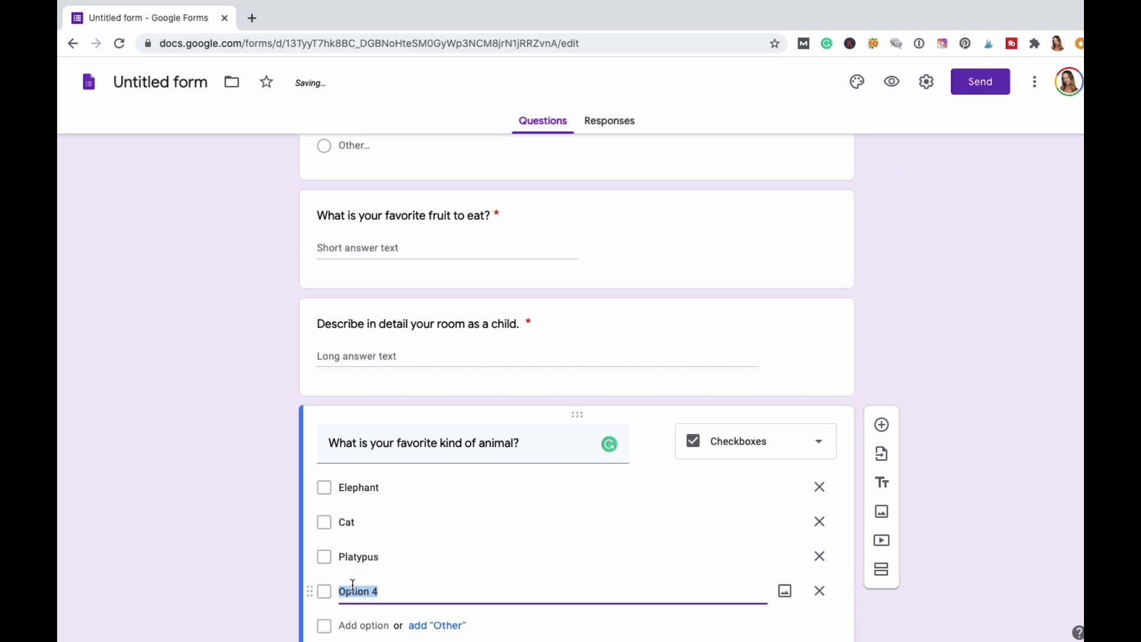
{"action": "scroll", "coordinate": [357, 582], "scroll_direction": "down", "scroll_amount": 2}
{"action": "type", "text": "L"}
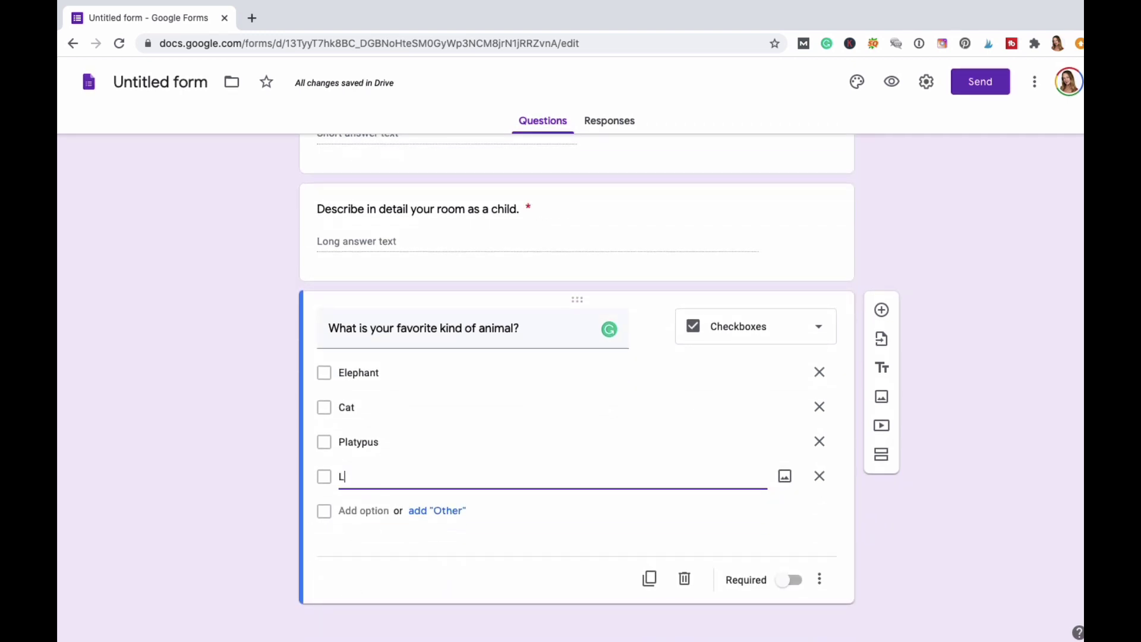
{"action": "type", "text": "lama"}
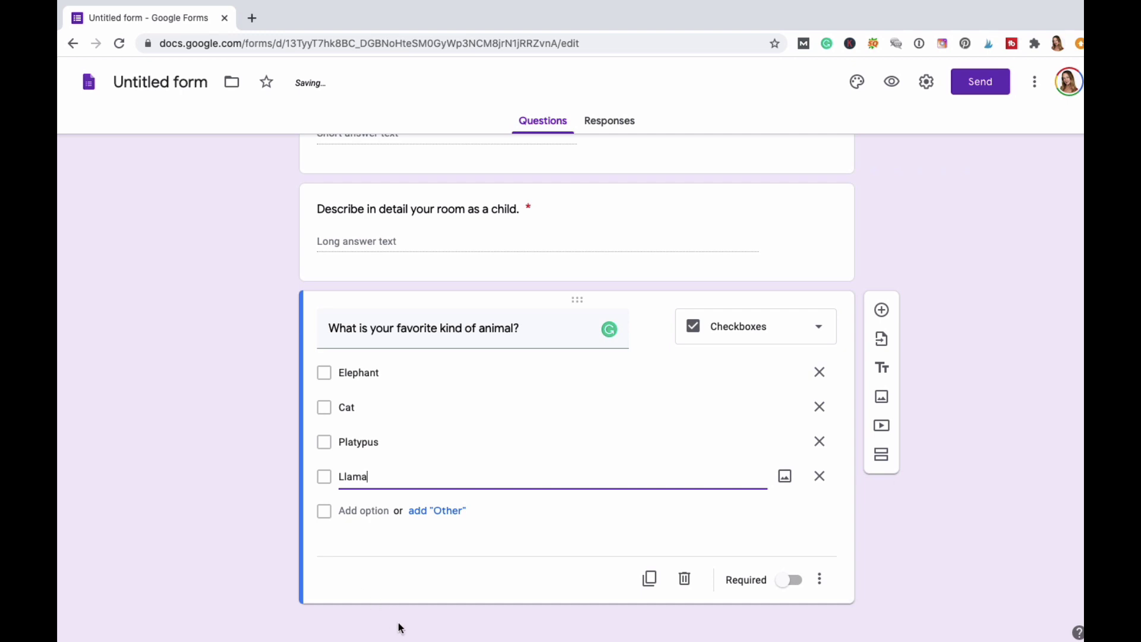
{"action": "left_click", "coordinate": [446, 510]}
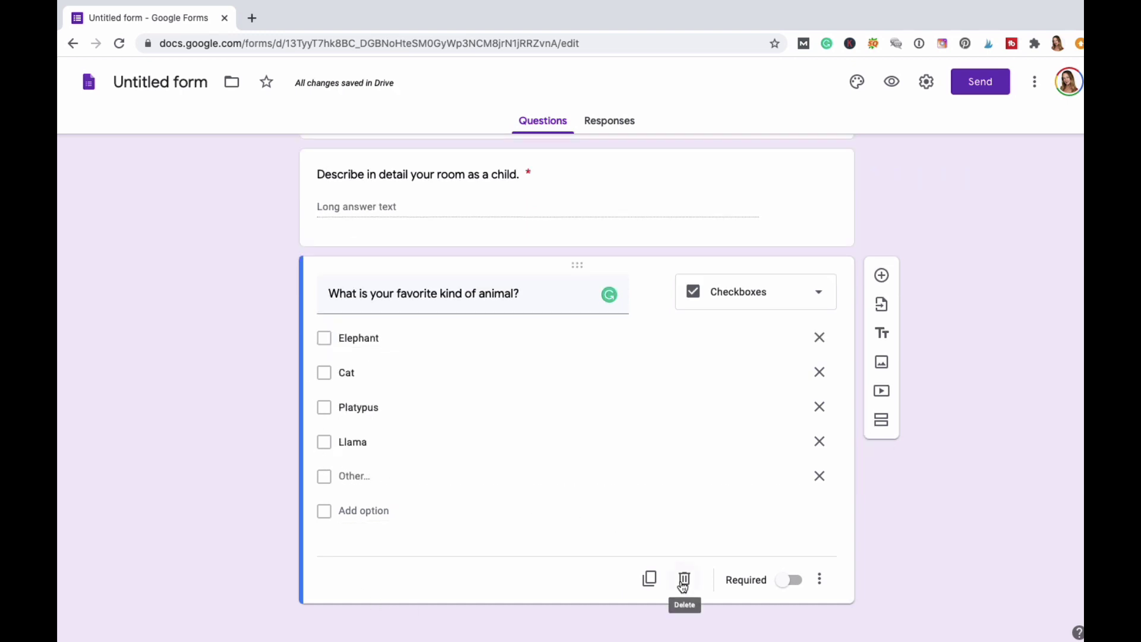
{"action": "left_click", "coordinate": [795, 581]}
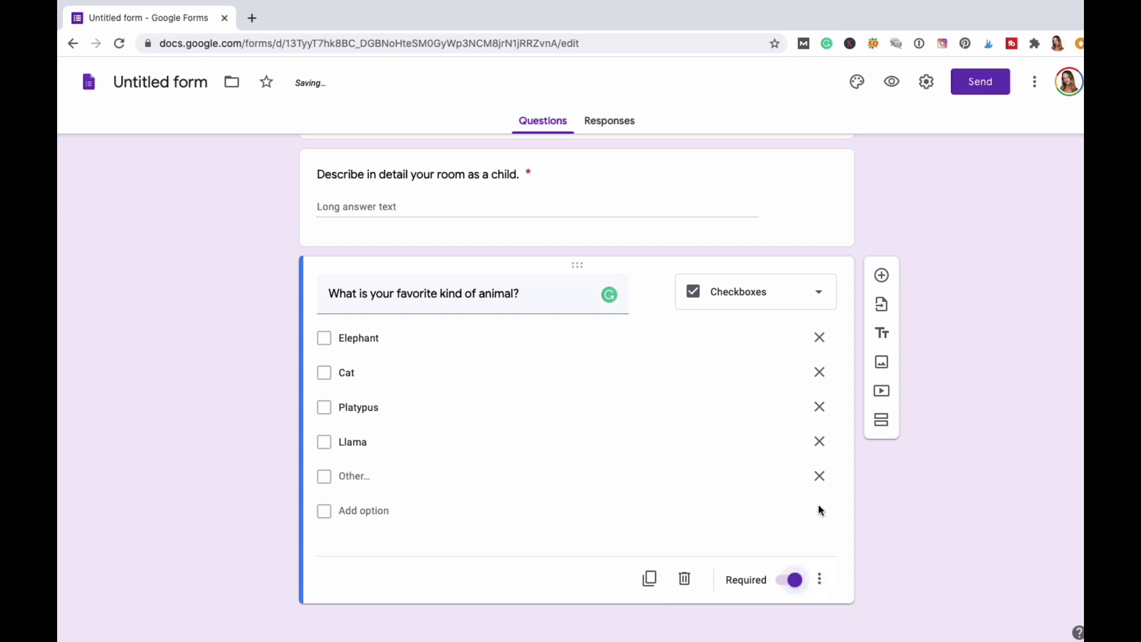
{"action": "left_click", "coordinate": [882, 276]}
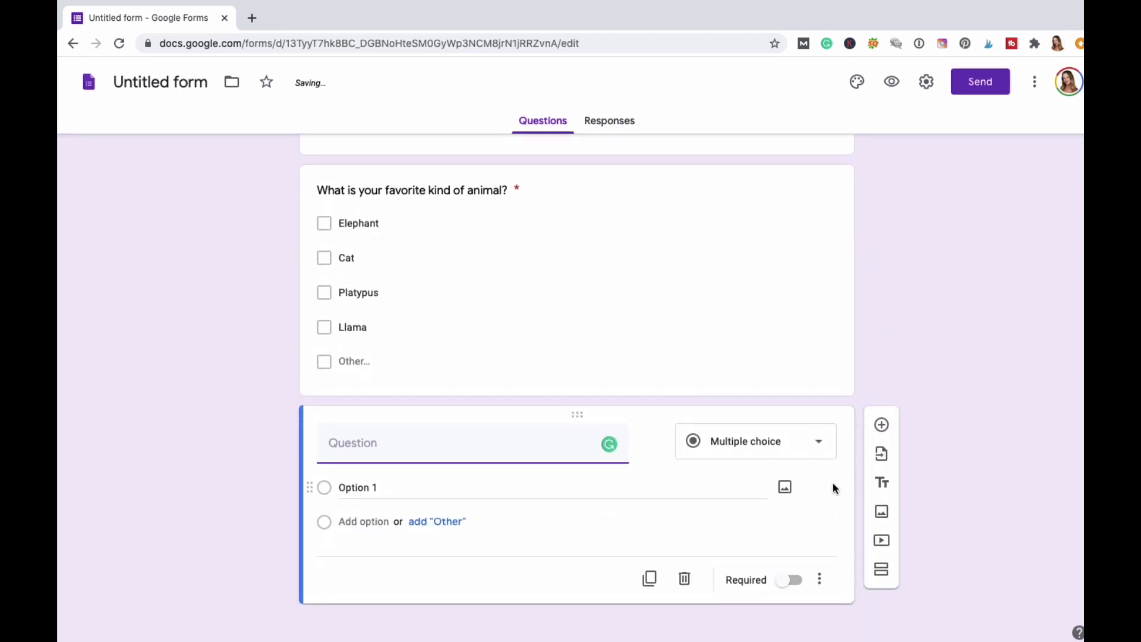
Make the new question a Dropdown asking 'How many years have you lived at your current address?'.
{"action": "left_click", "coordinate": [822, 445]}
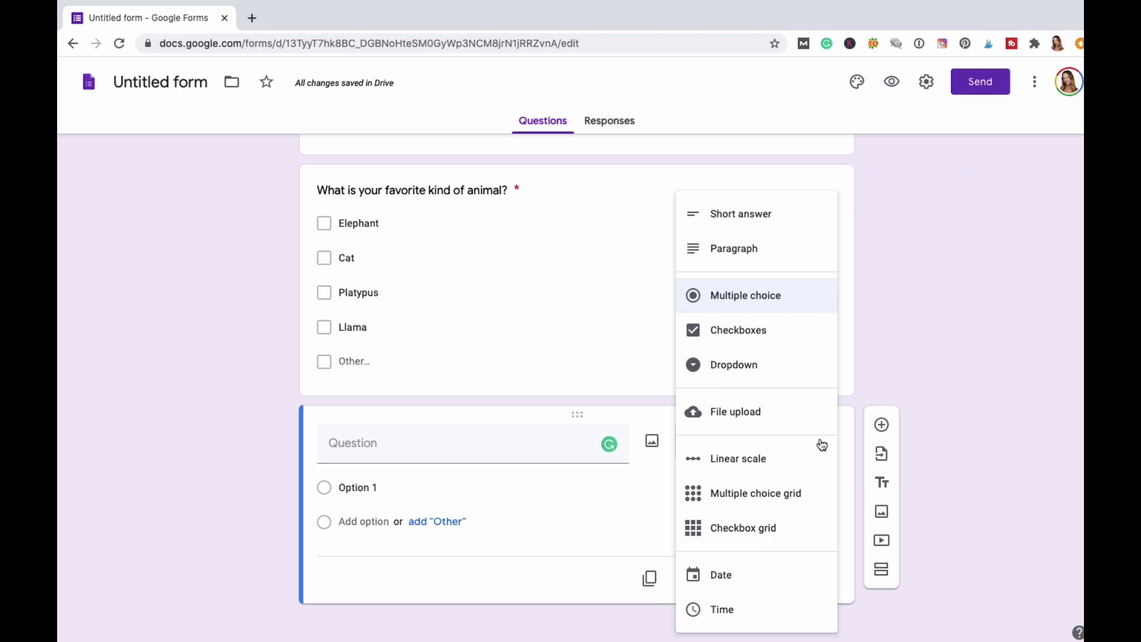
{"action": "left_click", "coordinate": [742, 368]}
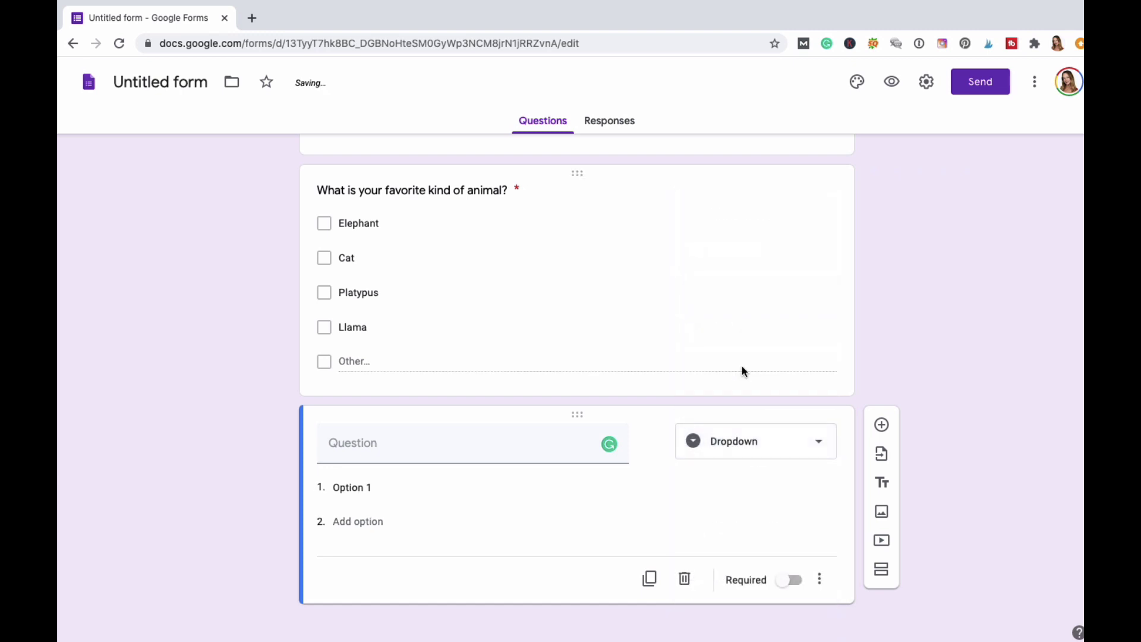
{"action": "left_click", "coordinate": [368, 452]}
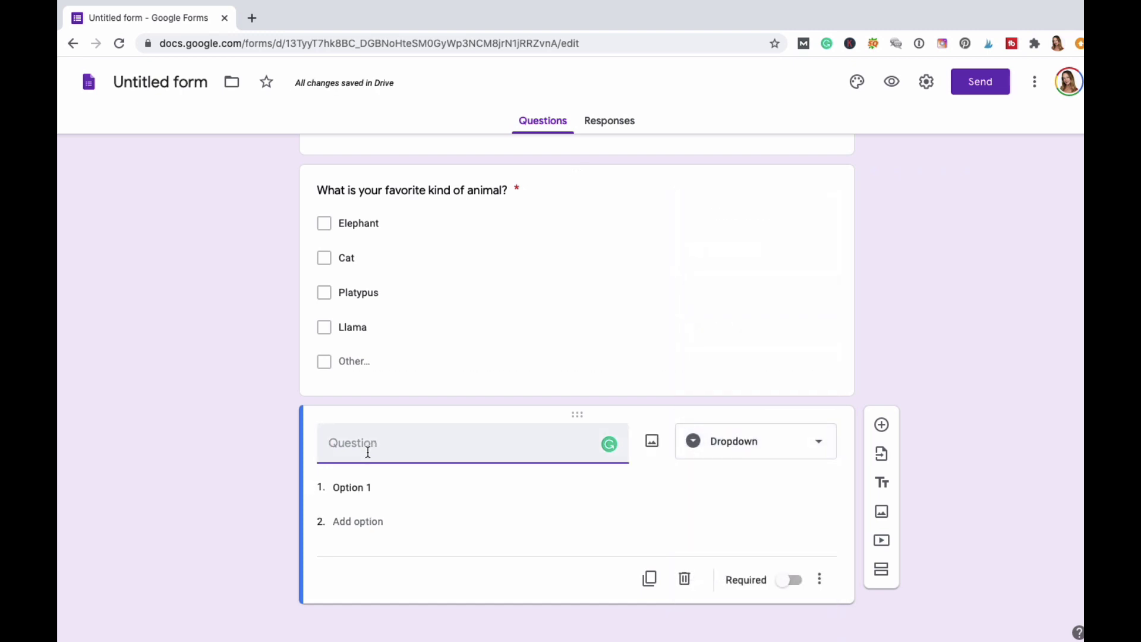
{"action": "type", "text": "How long"}
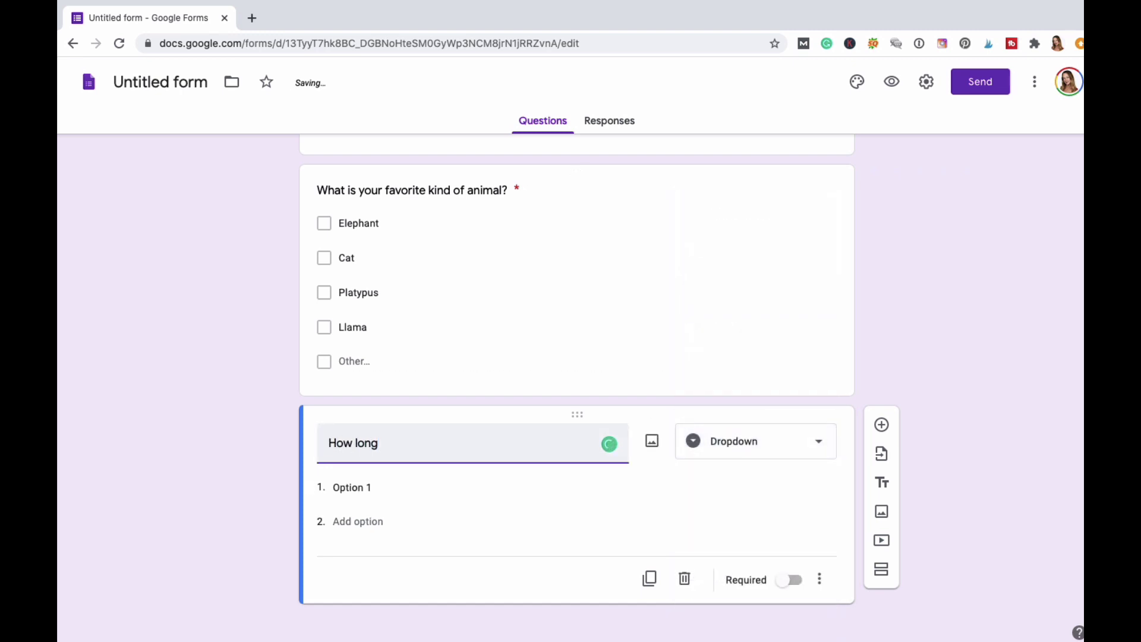
{"action": "type", "text": " w"}
{"action": "key", "text": "BackSpace"}
{"action": "key", "text": "BackSpace"}
{"action": "key", "text": "ctrl+a"}
{"action": "key", "text": "BackSpace"}
{"action": "type", "text": "How many years"}
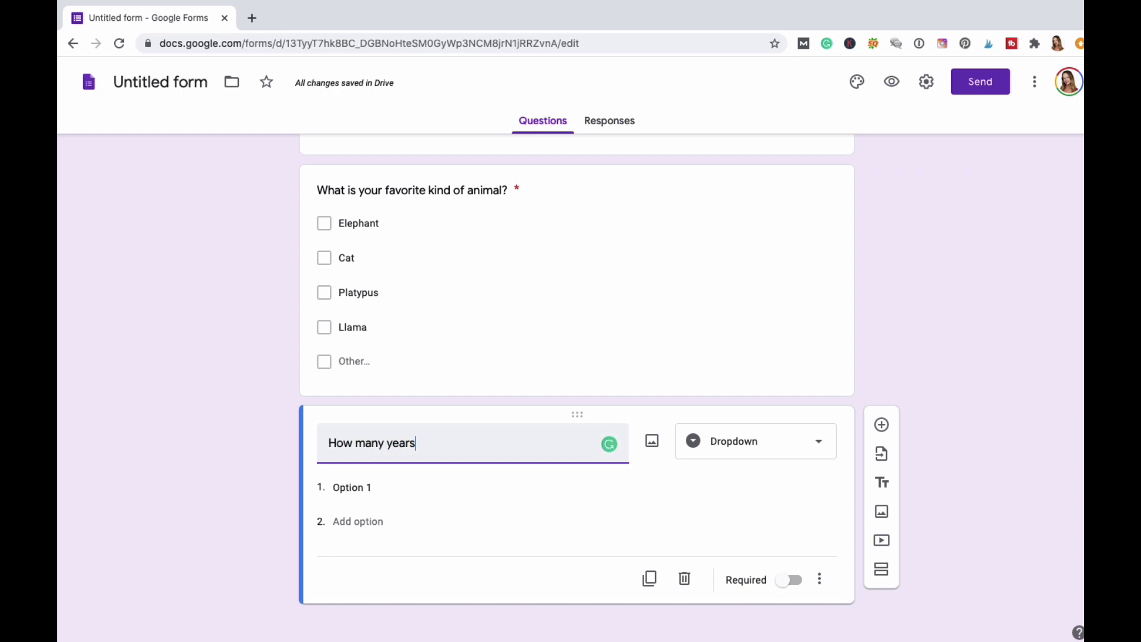
{"action": "type", "text": " have you lived at your addres"}
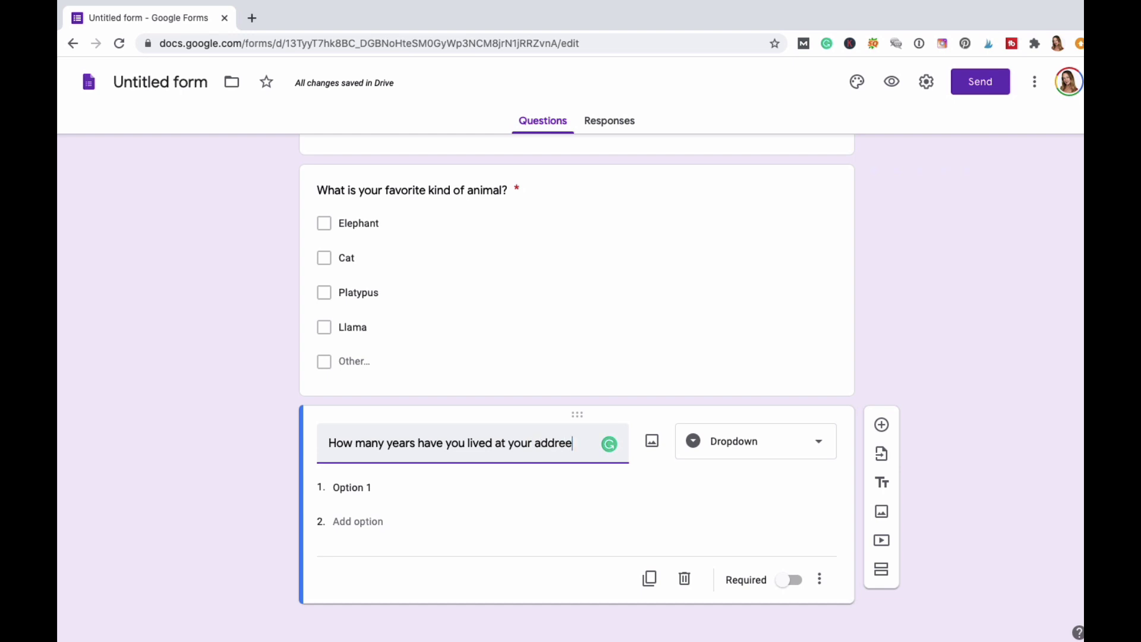
{"action": "key", "text": "BackSpace"}
{"action": "key", "text": "BackSpace"}
{"action": "key", "text": "BackSpace"}
{"action": "key", "text": "BackSpace"}
{"action": "type", "text": "current address"}
Enter the first three choices: 1 year, 2 years, 3 years.
{"action": "left_click", "coordinate": [363, 505]}
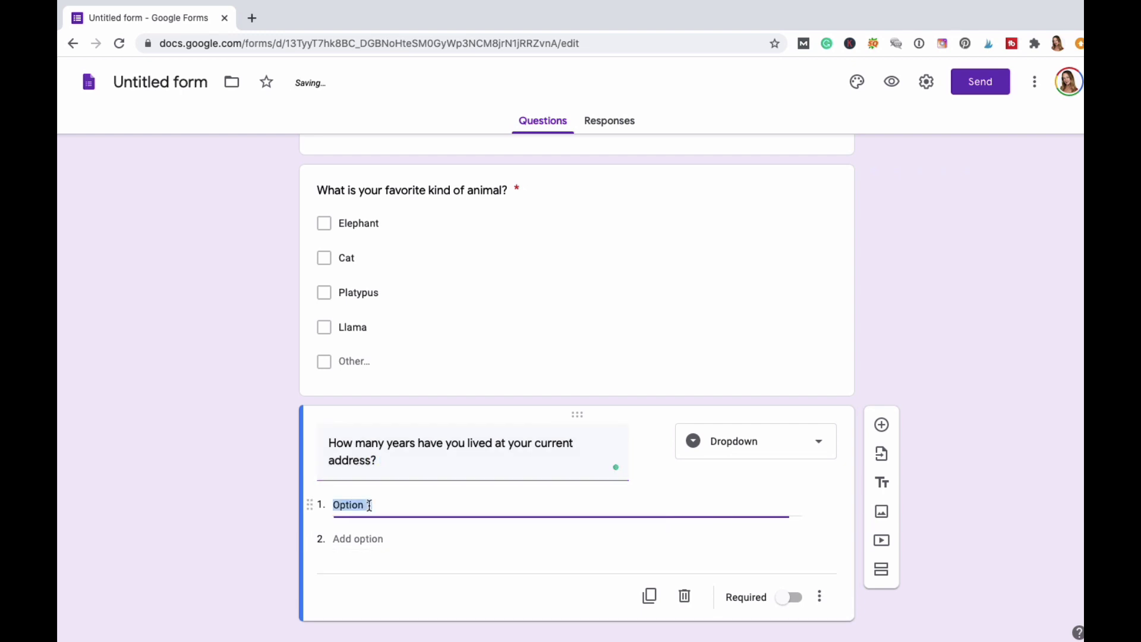
{"action": "type", "text": "1"}
{"action": "key", "text": "BackSpace"}
{"action": "type", "text": "1 ye"}
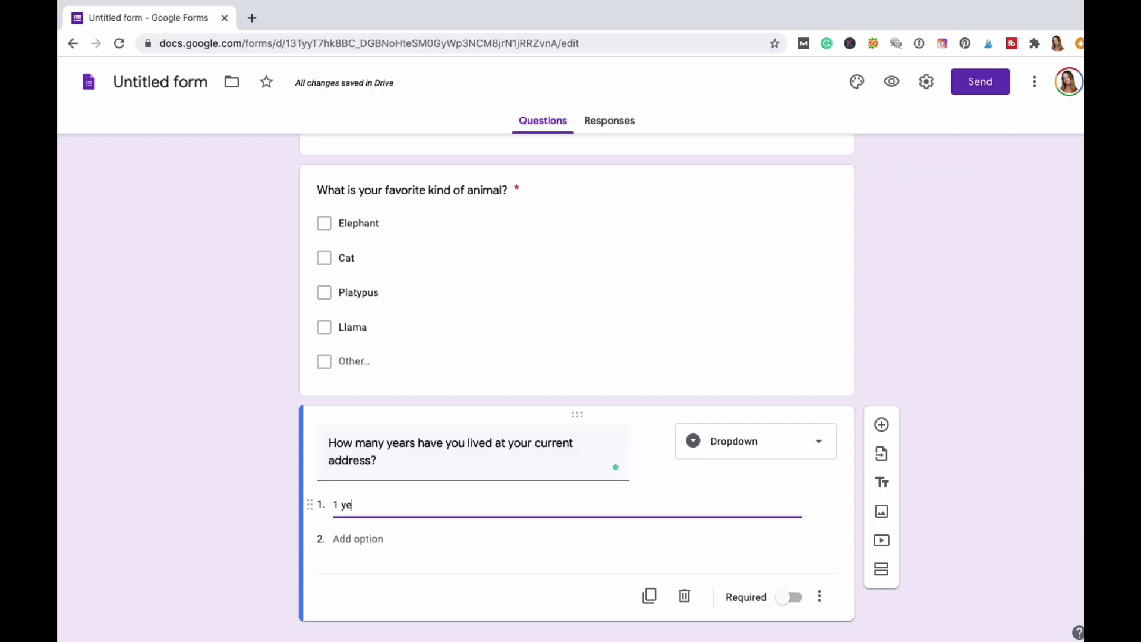
{"action": "type", "text": "ars"}
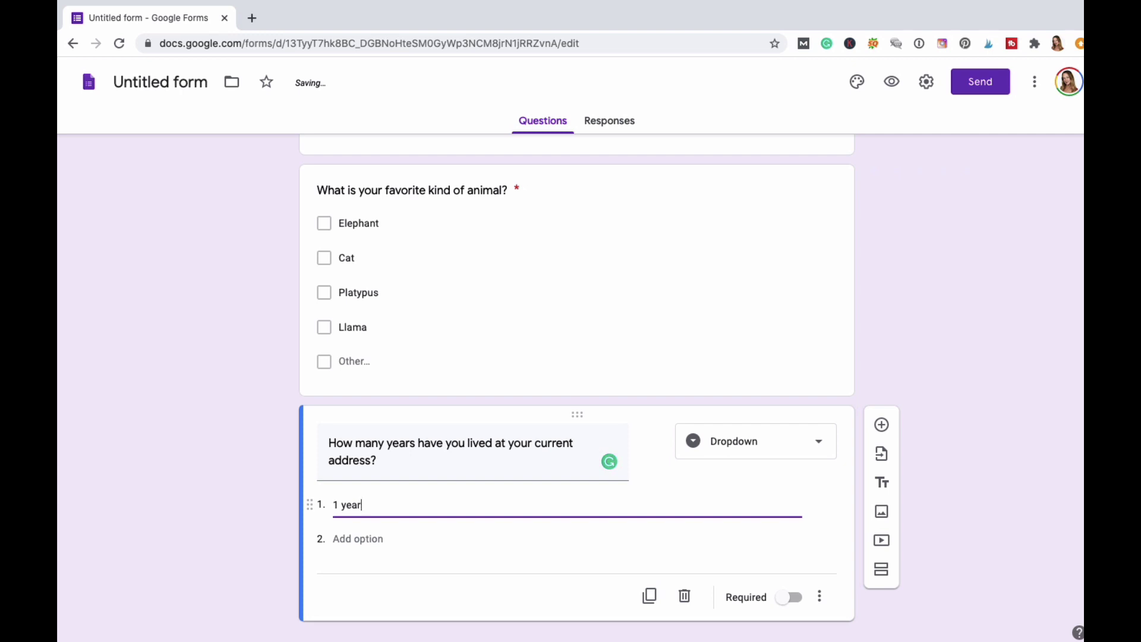
{"action": "key", "text": "Return"}
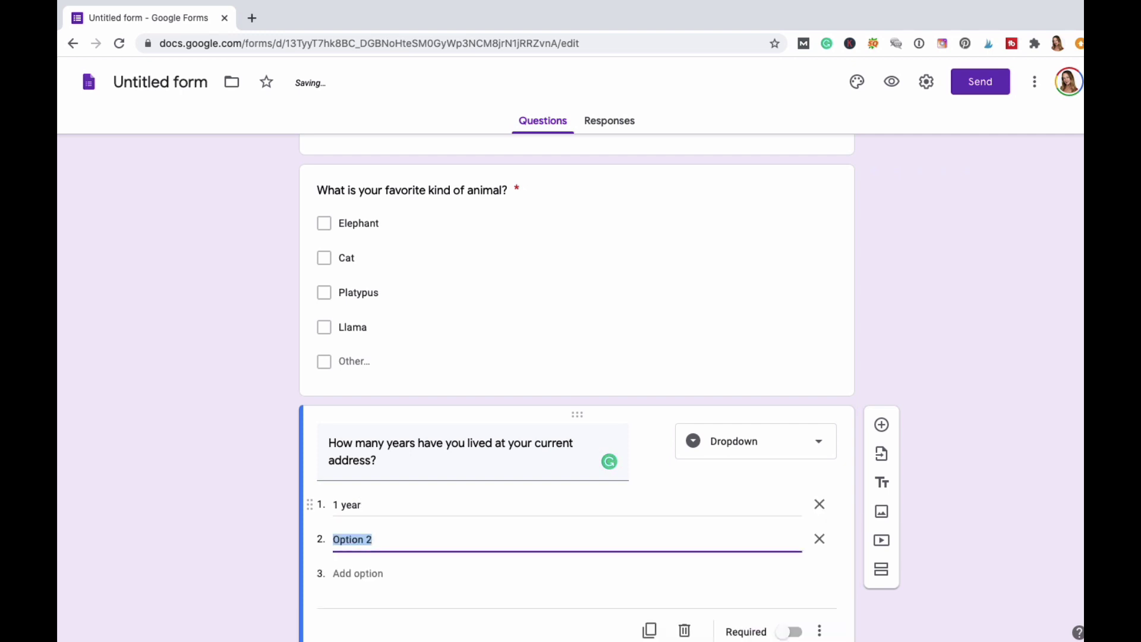
{"action": "type", "text": "2 years"}
{"action": "key", "text": "Return"}
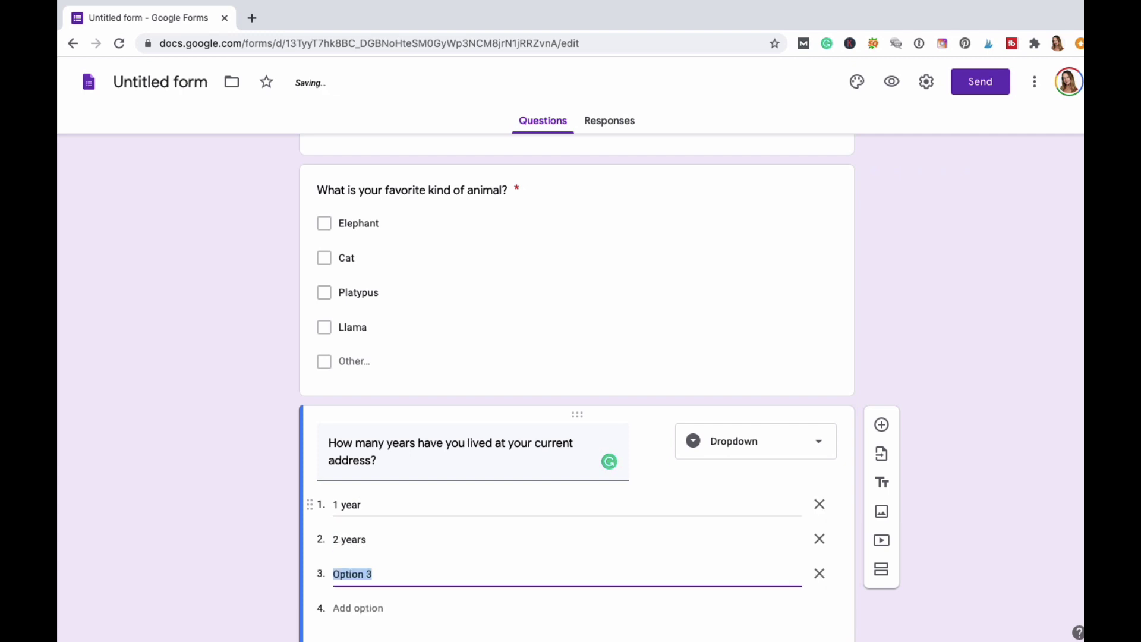
{"action": "type", "text": "3 years"}
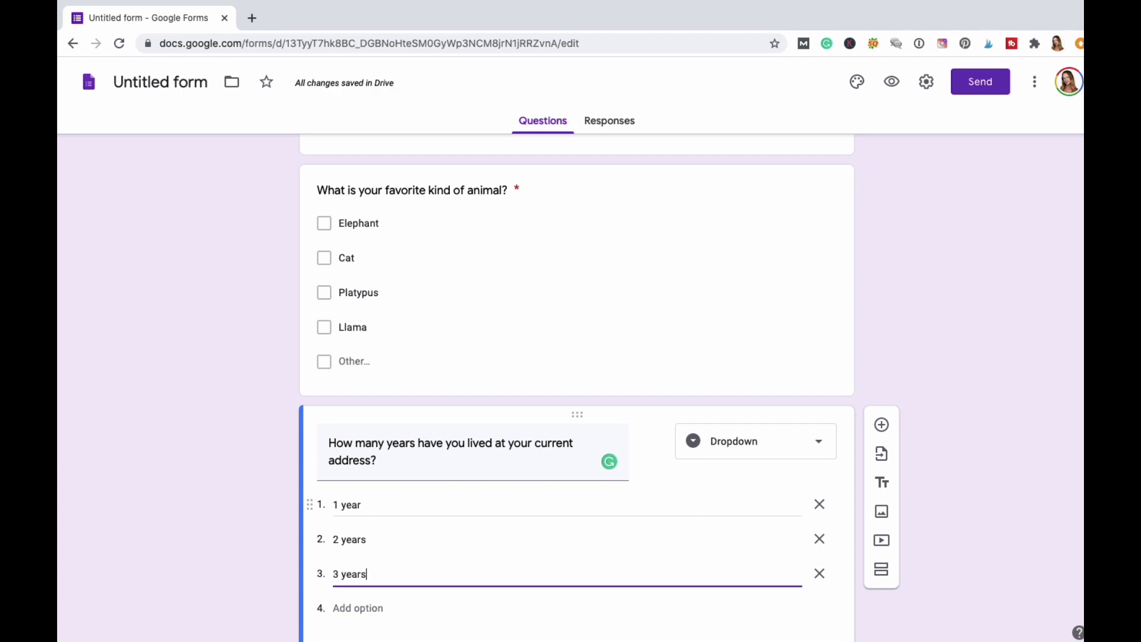
{"action": "key", "text": "Return"}
Add 4 years and Other as choices, and make the question required.
{"action": "type", "text": "4 h"}
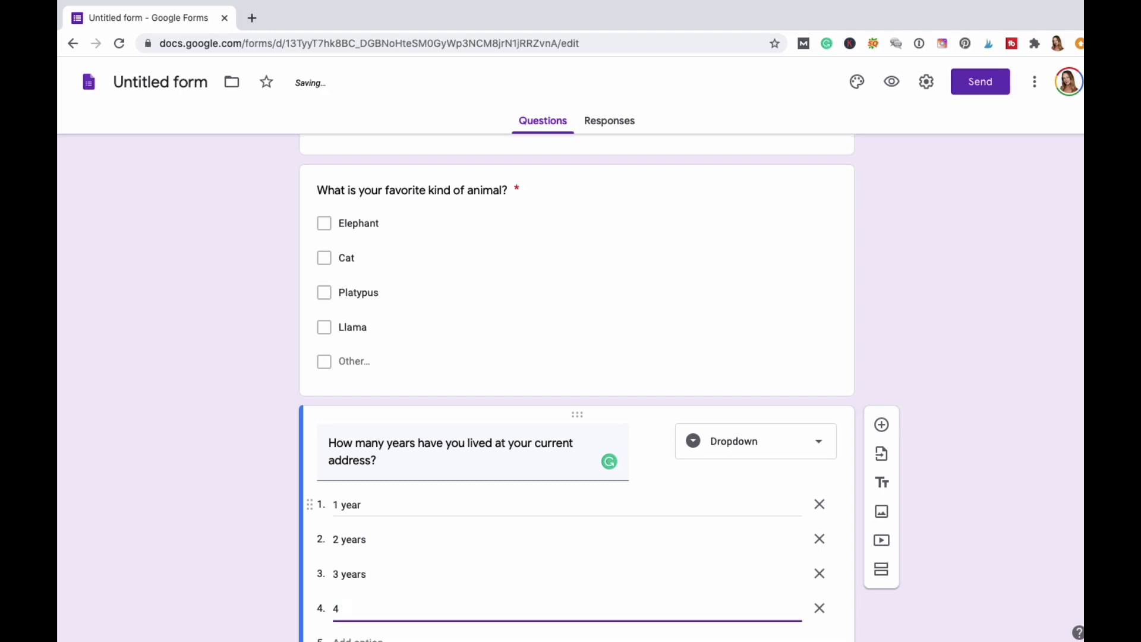
{"action": "scroll", "coordinate": [497, 466], "scroll_direction": "down", "scroll_amount": 2}
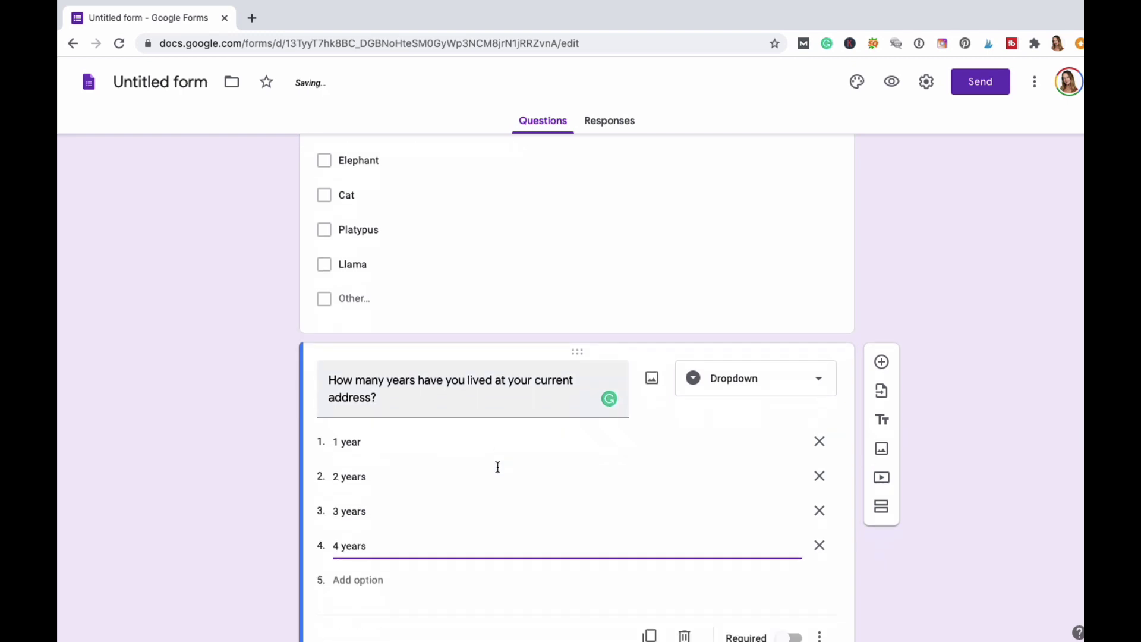
{"action": "left_click", "coordinate": [366, 525]}
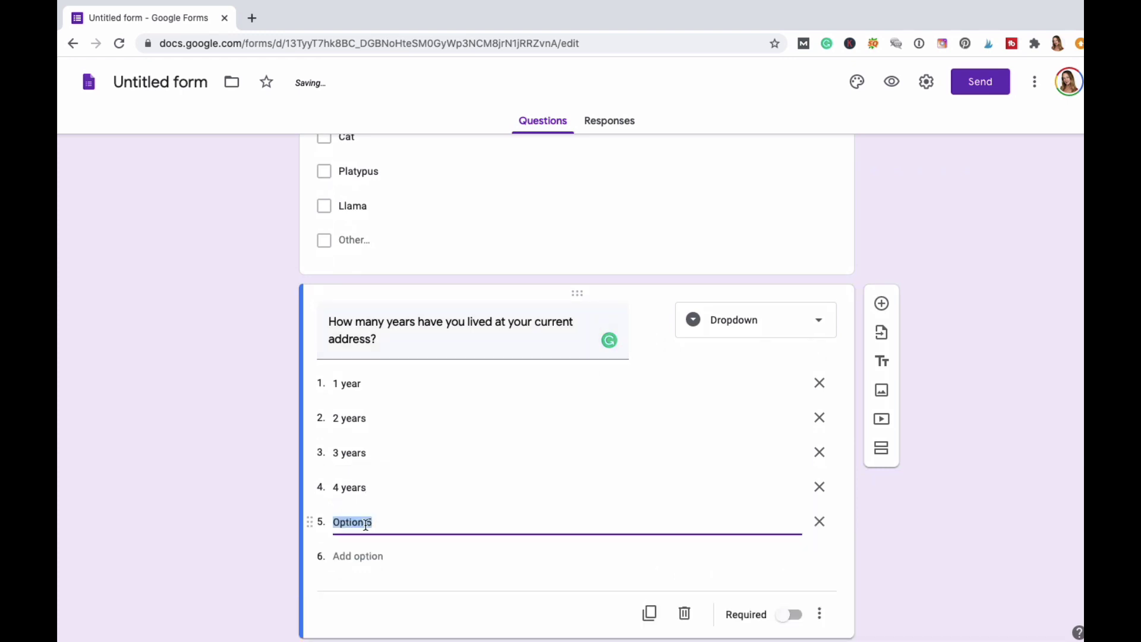
{"action": "type", "text": "O"}
{"action": "key", "text": "BackSpace"}
{"action": "type", "text": "Other"}
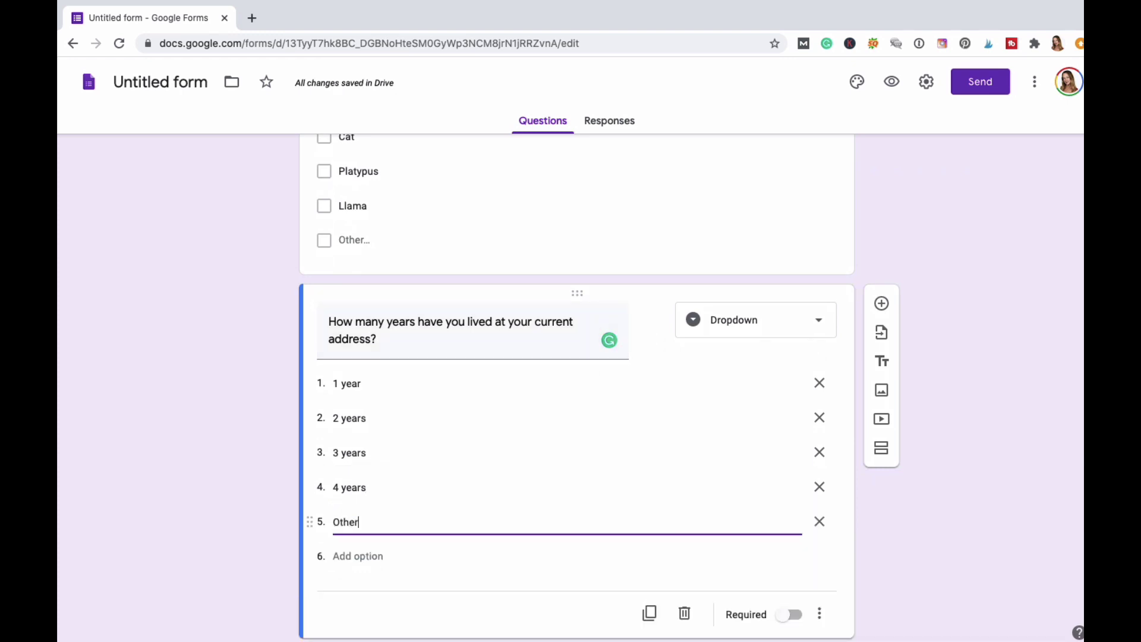
{"action": "left_click", "coordinate": [469, 561]}
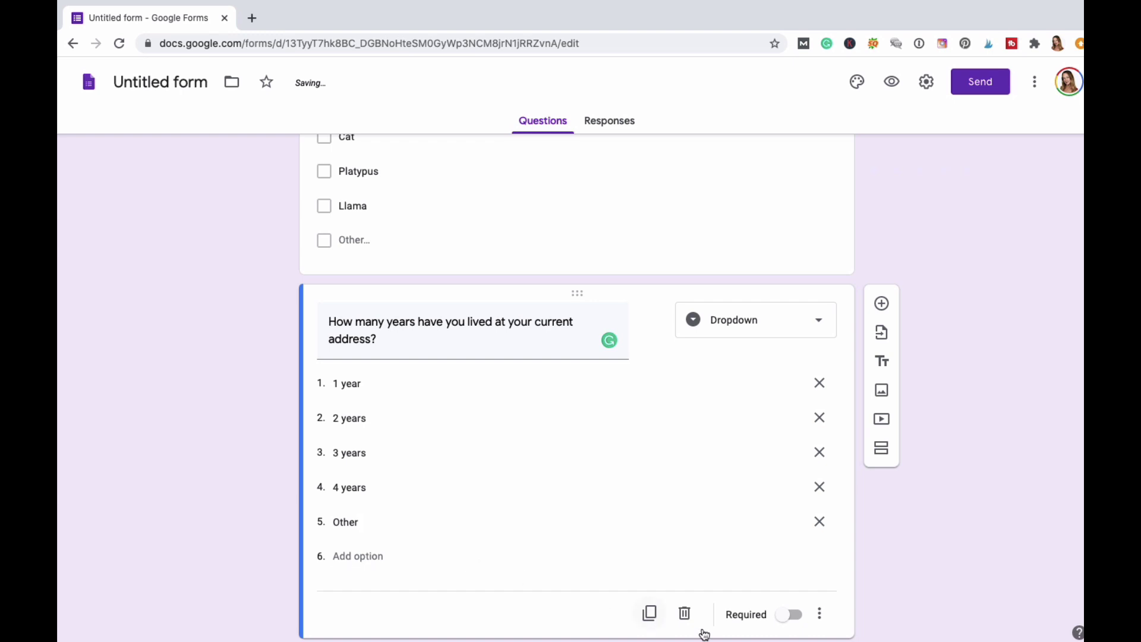
{"action": "left_click", "coordinate": [793, 615]}
{"action": "scroll", "coordinate": [925, 544], "scroll_direction": "down", "scroll_amount": 1}
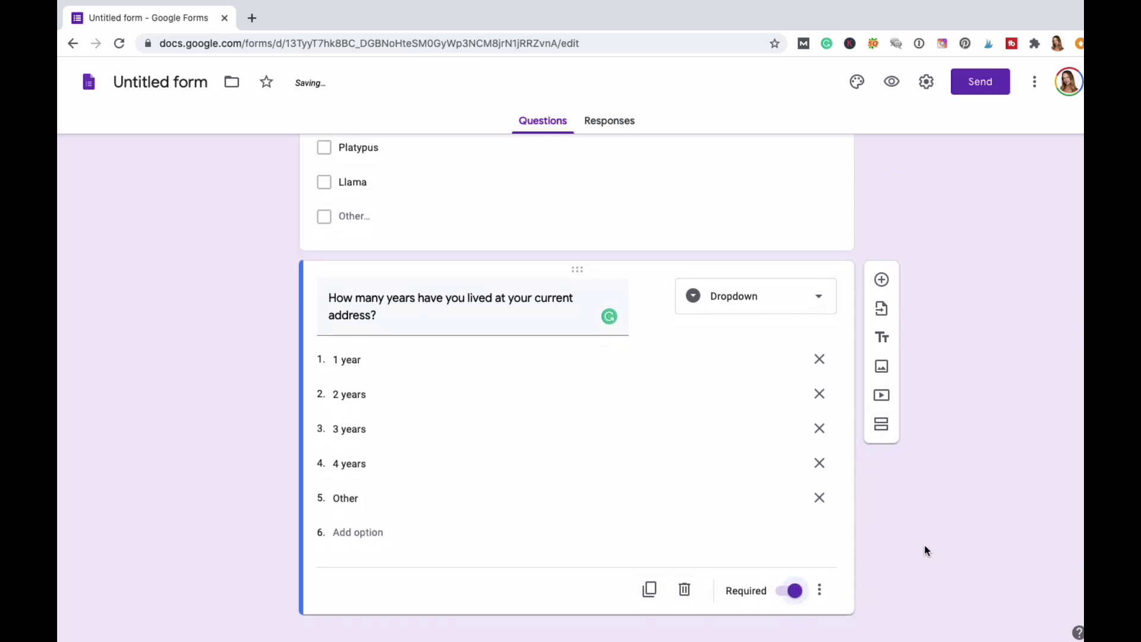
Add a File upload question, accepting the notice about uploads to Drive.
{"action": "left_click", "coordinate": [882, 269]}
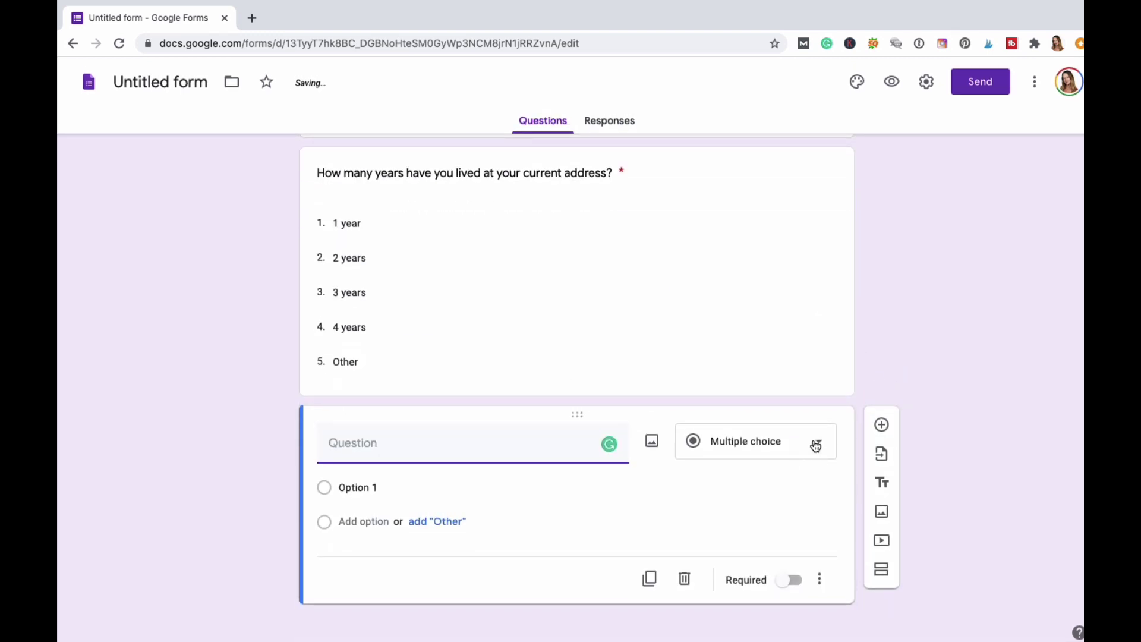
{"action": "left_click", "coordinate": [816, 445]}
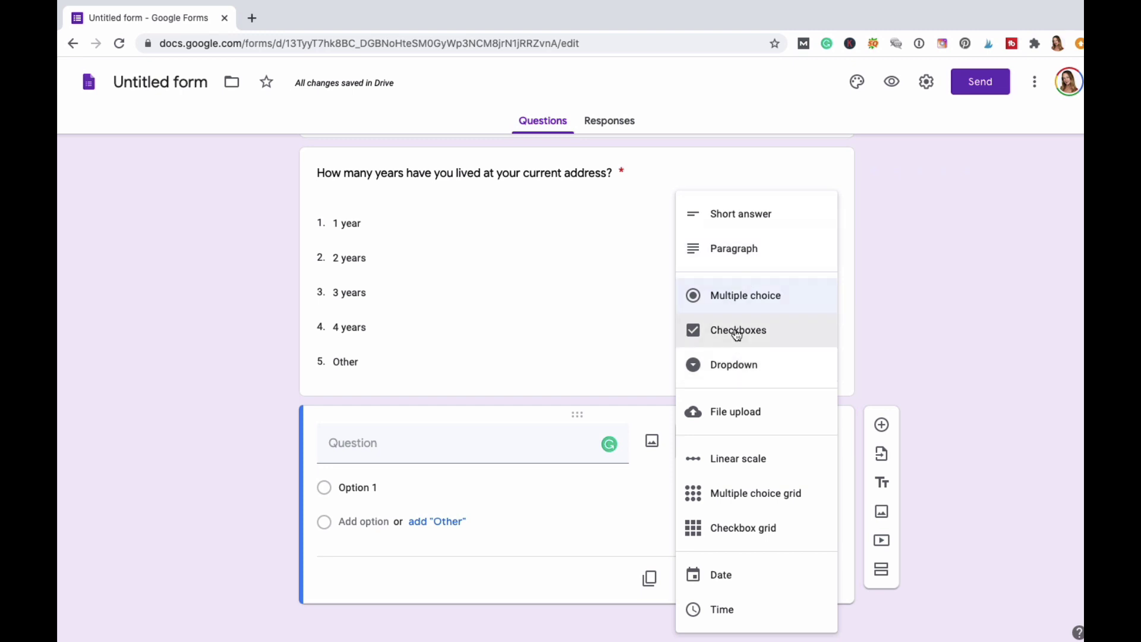
{"action": "left_click", "coordinate": [741, 416]}
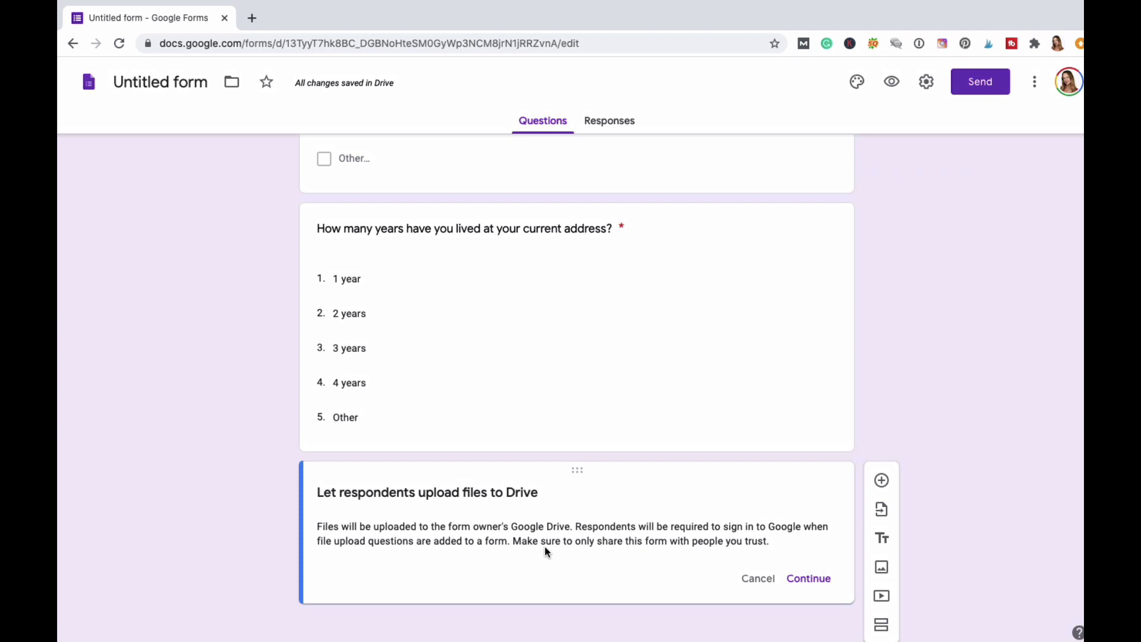
{"action": "scroll", "coordinate": [594, 545], "scroll_direction": "down", "scroll_amount": 1}
{"action": "left_click", "coordinate": [814, 580]}
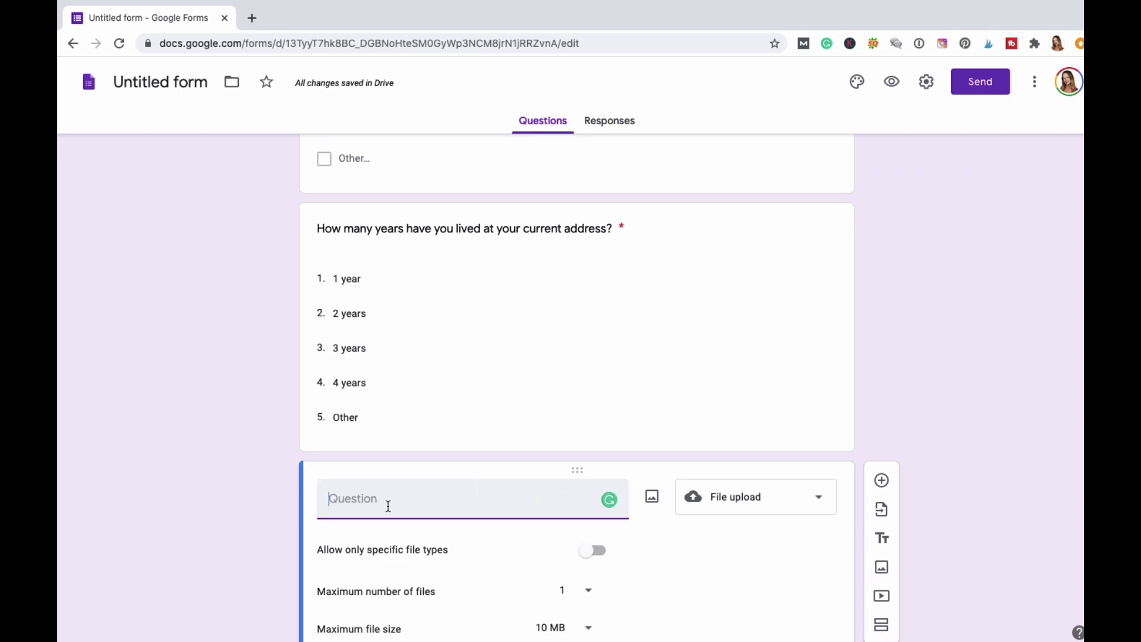
Word the question 'Please upload your favorite image here.'.
{"action": "type", "text": "Please upload your favoirte"}
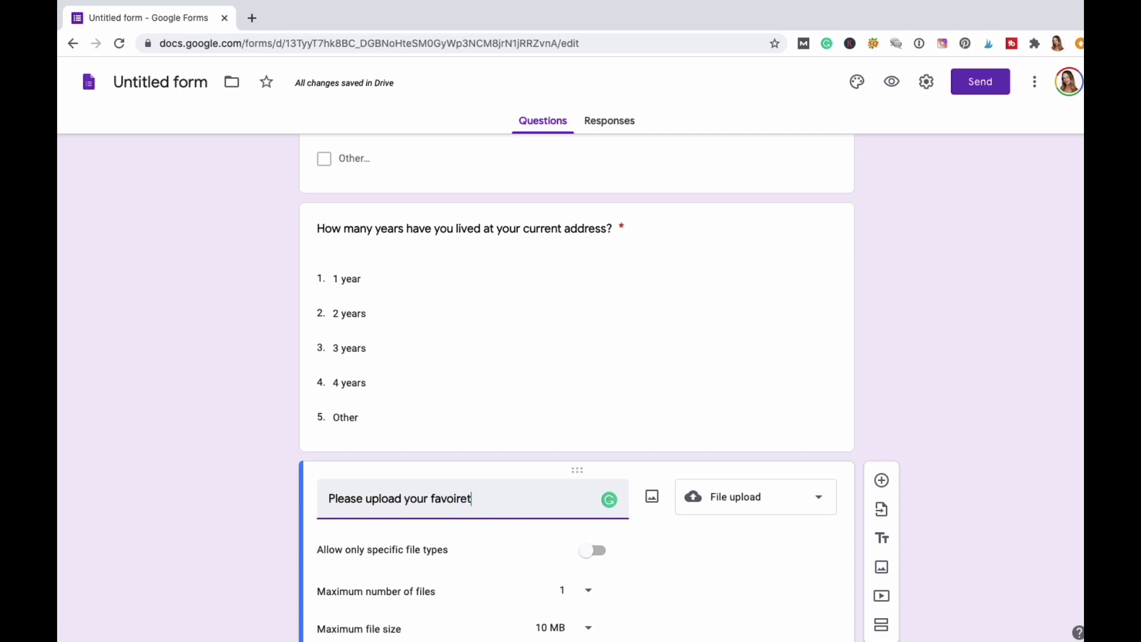
{"action": "key", "text": "BackSpace"}
{"action": "key", "text": "BackSpace"}
{"action": "key", "text": "BackSpace"}
{"action": "type", "text": "rite i"}
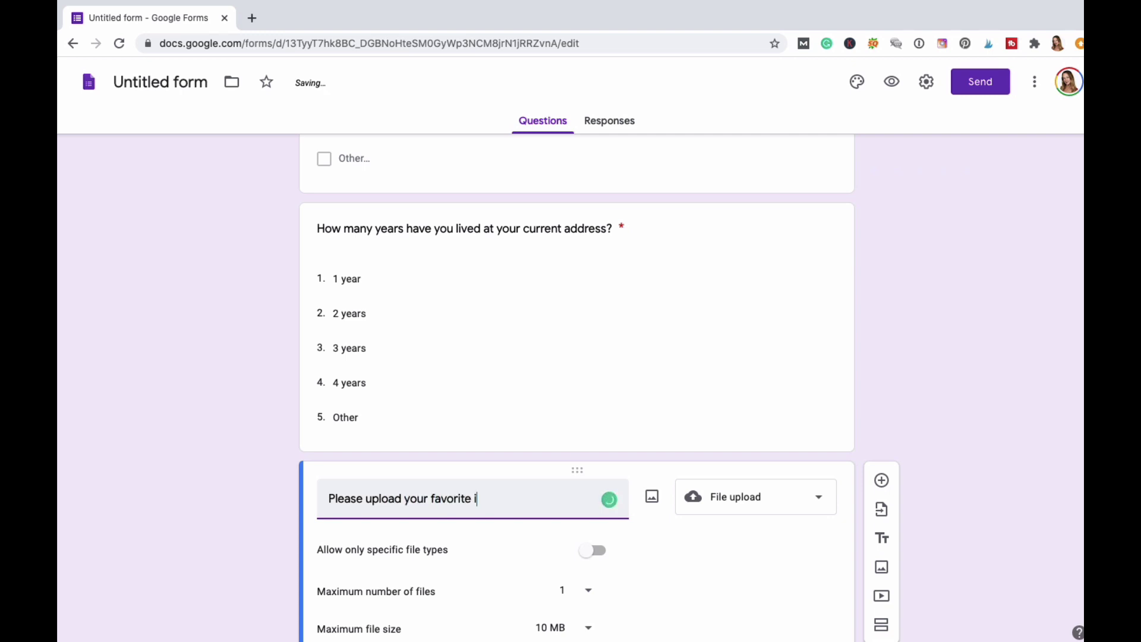
{"action": "type", "text": "mage here."}
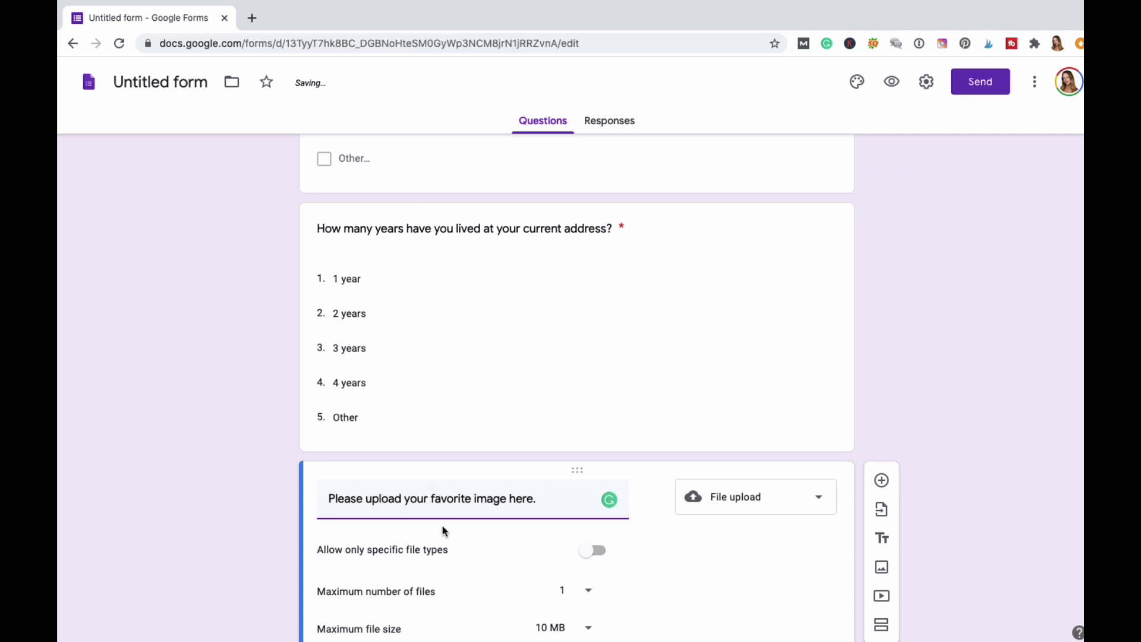
{"action": "scroll", "coordinate": [442, 525], "scroll_direction": "down", "scroll_amount": 2}
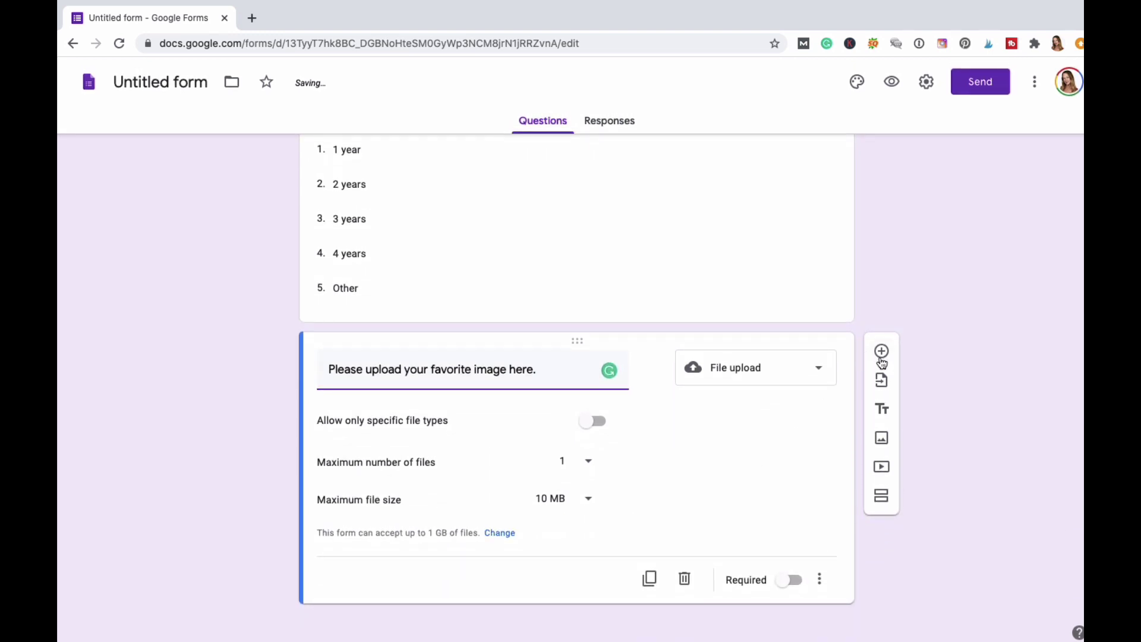
Add a linear scale question asking, on a scale of one to 5, how you would rate this form.
{"action": "left_click", "coordinate": [883, 355]}
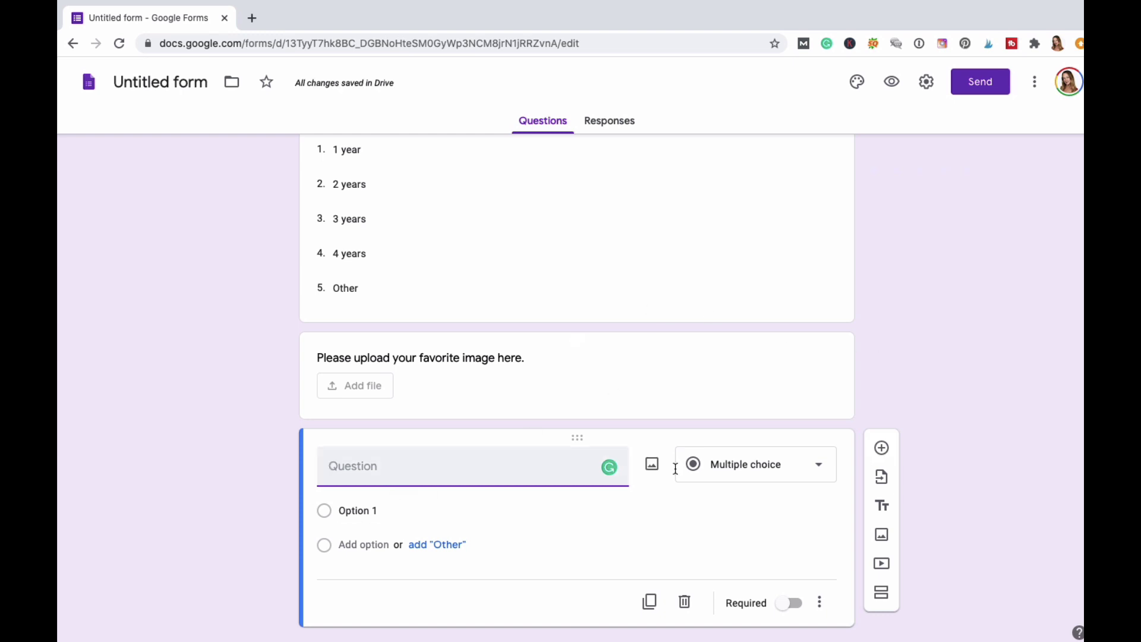
{"action": "left_click", "coordinate": [818, 466]}
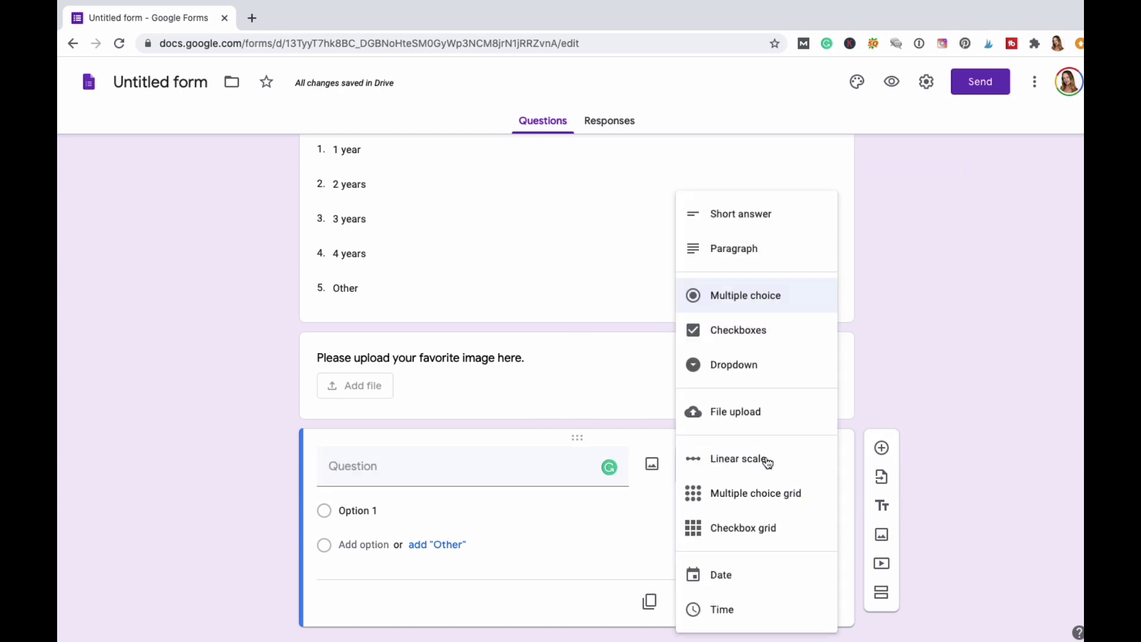
{"action": "left_click", "coordinate": [768, 463]}
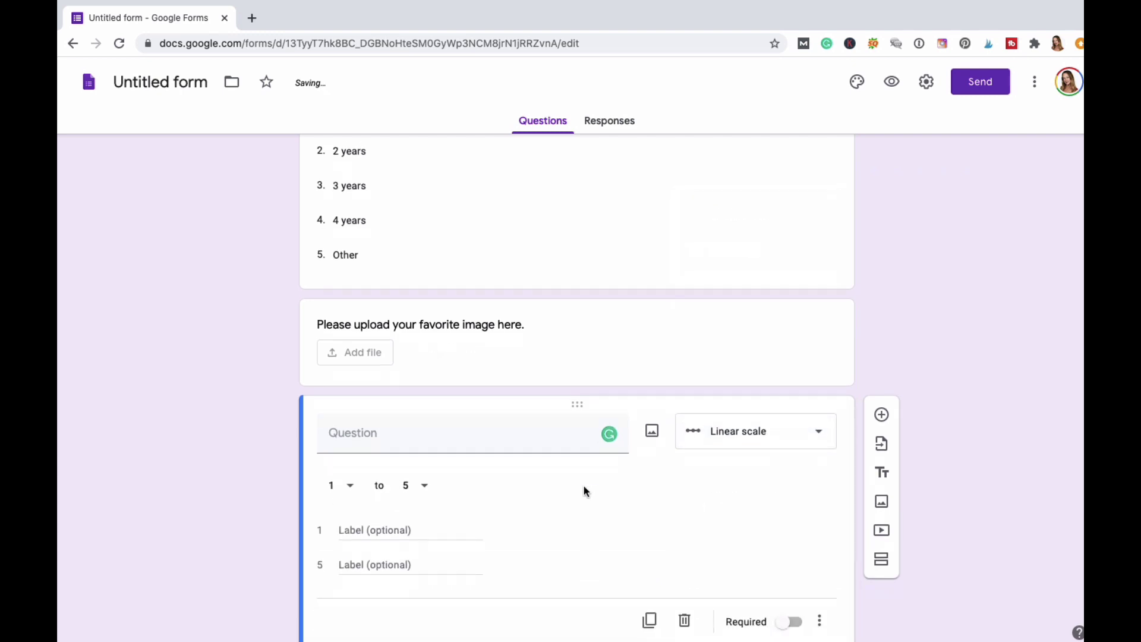
{"action": "left_click", "coordinate": [410, 433]}
{"action": "type", "text": "One a s"}
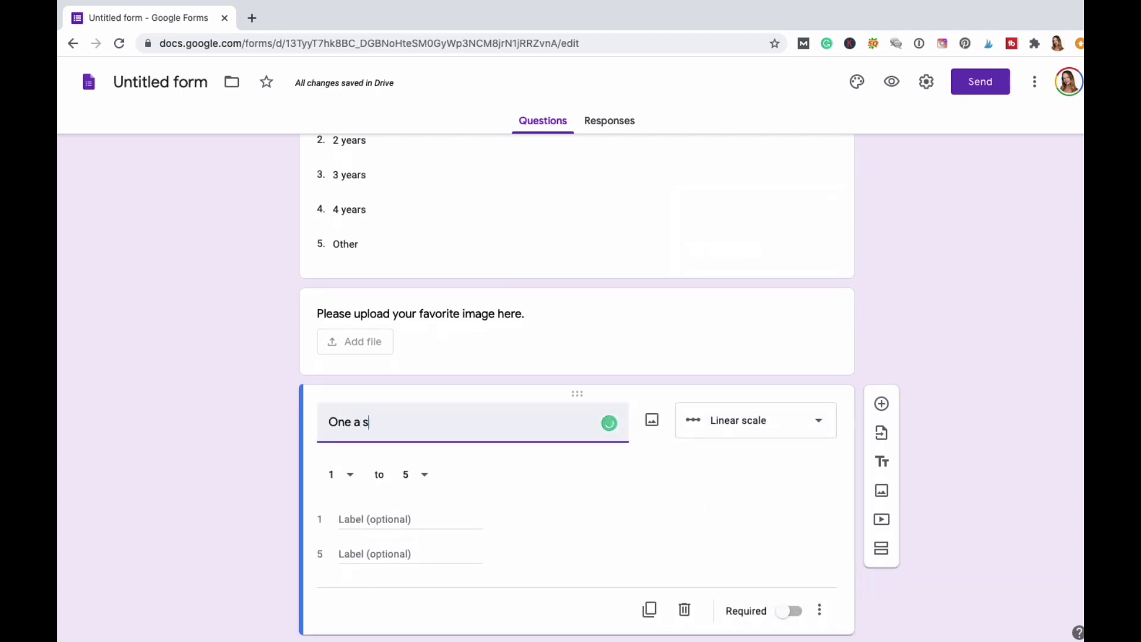
{"action": "type", "text": "caleo"}
{"action": "key", "text": "BackSpace"}
{"action": "key", "text": "BackSpace"}
{"action": "type", "text": "eo f"}
{"action": "key", "text": "BackSpace"}
{"action": "key", "text": "BackSpace"}
{"action": "key", "text": "BackSpace"}
{"action": "type", "text": "of o"}
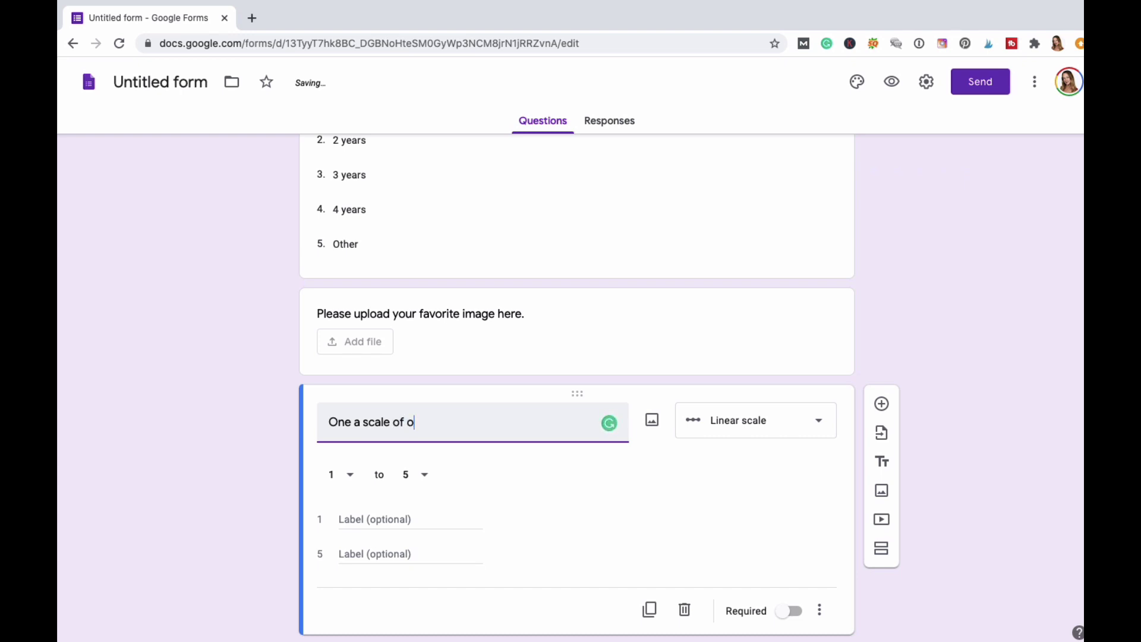
{"action": "type", "text": "ne to 5"}
{"action": "type", "text": ", what"}
{"action": "key", "text": "BackSpace"}
{"action": "key", "text": "BackSpace"}
{"action": "key", "text": "BackSpace"}
{"action": "key", "text": "BackSpace"}
{"action": "key", "text": "BackSpace"}
{"action": "type", "text": "how wou"}
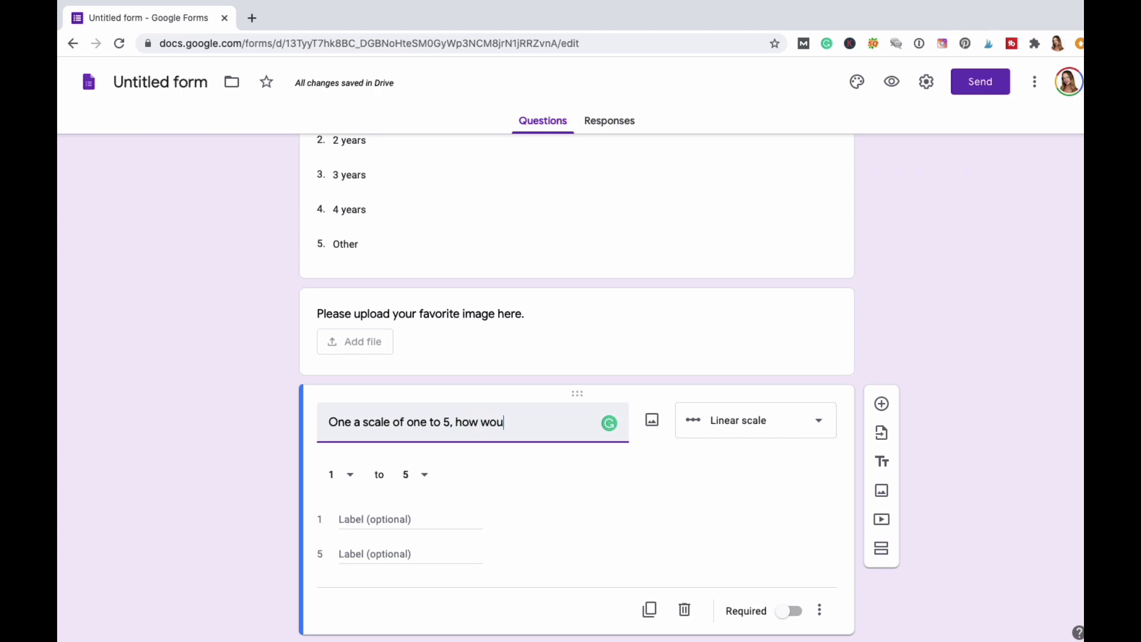
{"action": "type", "text": "ld you  rat"}
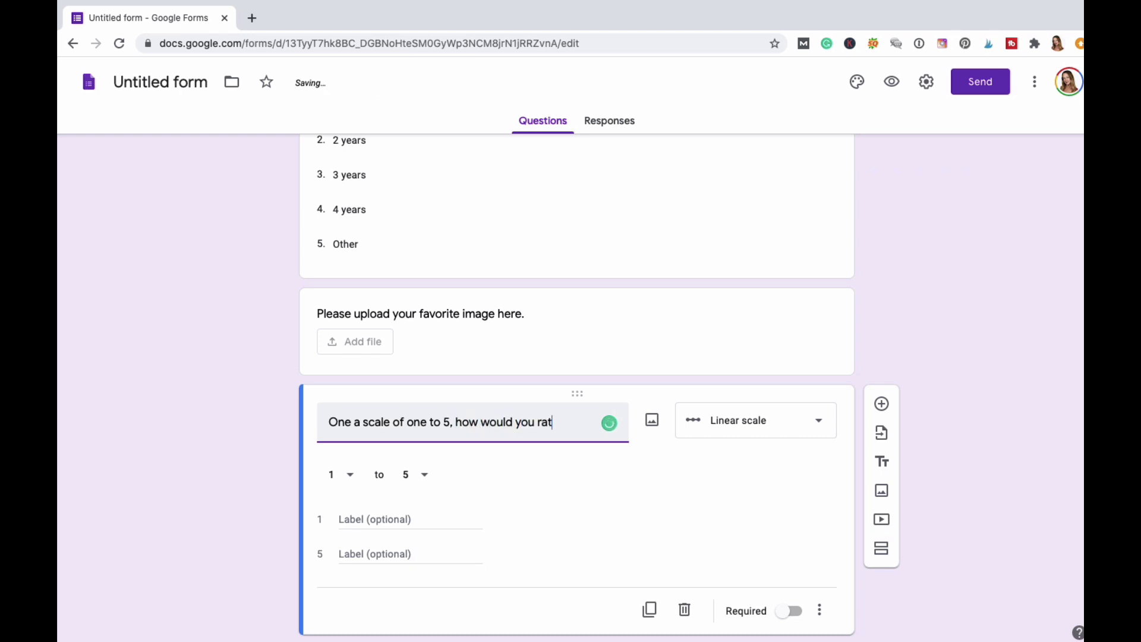
{"action": "type", "text": "e this form?"}
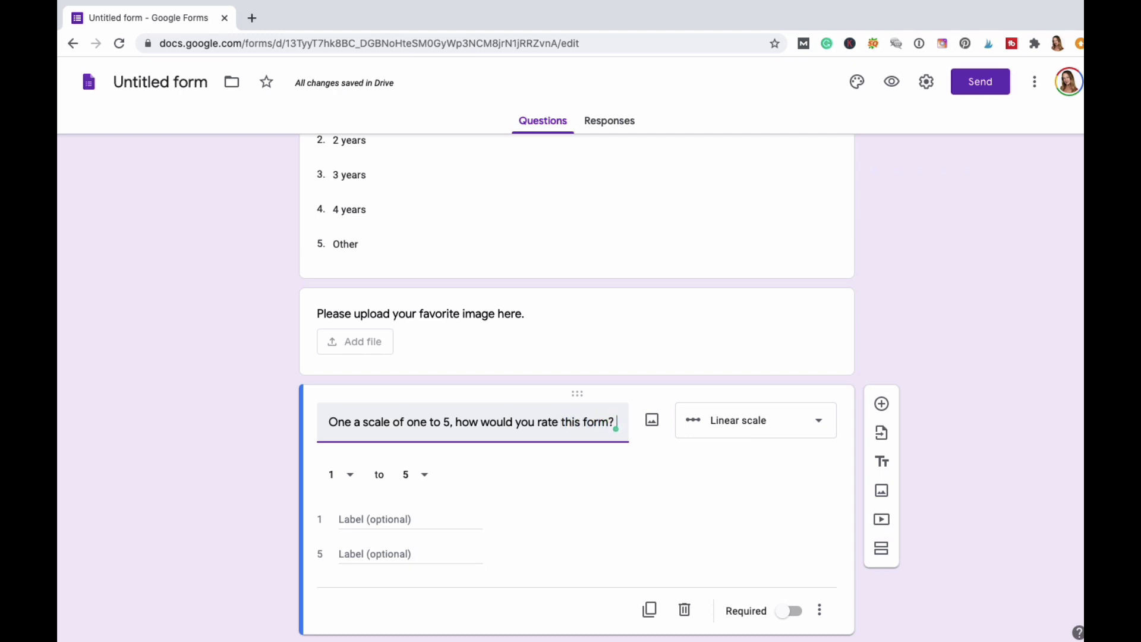
Label the scale '1 is the worst' and '5 is the best', make it required, and add a question.
{"action": "scroll", "coordinate": [452, 513], "scroll_direction": "down", "scroll_amount": 1}
{"action": "left_click", "coordinate": [380, 489]}
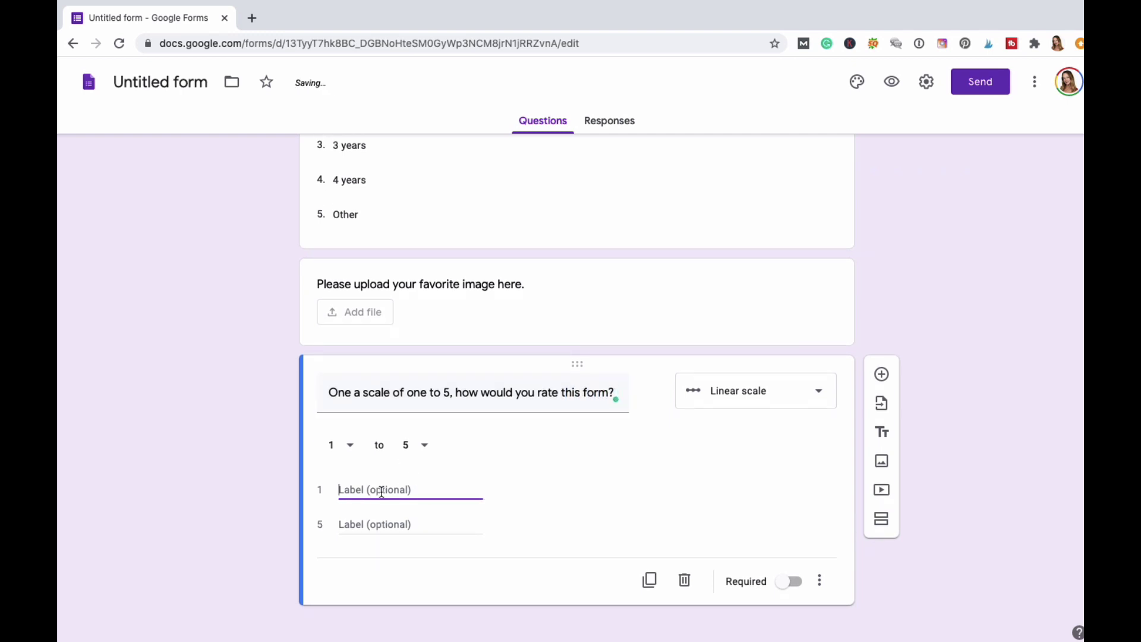
{"action": "type", "text": "1"}
{"action": "key", "text": "BackSpace"}
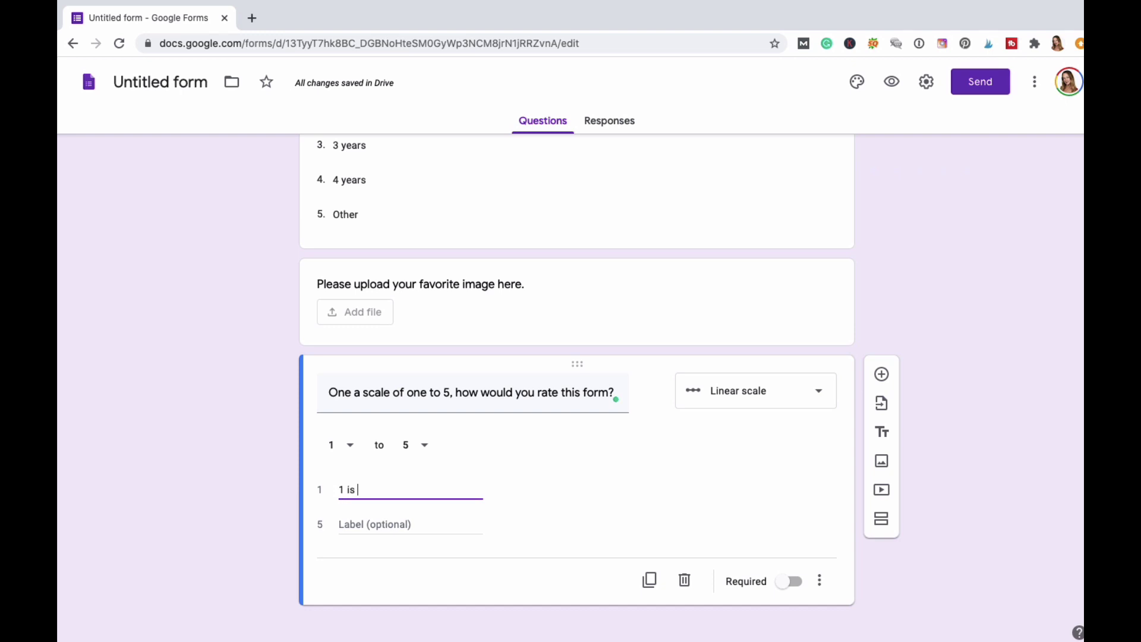
{"action": "type", "text": "teh"}
{"action": "key", "text": "BackSpace"}
{"action": "key", "text": "BackSpace"}
{"action": "key", "text": "BackSpace"}
{"action": "type", "text": "the worst"}
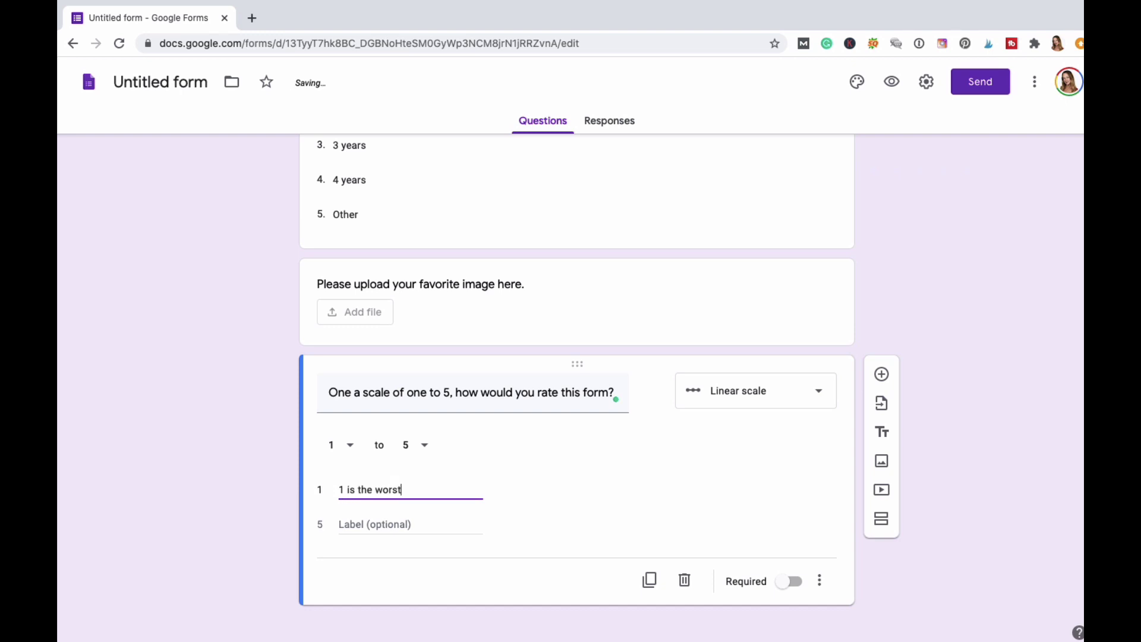
{"action": "key", "text": "Tab"}
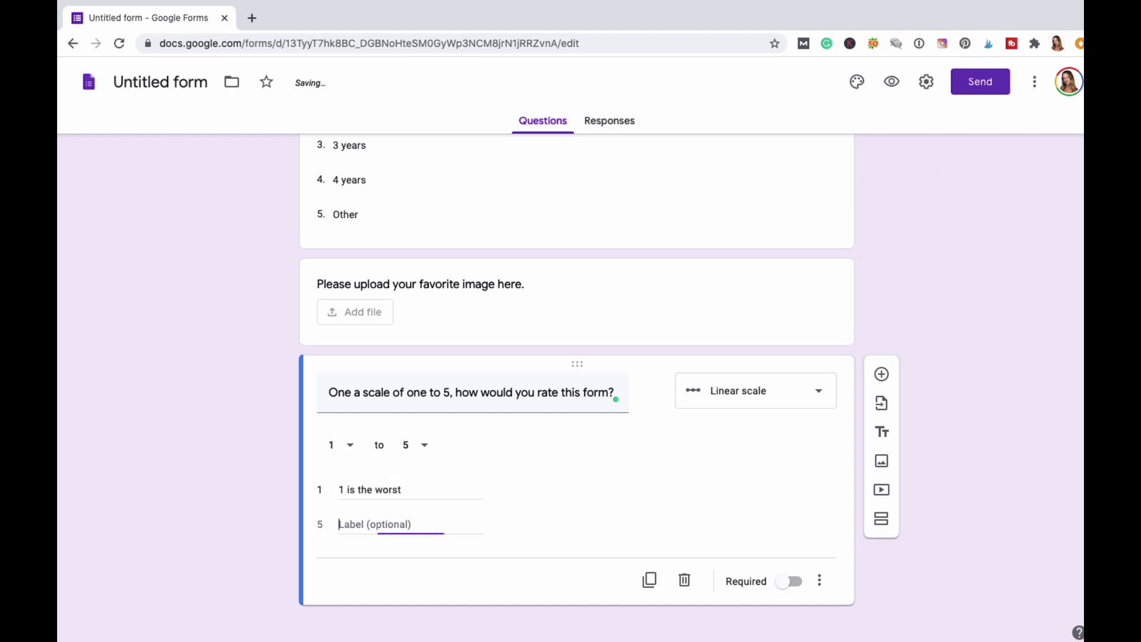
{"action": "type", "text": "5 is the"}
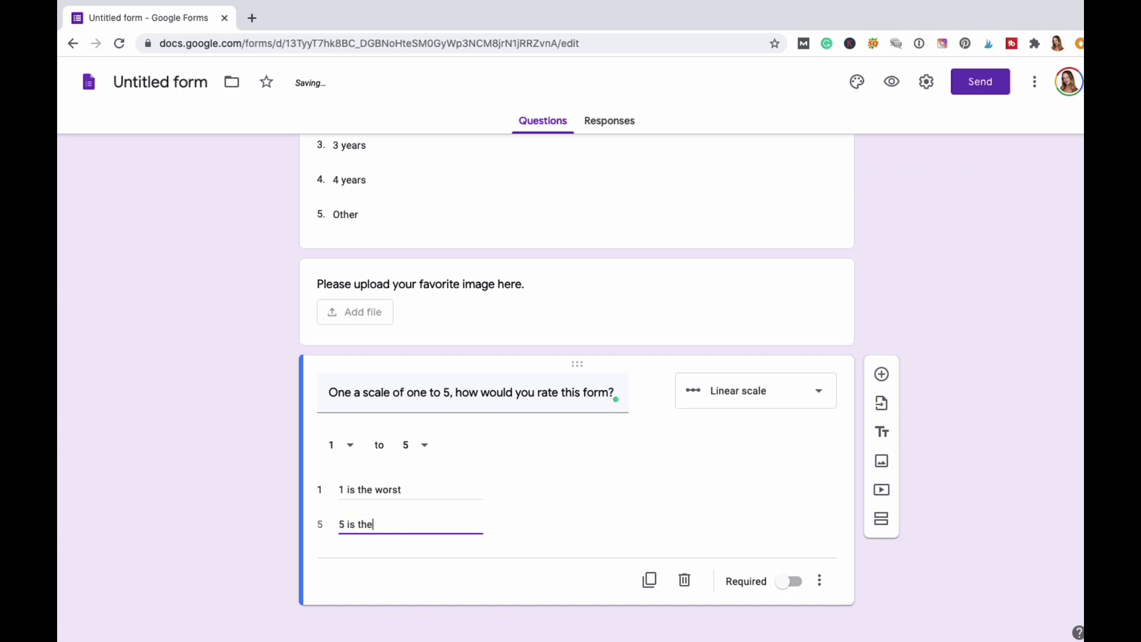
{"action": "type", "text": " best"}
{"action": "left_click", "coordinate": [793, 584]}
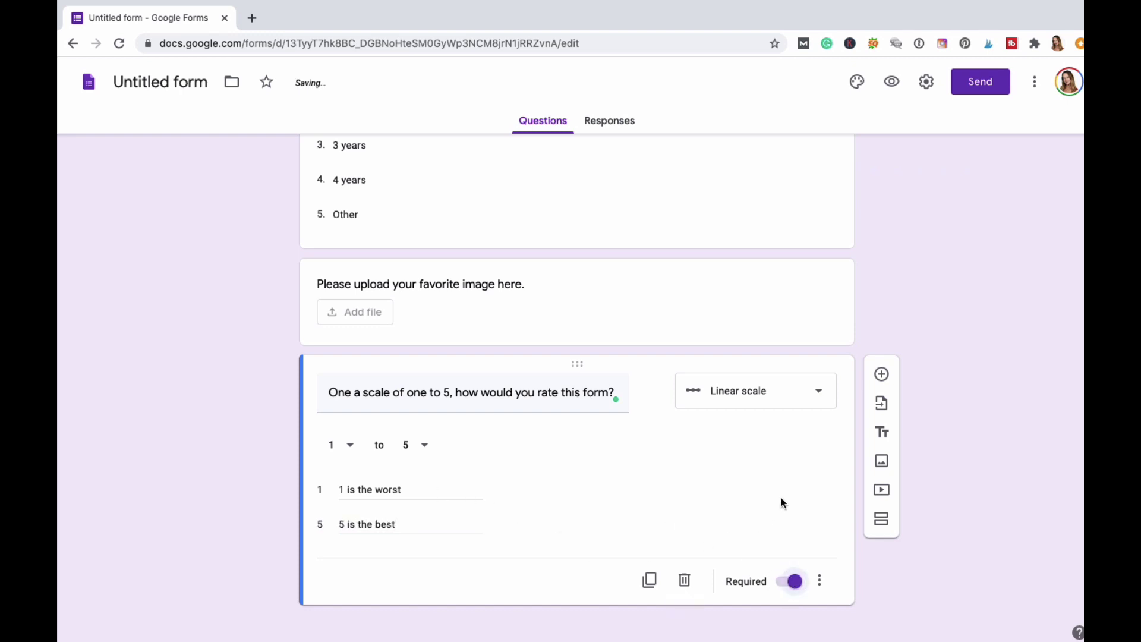
{"action": "left_click", "coordinate": [887, 373]}
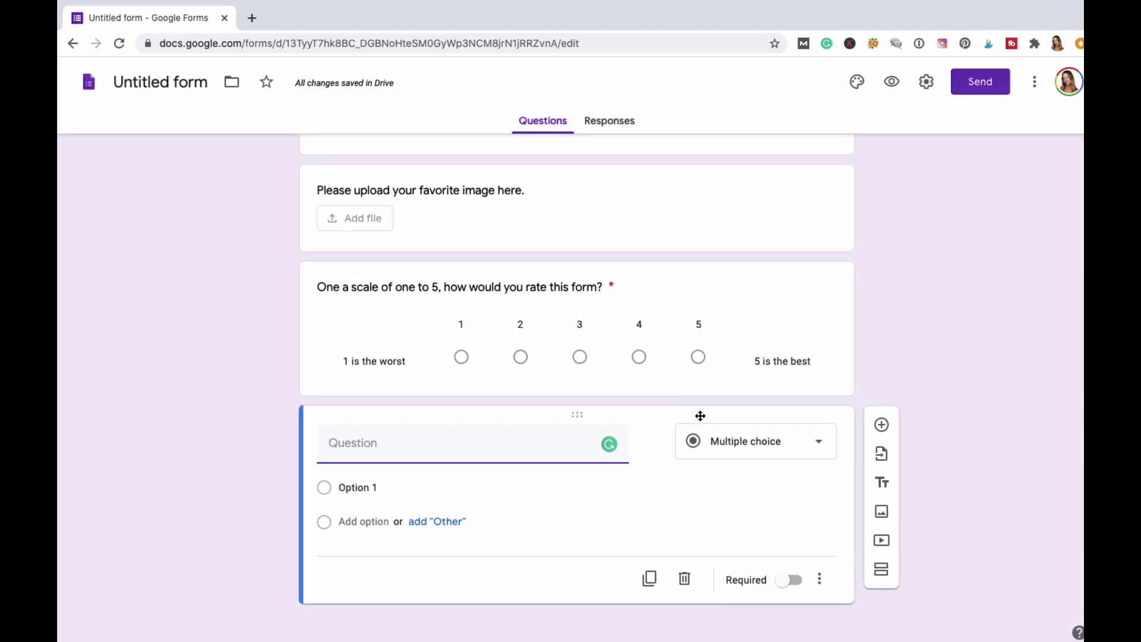
{"action": "left_click", "coordinate": [820, 445]}
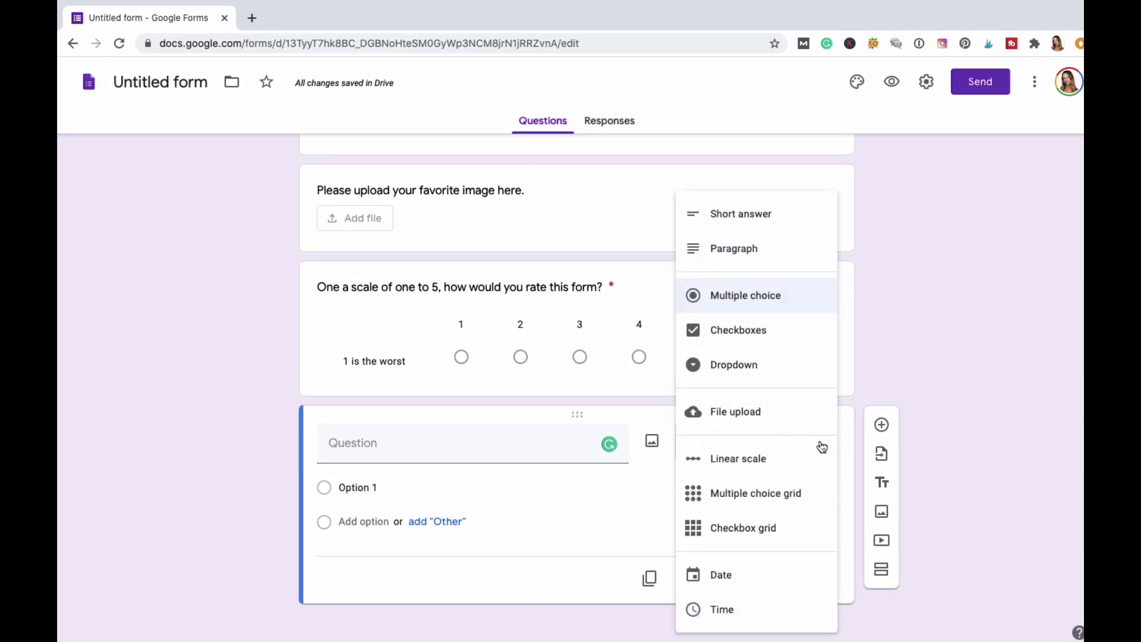
{"action": "left_click", "coordinate": [777, 497]}
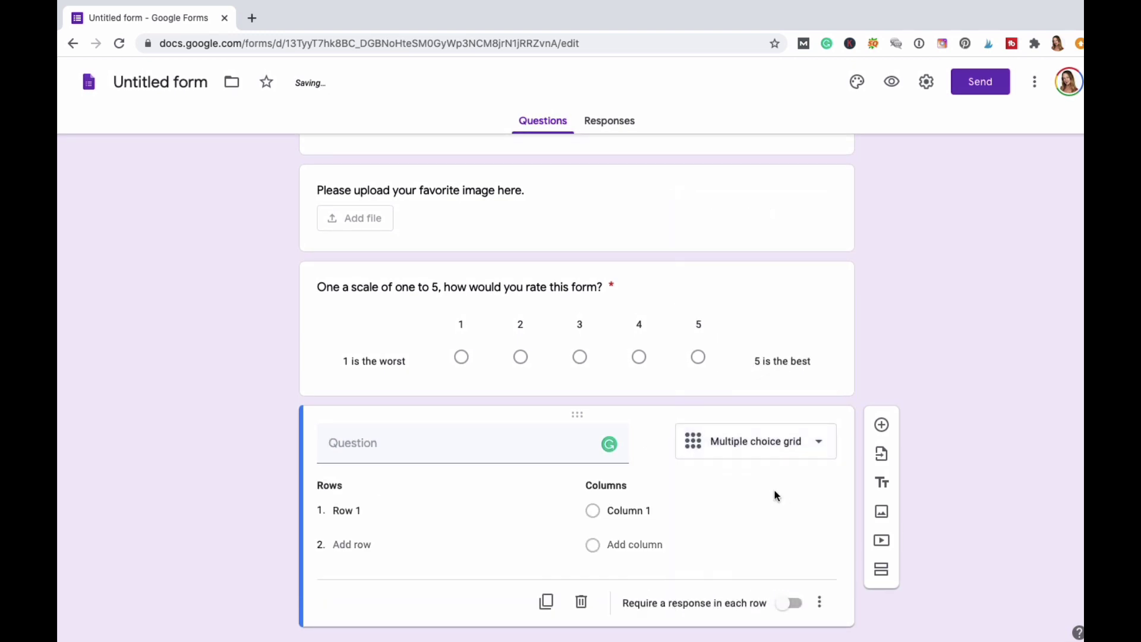
{"action": "left_click", "coordinate": [411, 431]}
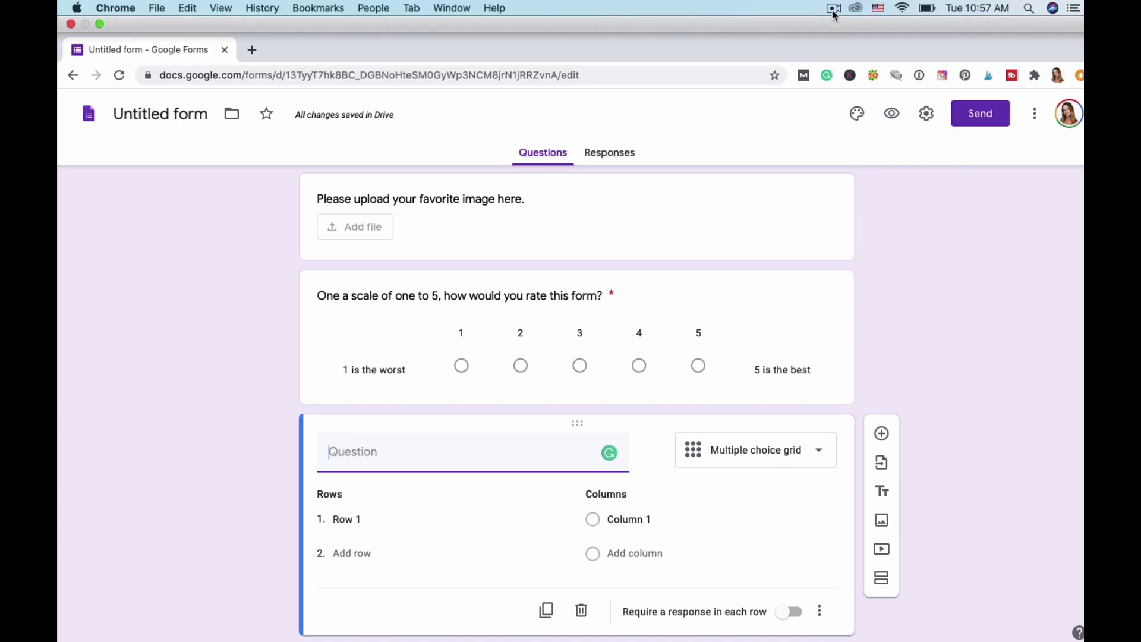
{"action": "left_click", "coordinate": [834, 9]}
{"action": "left_click", "coordinate": [839, 53]}
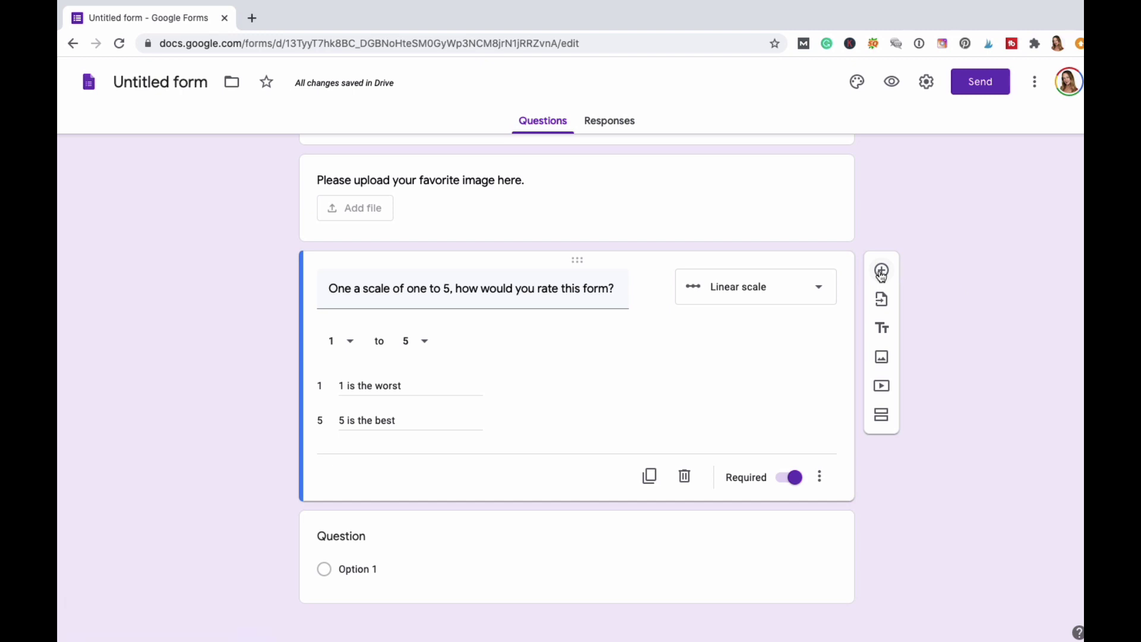
{"action": "left_click", "coordinate": [882, 273]}
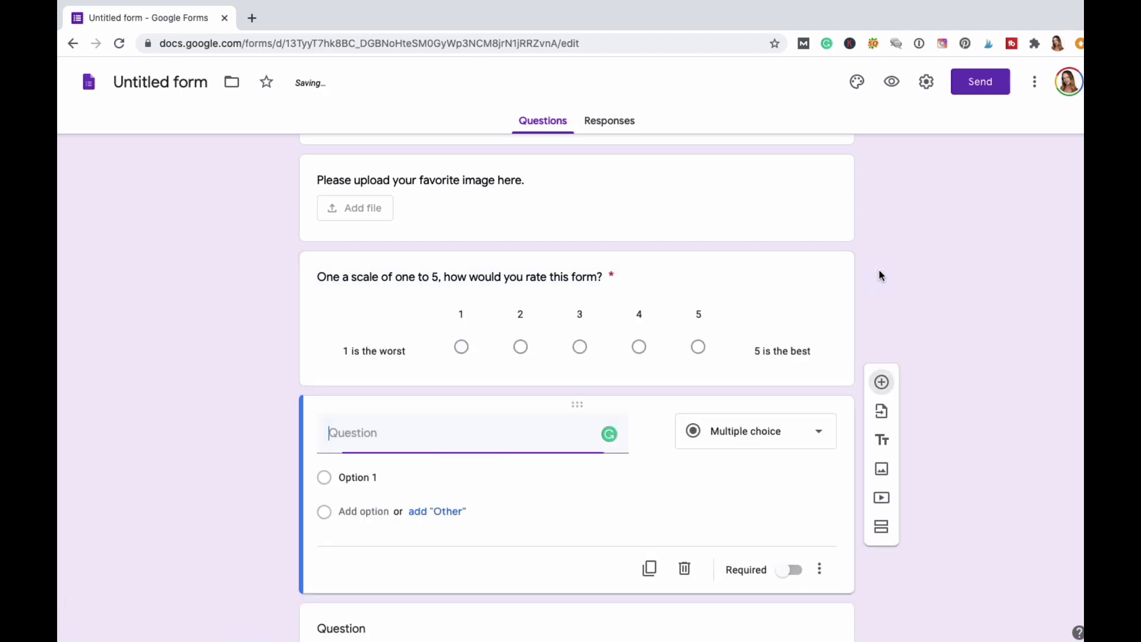
{"action": "left_click", "coordinate": [815, 437]}
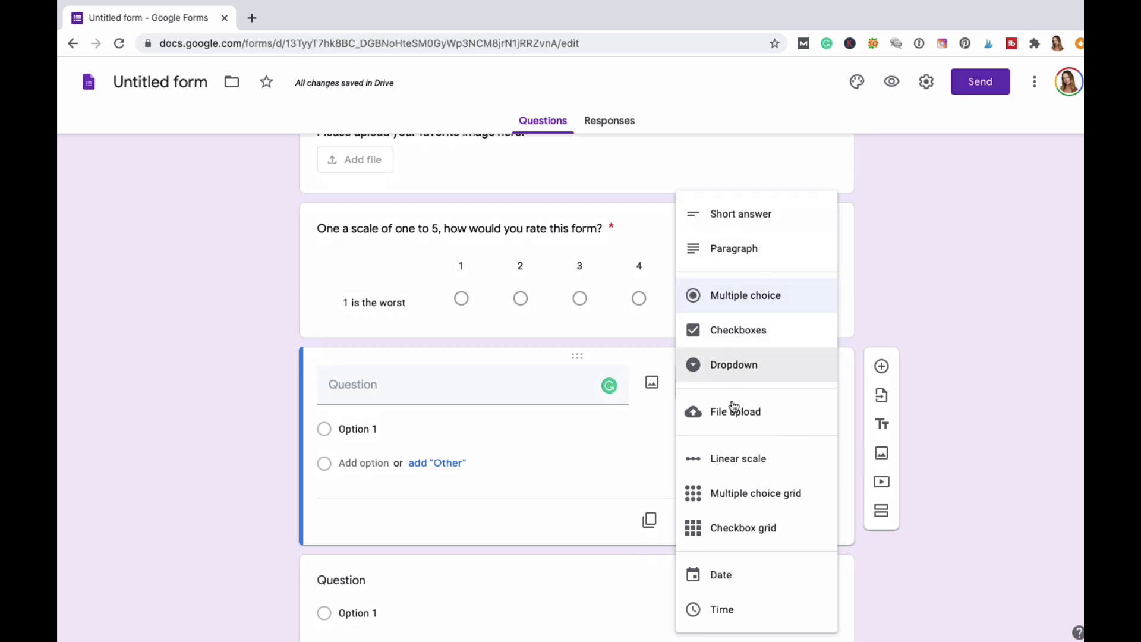
{"action": "left_click", "coordinate": [750, 502]}
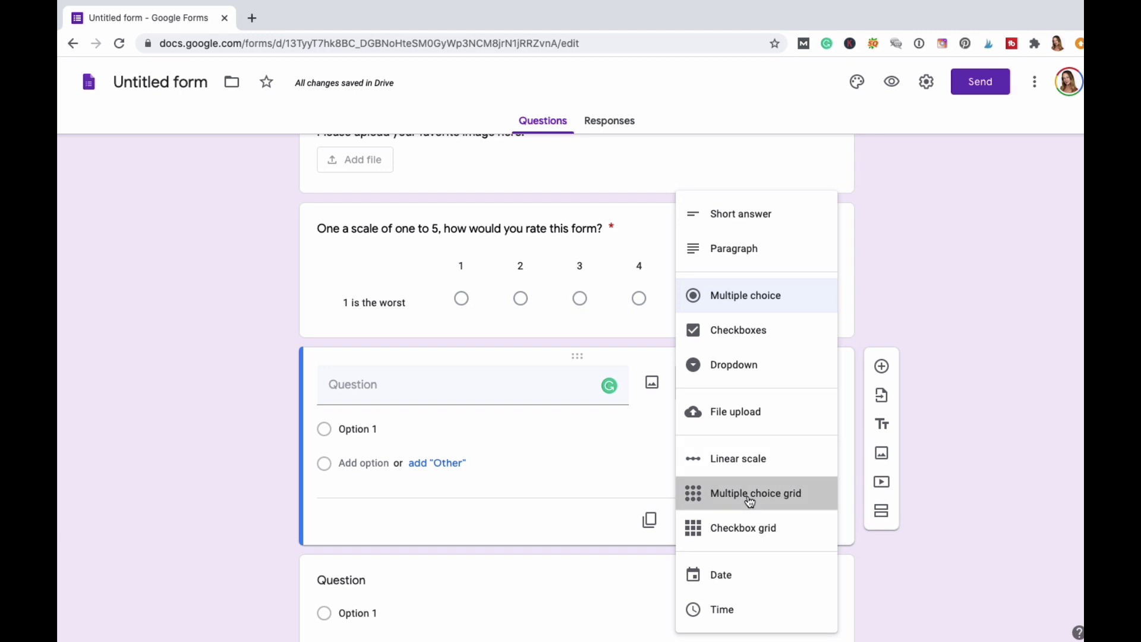
{"action": "left_click", "coordinate": [365, 394]}
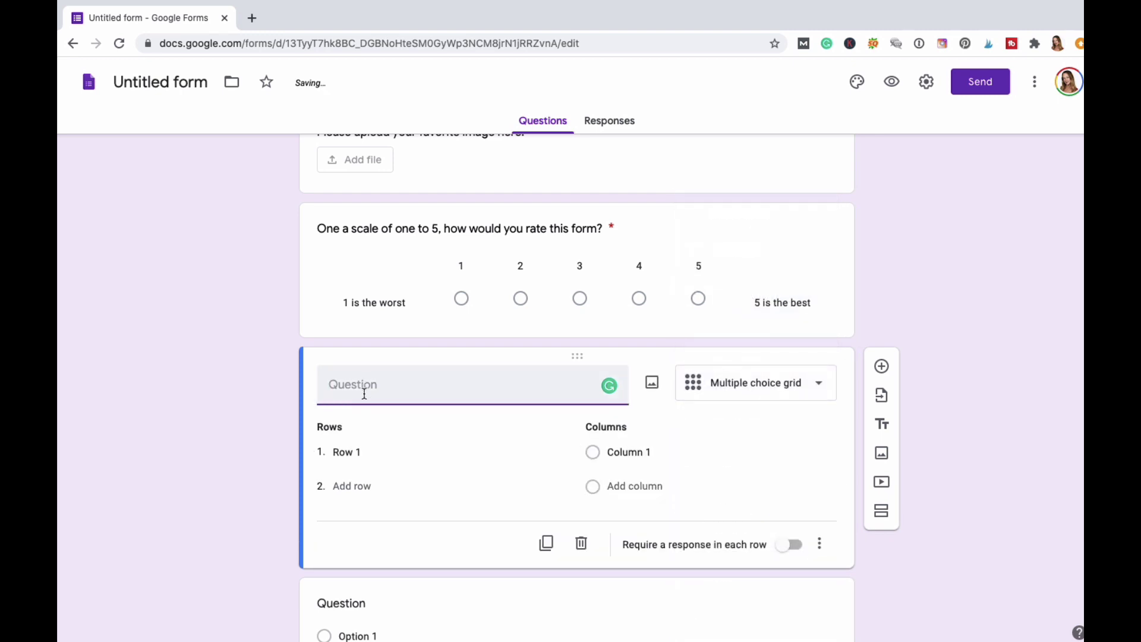
{"action": "type", "text": "What isi your"}
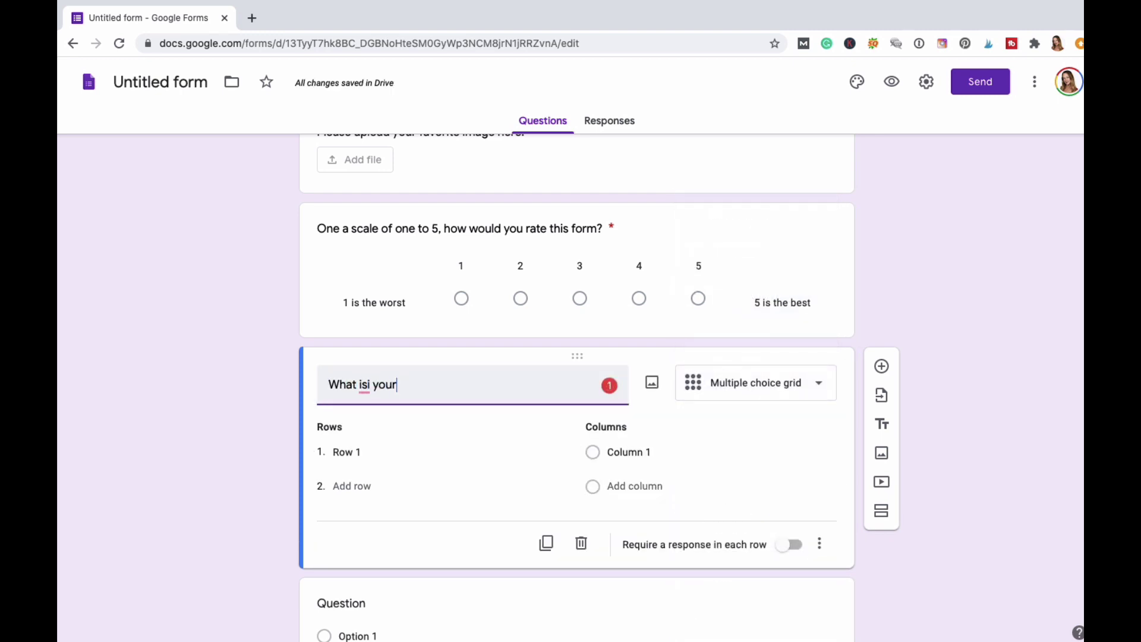
{"action": "key", "text": "BackSpace"}
{"action": "key", "text": "BackSpace"}
{"action": "key", "text": "BackSpace"}
{"action": "key", "text": "BackSpace"}
{"action": "key", "text": "BackSpace"}
{"action": "key", "text": "BackSpace"}
{"action": "type", "text": "your favorit"}
{"action": "key", "text": "BackSpace"}
{"action": "key", "text": "BackSpace"}
{"action": "key", "text": "BackSpace"}
{"action": "type", "text": "rite food to eat?"}
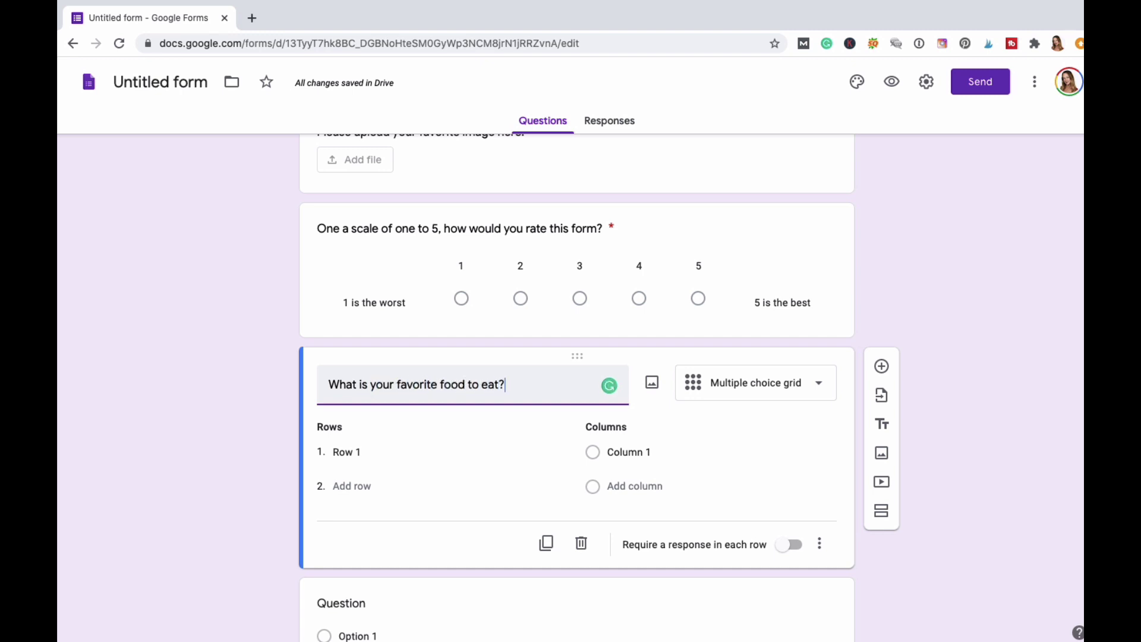
{"action": "left_click", "coordinate": [378, 447]}
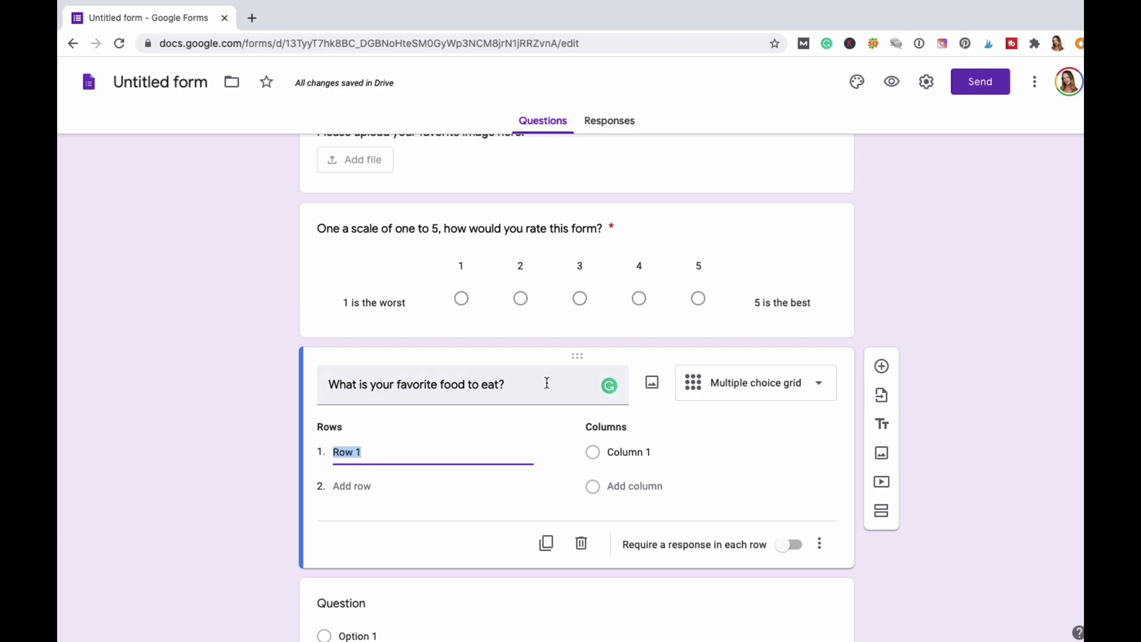
{"action": "left_click", "coordinate": [834, 9]}
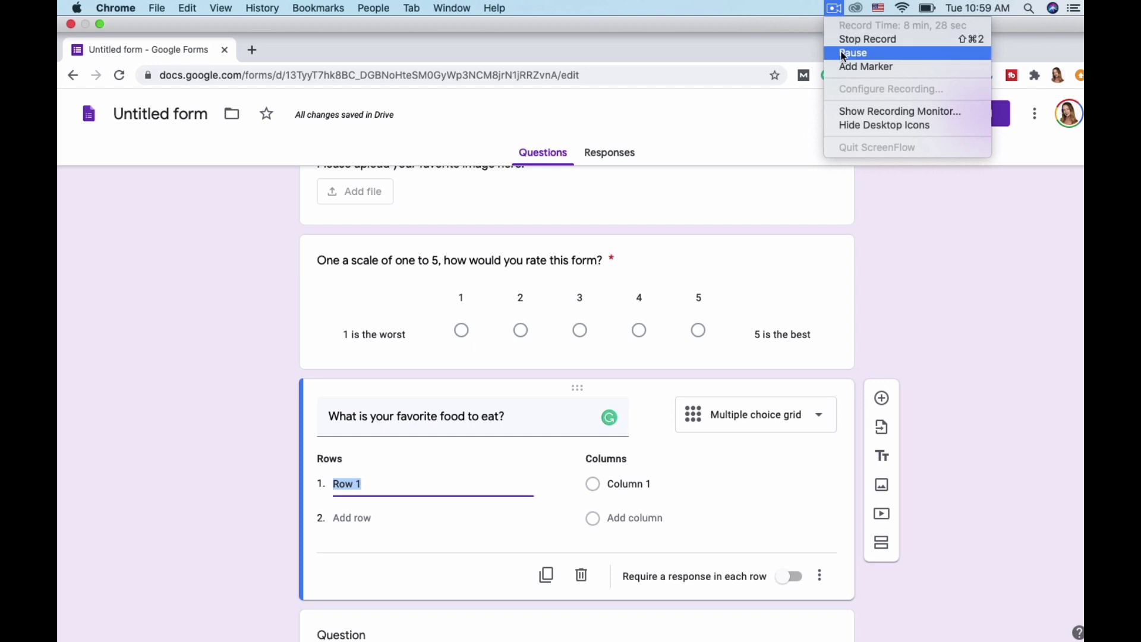
{"action": "left_click", "coordinate": [843, 55]}
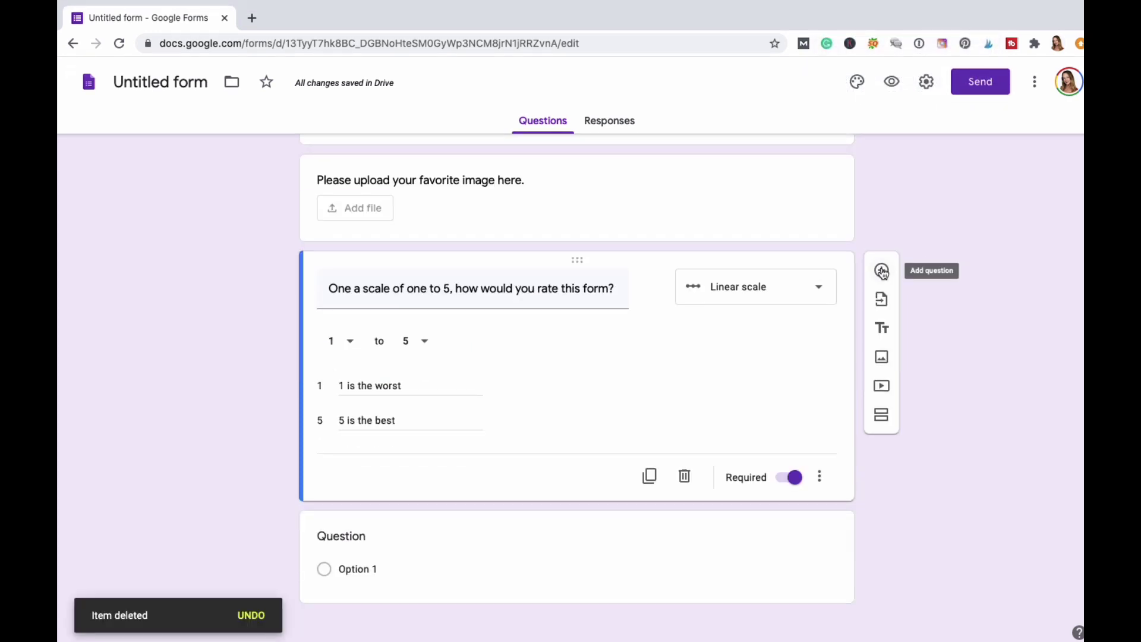
Add a multiple choice grid titled 'How many times a month do you eat or drink these food items?'.
{"action": "left_click", "coordinate": [882, 271]}
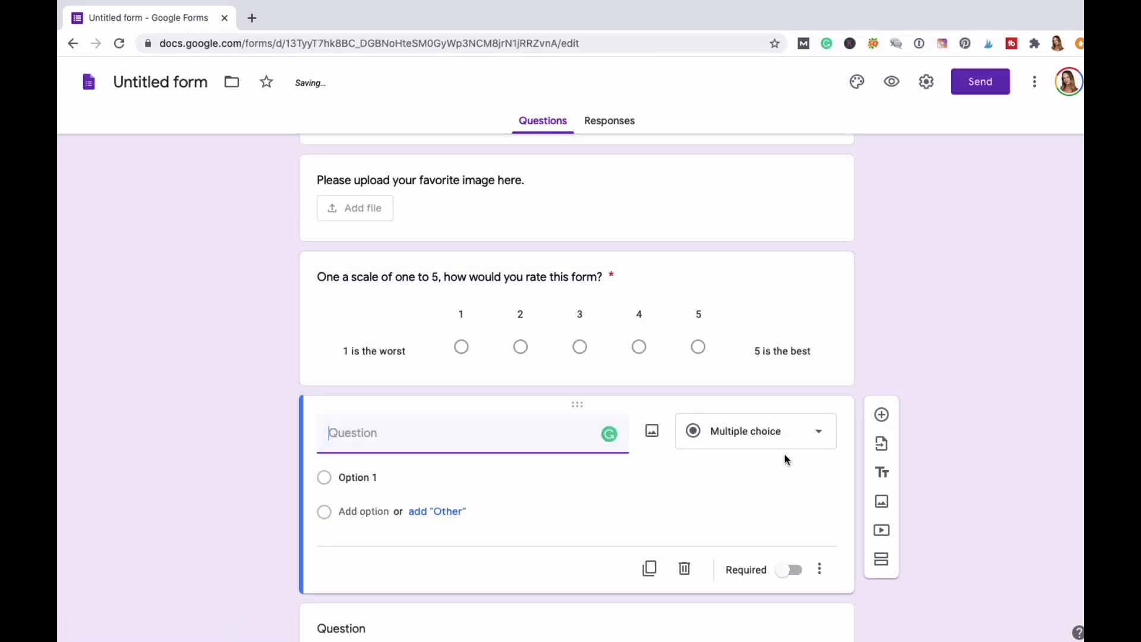
{"action": "left_click", "coordinate": [815, 429]}
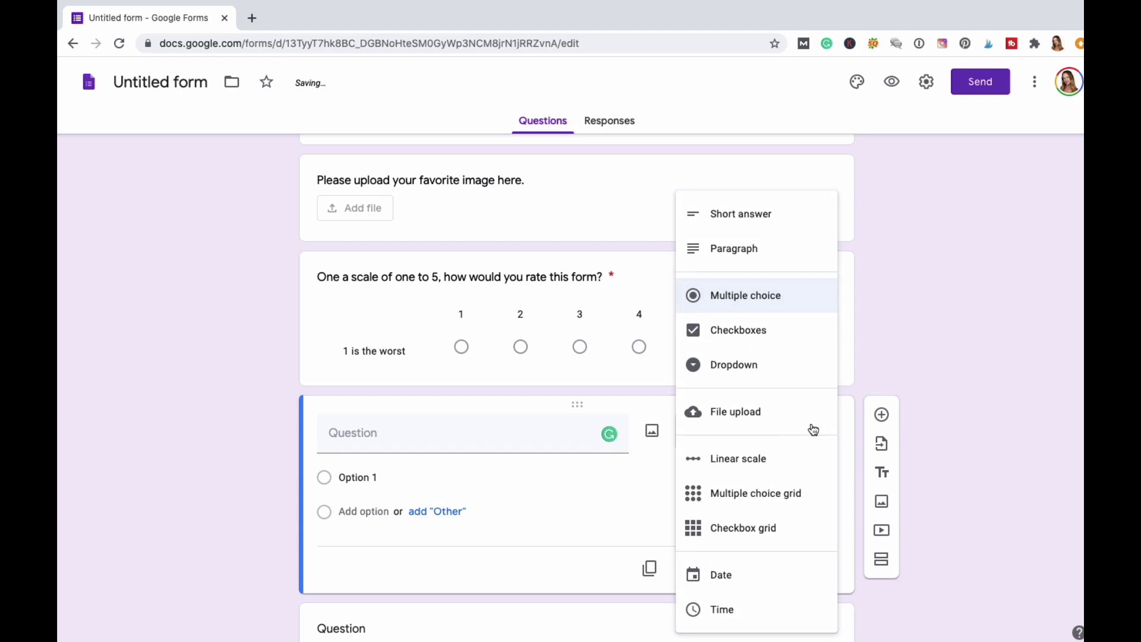
{"action": "left_click", "coordinate": [780, 498]}
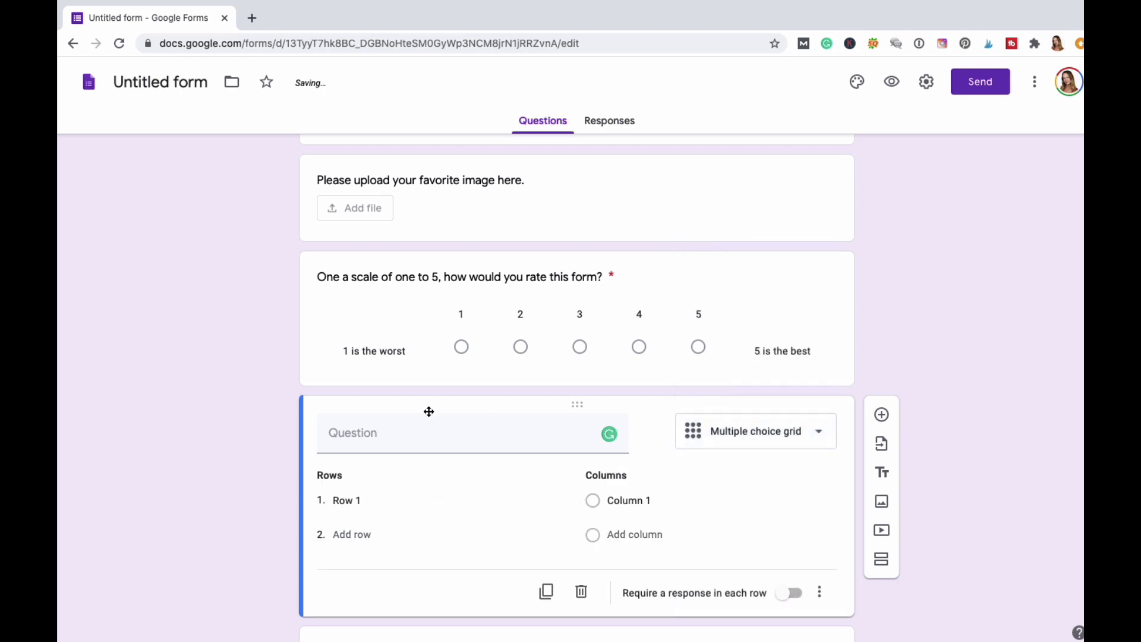
{"action": "left_click", "coordinate": [369, 437]}
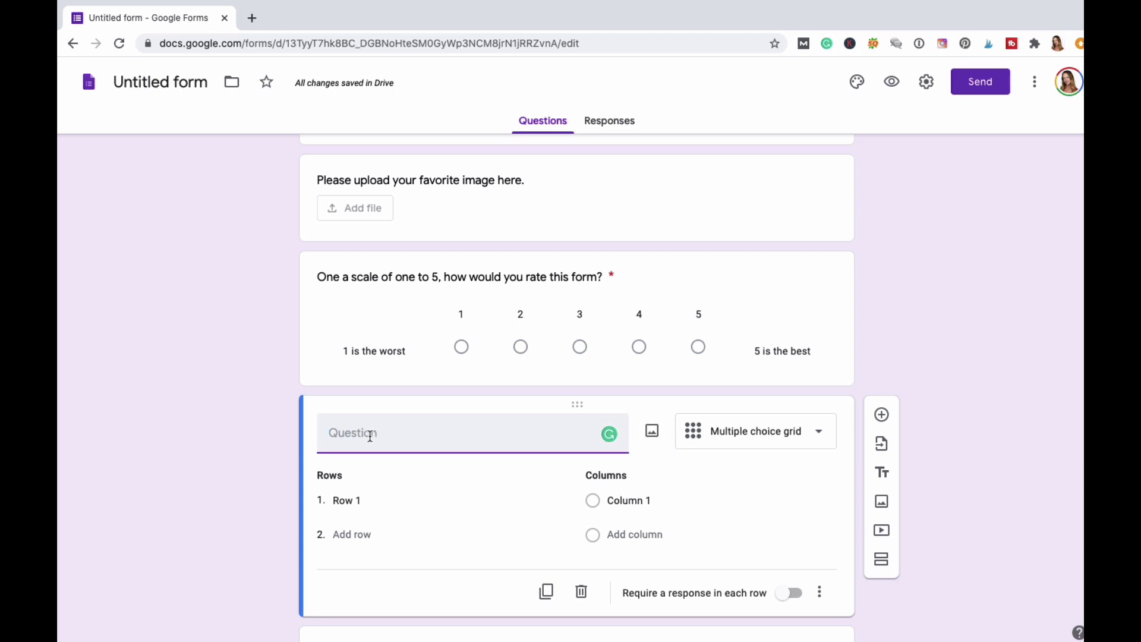
{"action": "type", "text": "HOw"}
{"action": "key", "text": "BackSpace"}
{"action": "key", "text": "BackSpace"}
{"action": "type", "text": "how"}
{"action": "key", "text": "BackSpace"}
{"action": "key", "text": "BackSpace"}
{"action": "key", "text": "BackSpace"}
{"action": "type", "text": "ow many times a month do "}
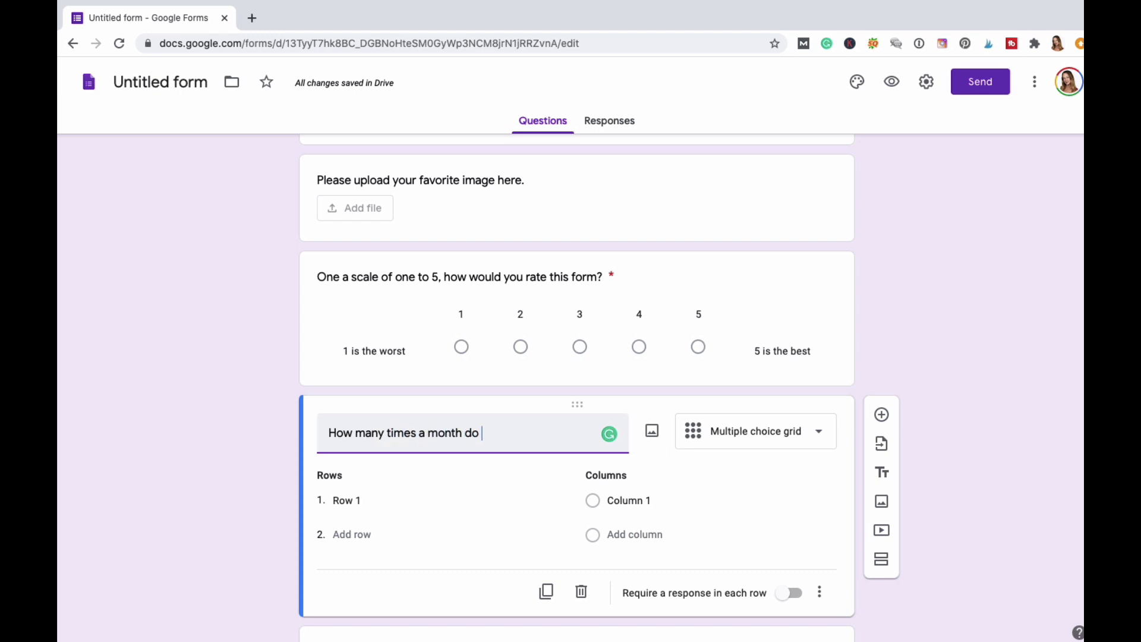
{"action": "type", "text": "you eat or drink these item"}
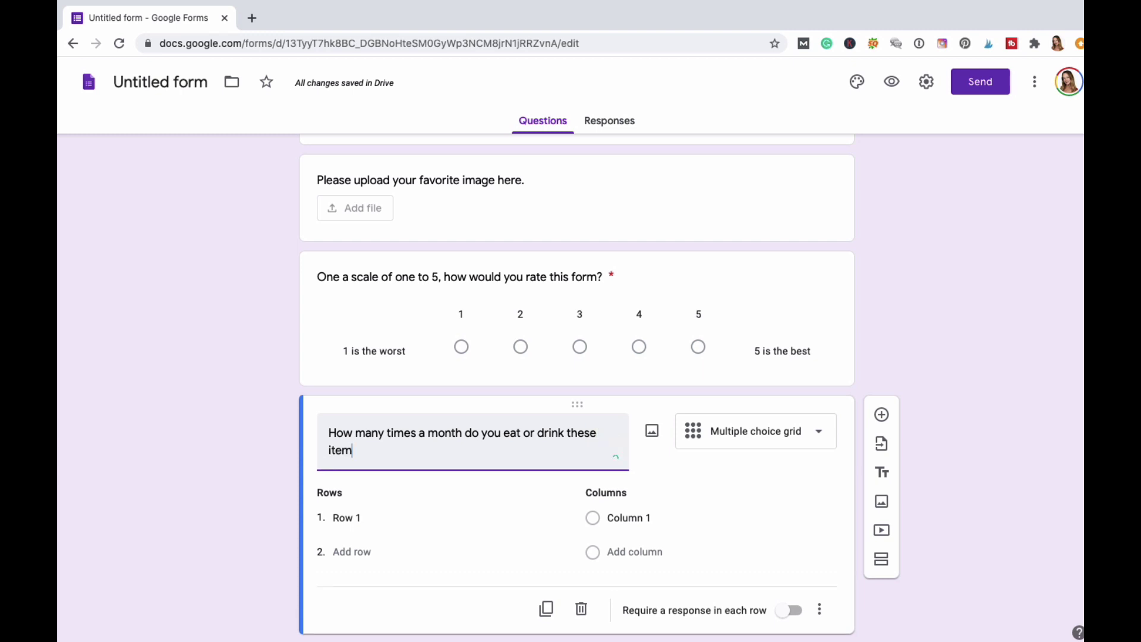
{"action": "key", "text": "BackSpace"}
{"action": "key", "text": "BackSpace"}
{"action": "key", "text": "BackSpace"}
{"action": "key", "text": "BackSpace"}
{"action": "type", "text": "food"}
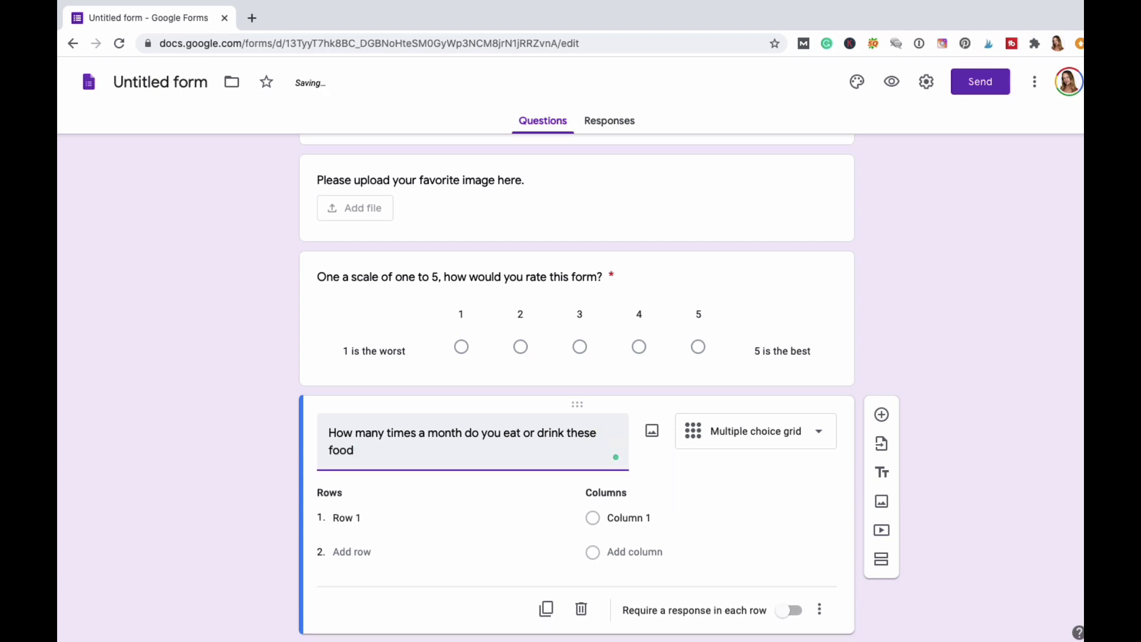
{"action": "type", "text": " itmes"}
{"action": "key", "text": "BackSpace"}
{"action": "key", "text": "BackSpace"}
{"action": "key", "text": "BackSpace"}
{"action": "type", "text": "ems?"}
Enter grid rows pizza, soda, salad, french fries and blueberries.
{"action": "left_click", "coordinate": [379, 518]}
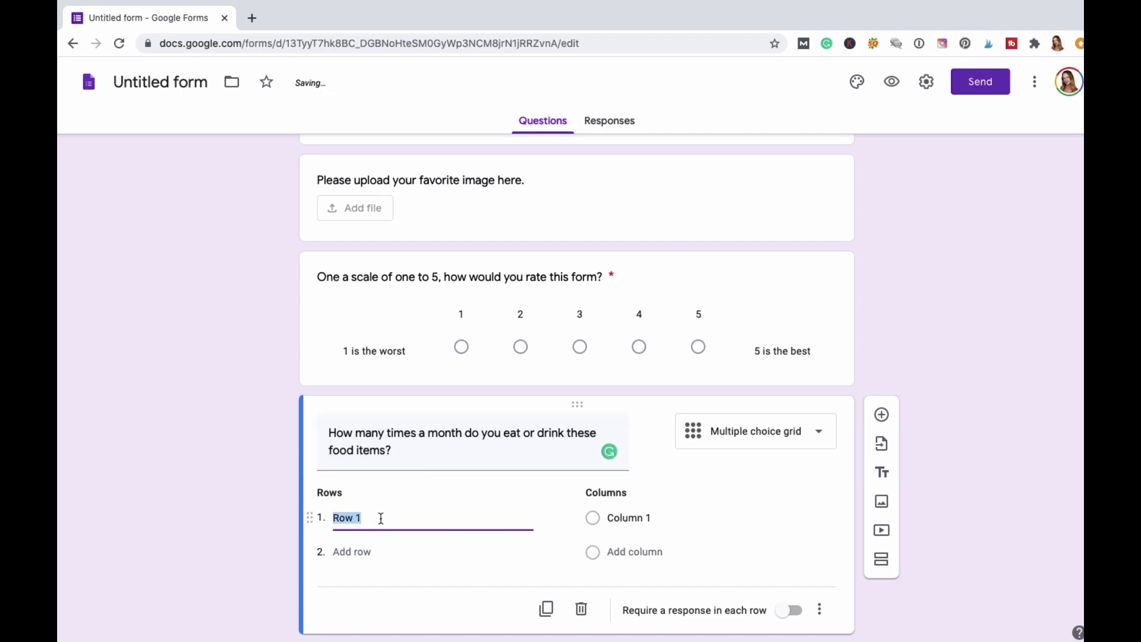
{"action": "type", "text": "pizza"}
{"action": "key", "text": "Return"}
{"action": "type", "text": "soda"}
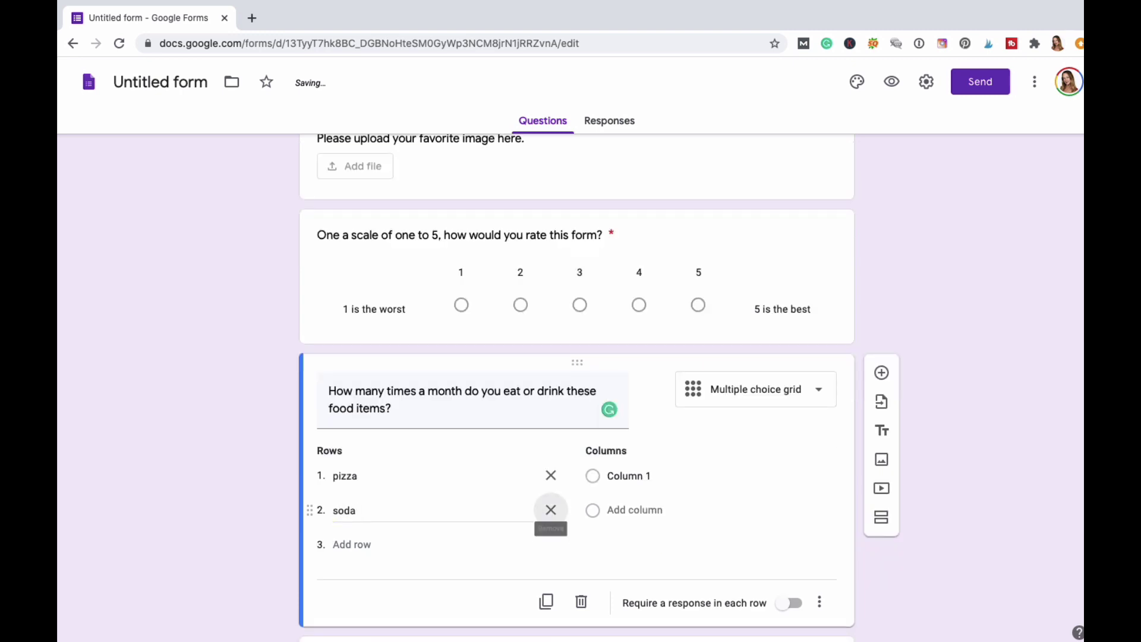
{"action": "key", "text": "Return"}
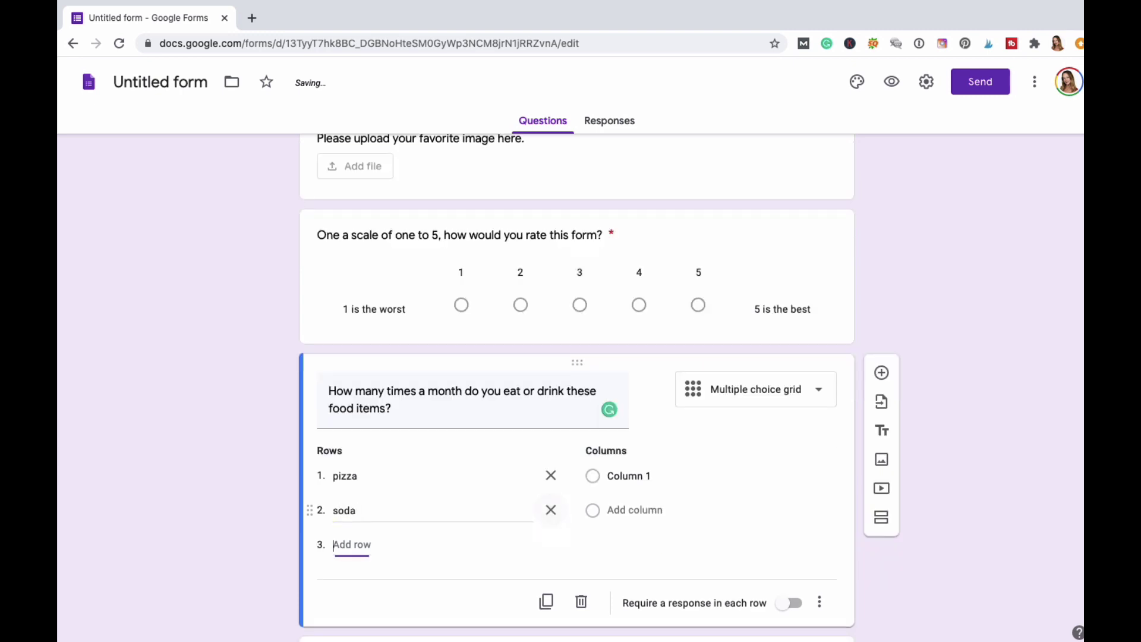
{"action": "type", "text": "sale"}
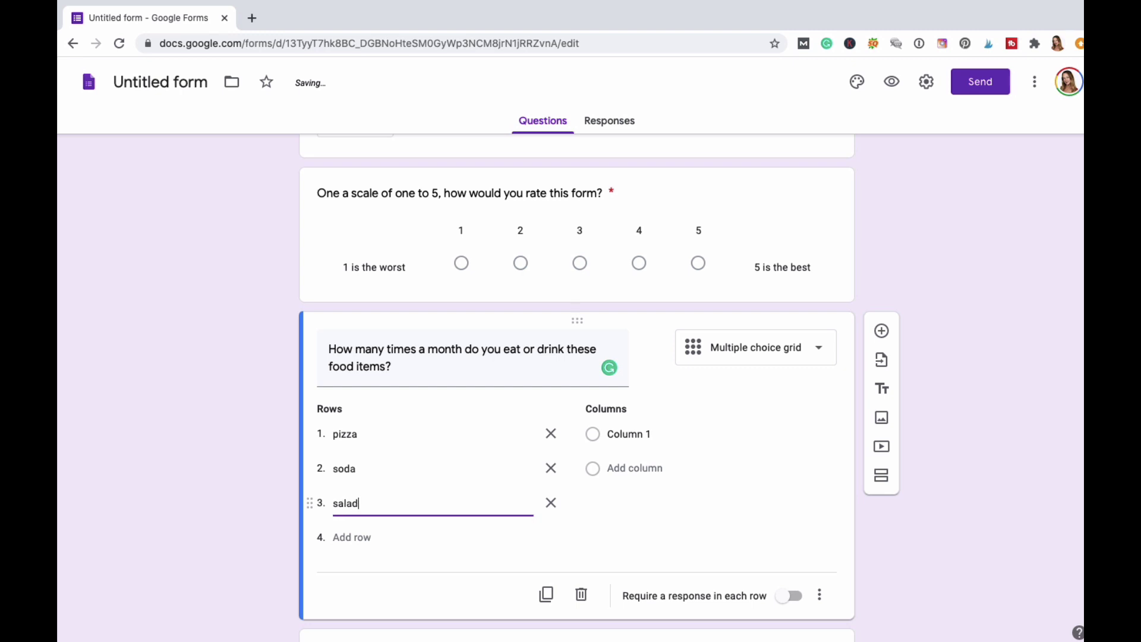
{"action": "key", "text": "Tab"}
{"action": "key", "text": "Tab"}
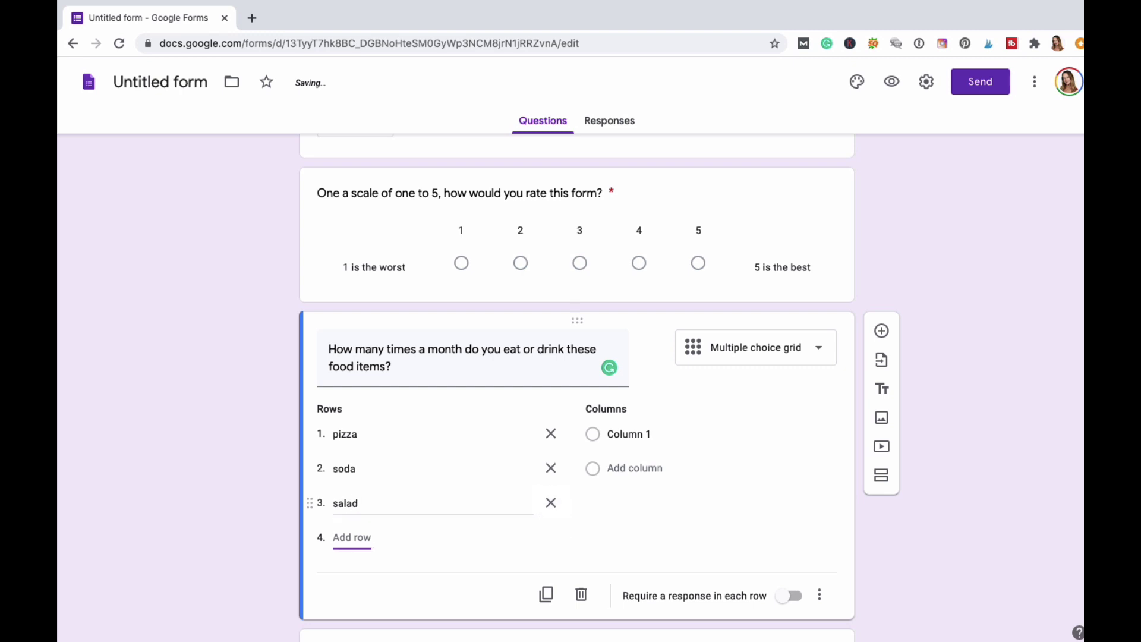
{"action": "type", "text": "frecn"}
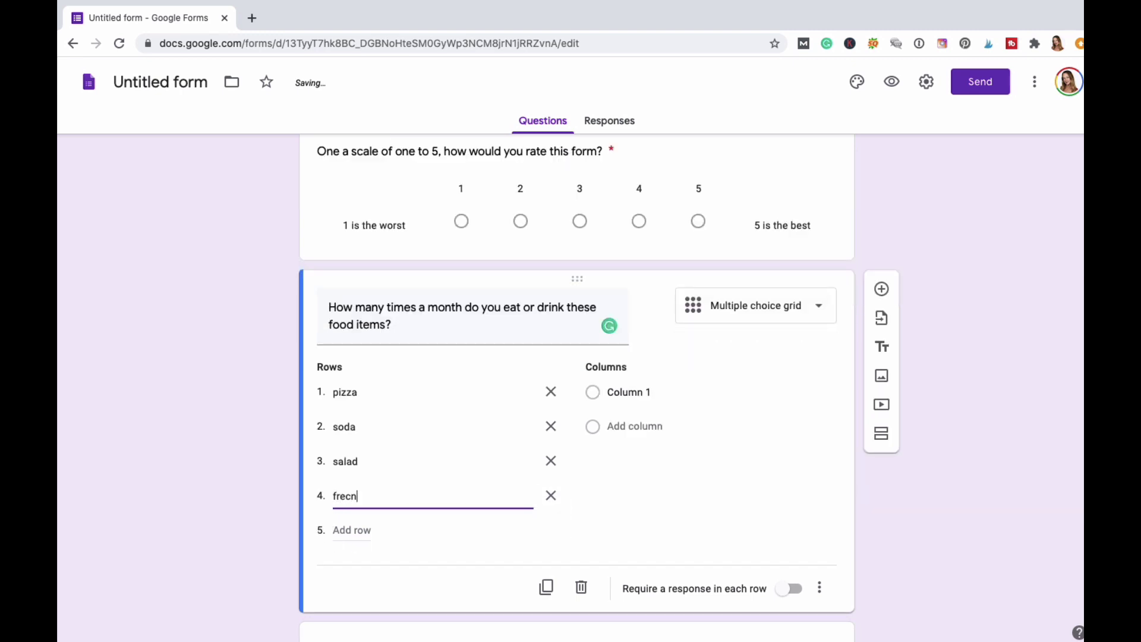
{"action": "type", "text": "ch f"}
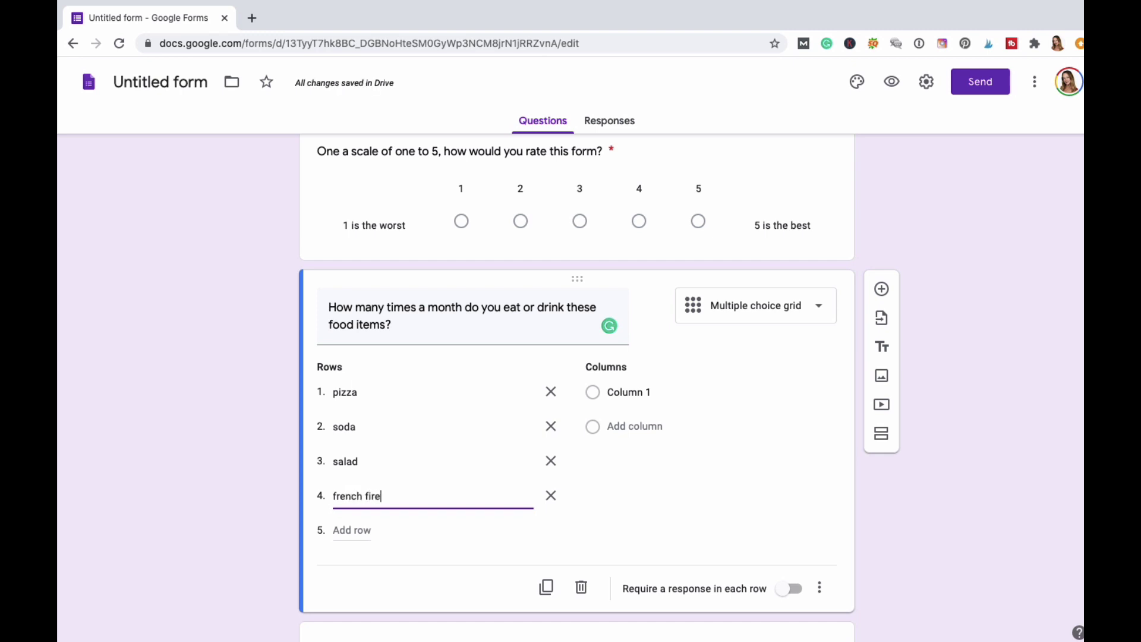
{"action": "type", "text": "ries"}
{"action": "key", "text": "Tab"}
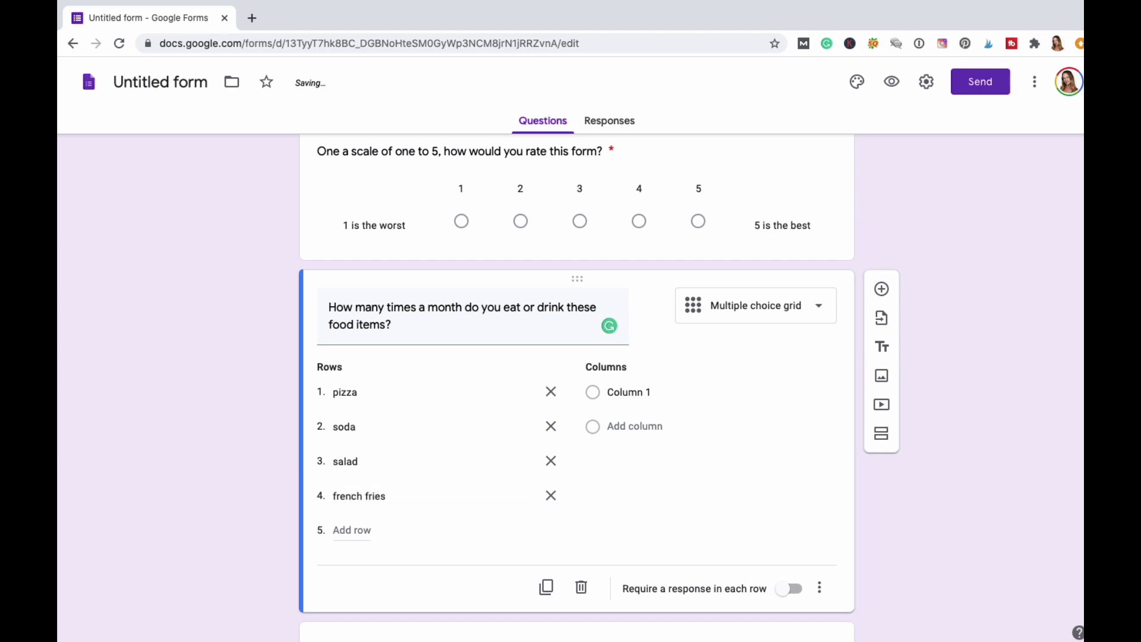
{"action": "key", "text": "Tab"}
{"action": "type", "text": "bluebe"}
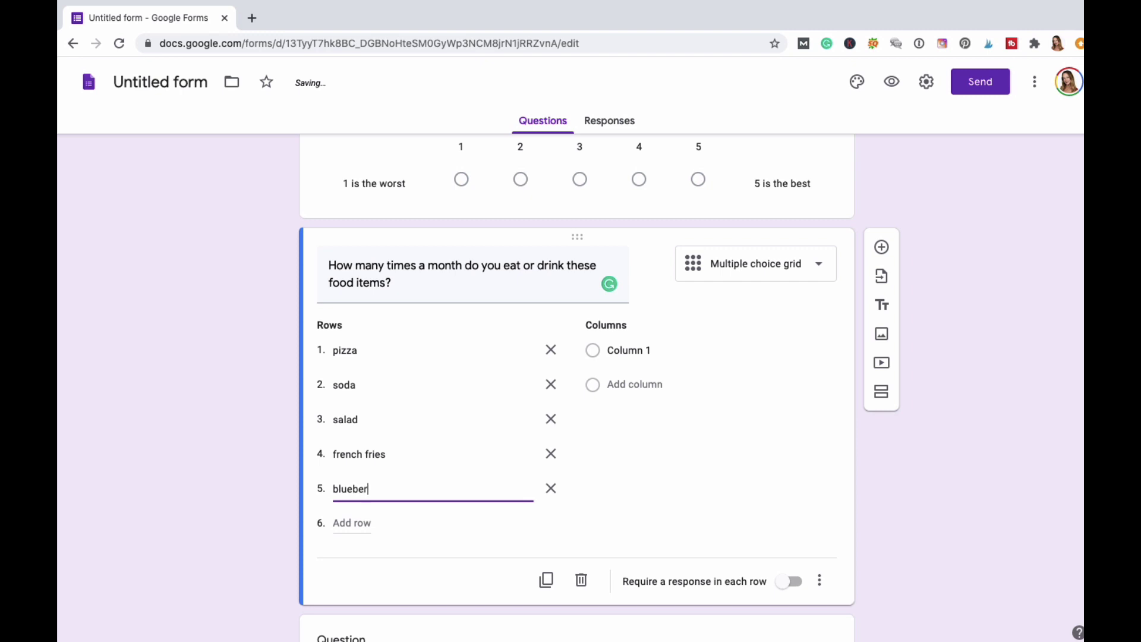
{"action": "left_click", "coordinate": [662, 351]}
Label the first two grid columns '1 time' and '2 times'.
{"action": "type", "text": "1"}
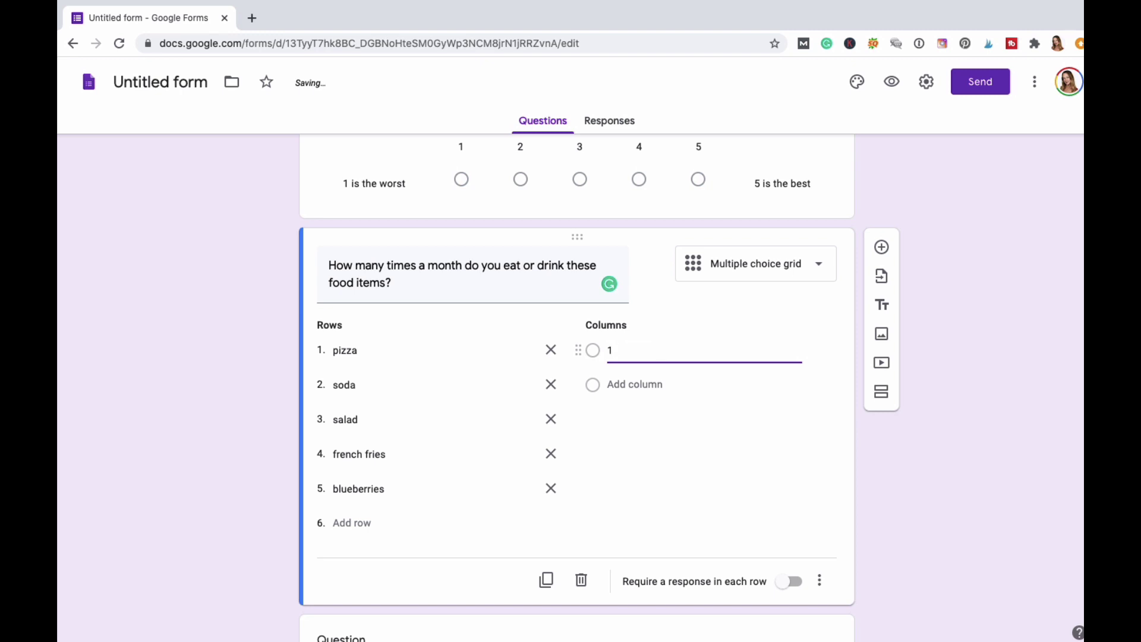
{"action": "type", "text": " time a"}
{"action": "key", "text": "BackSpace"}
{"action": "key", "text": "BackSpace"}
{"action": "key", "text": "BackSpace"}
{"action": "key", "text": "BackSpace"}
{"action": "key", "text": "BackSpace"}
{"action": "type", "text": "Once"}
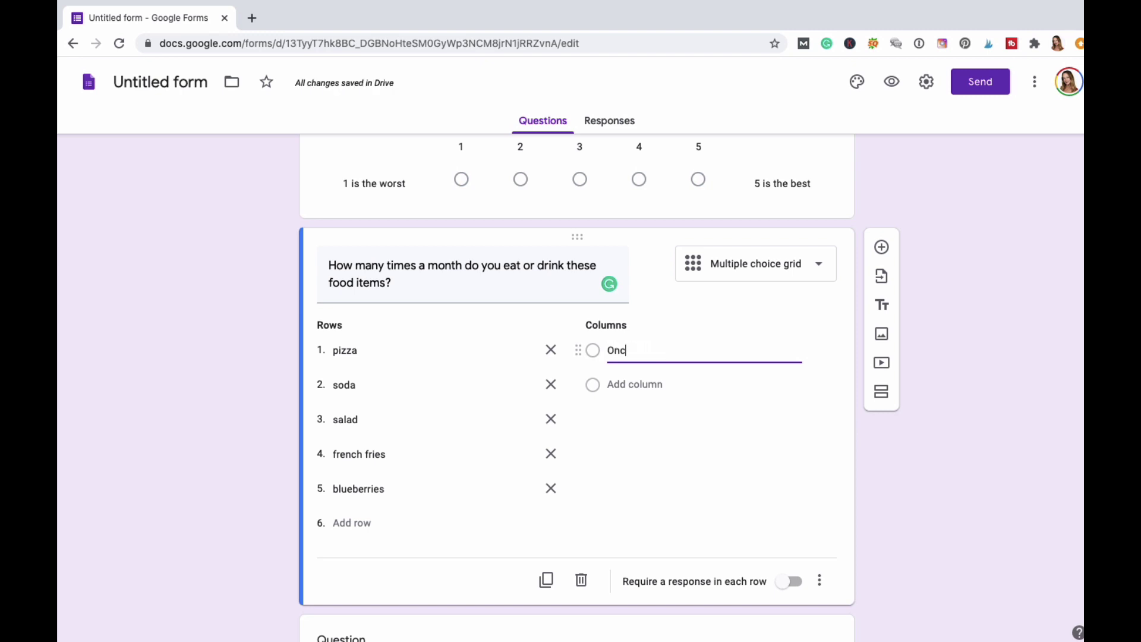
{"action": "key", "text": "Tab"}
{"action": "type", "text": "t"}
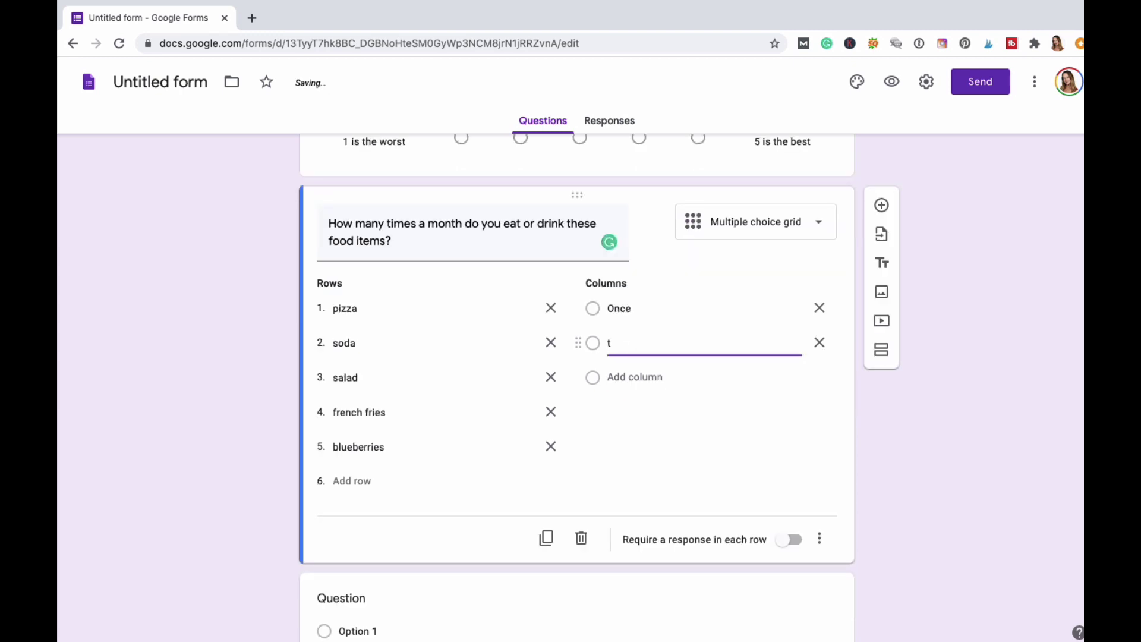
{"action": "key", "text": "ctrl+z"}
{"action": "type", "text": "1 "}
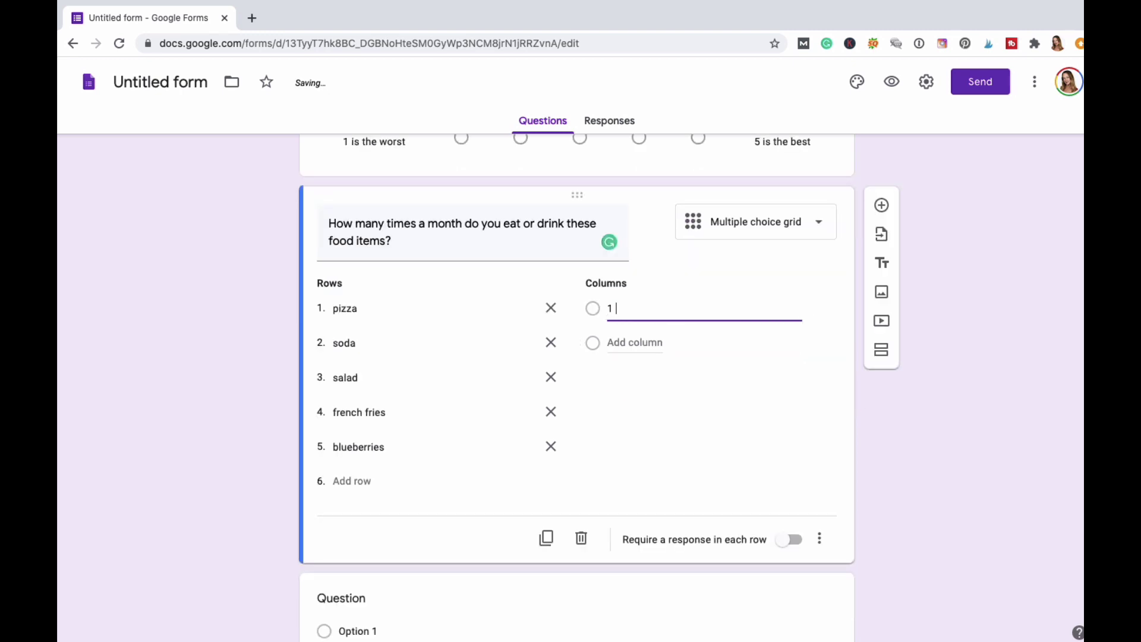
{"action": "type", "text": "time"}
{"action": "key", "text": "Tab"}
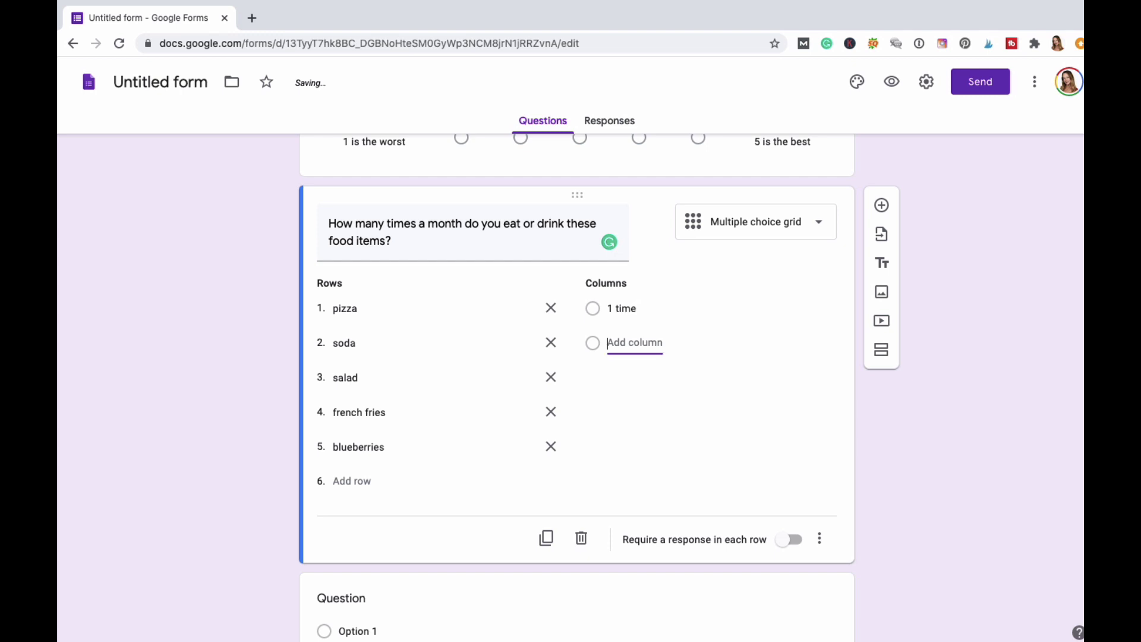
{"action": "type", "text": "2 times"}
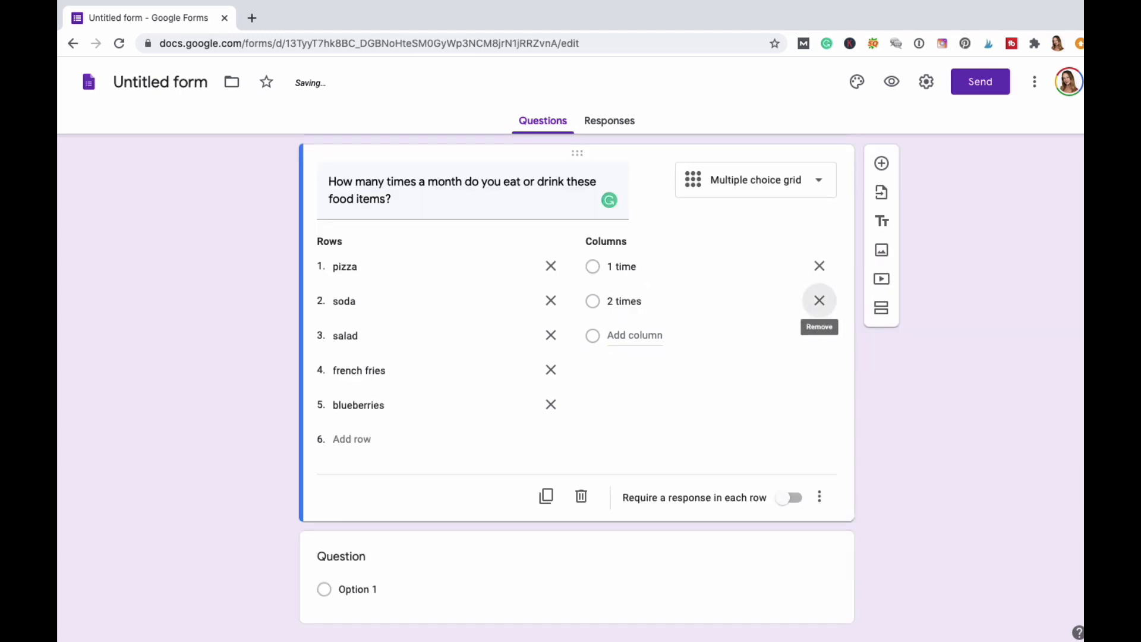
Add columns '3 times', '4 times' and 'Other', require a response in each row, and add a question.
{"action": "key", "text": "Tab"}
{"action": "type", "text": "e"}
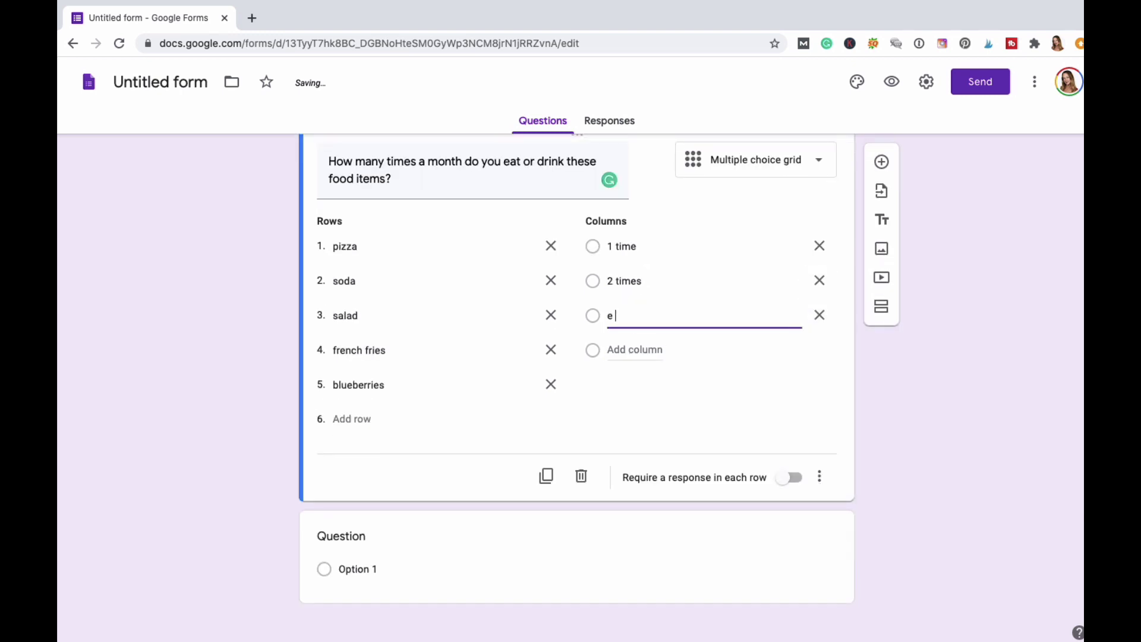
{"action": "key", "text": "BackSpace"}
{"action": "type", "text": "imes"}
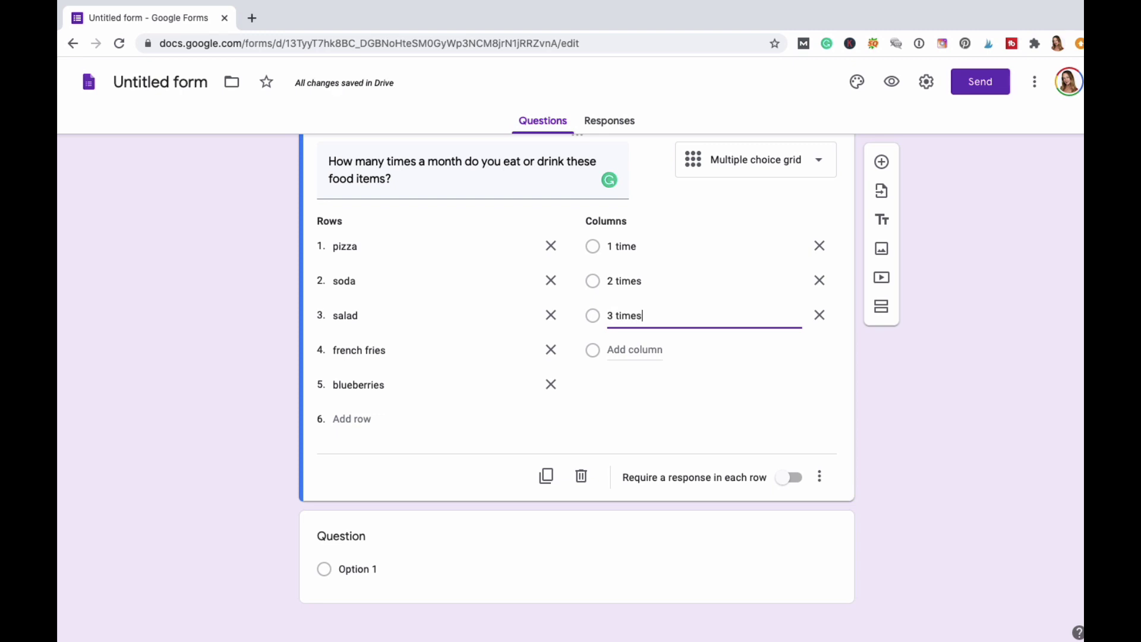
{"action": "key", "text": "Tab"}
{"action": "key", "text": "Return"}
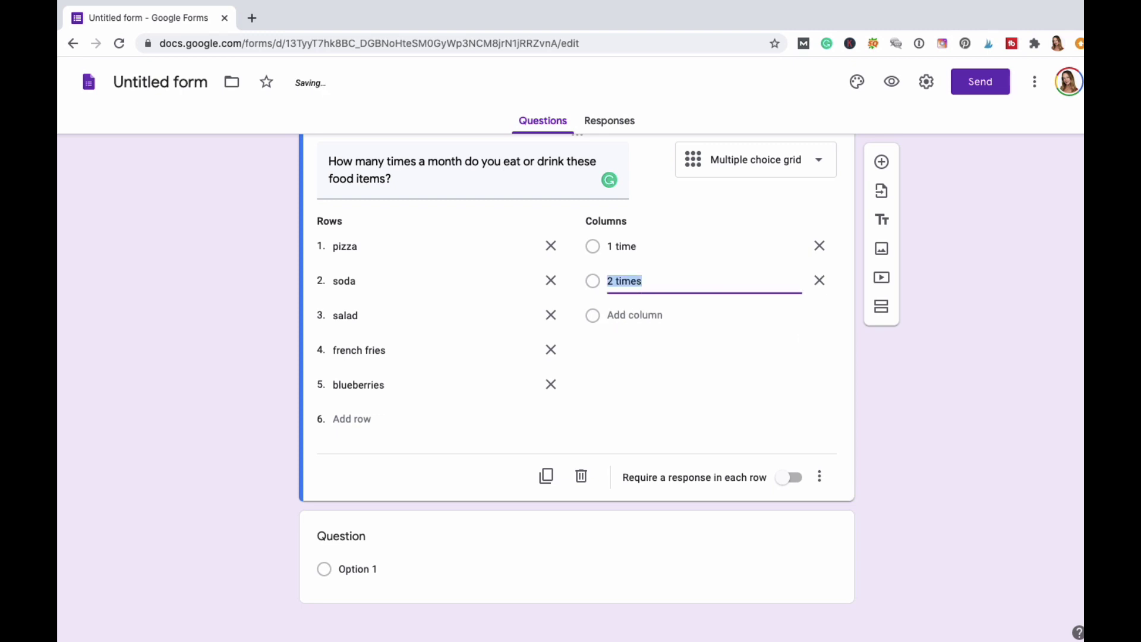
{"action": "key", "text": "Return"}
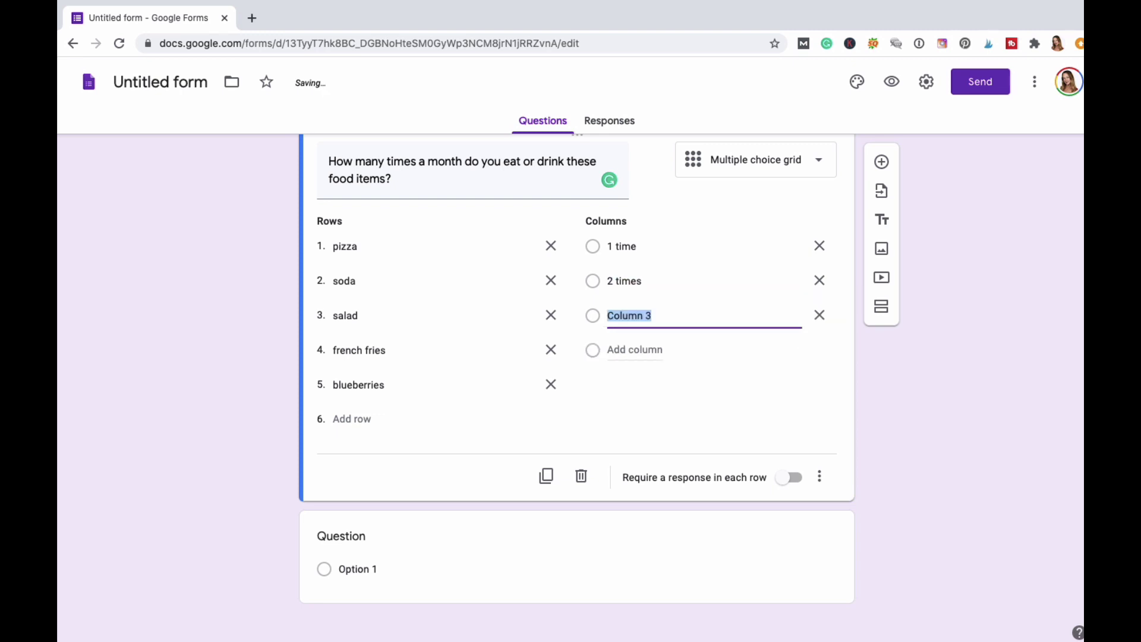
{"action": "type", "text": "3 times"}
{"action": "key", "text": "Return"}
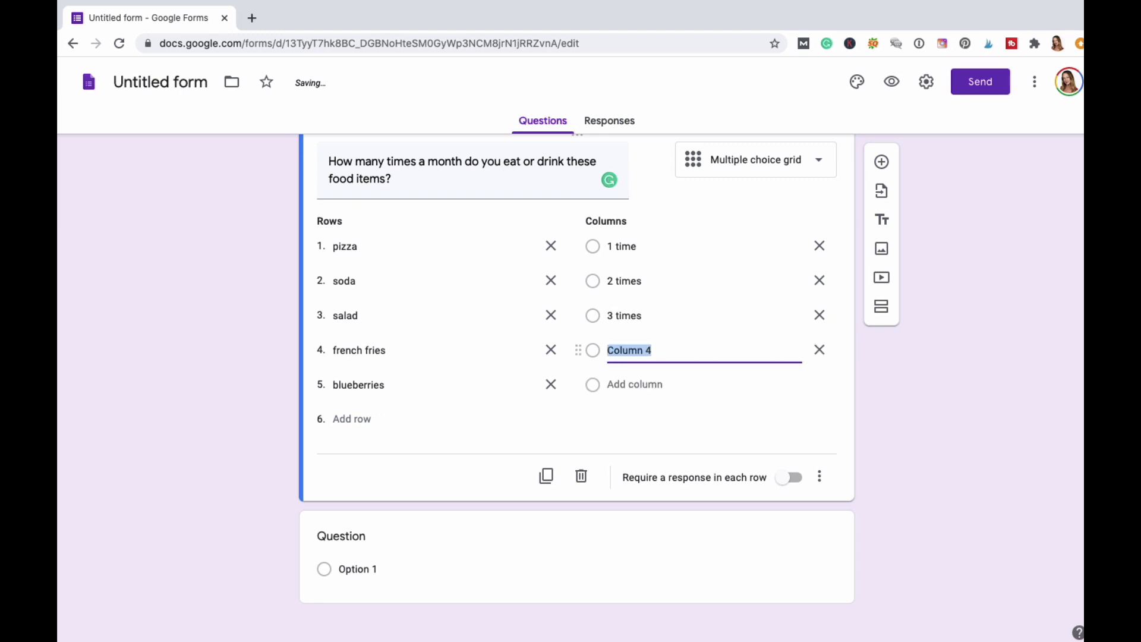
{"action": "type", "text": "4 times"}
{"action": "left_click", "coordinate": [620, 389]}
{"action": "type", "text": "Other"}
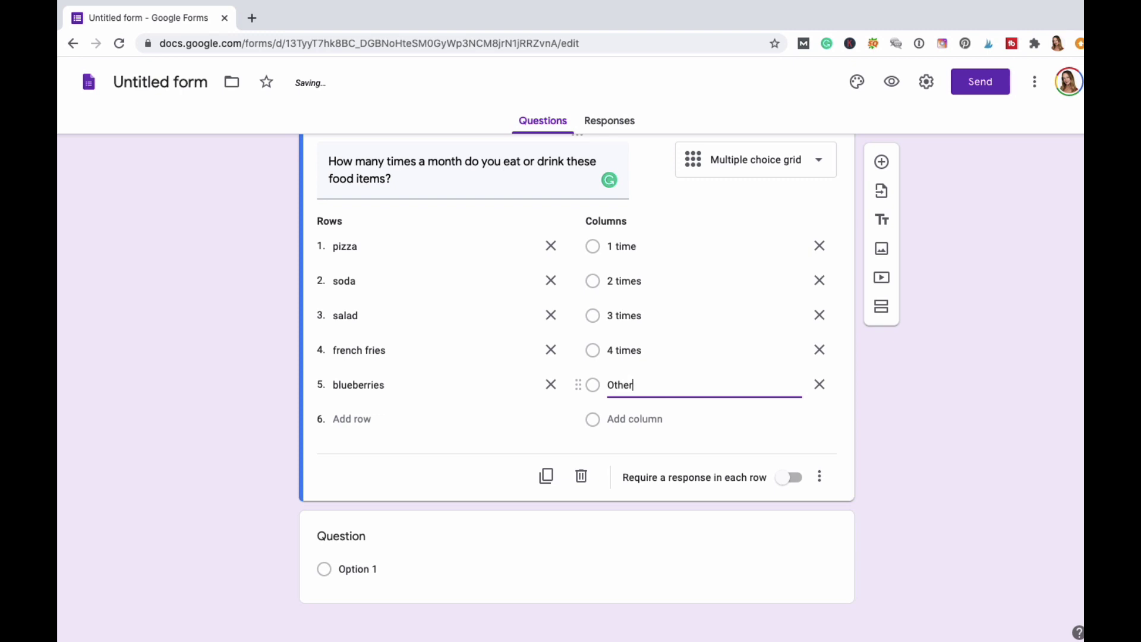
{"action": "left_click", "coordinate": [795, 479]}
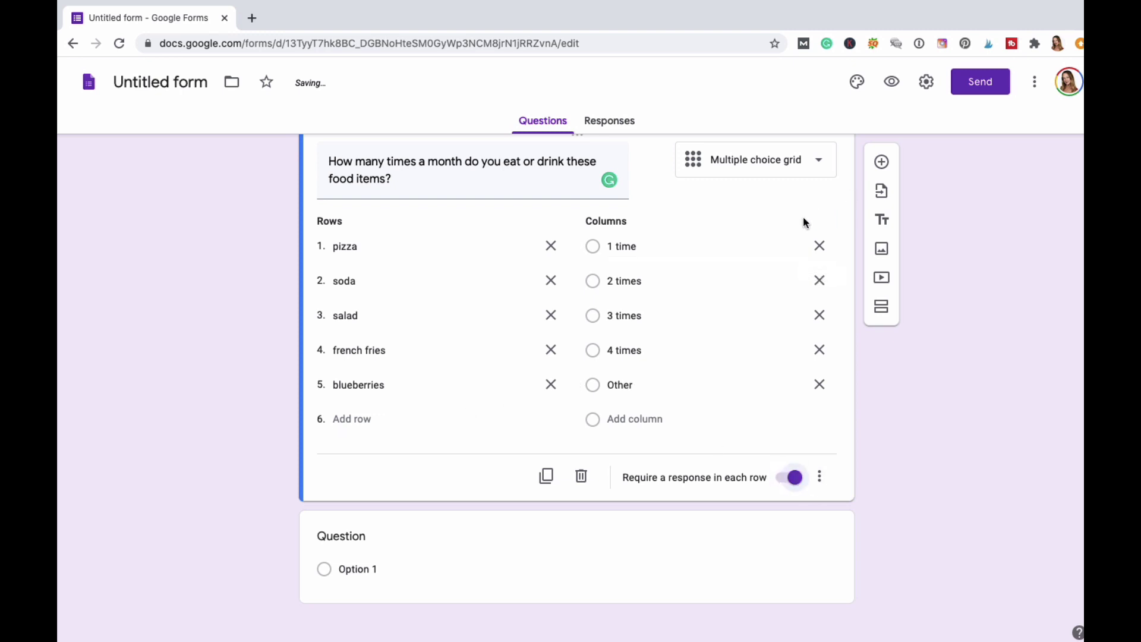
{"action": "left_click", "coordinate": [882, 164]}
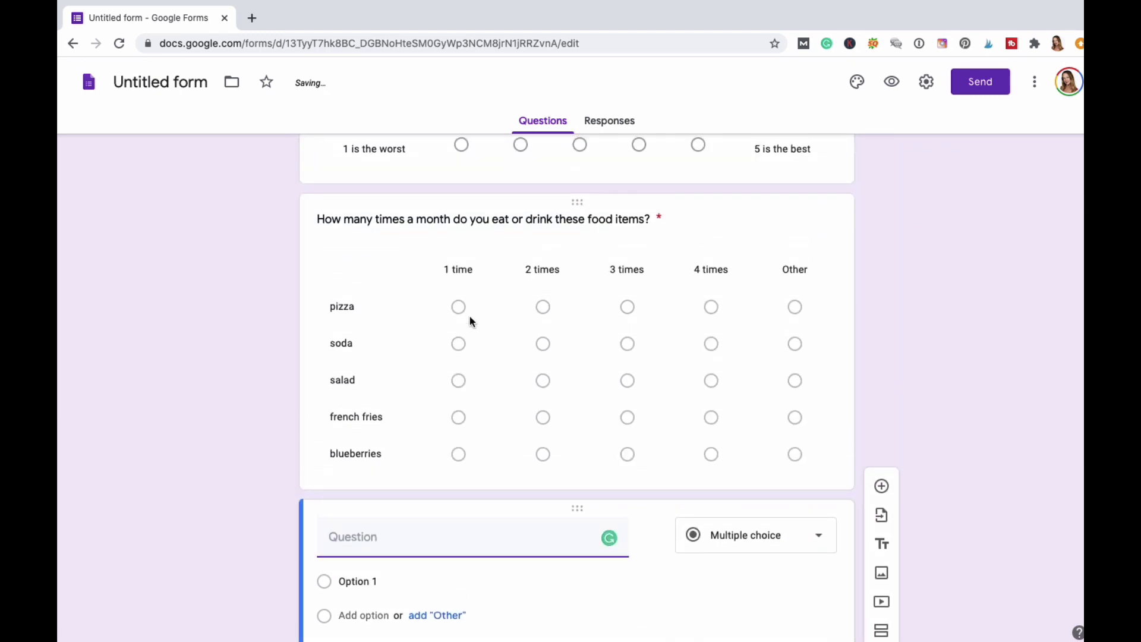
Make the new question a checkbox grid titled 'How many steps do you walk in a day?'.
{"action": "scroll", "coordinate": [269, 319], "scroll_direction": "down", "scroll_amount": 5}
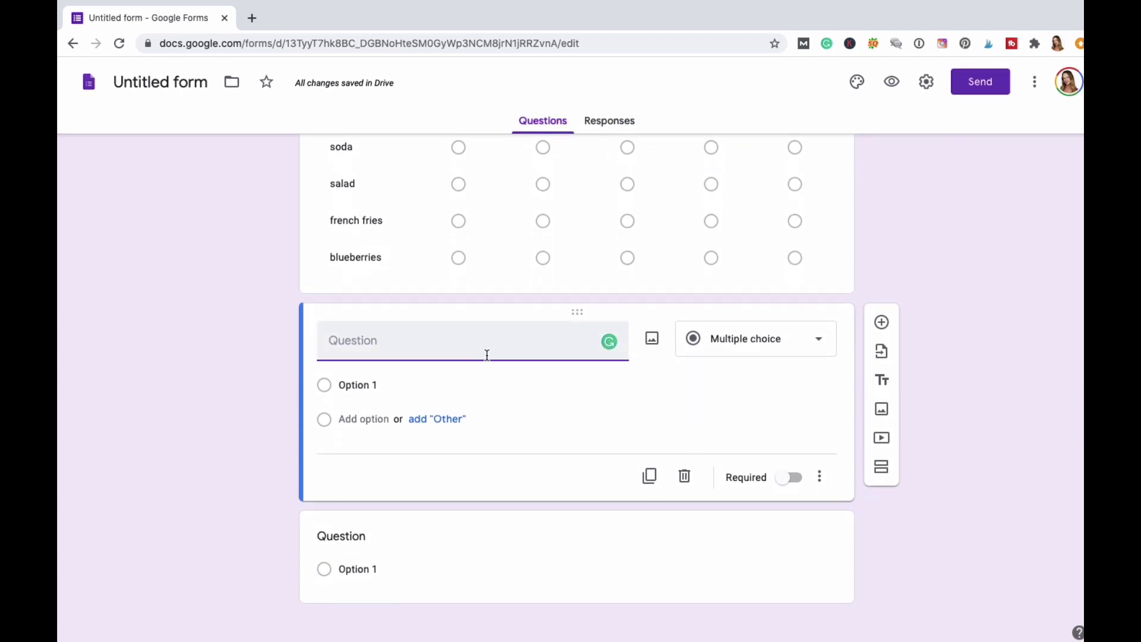
{"action": "left_click", "coordinate": [828, 348]}
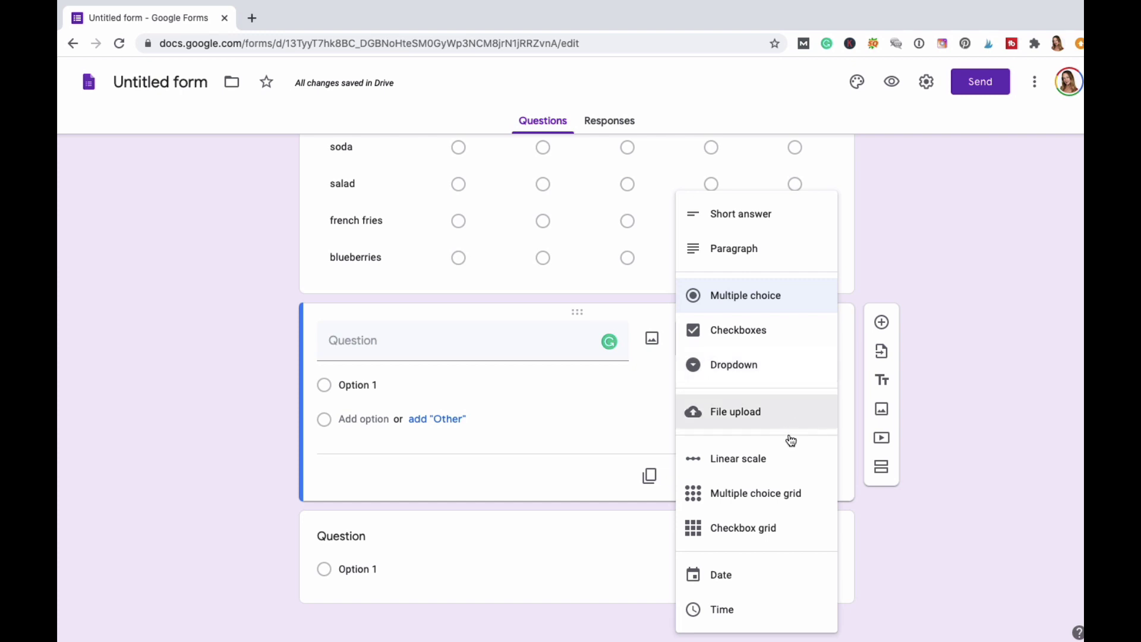
{"action": "left_click", "coordinate": [758, 534]}
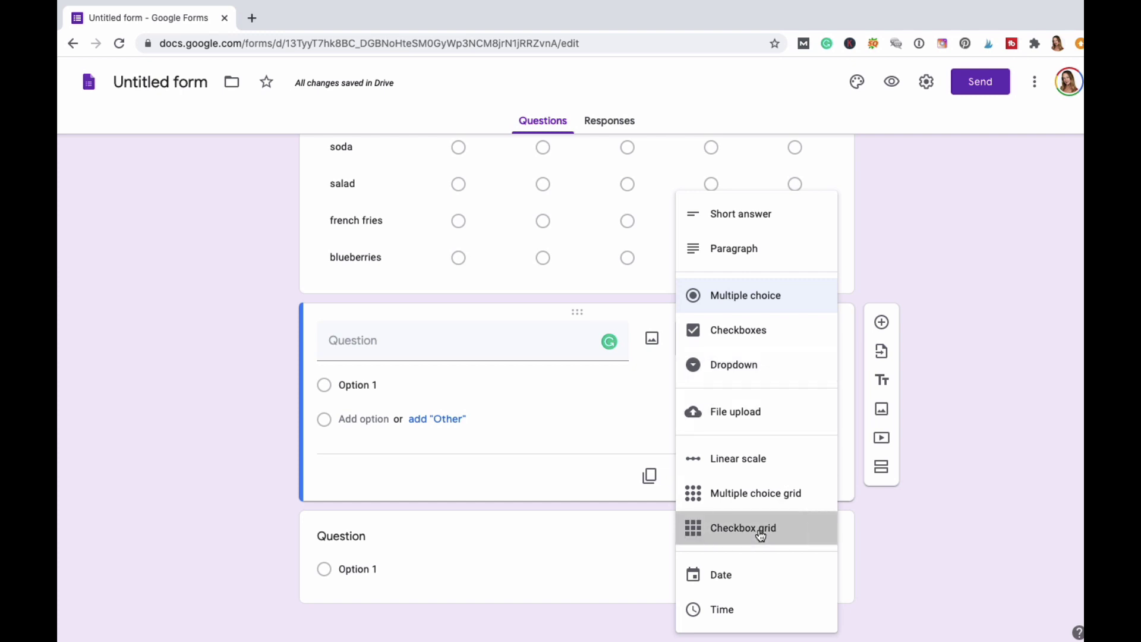
{"action": "left_click", "coordinate": [392, 344]}
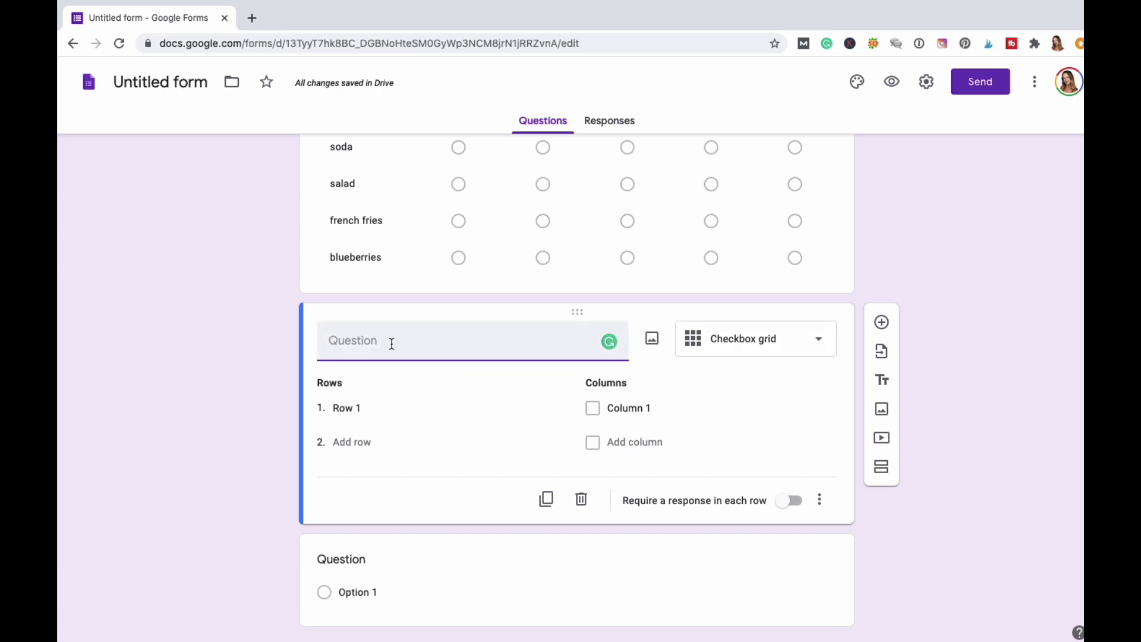
{"action": "type", "text": "how many steps to do yo"}
{"action": "key", "text": "BackSpace"}
{"action": "key", "text": "BackSpace"}
{"action": "type", "text": "do you w"}
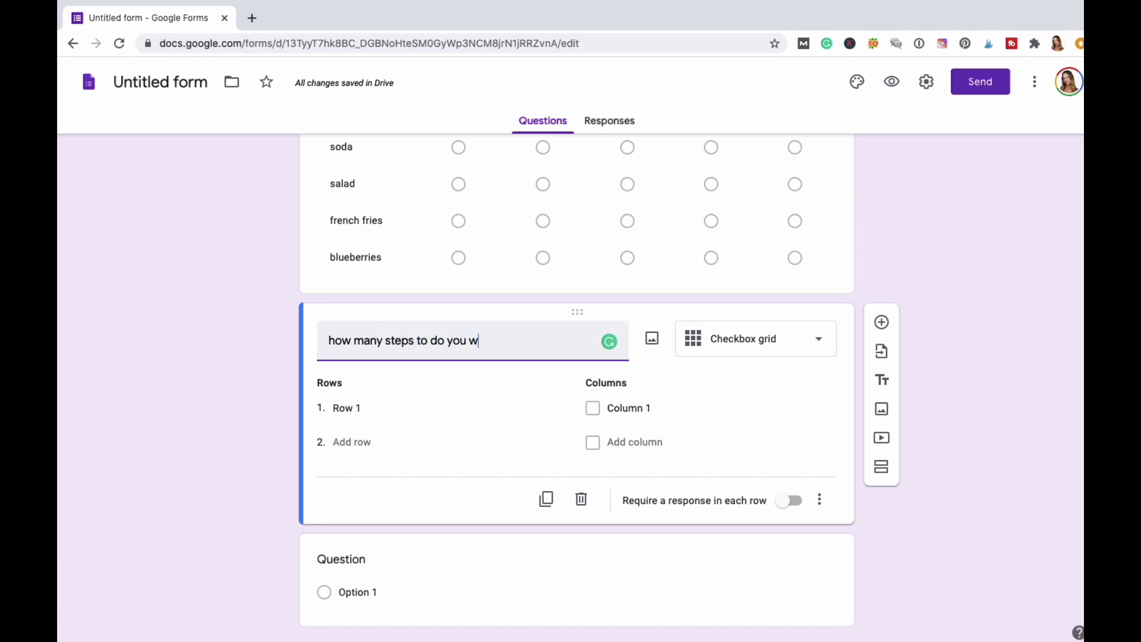
{"action": "type", "text": "alk in a daty"}
{"action": "key", "text": "BackSpace"}
{"action": "key", "text": "BackSpace"}
{"action": "type", "text": "y?"}
{"action": "left_click", "coordinate": [374, 404]}
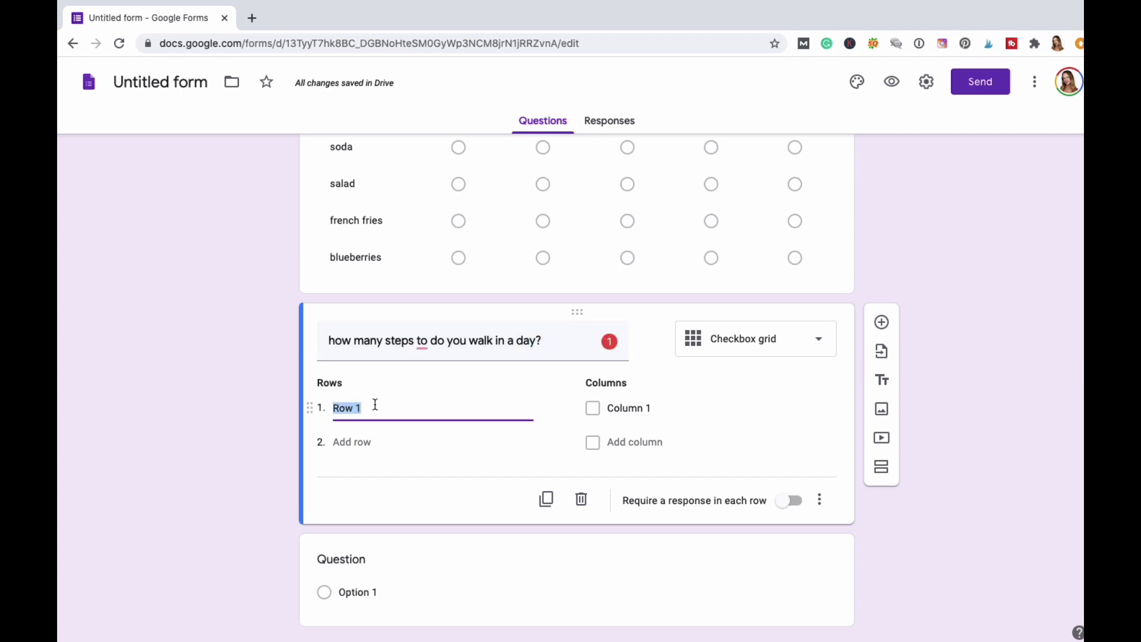
Replace the title with a question about daily exercise like walking.
{"action": "left_click_drag", "start_coordinate": [556, 341], "coordinate": [232, 349]}
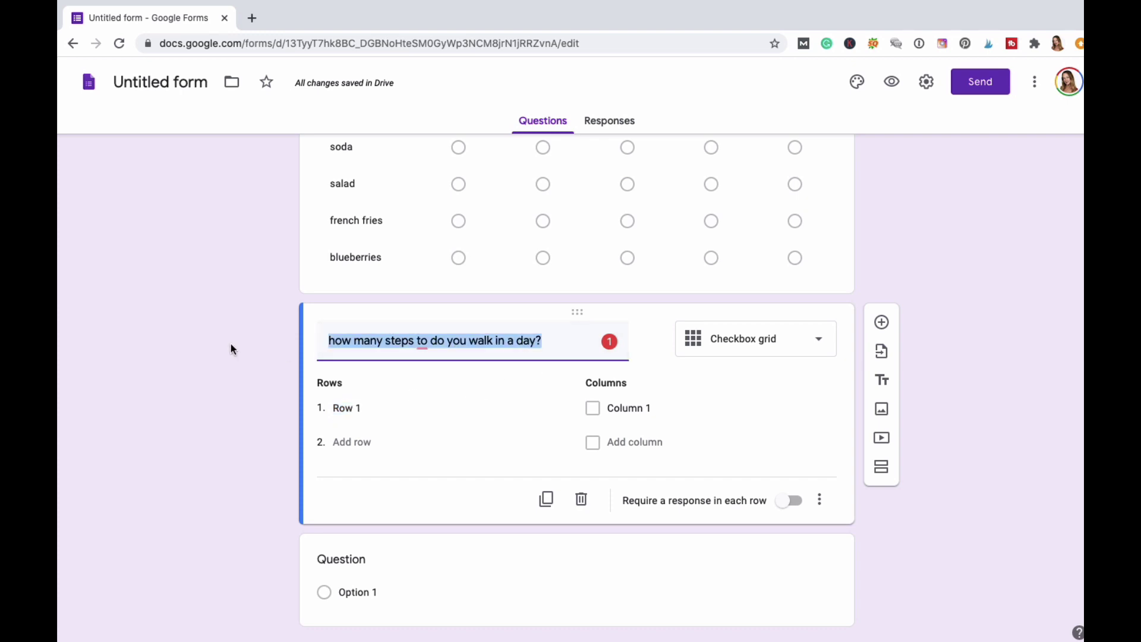
{"action": "type", "text": "What is you"}
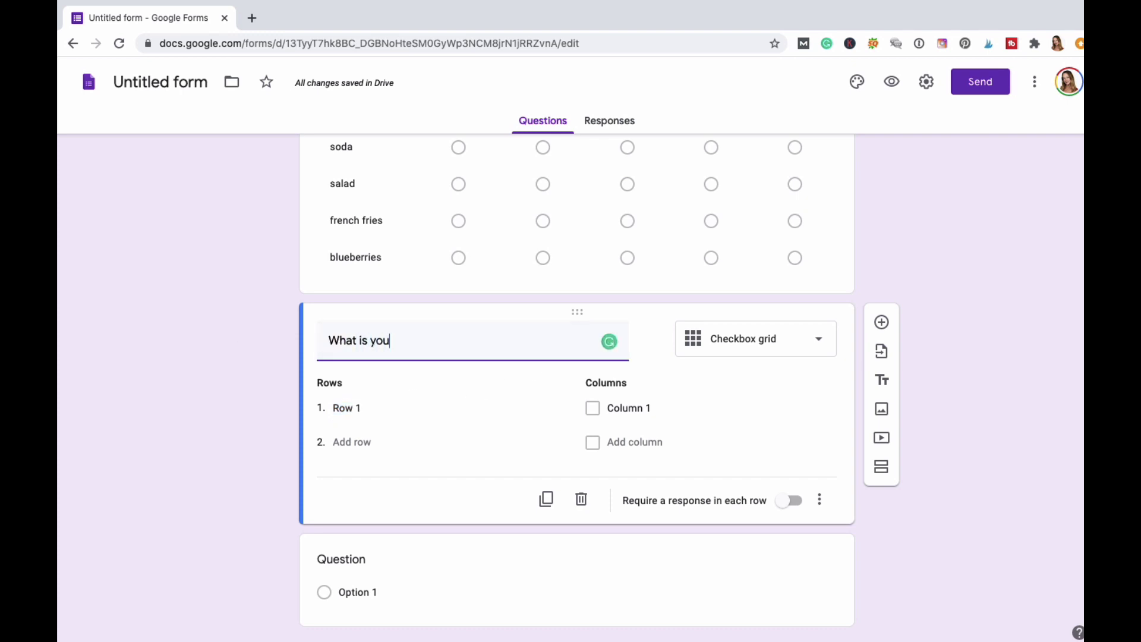
{"action": "type", "text": "r walking like every day?"}
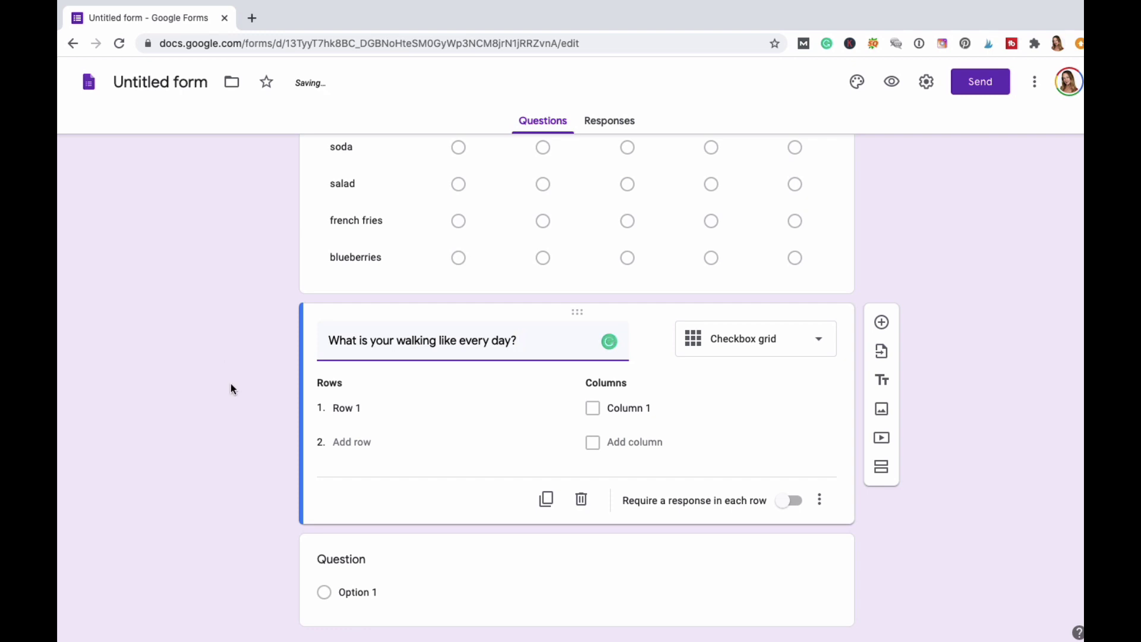
{"action": "left_click", "coordinate": [378, 399]}
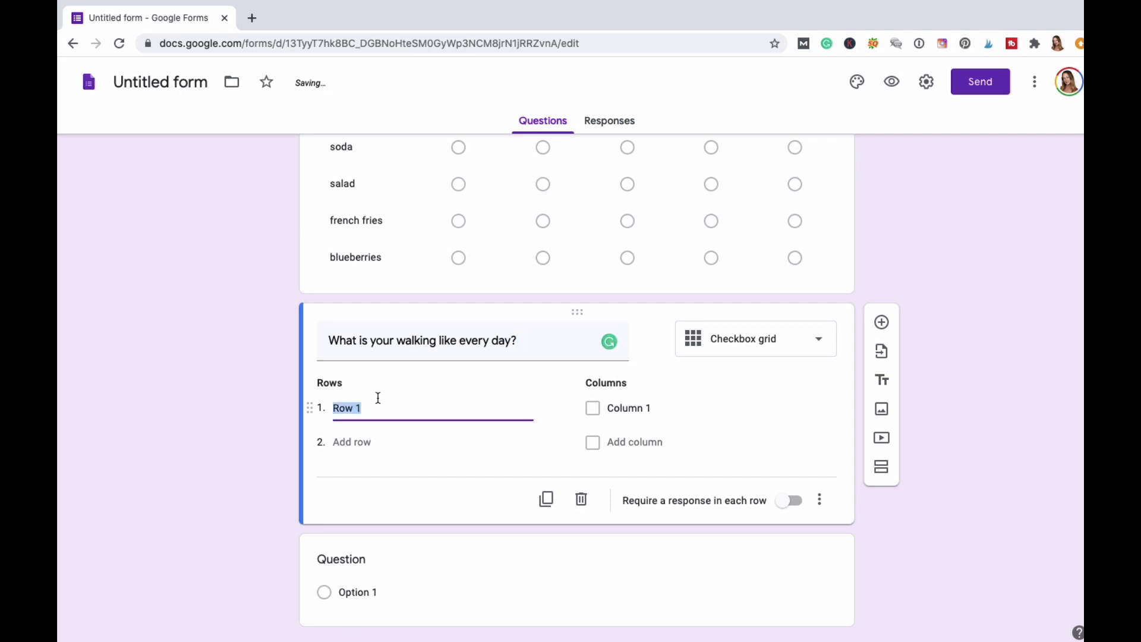
Rewrite the title as 'How much exercise do you get every day?'.
{"action": "left_click", "coordinate": [543, 349]}
{"action": "left_click", "coordinate": [557, 347]}
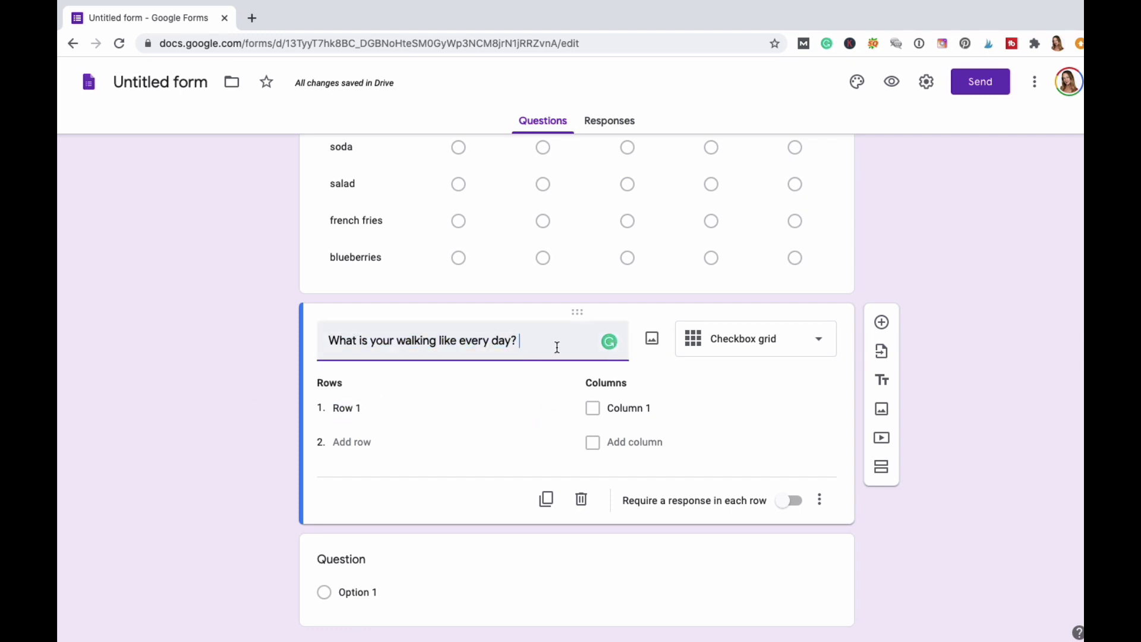
{"action": "left_click_drag", "start_coordinate": [557, 347], "coordinate": [266, 339]}
{"action": "type", "text": "How"}
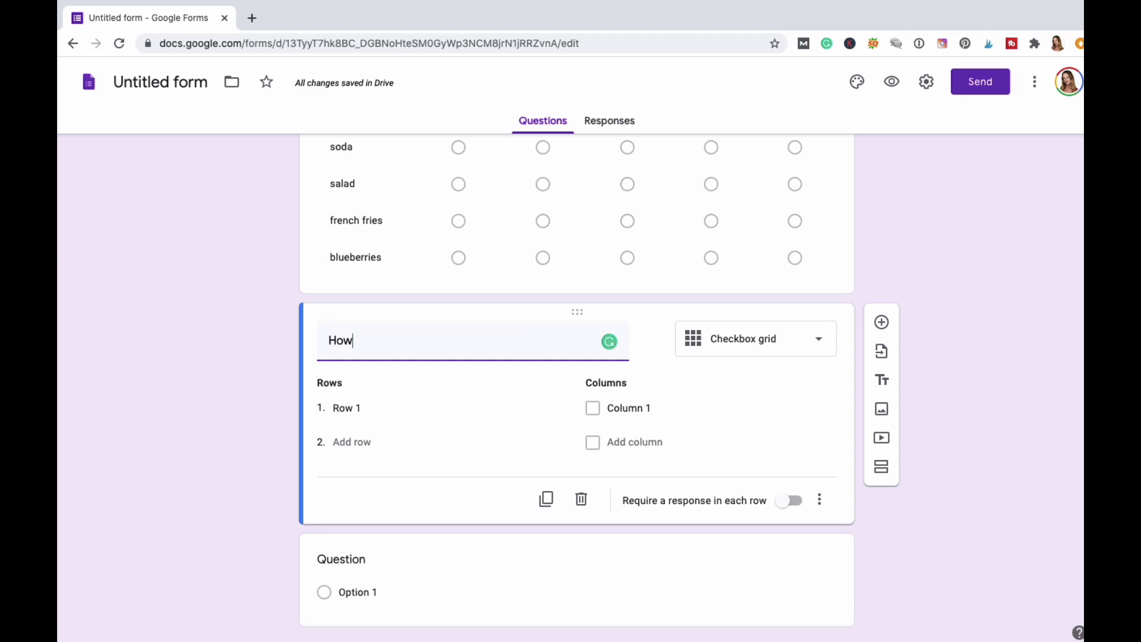
{"action": "type", "text": " mu"}
{"action": "type", "text": "xerciese"}
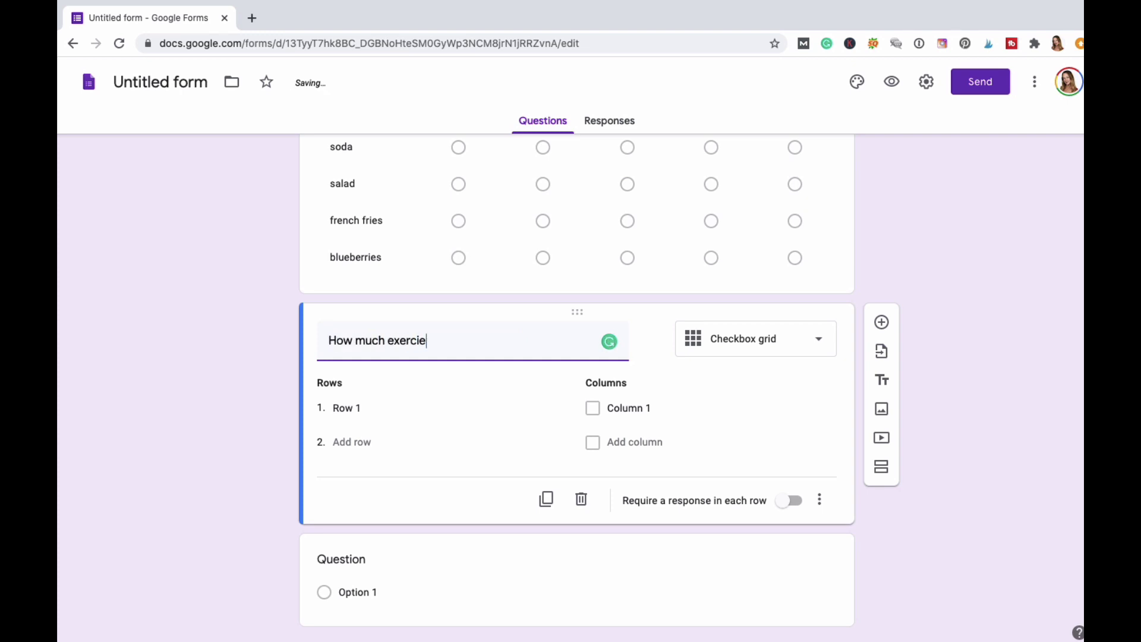
{"action": "key", "text": "BackSpace"}
{"action": "key", "text": "BackSpace"}
{"action": "key", "text": "BackSpace"}
{"action": "type", "text": "se to "}
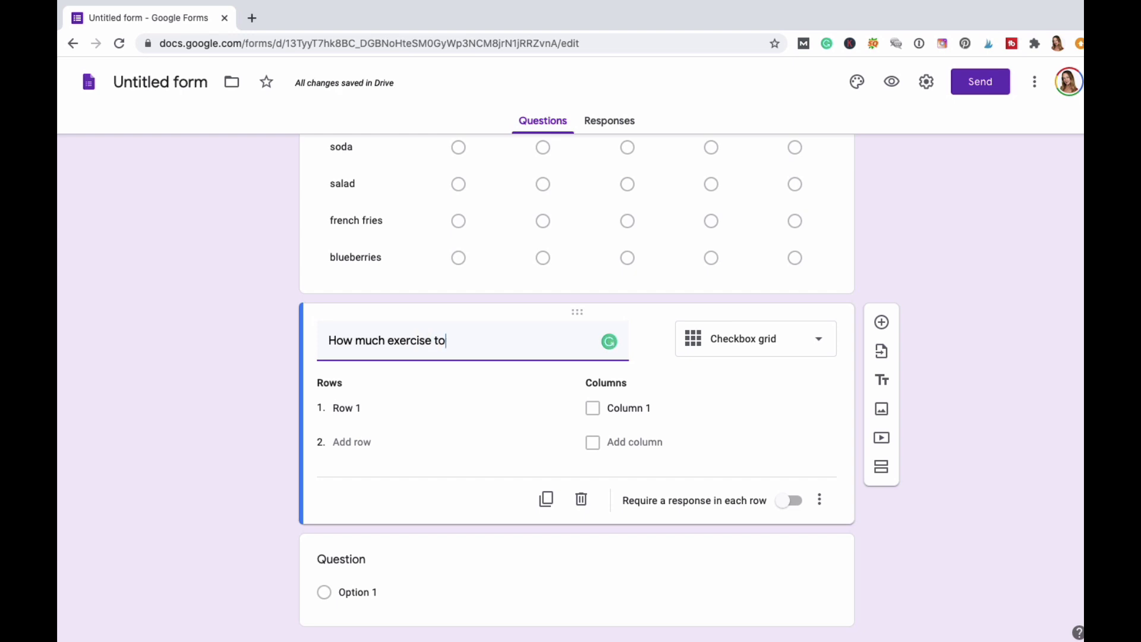
{"action": "key", "text": "BackSpace"}
{"action": "key", "text": "BackSpace"}
{"action": "key", "text": "BackSpace"}
{"action": "type", "text": "do you get every day?"}
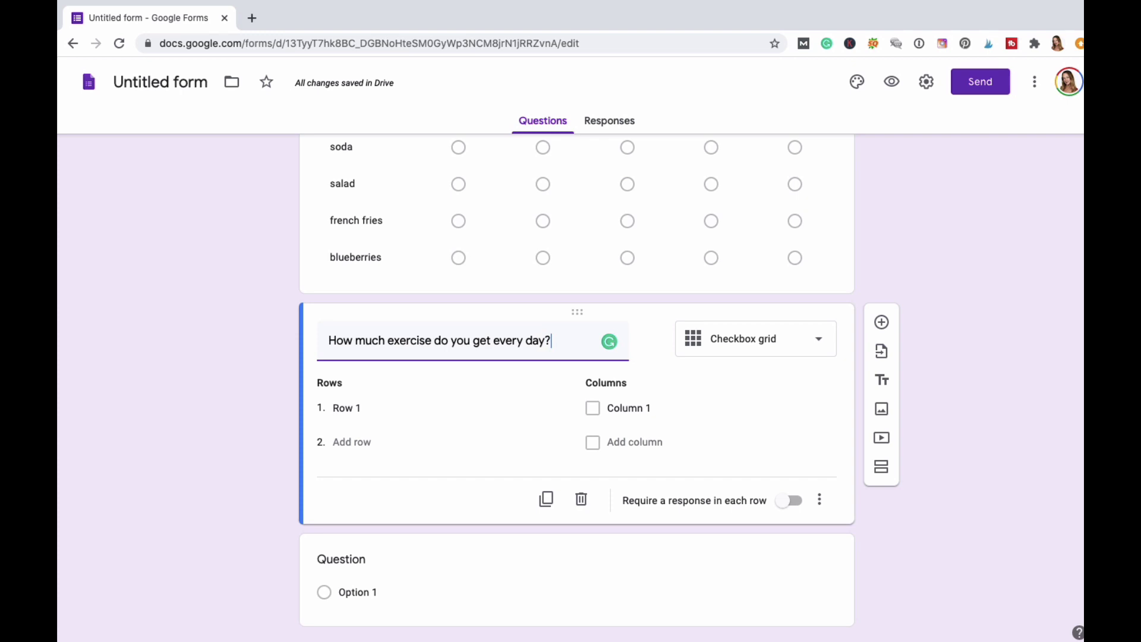
{"action": "left_click", "coordinate": [384, 407]}
Name the first two rows 'Walking miles per day' and 'sit ups per day'.
{"action": "type", "text": "St"}
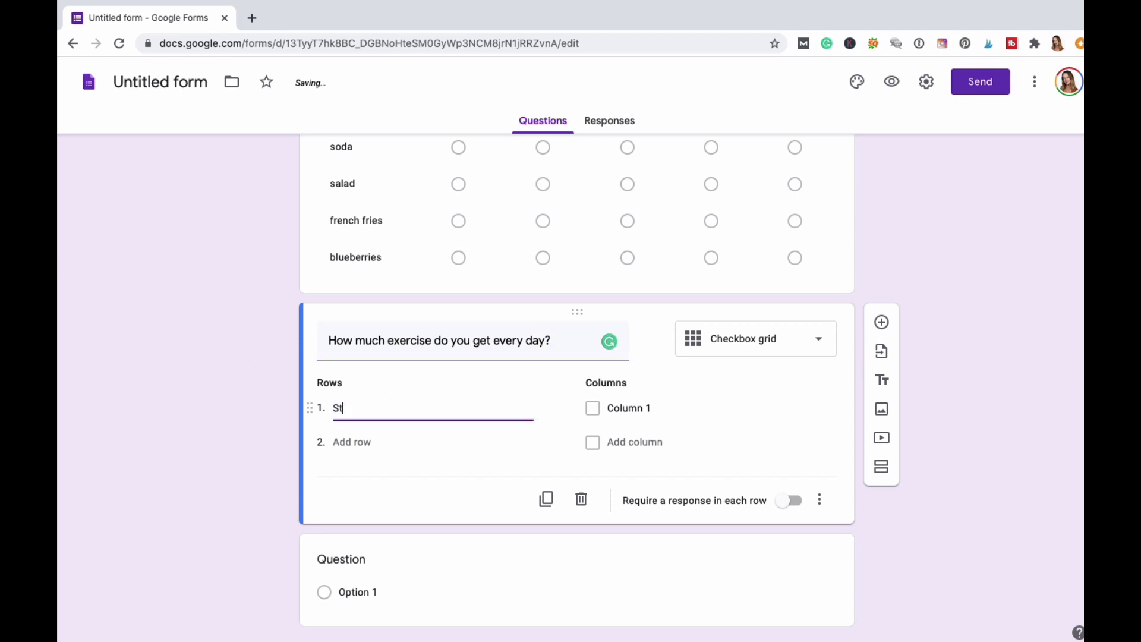
{"action": "type", "text": "eps"}
{"action": "key", "text": "BackSpace"}
{"action": "key", "text": "BackSpace"}
{"action": "key", "text": "BackSpace"}
{"action": "key", "text": "BackSpace"}
{"action": "key", "text": "BackSpace"}
{"action": "type", "text": "Mile"}
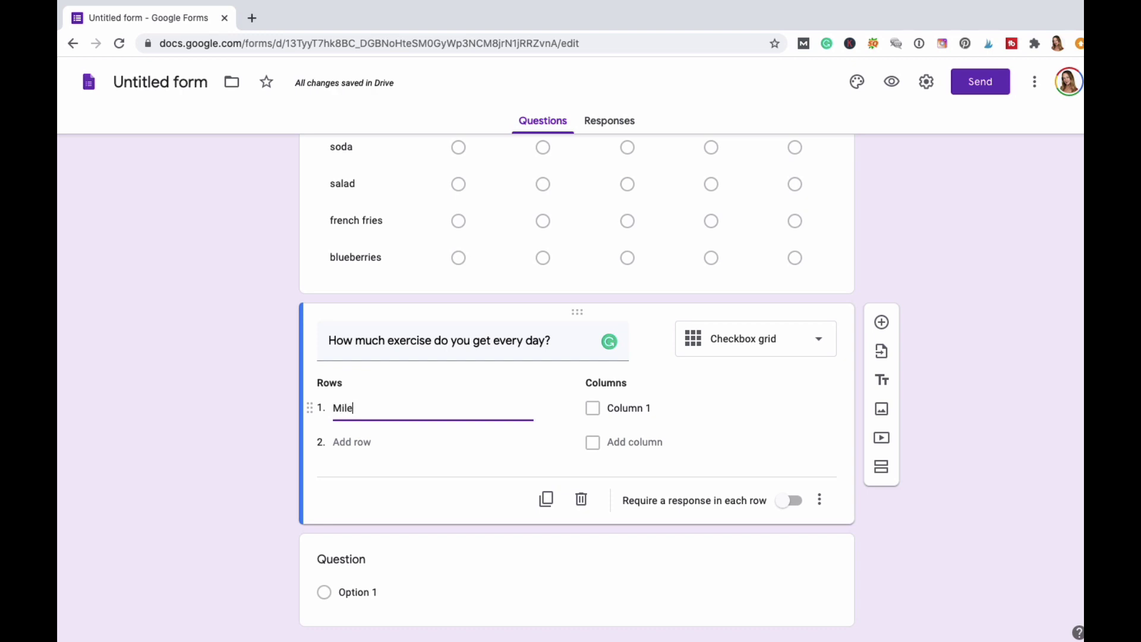
{"action": "type", "text": "Wllk"}
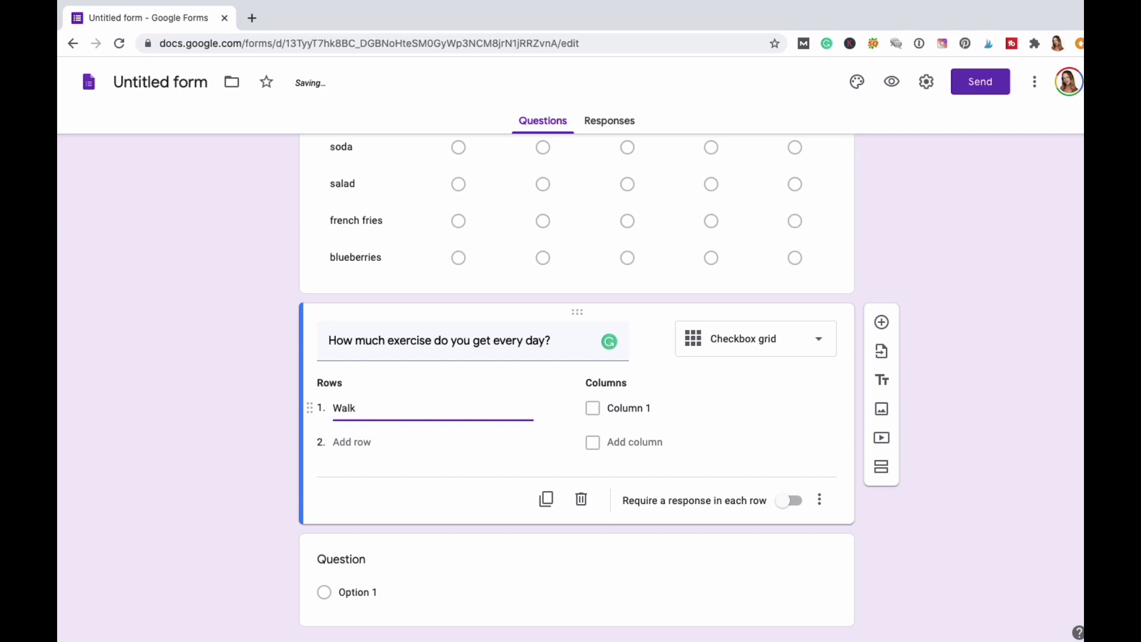
{"action": "type", "text": "ermiel"}
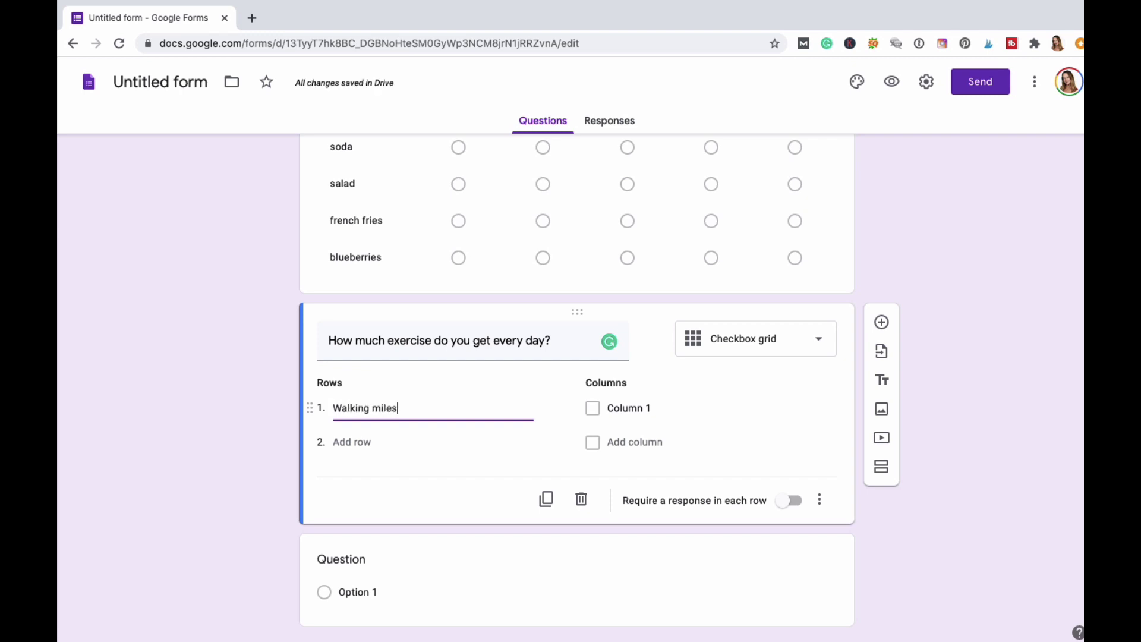
{"action": "type", "text": " per day"}
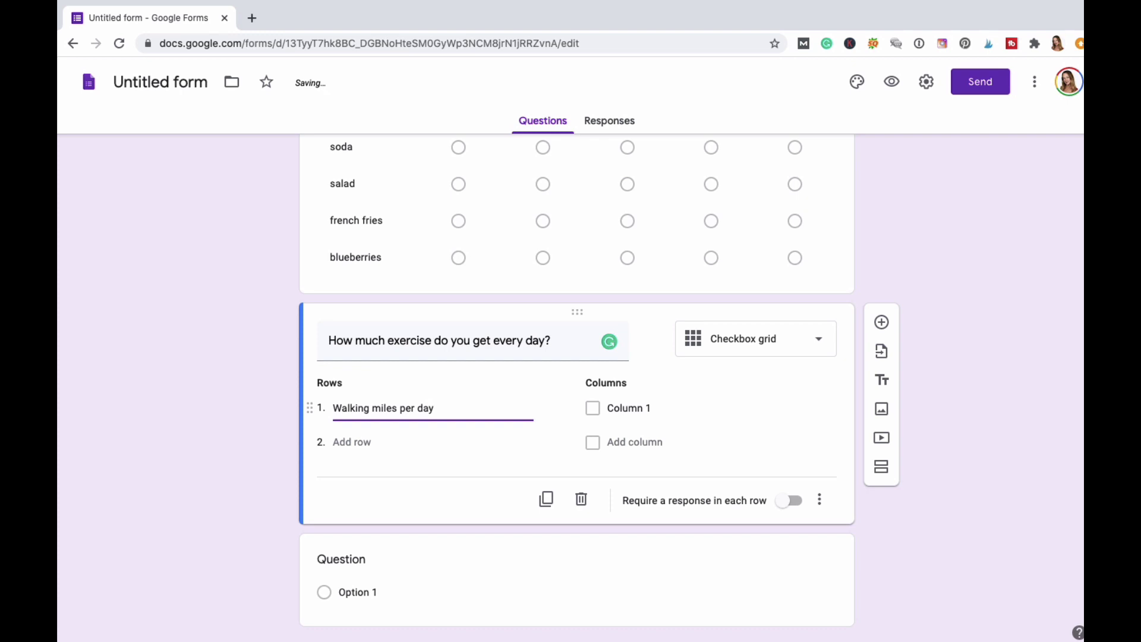
{"action": "key", "text": "Tab"}
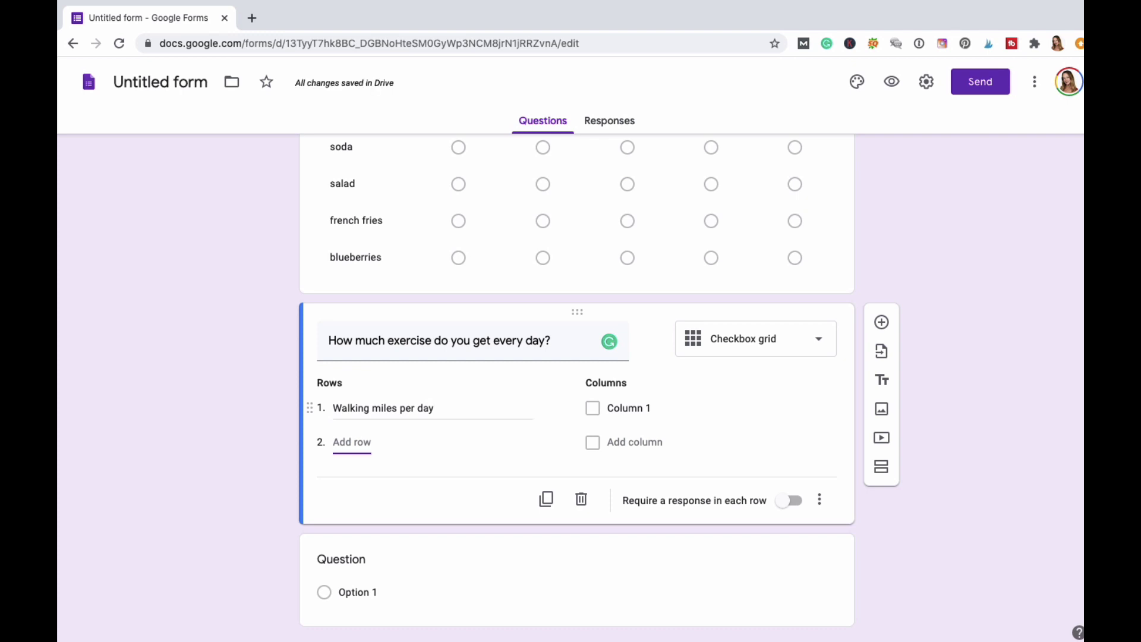
{"action": "type", "text": "site up"}
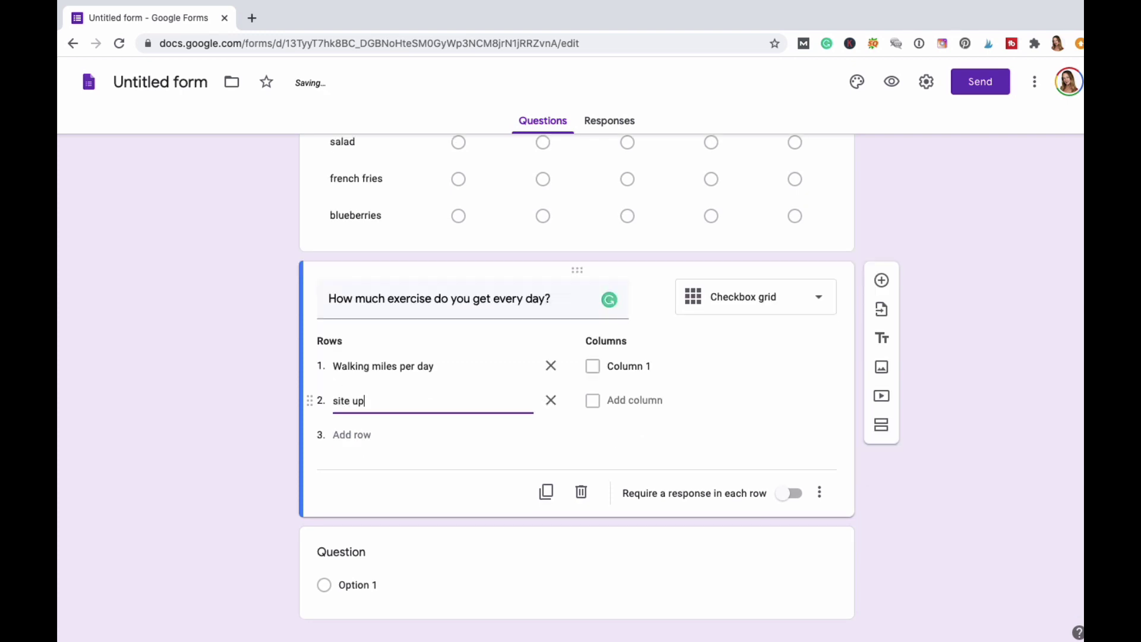
{"action": "key", "text": "BackSpace"}
{"action": "key", "text": "BackSpace"}
{"action": "key", "text": "BackSpace"}
{"action": "type", "text": "ups per day"}
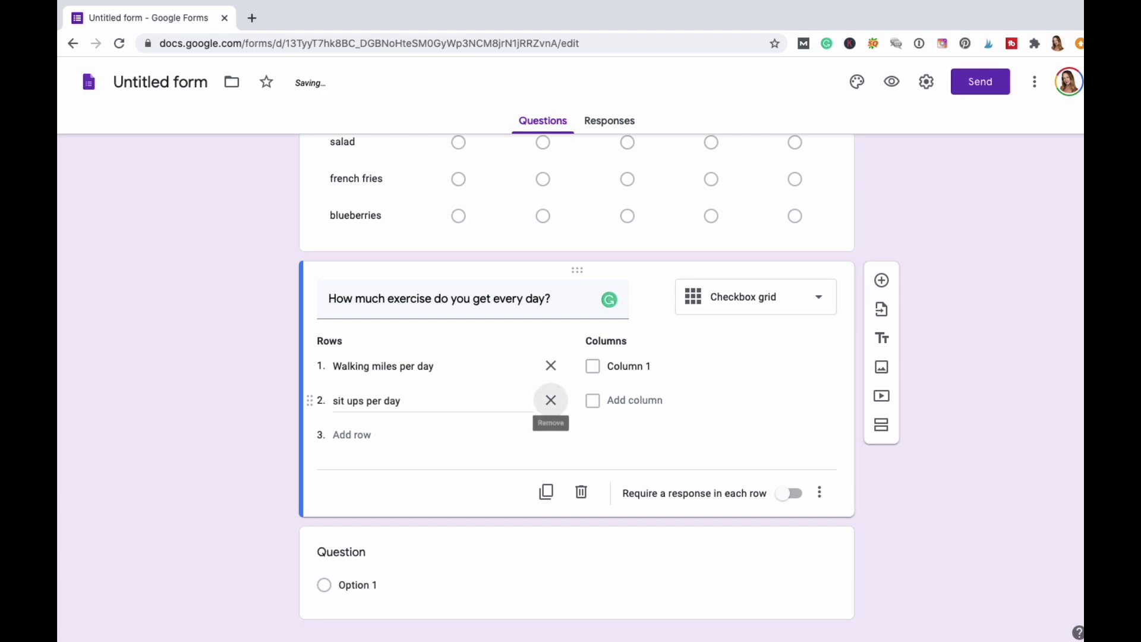
Add a third row 'push ups per day', replacing a misspelled attempt.
{"action": "left_click", "coordinate": [352, 435]}
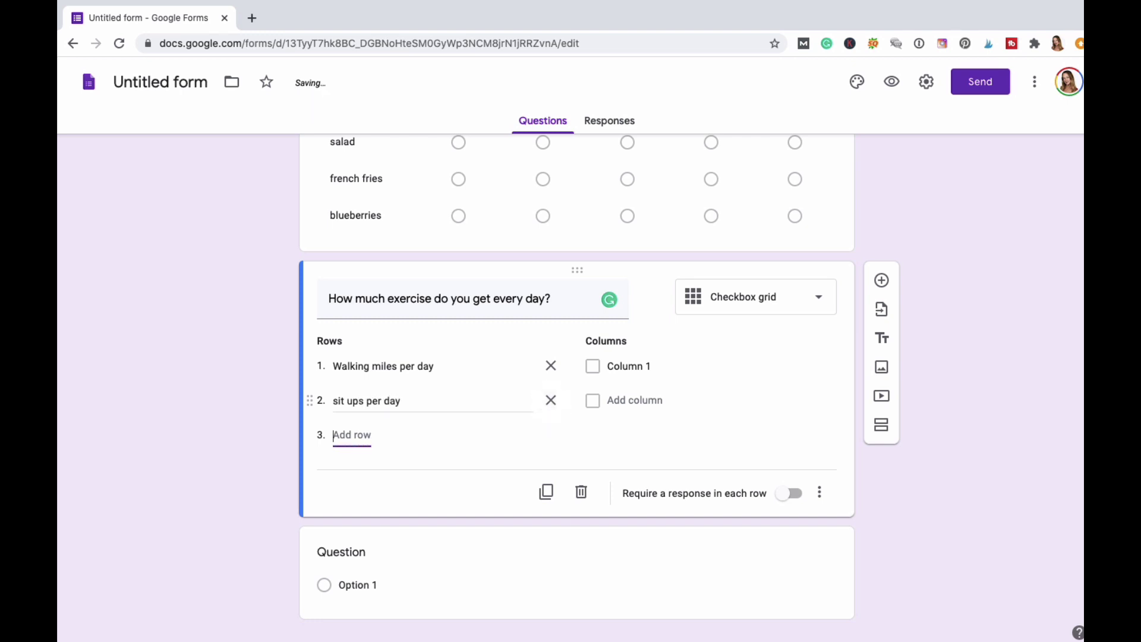
{"action": "type", "text": "push up per"}
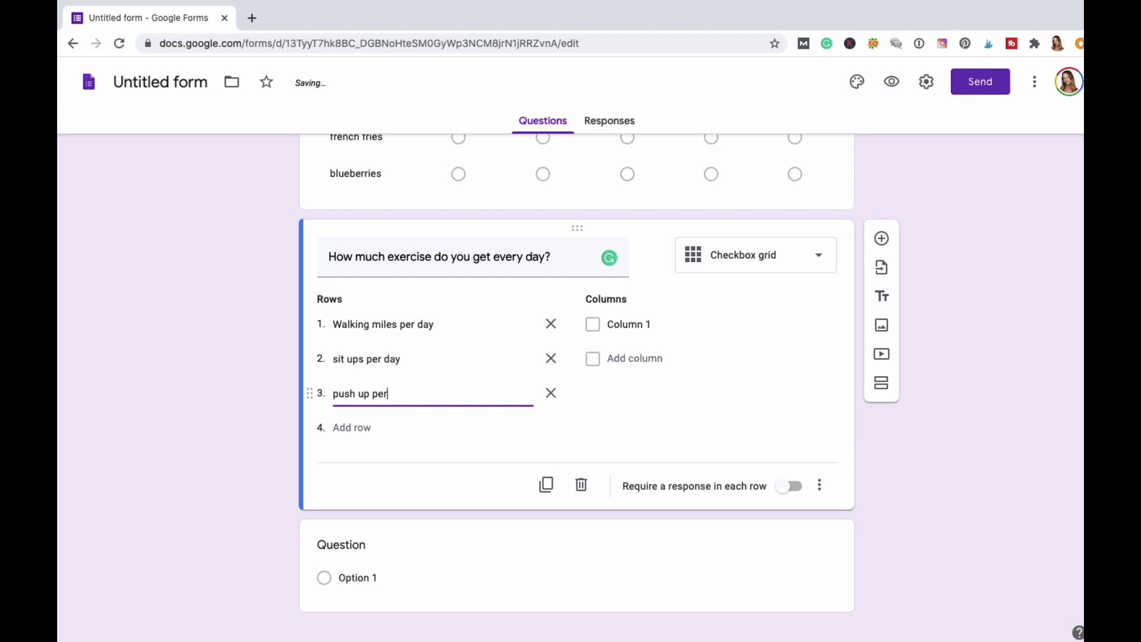
{"action": "type", "text": " day"}
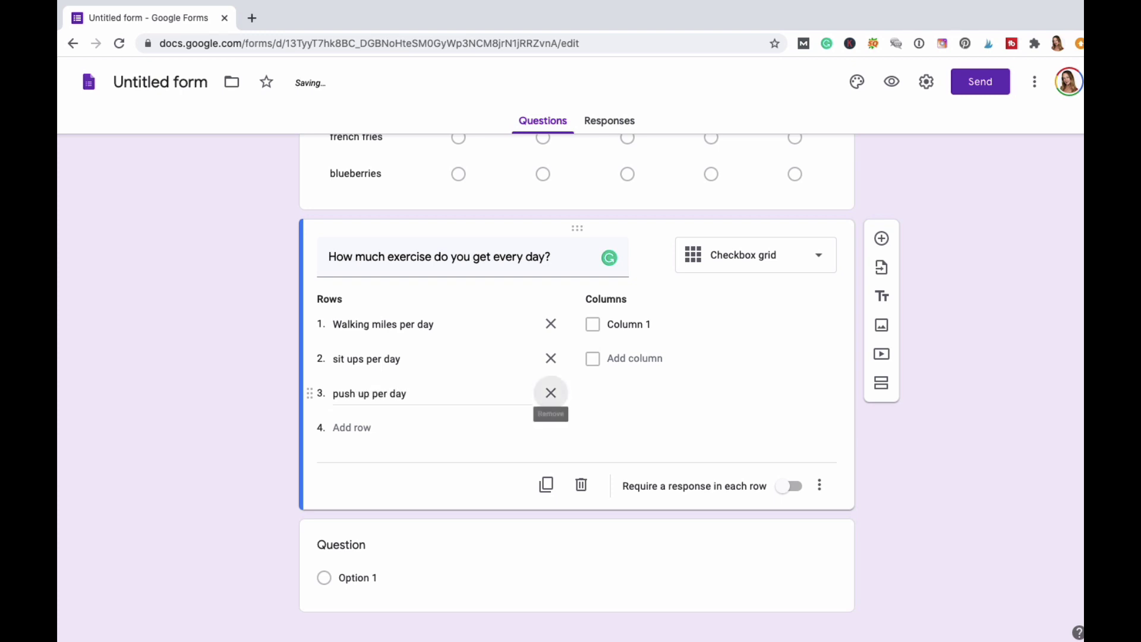
{"action": "left_click", "coordinate": [551, 393]}
{"action": "key", "text": "Return"}
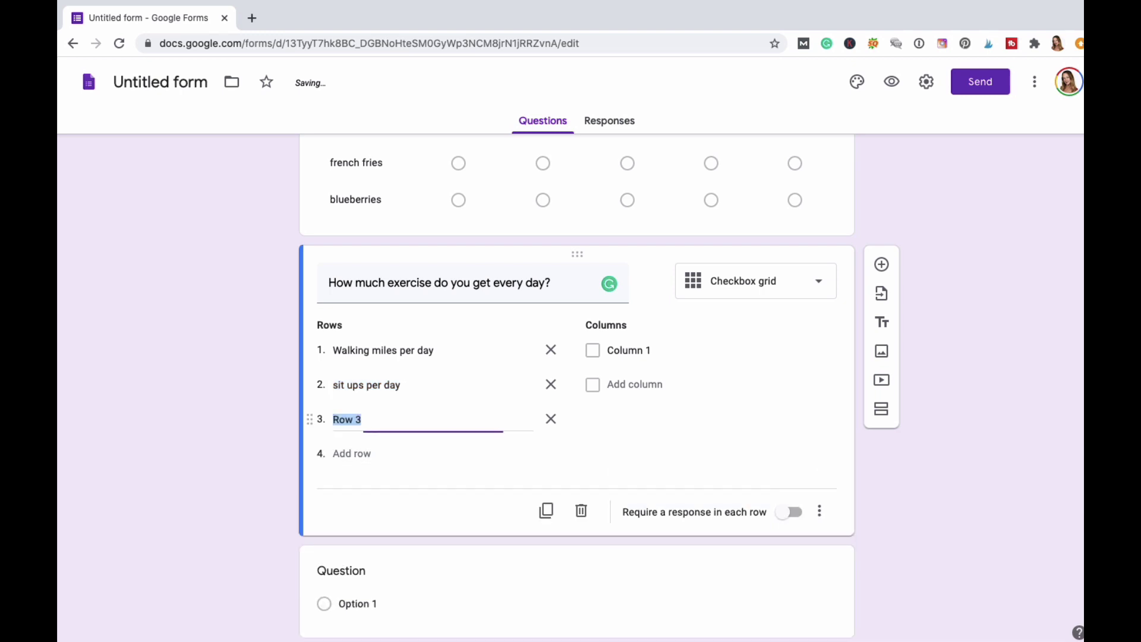
{"action": "type", "text": "push up s per day"}
{"action": "key", "text": "Return"}
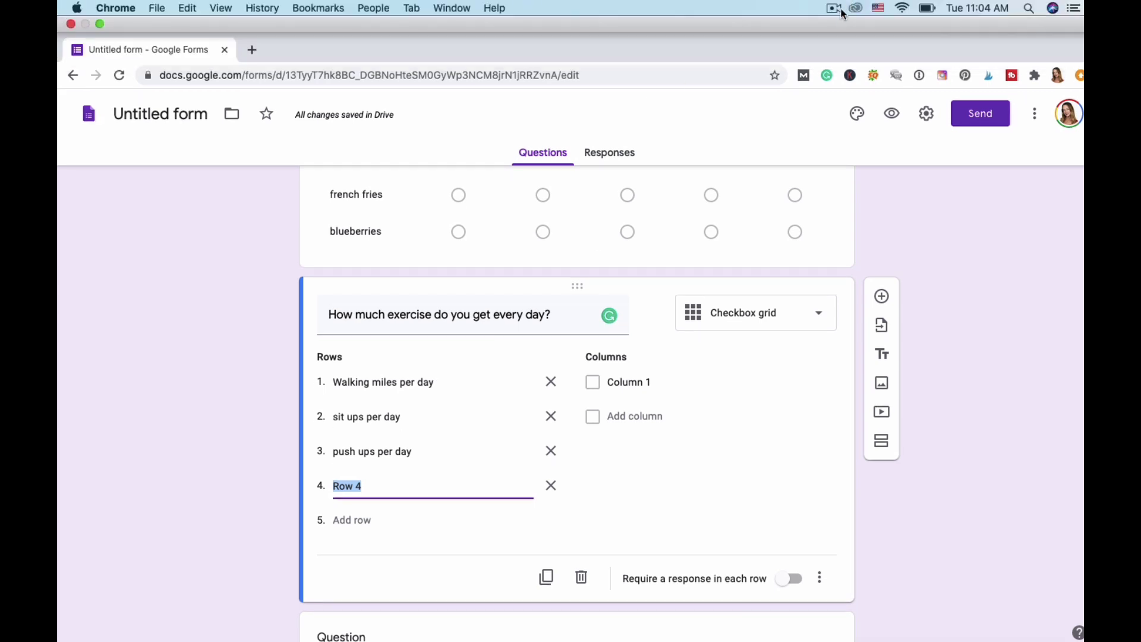
Add rows 'jumping jacks' and 'jumping rope' to the exercise grid.
{"action": "left_click", "coordinate": [833, 9]}
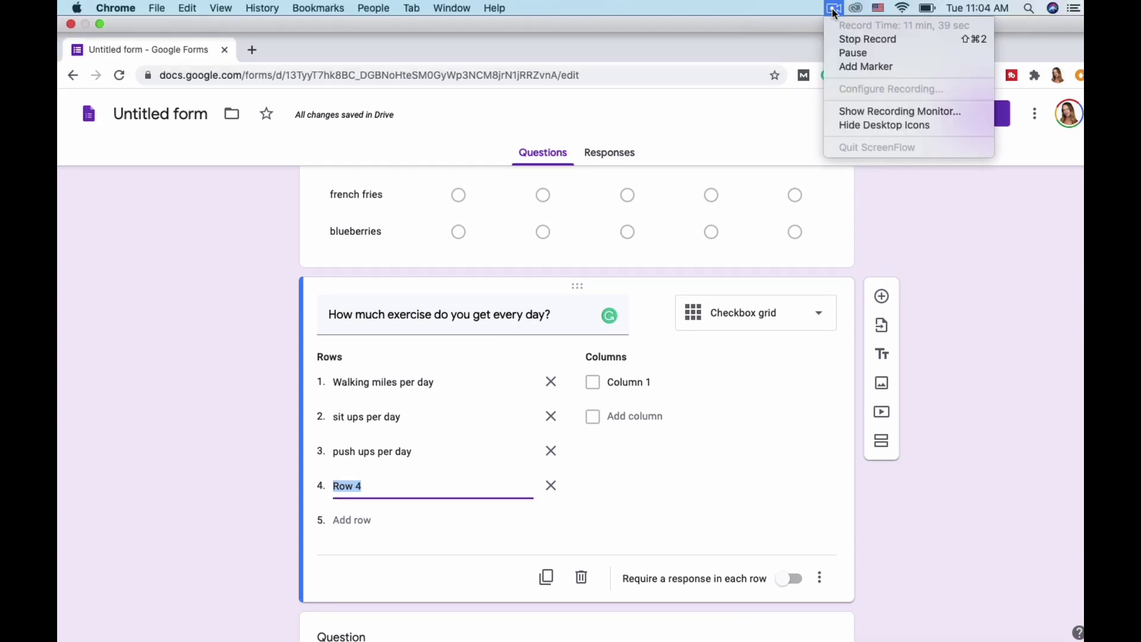
{"action": "left_click", "coordinate": [845, 52]}
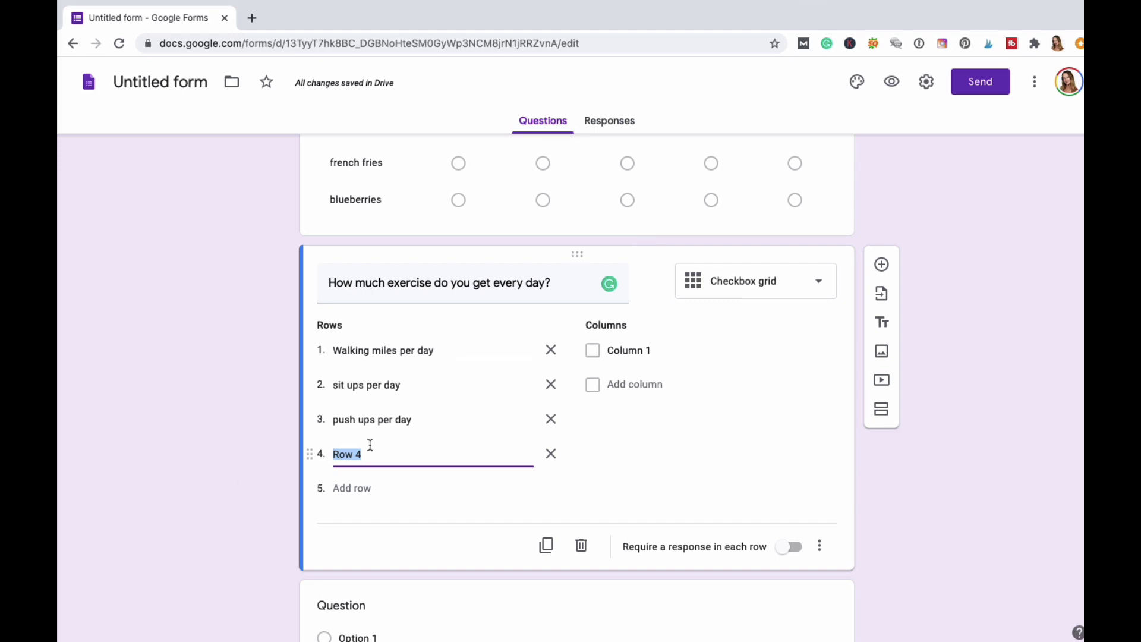
{"action": "type", "text": "ju"}
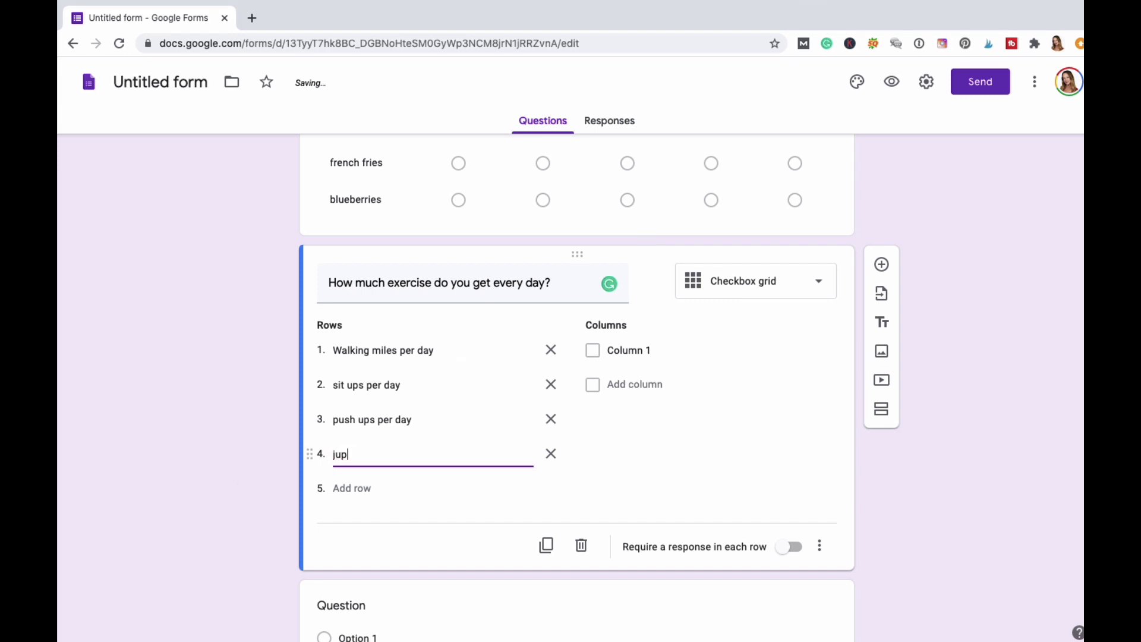
{"action": "type", "text": "mping jacks"}
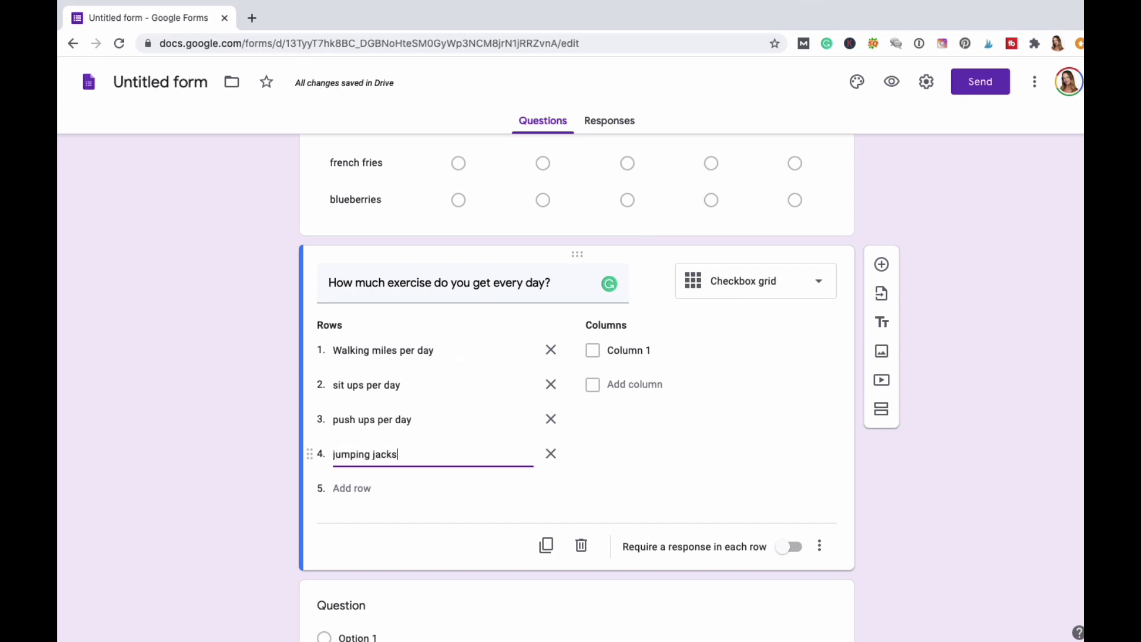
{"action": "key", "text": "Tab"}
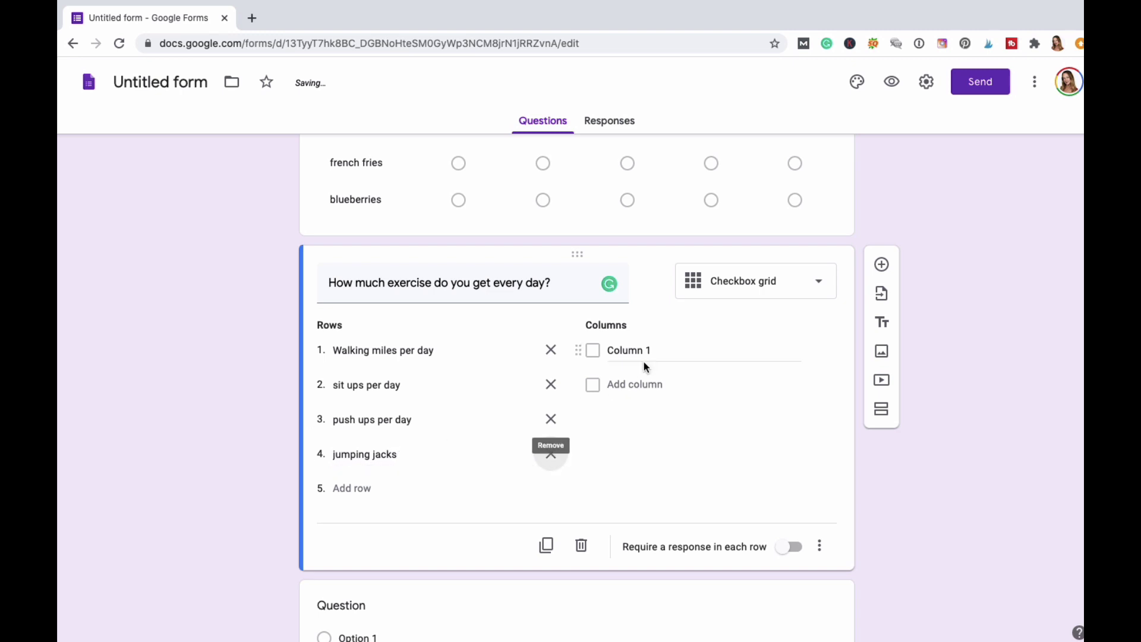
{"action": "left_click", "coordinate": [345, 494]}
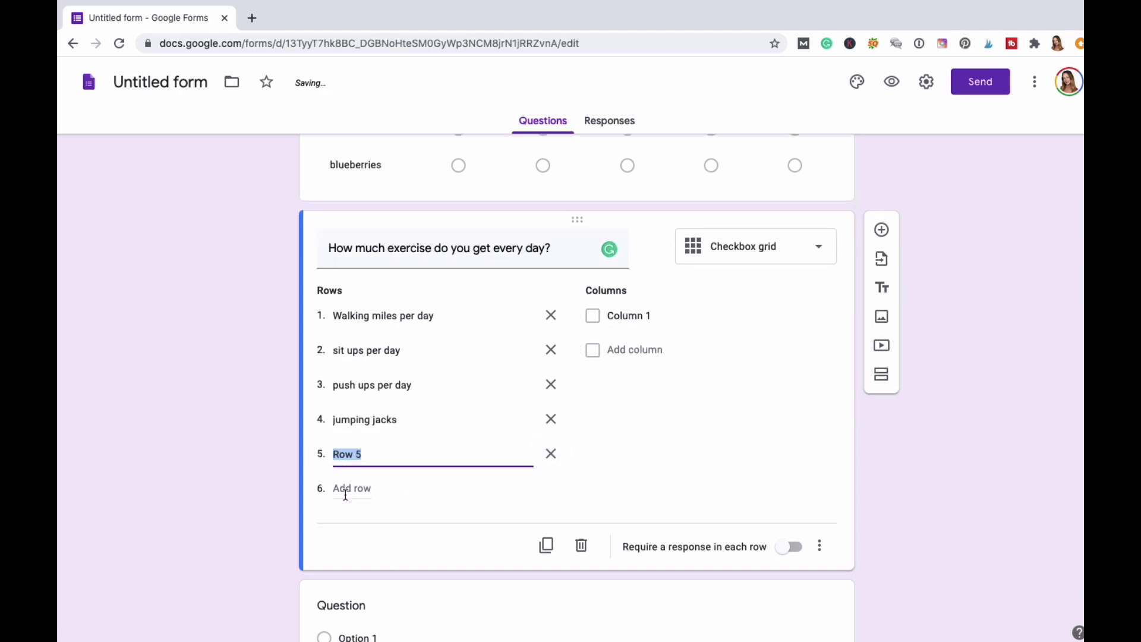
{"action": "type", "text": "card"}
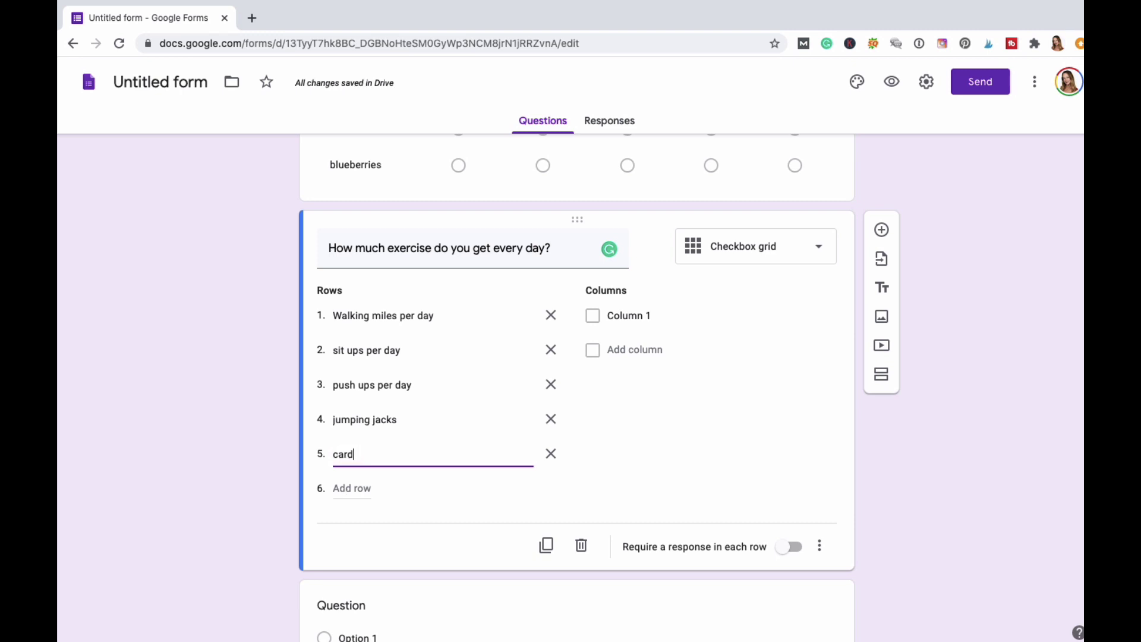
{"action": "key", "text": "BackSpace"}
{"action": "key", "text": "BackSpace"}
{"action": "key", "text": "BackSpace"}
{"action": "key", "text": "BackSpace"}
{"action": "key", "text": "BackSpace"}
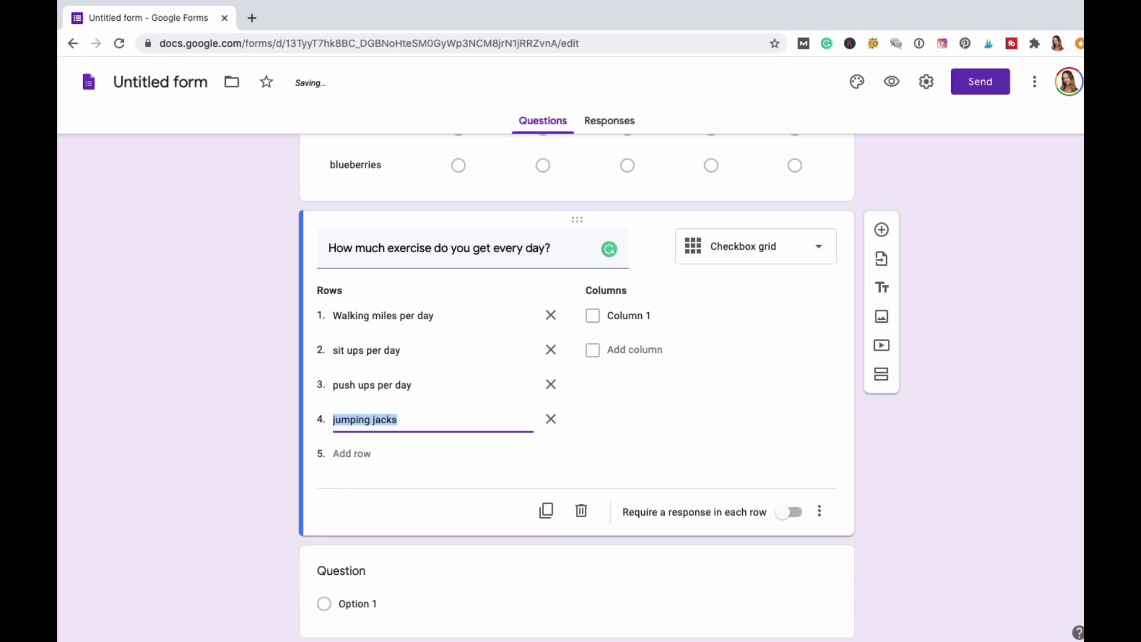
{"action": "key", "text": "Return"}
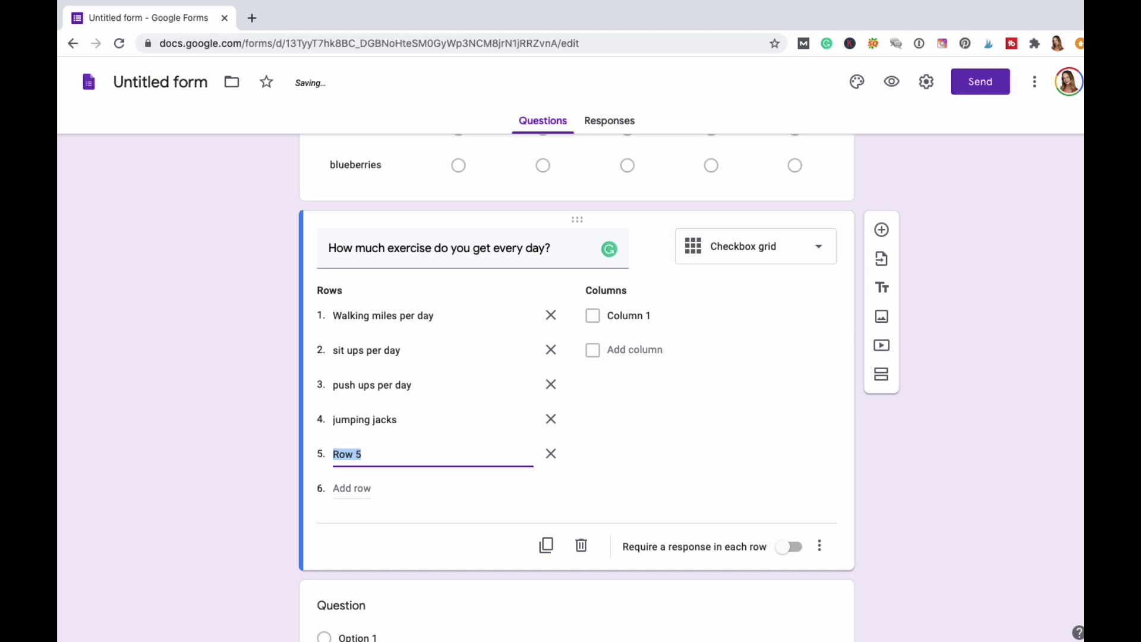
{"action": "type", "text": "jumping rope"}
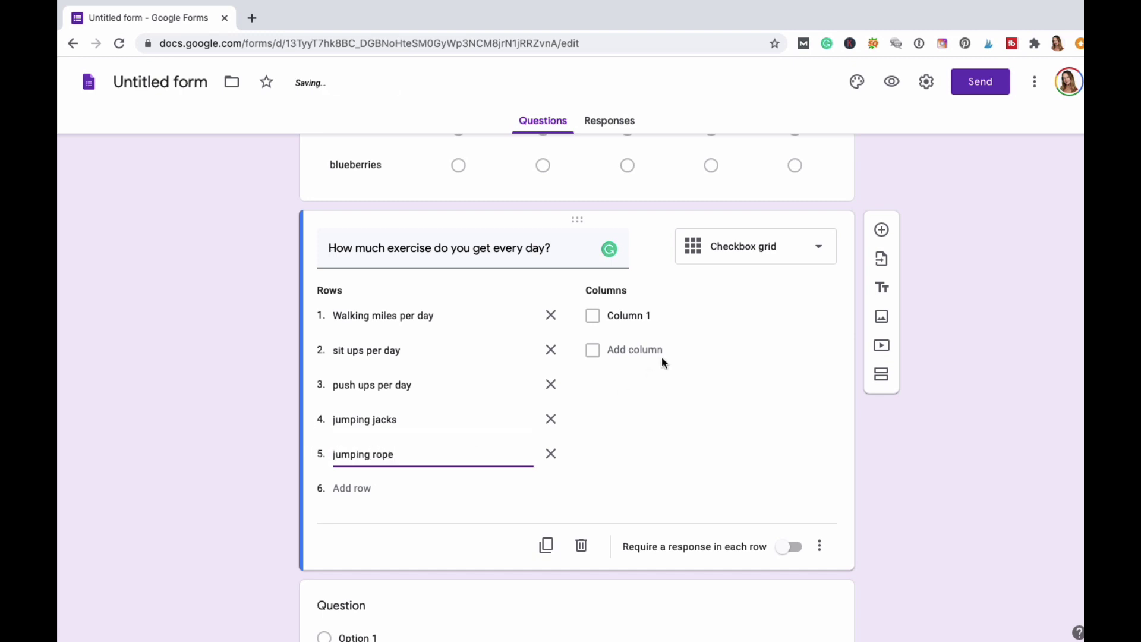
Label the first two columns '1 x per day' and '2 x per day'.
{"action": "left_click", "coordinate": [630, 316]}
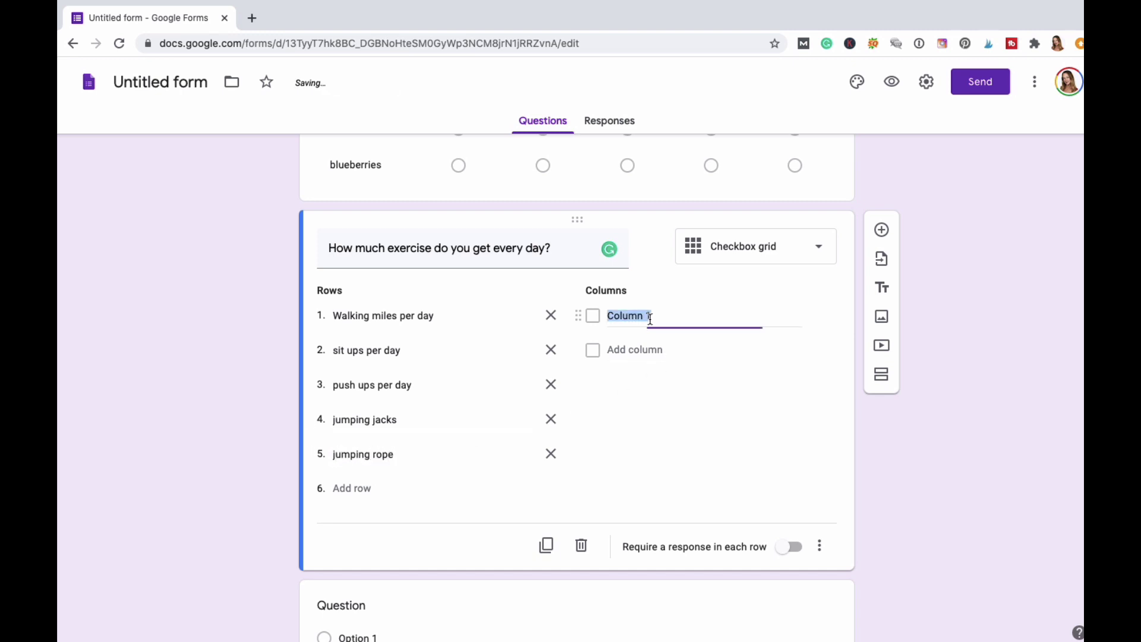
{"action": "type", "text": "1"}
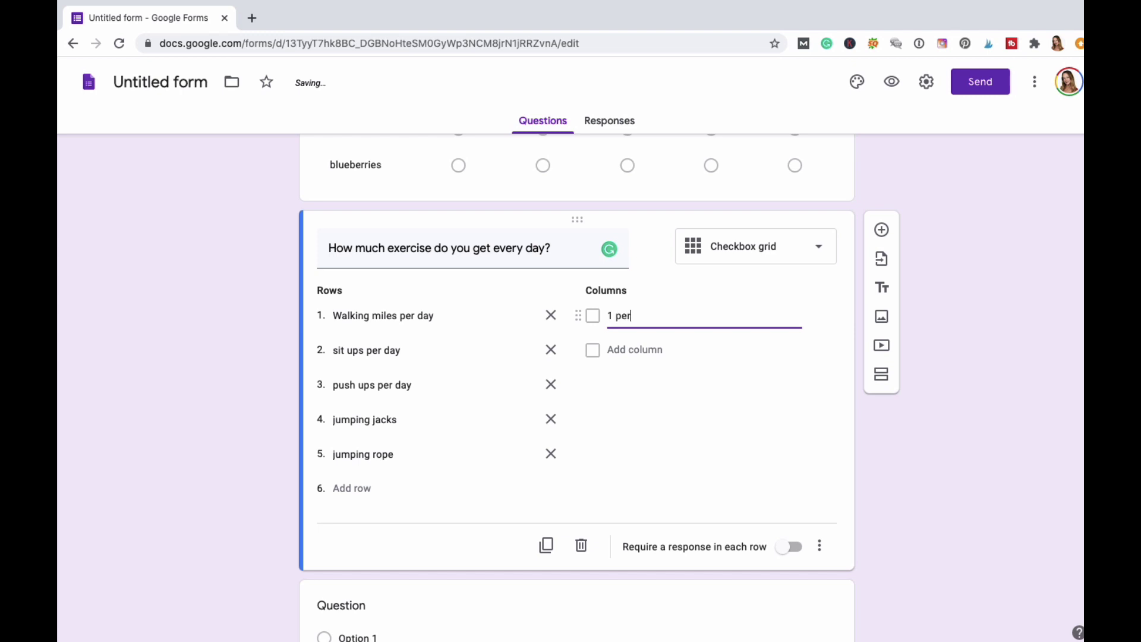
{"action": "type", "text": " pe"}
{"action": "key", "text": "BackSpace"}
{"action": "key", "text": "BackSpace"}
{"action": "type", "text": "per day"}
{"action": "key", "text": "Tab"}
{"action": "type", "text": "2 per"}
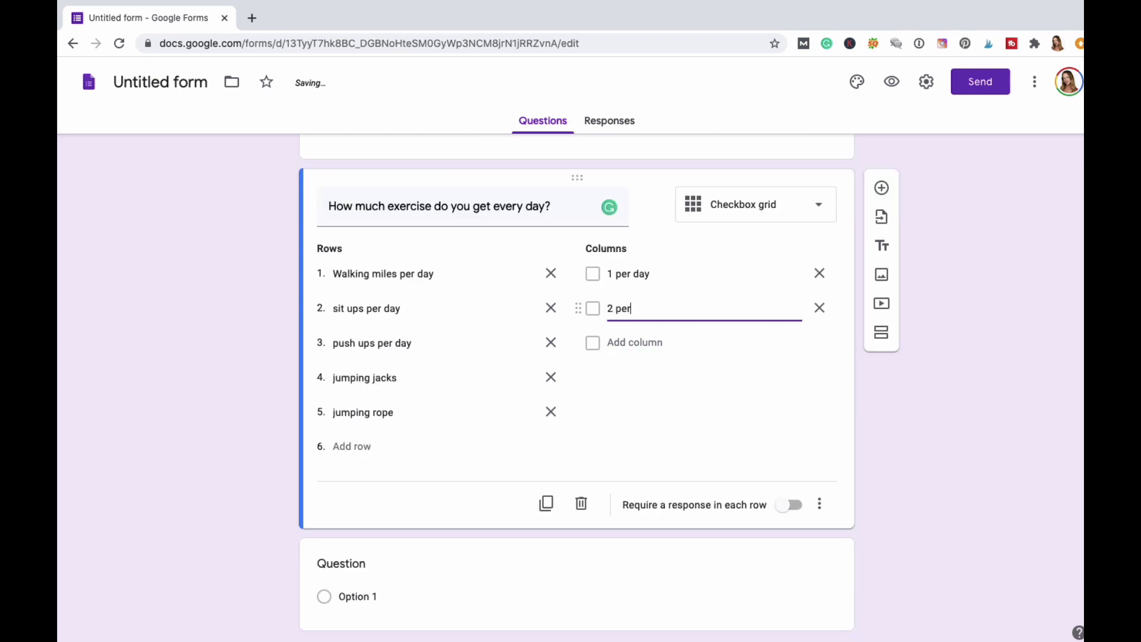
{"action": "type", "text": " day"}
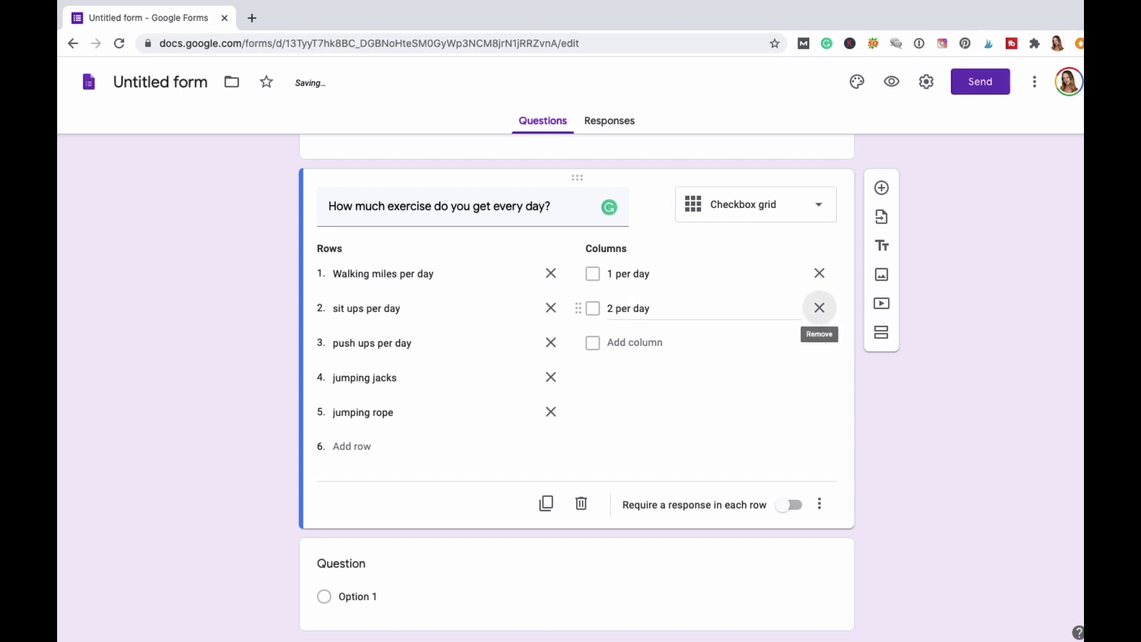
{"action": "left_click", "coordinate": [635, 342]}
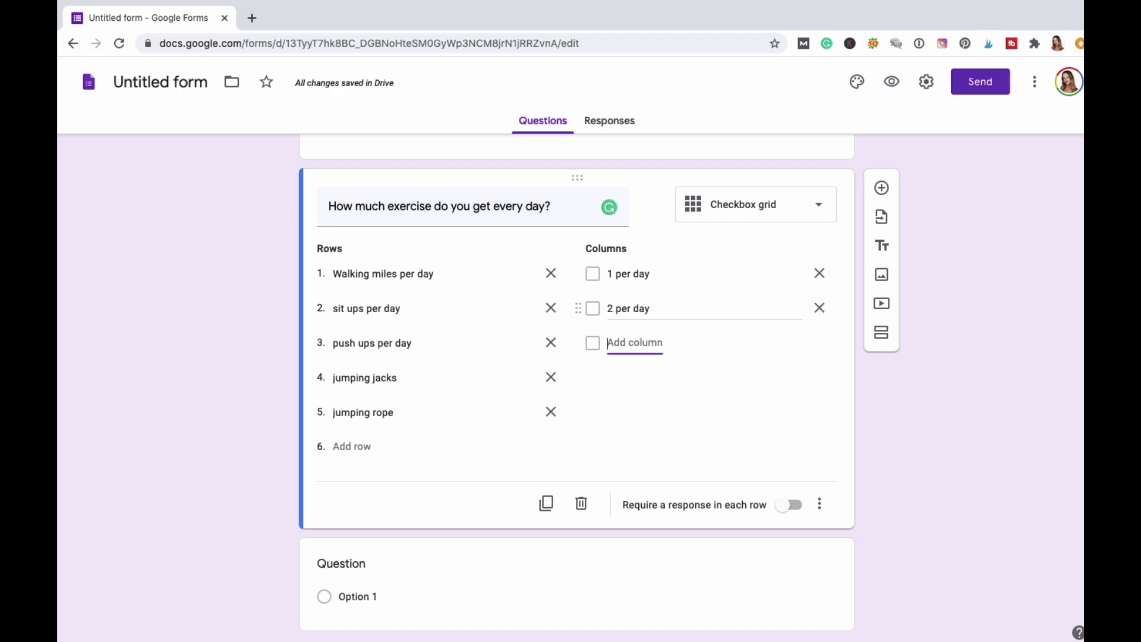
{"action": "triple_click", "coordinate": [633, 273]}
{"action": "right_click", "coordinate": [633, 273]}
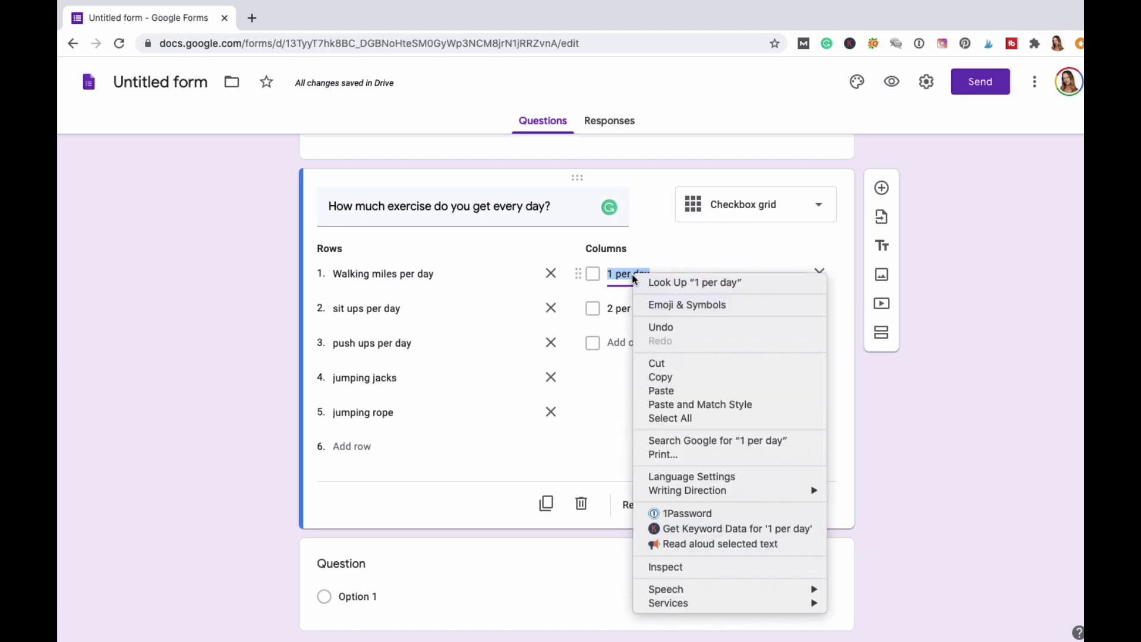
{"action": "left_click", "coordinate": [660, 266]}
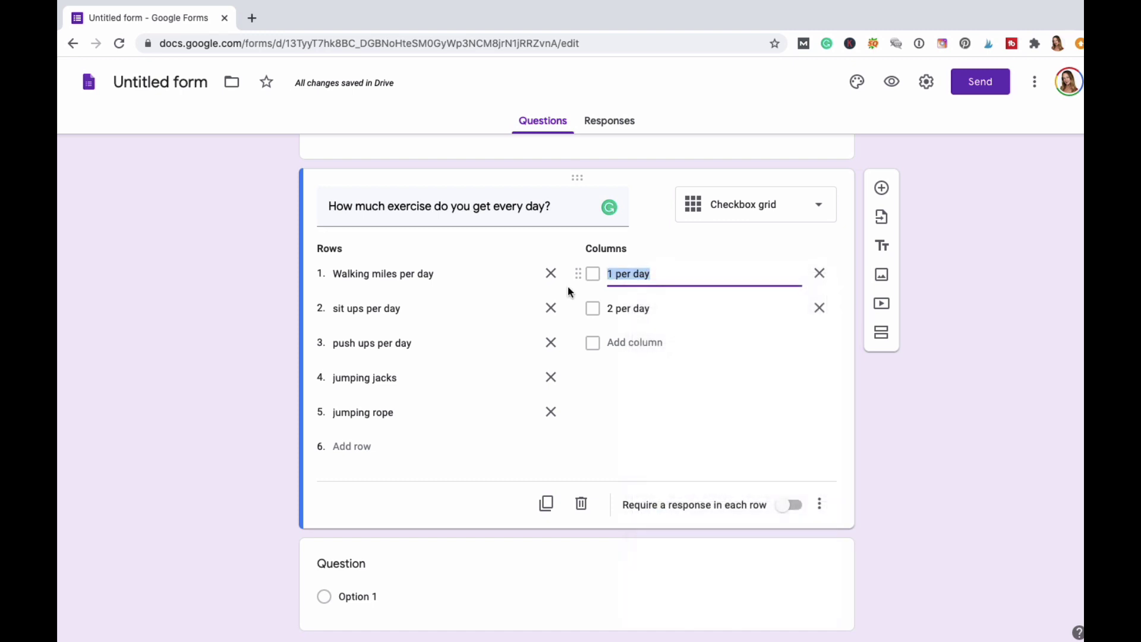
{"action": "type", "text": "1 x per d"}
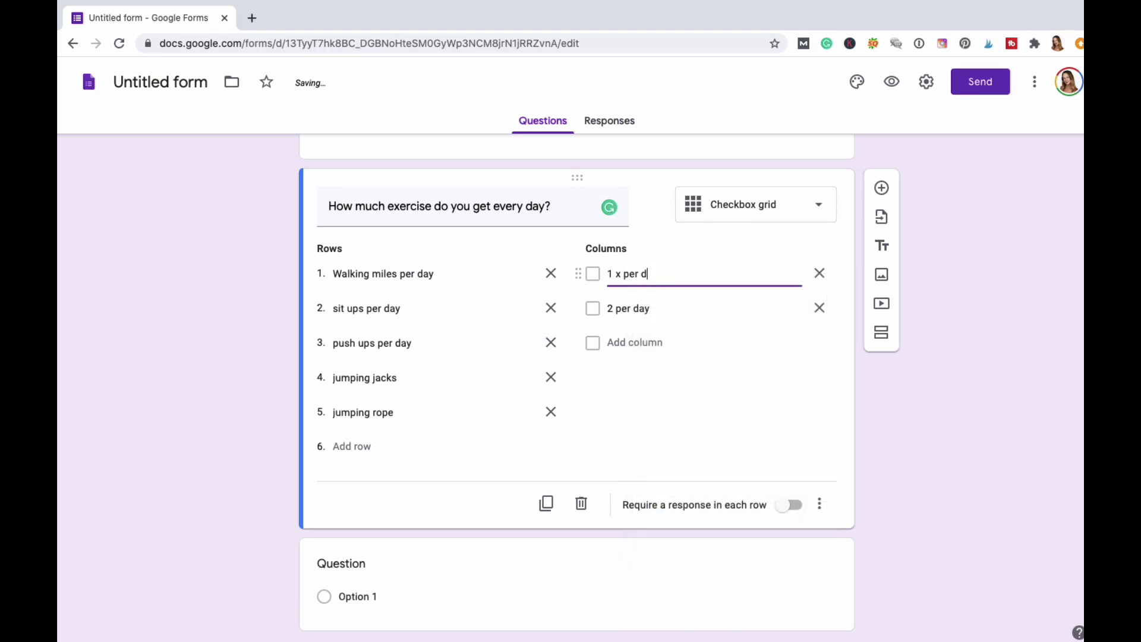
{"action": "type", "text": "ay"}
{"action": "key", "text": "Tab"}
{"action": "key", "text": "Tab"}
{"action": "type", "text": "2"}
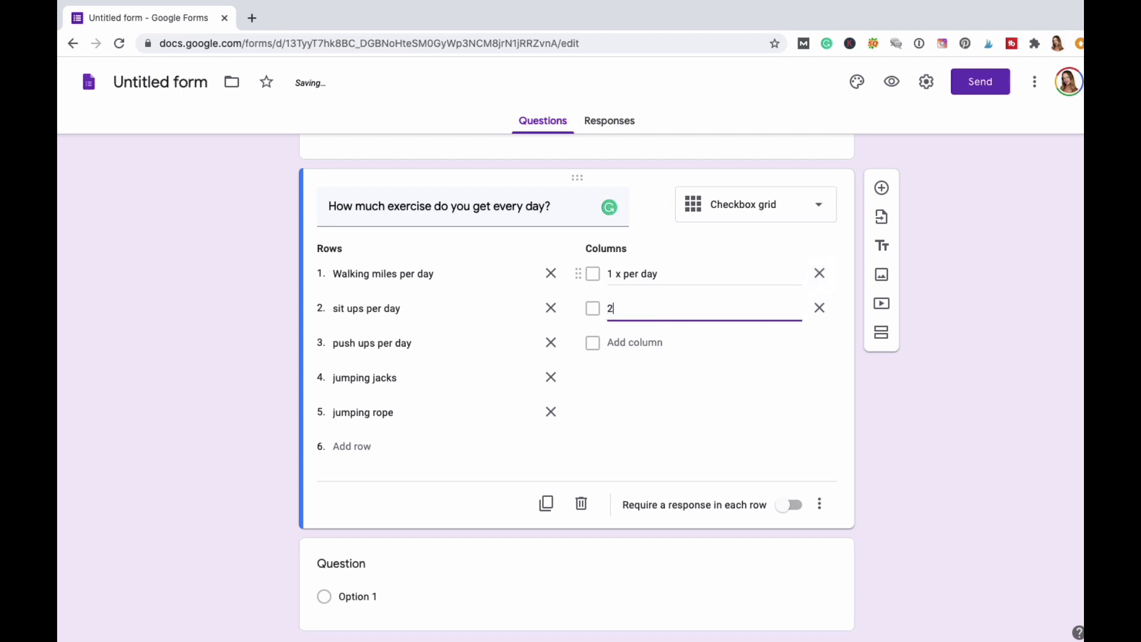
{"action": "type", "text": " x per day"}
Add columns '3 x per day', '4 times per day', '5 times per day' and 'Other'.
{"action": "key", "text": "Return"}
{"action": "type", "text": "3 x"}
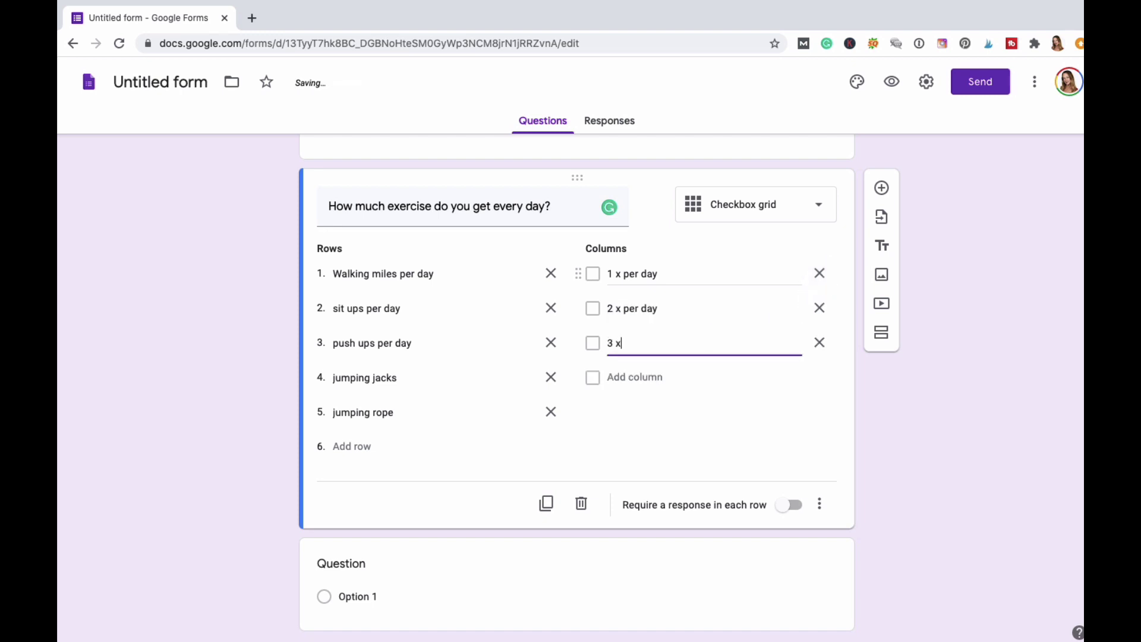
{"action": "type", "text": " per day"}
{"action": "key", "text": "Return"}
{"action": "type", "text": "4 times per day"}
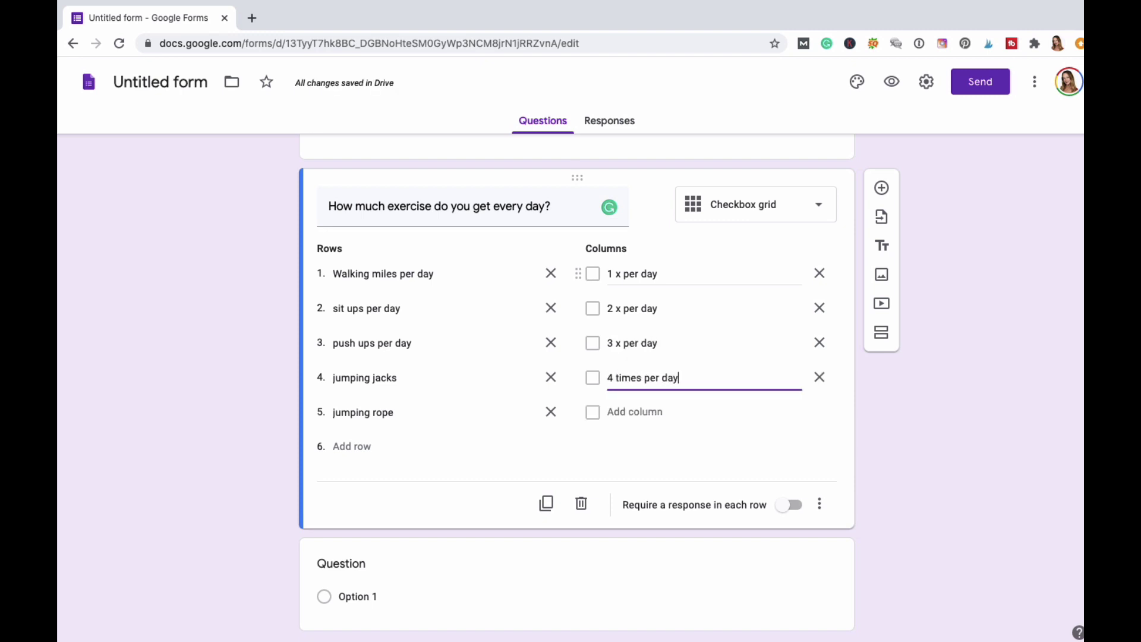
{"action": "key", "text": "Return"}
{"action": "type", "text": "5 time"}
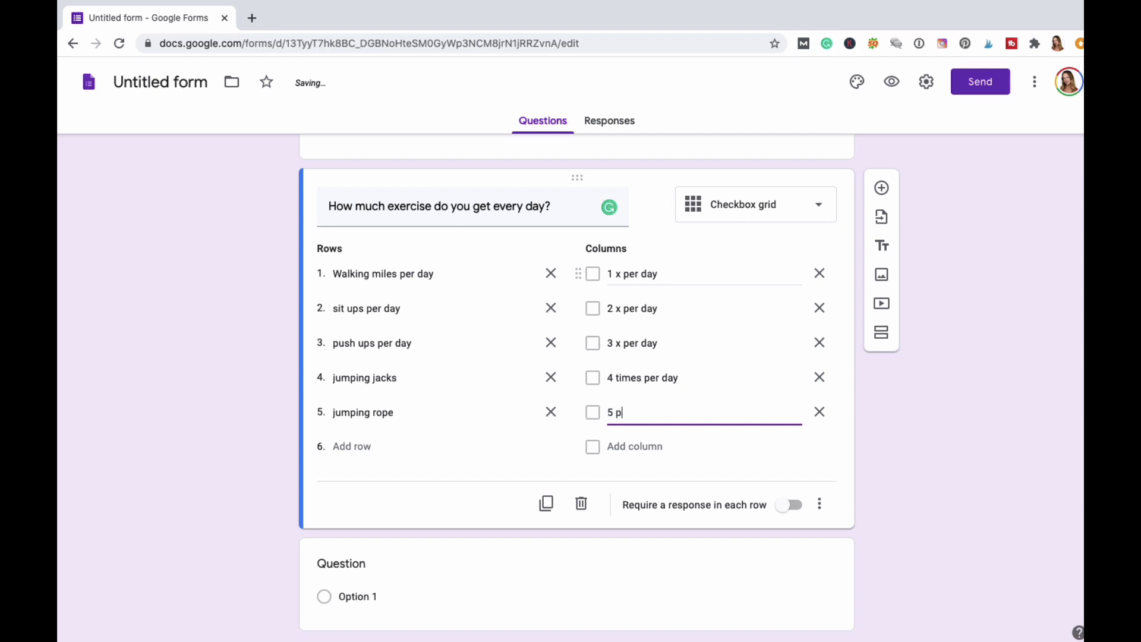
{"action": "type", "text": "s per day"}
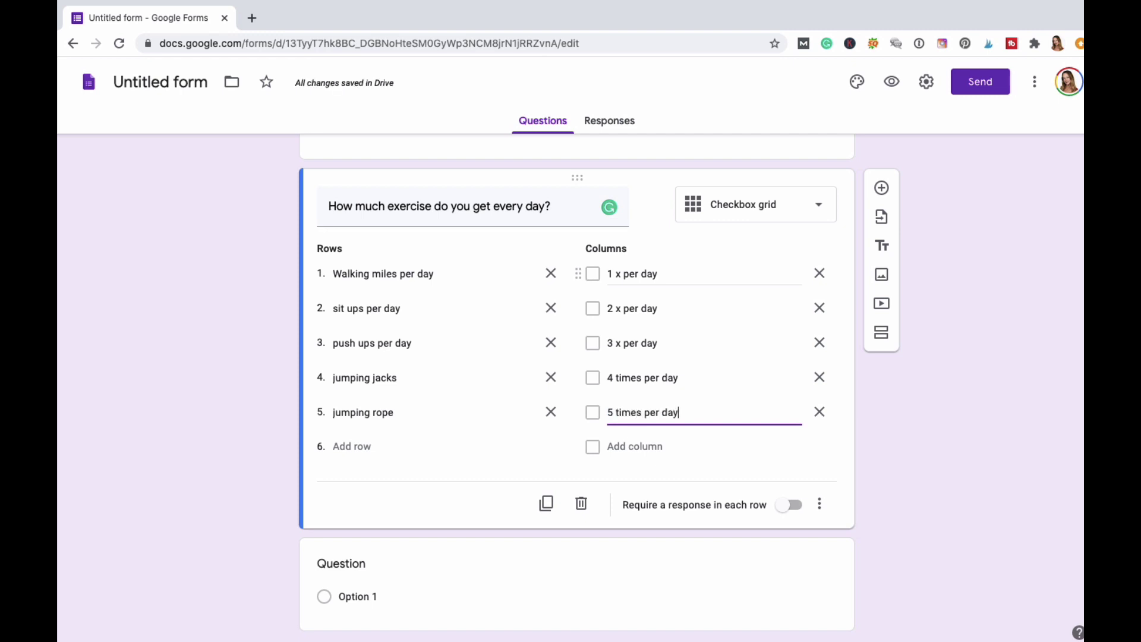
{"action": "left_click", "coordinate": [630, 451]}
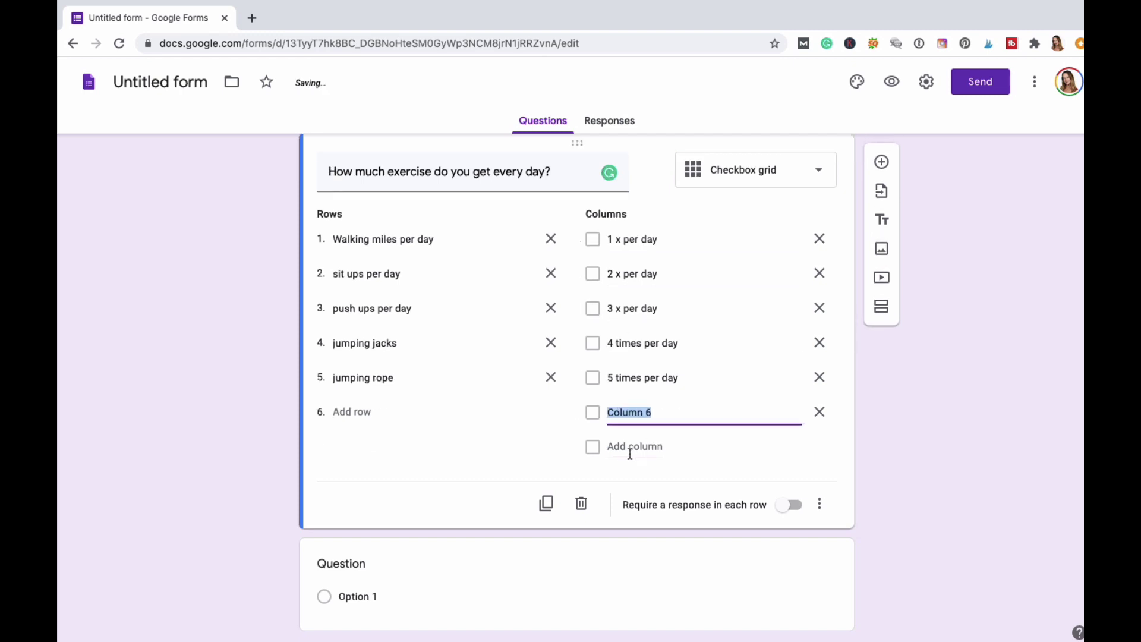
{"action": "type", "text": "Other"}
Turn on 'Require a response in each row' for the exercise grid and add two blank questions below.
{"action": "left_click", "coordinate": [791, 505]}
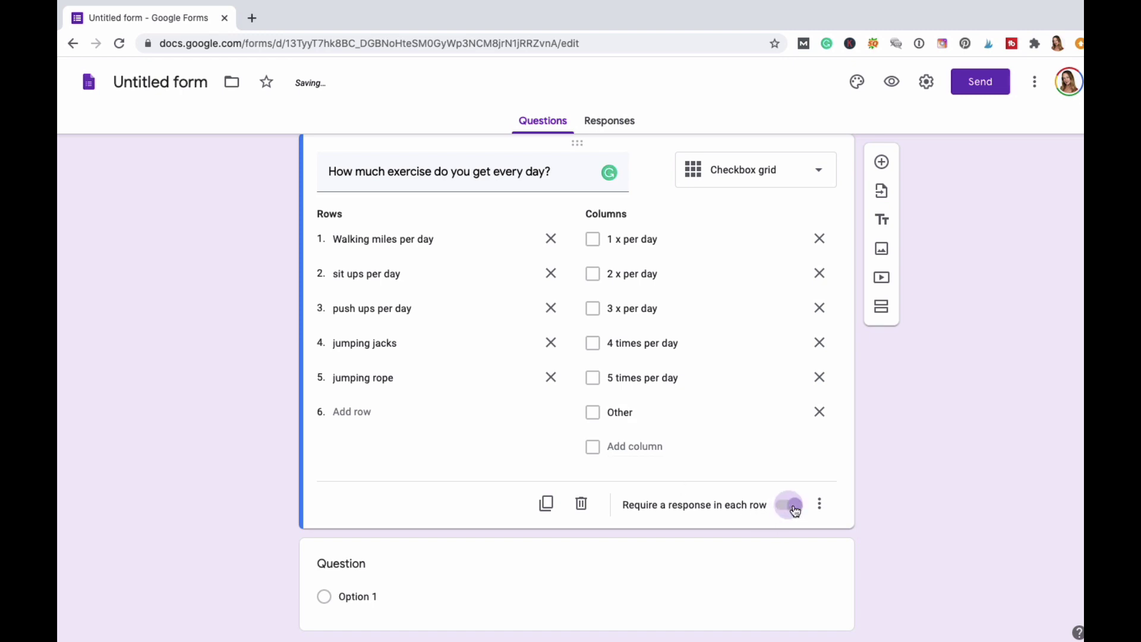
{"action": "left_click", "coordinate": [882, 162]}
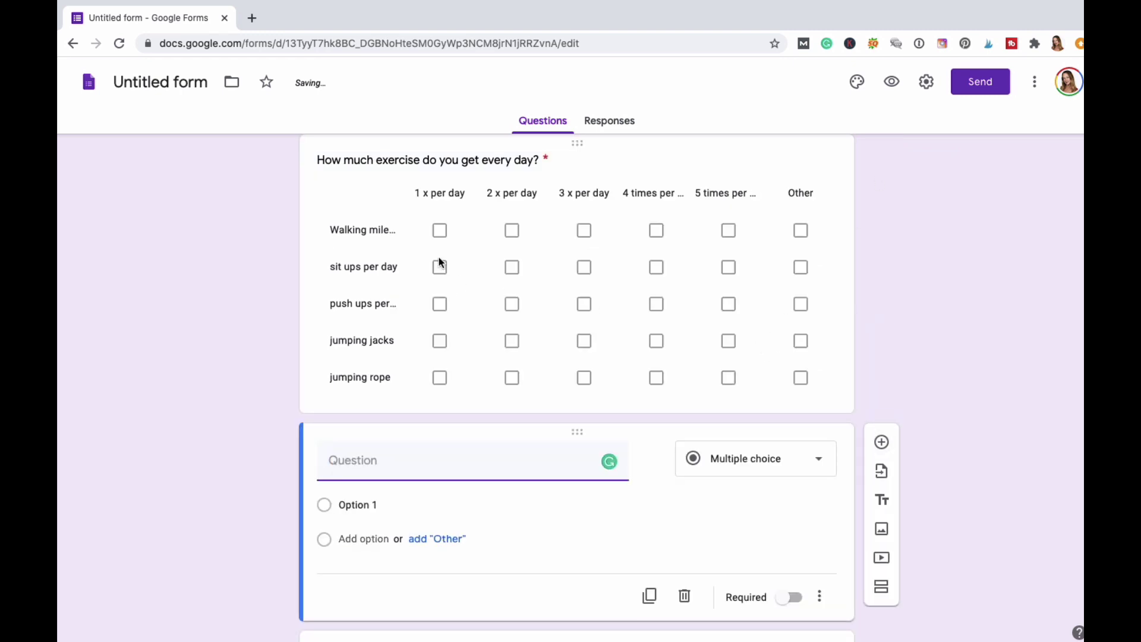
{"action": "scroll", "coordinate": [442, 229], "scroll_direction": "up", "scroll_amount": 6}
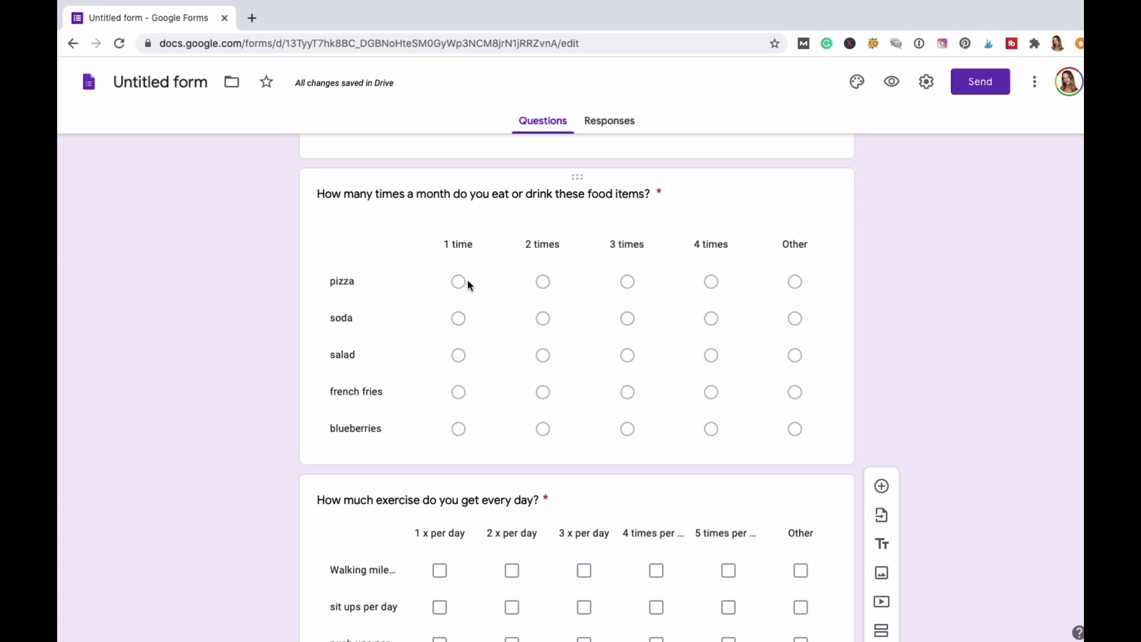
{"action": "scroll", "coordinate": [467, 279], "scroll_direction": "down", "scroll_amount": 4}
{"action": "scroll", "coordinate": [468, 280], "scroll_direction": "down", "scroll_amount": 4}
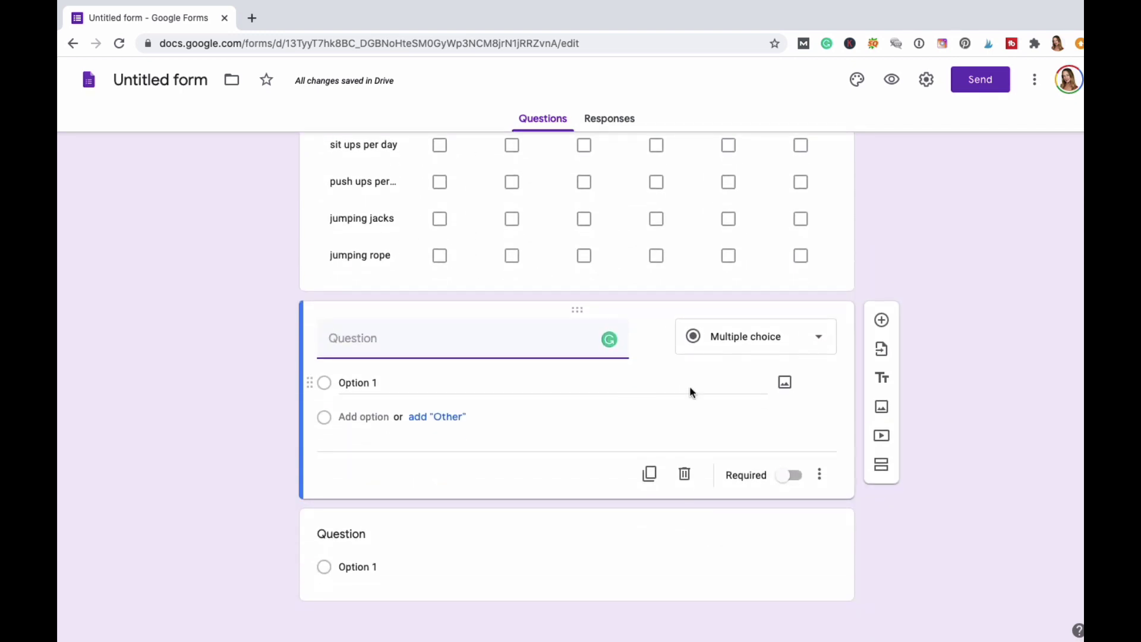
{"action": "left_click", "coordinate": [883, 323]}
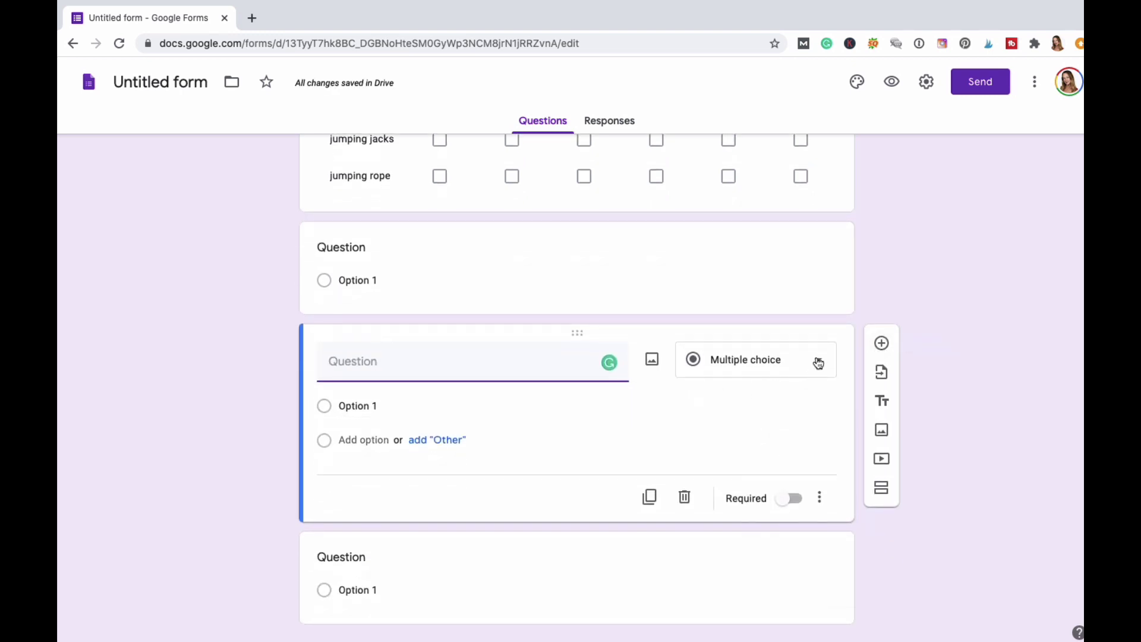
Make the new question a Date question titled 'What is the best time for you to schedule an appointment?'.
{"action": "left_click", "coordinate": [818, 361]}
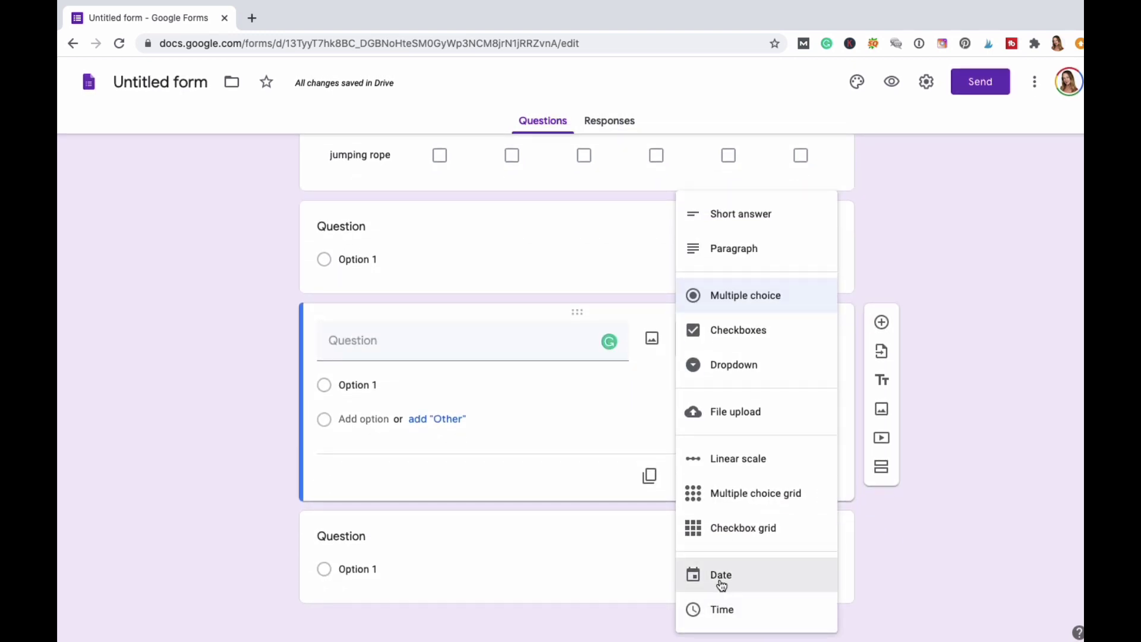
{"action": "left_click", "coordinate": [721, 583]}
{"action": "left_click", "coordinate": [396, 385]}
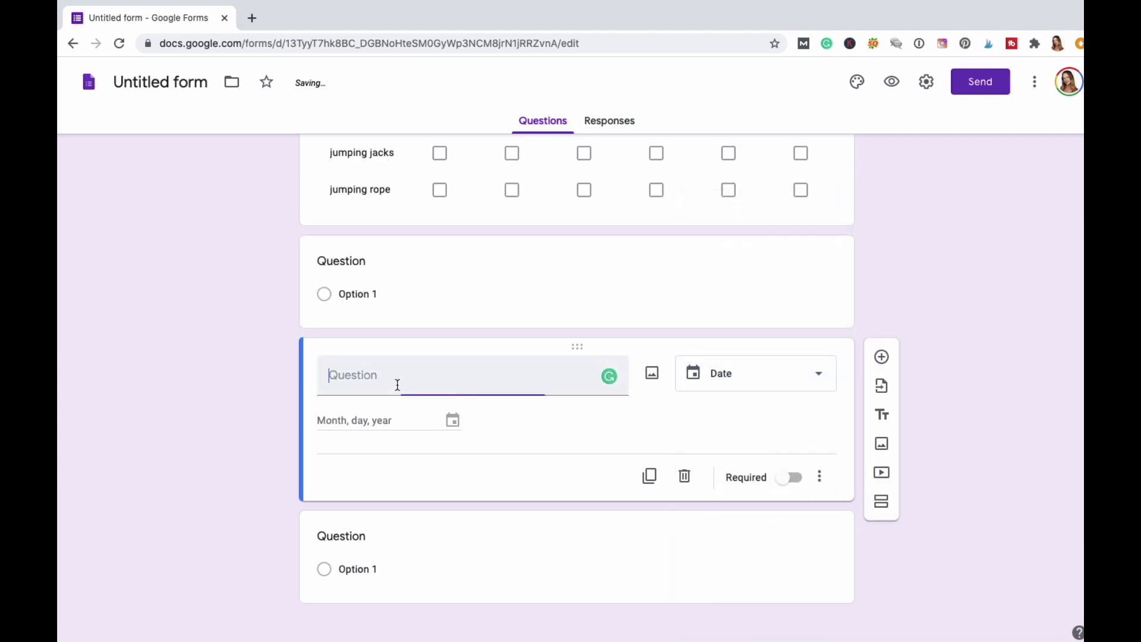
{"action": "type", "text": "What is the best time t"}
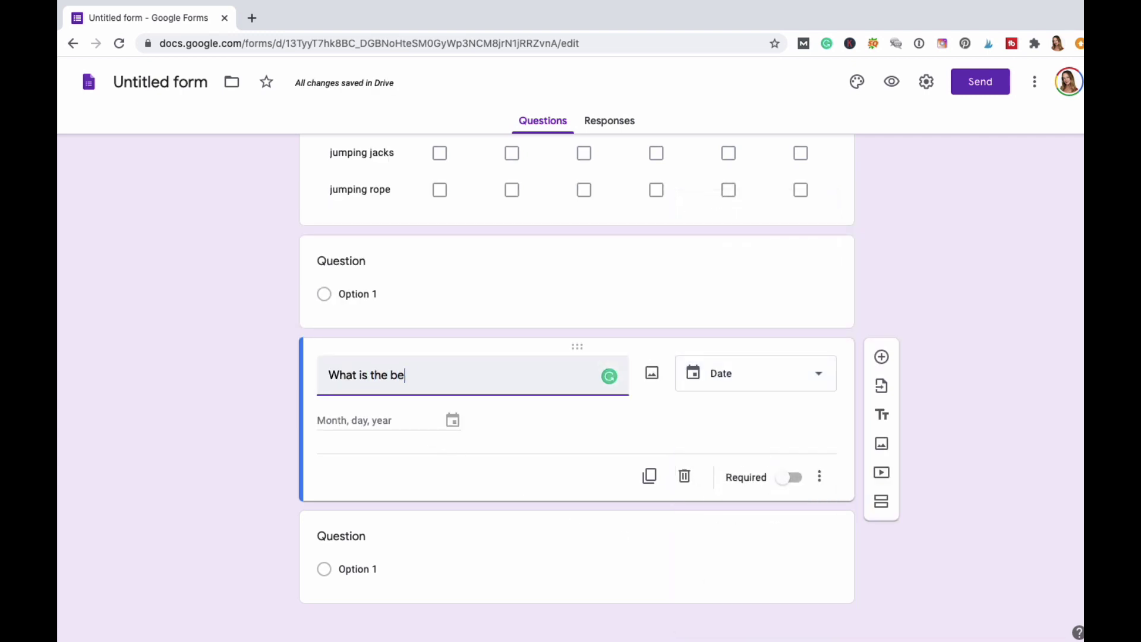
{"action": "key", "text": "BackSpace"}
{"action": "type", "text": "for you to sch"}
{"action": "key", "text": "BackSpace"}
{"action": "key", "text": "BackSpace"}
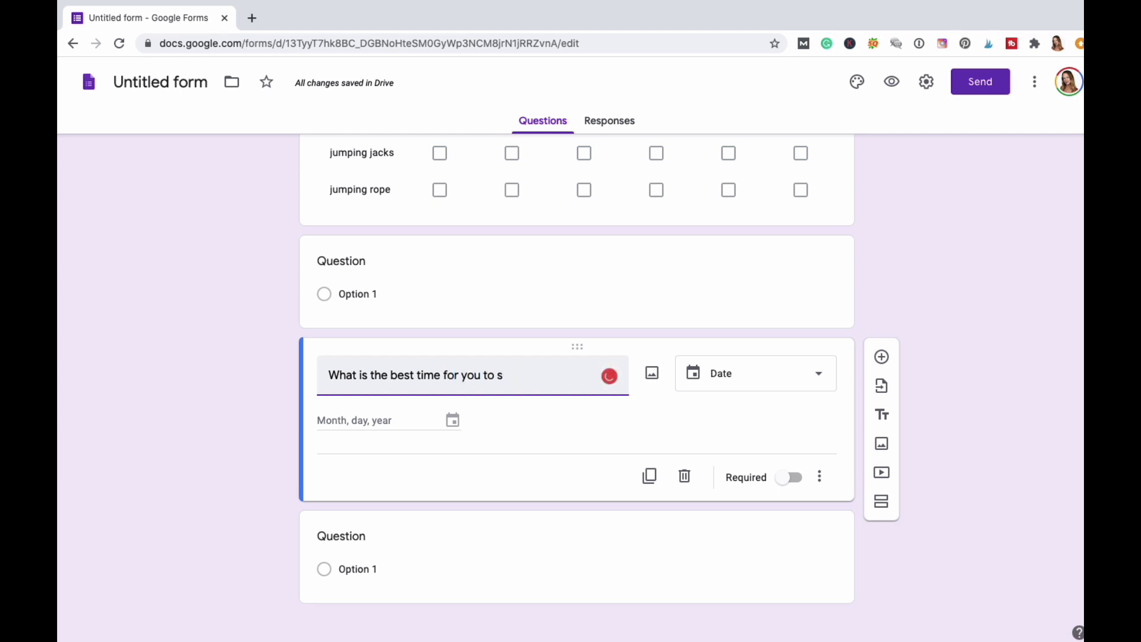
{"action": "type", "text": "chedule ana"}
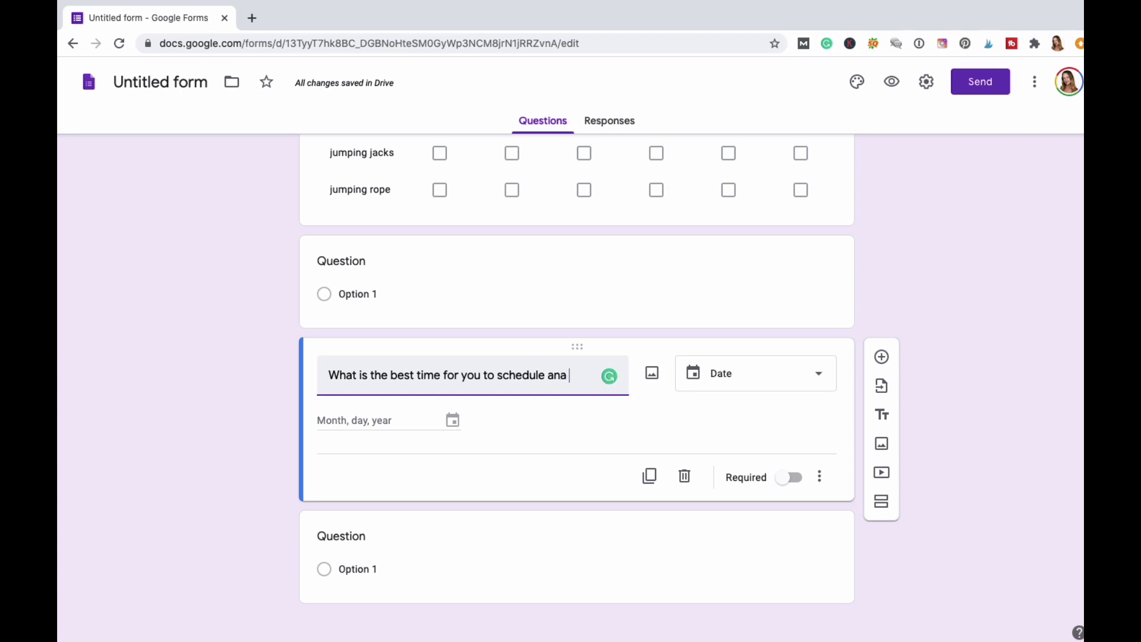
{"action": "key", "text": "BackSpace"}
{"action": "type", "text": "appointment?"}
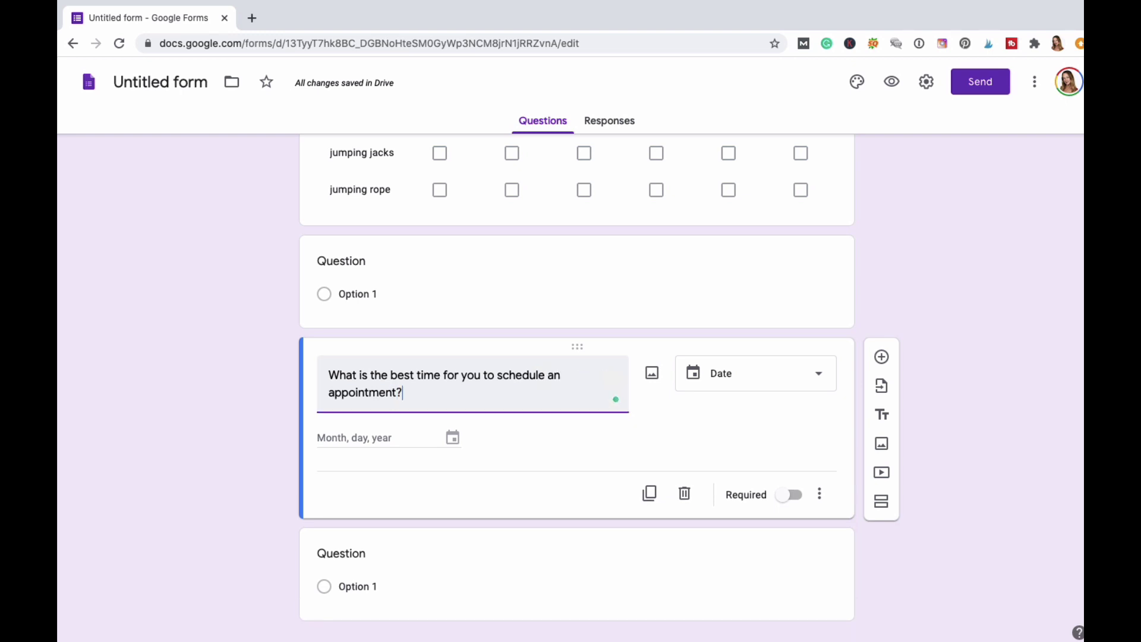
{"action": "left_click", "coordinate": [411, 440]}
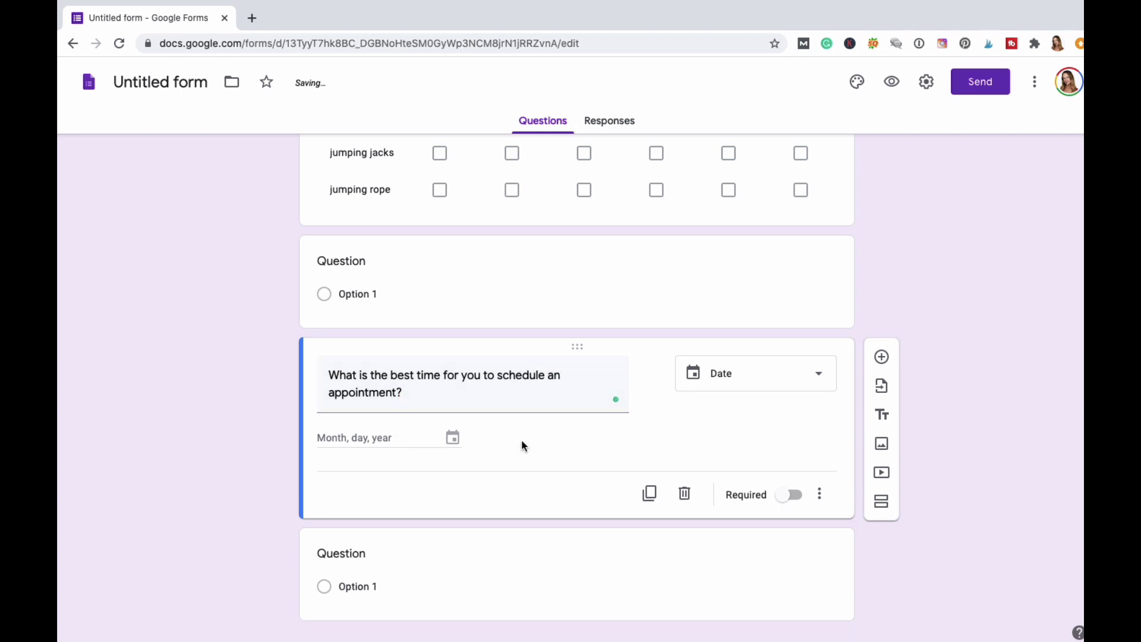
Add a blank question below, then change 'time' to 'day' in the Date question's title.
{"action": "left_click", "coordinate": [818, 376]}
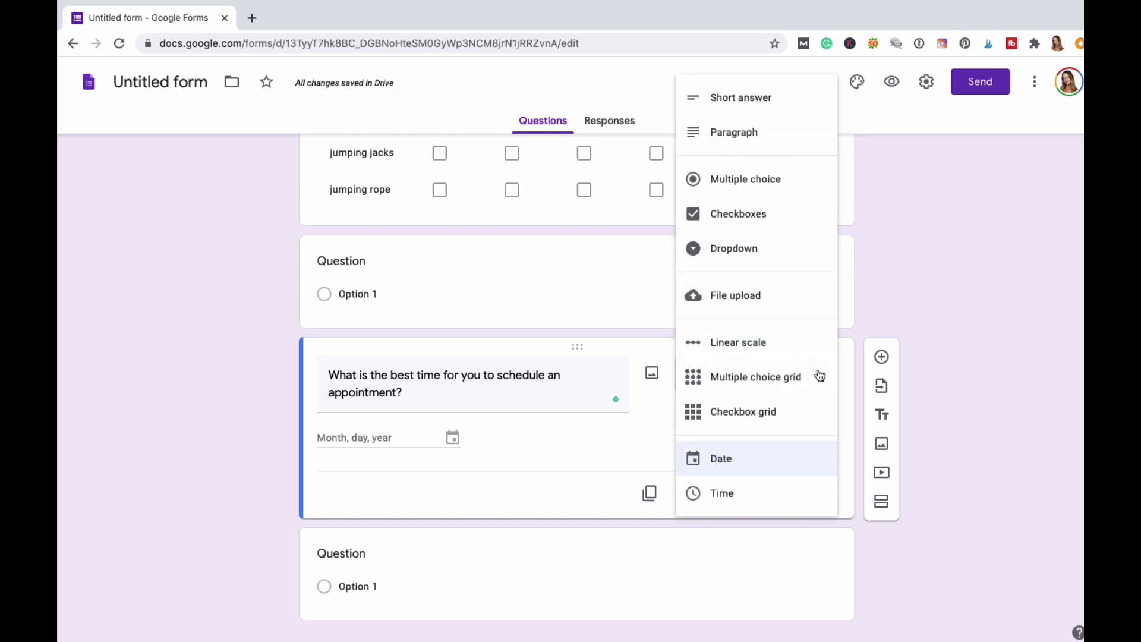
{"action": "left_click", "coordinate": [722, 459]}
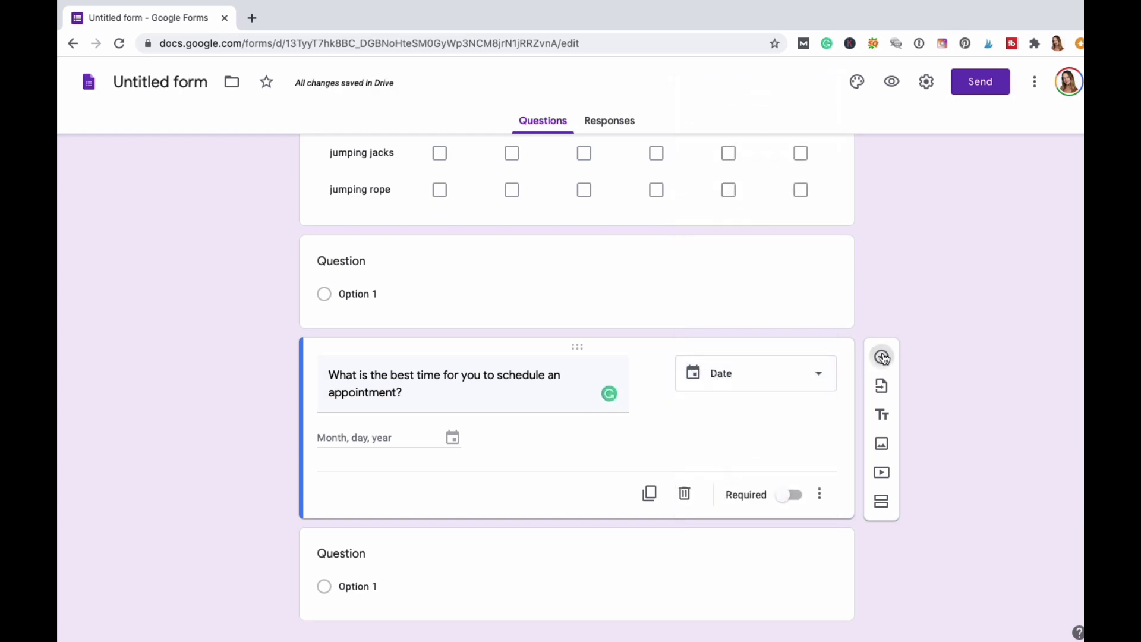
{"action": "left_click", "coordinate": [882, 357]}
{"action": "left_click", "coordinate": [442, 364]}
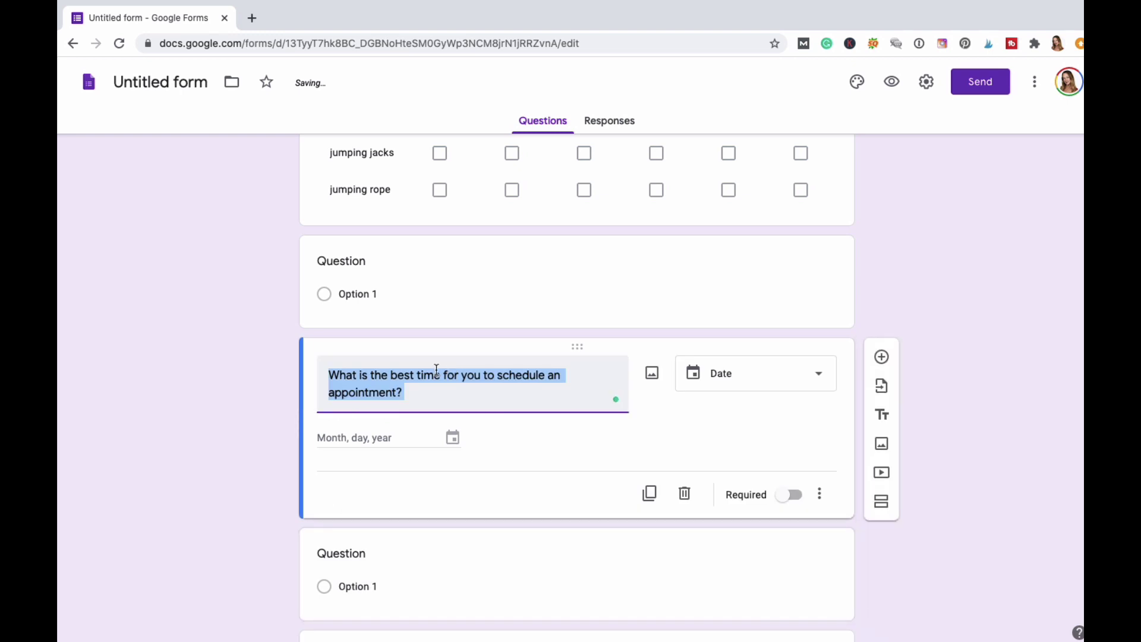
{"action": "double_click", "coordinate": [438, 376]}
{"action": "key", "text": "BackSpace"}
{"action": "type", "text": "day"}
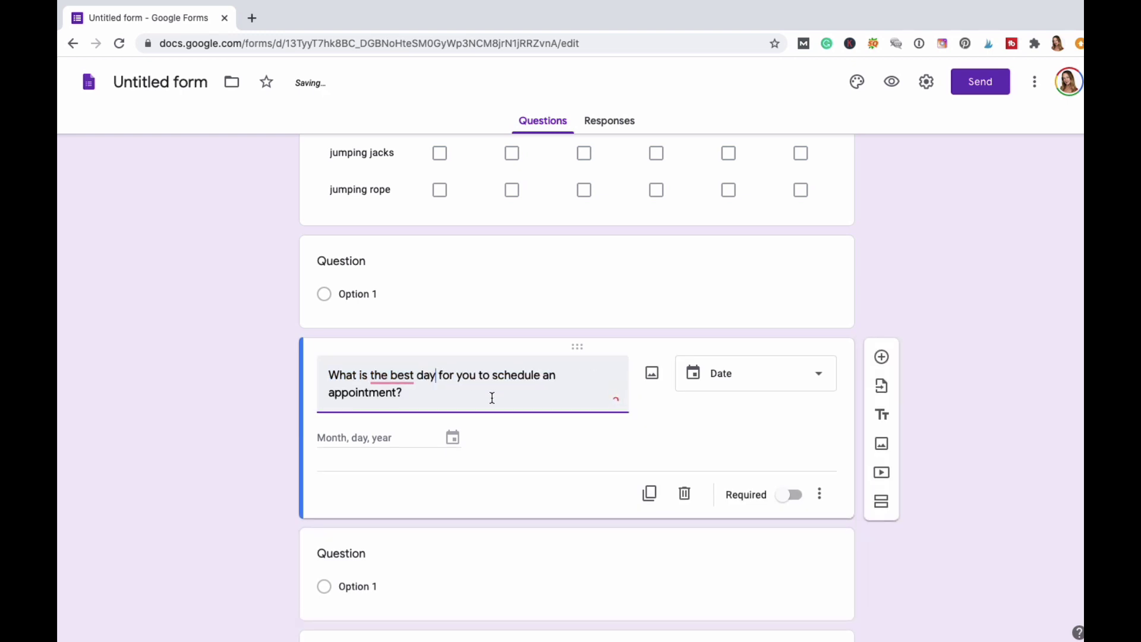
Add a Time question asking 'What is the best time for your appt?'.
{"action": "left_click", "coordinate": [883, 359]}
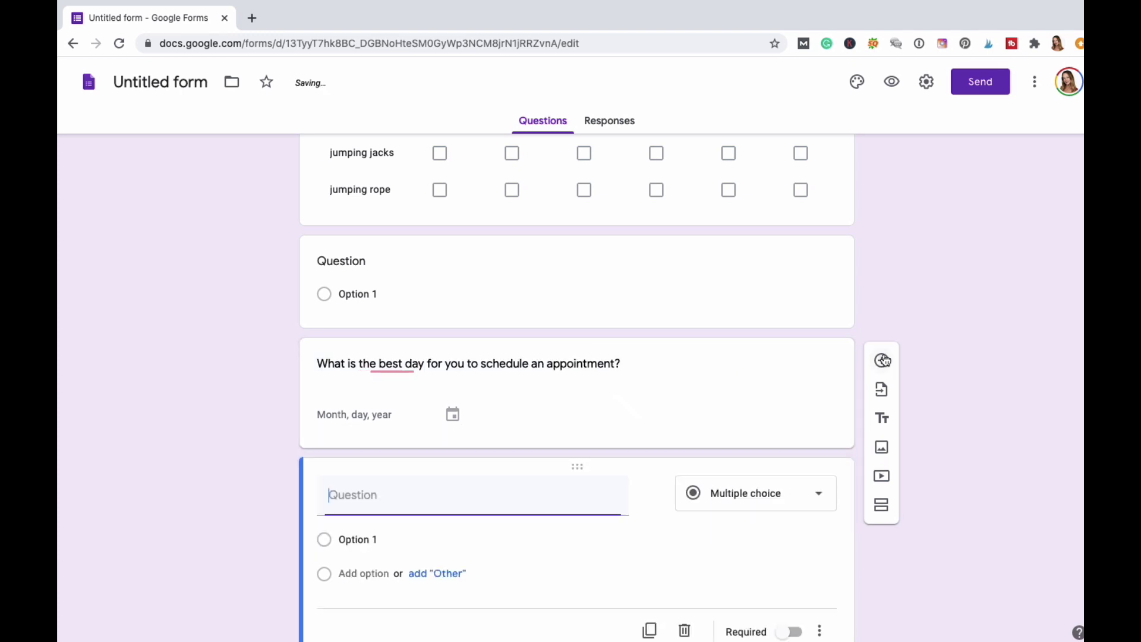
{"action": "right_click", "coordinate": [398, 472]}
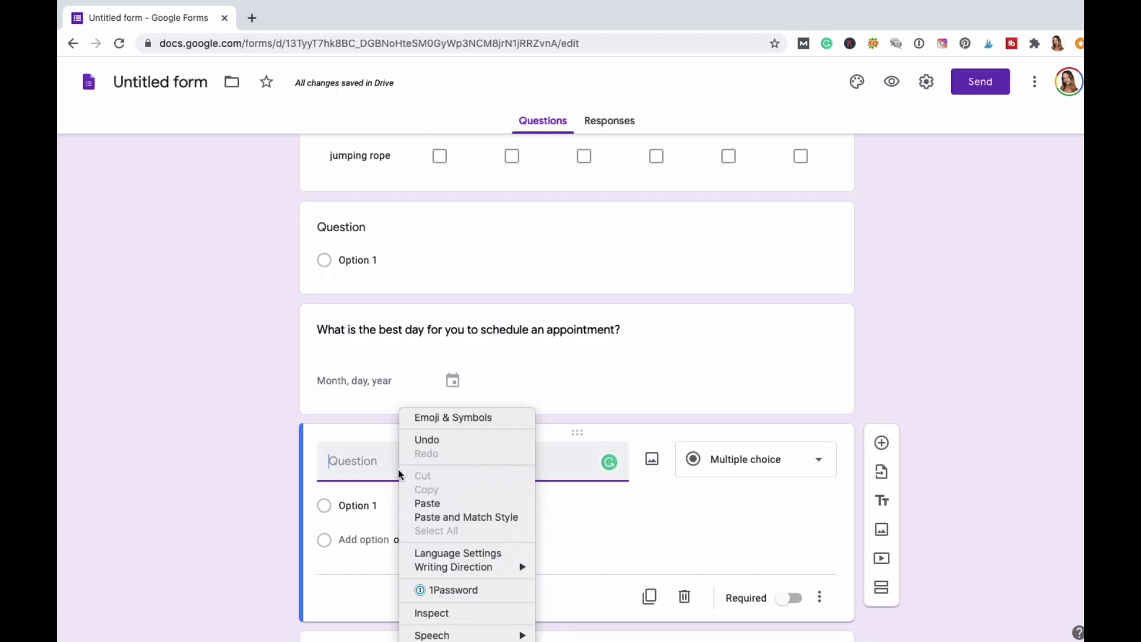
{"action": "left_click", "coordinate": [399, 469]}
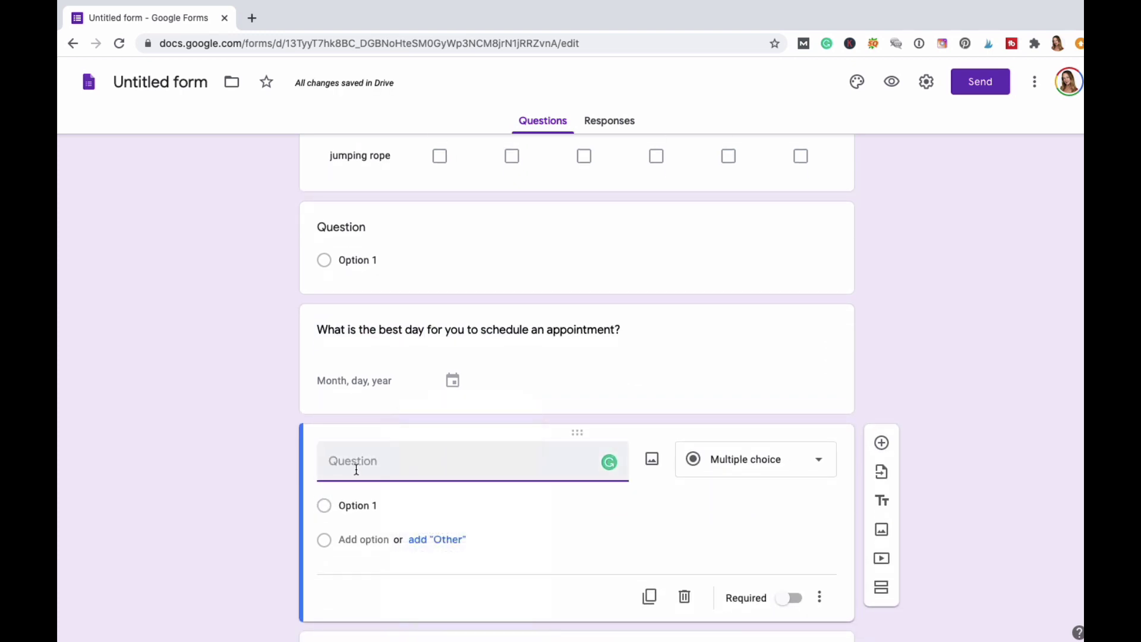
{"action": "type", "text": "M"}
{"action": "key", "text": "ctrl+z"}
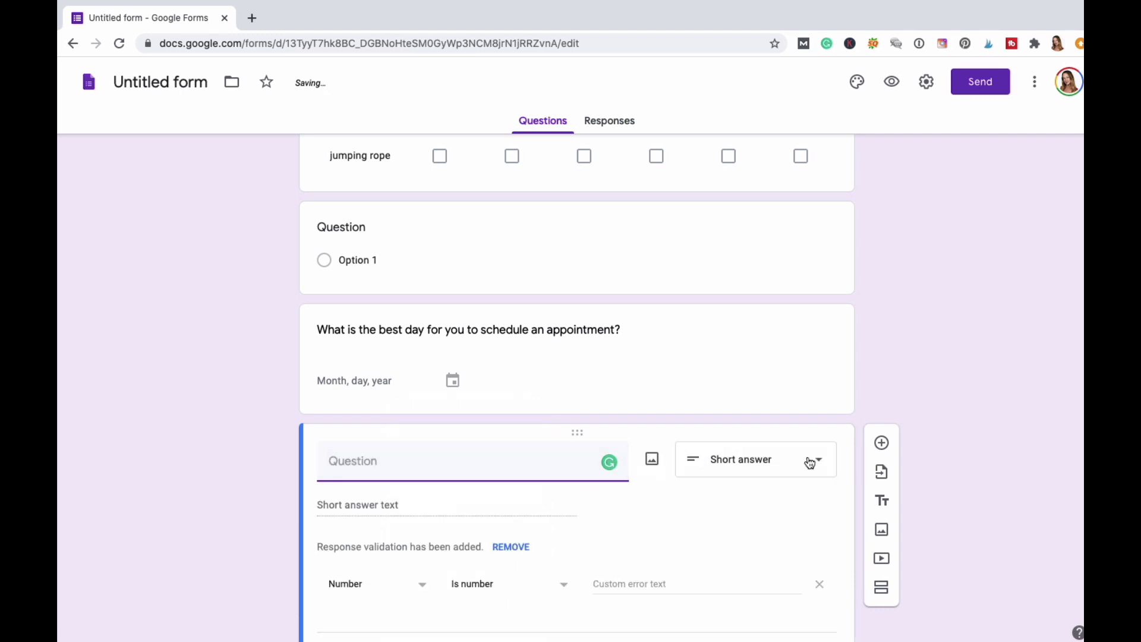
{"action": "left_click", "coordinate": [810, 464]}
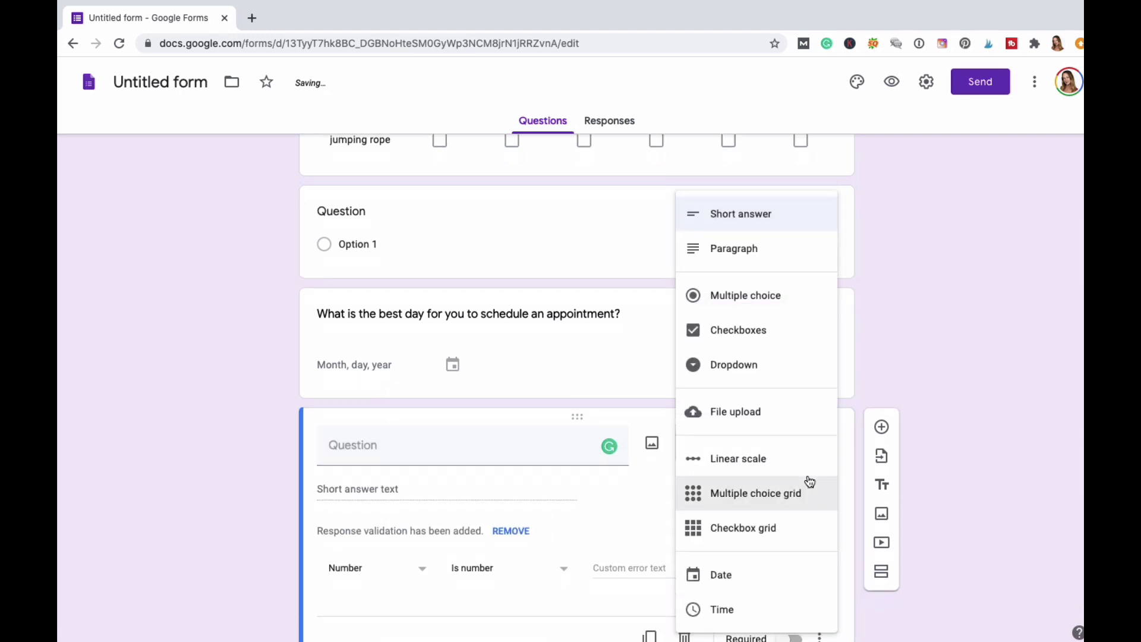
{"action": "left_click", "coordinate": [723, 615]}
{"action": "type", "text": "Wat i"}
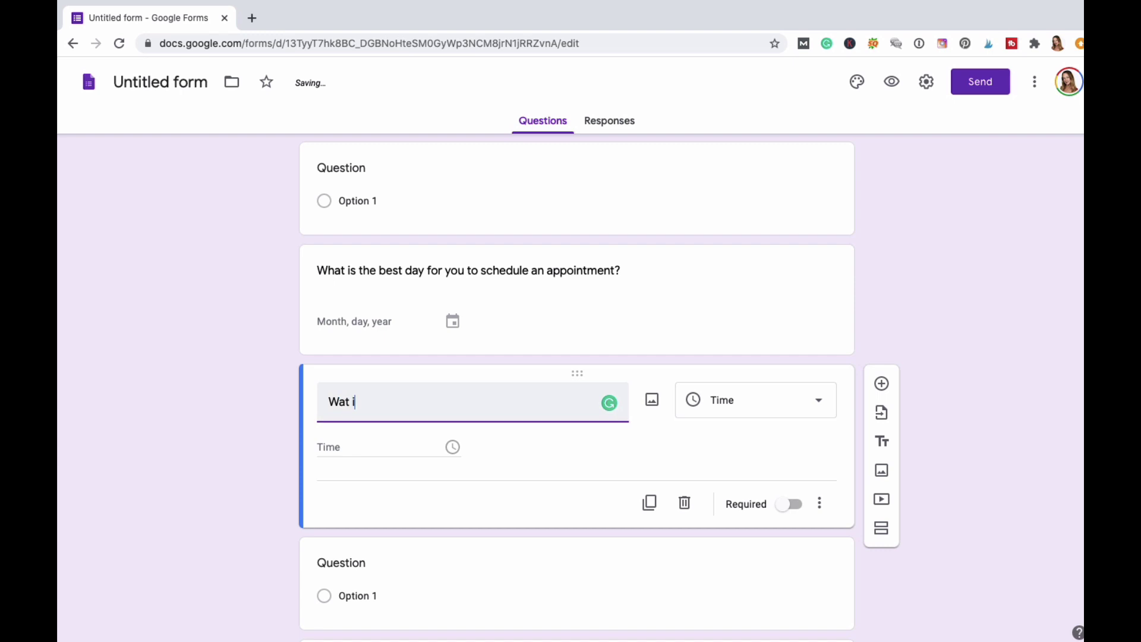
{"action": "key", "text": "BackSpace"}
{"action": "key", "text": "BackSpace"}
{"action": "key", "text": "BackSpace"}
{"action": "type", "text": "hat is the "}
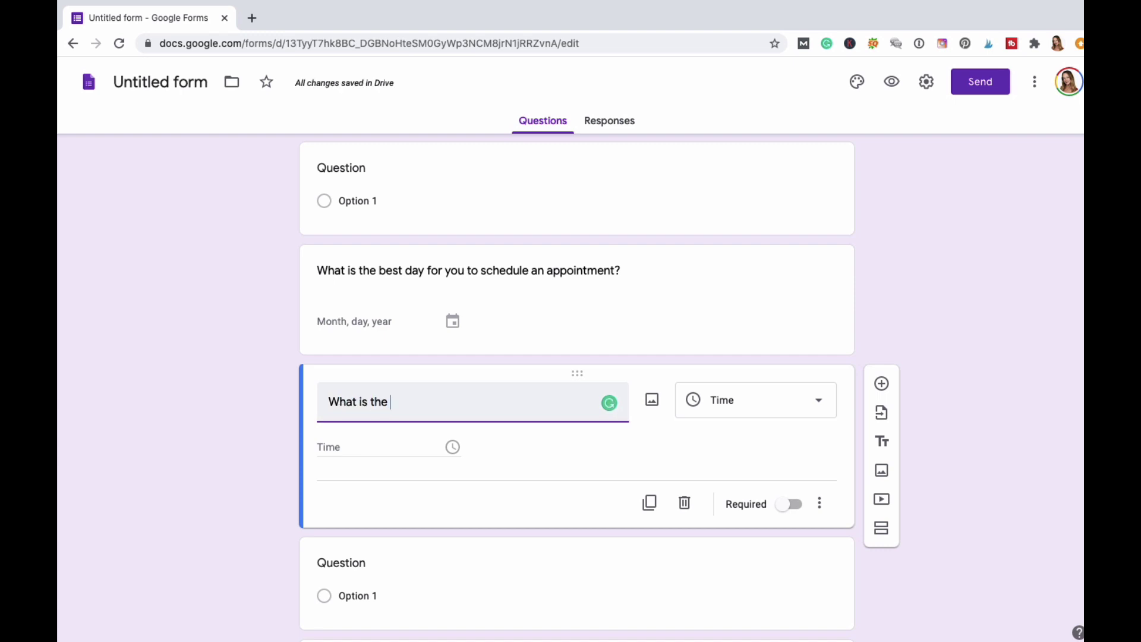
{"action": "type", "text": "best time for your"}
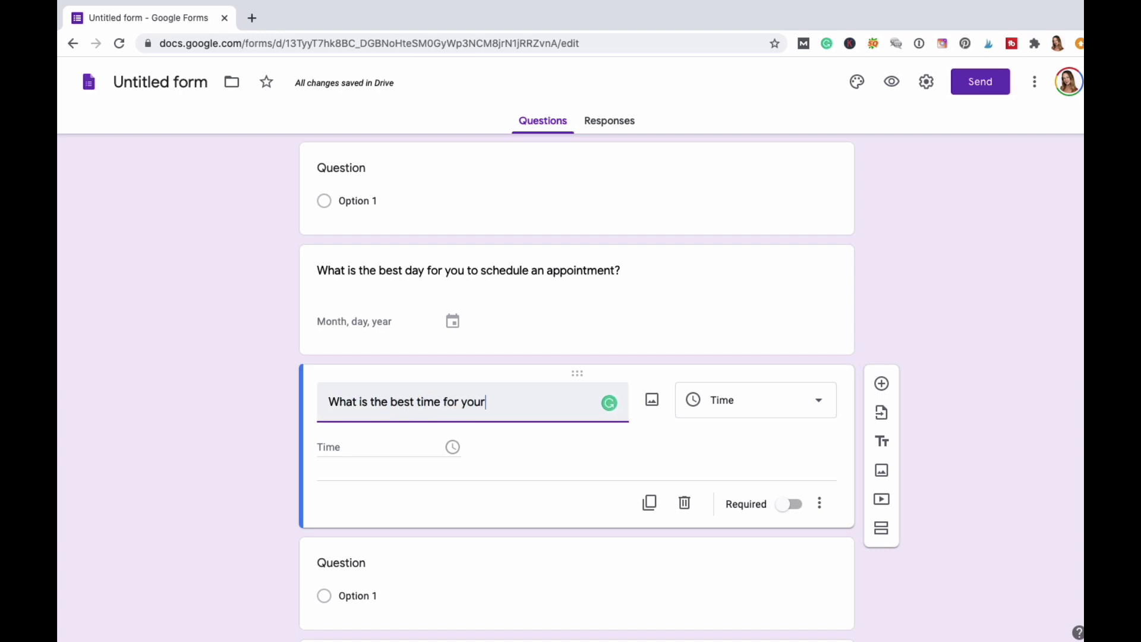
{"action": "type", "text": " appt?"}
Mark both the Time question and the Date question as required.
{"action": "left_click", "coordinate": [798, 505]}
{"action": "left_click", "coordinate": [598, 313]}
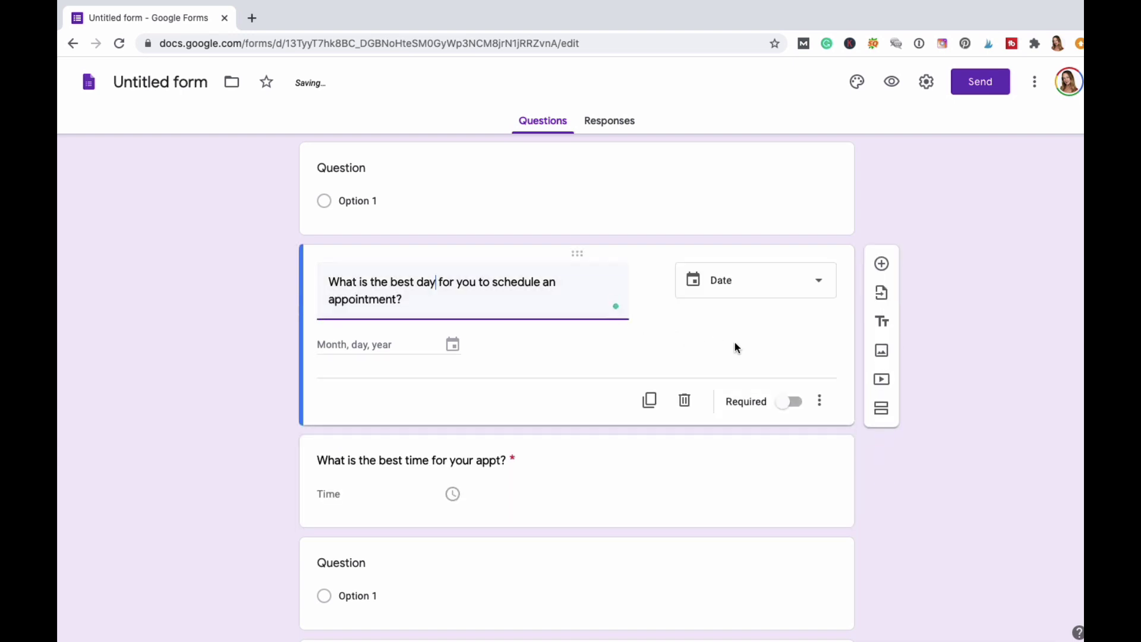
{"action": "left_click", "coordinate": [788, 403]}
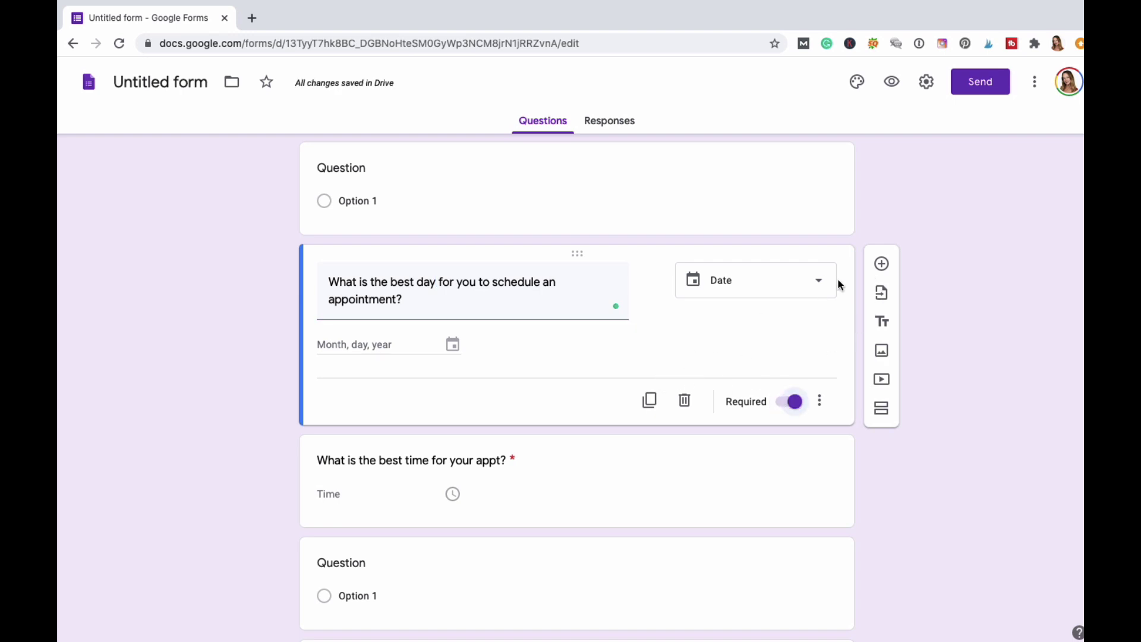
Add a question below the date question titled 'We need to delete this question.'.
{"action": "scroll", "coordinate": [883, 265], "scroll_direction": "down", "scroll_amount": 4}
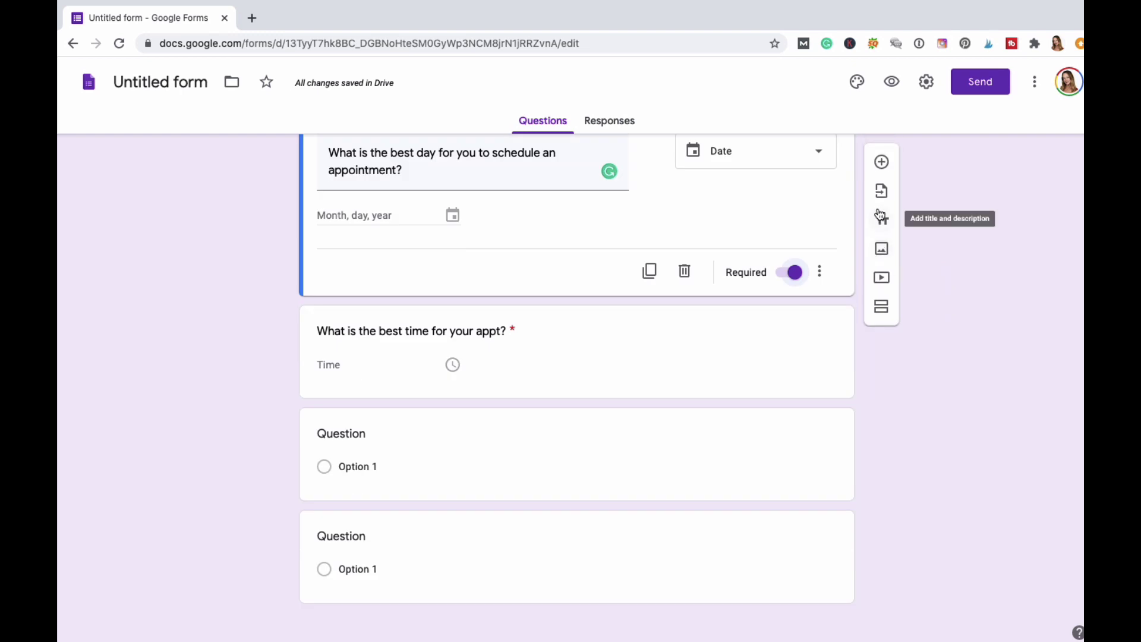
{"action": "scroll", "coordinate": [771, 365], "scroll_direction": "up", "scroll_amount": 1}
{"action": "scroll", "coordinate": [772, 365], "scroll_direction": "up", "scroll_amount": 1}
{"action": "scroll", "coordinate": [776, 351], "scroll_direction": "down", "scroll_amount": 1}
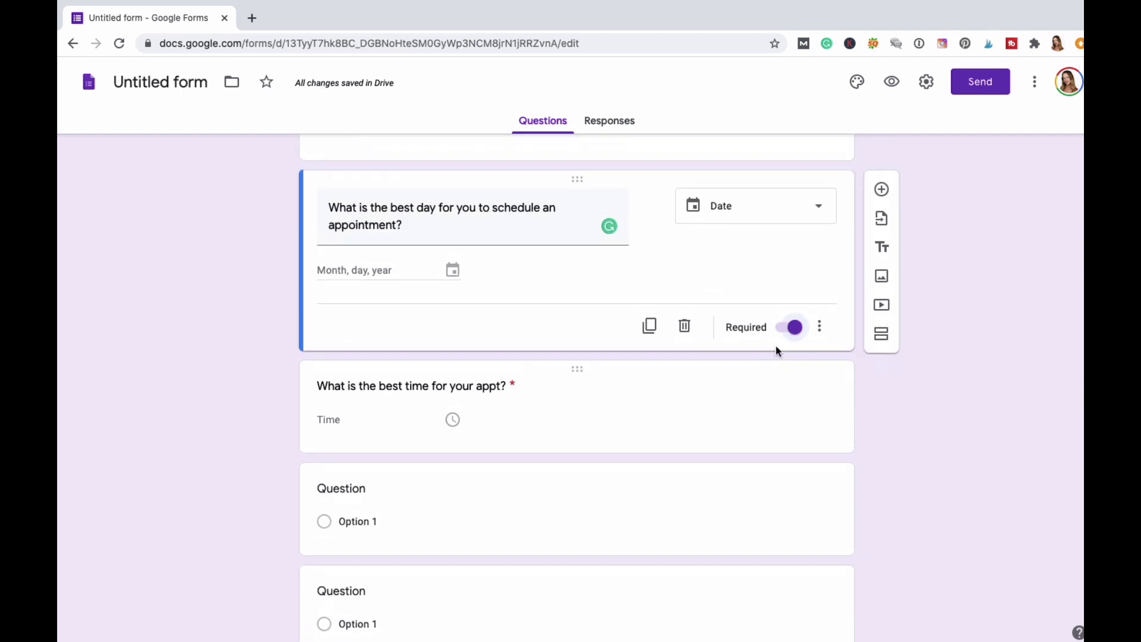
{"action": "left_click", "coordinate": [882, 190]}
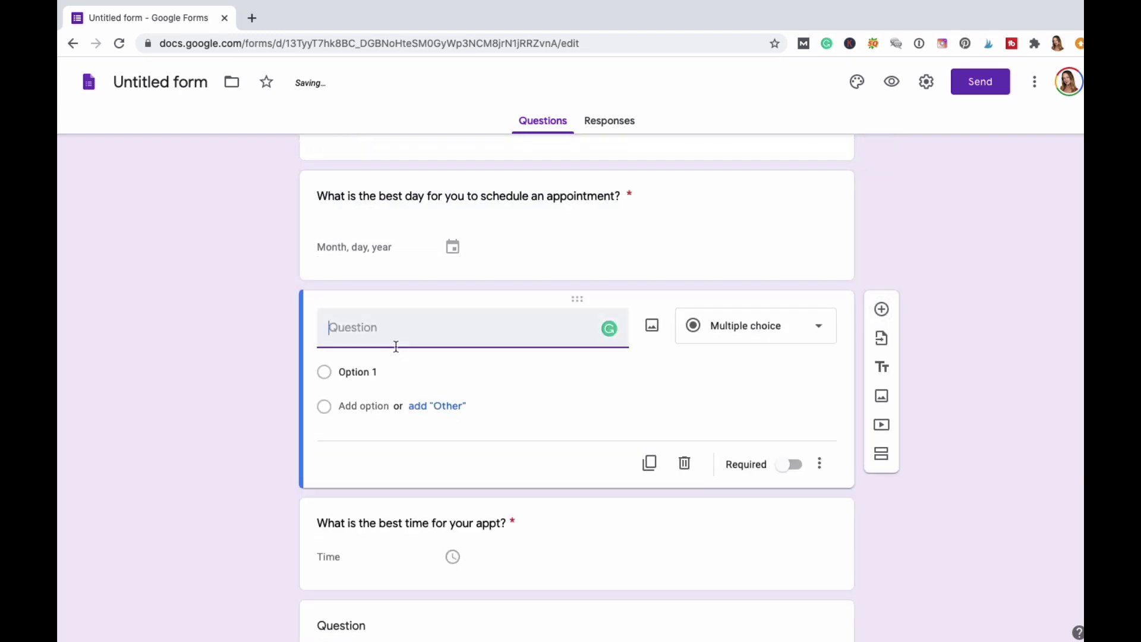
{"action": "type", "text": "W"}
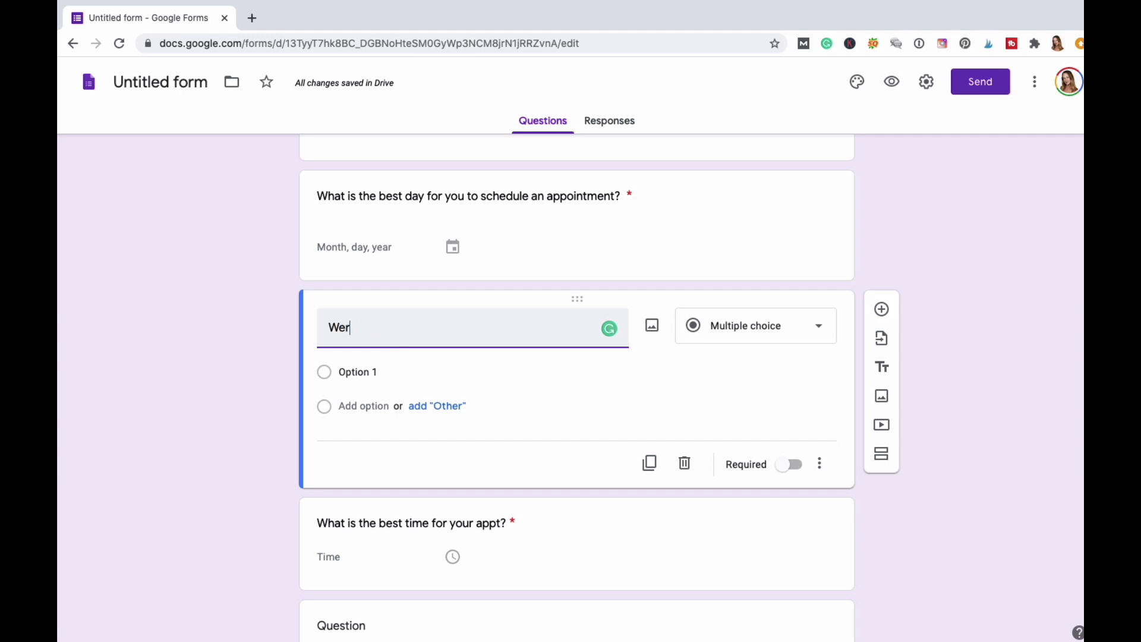
{"action": "type", "text": "er"}
{"action": "key", "text": "BackSpace"}
{"action": "type", "text": "need"}
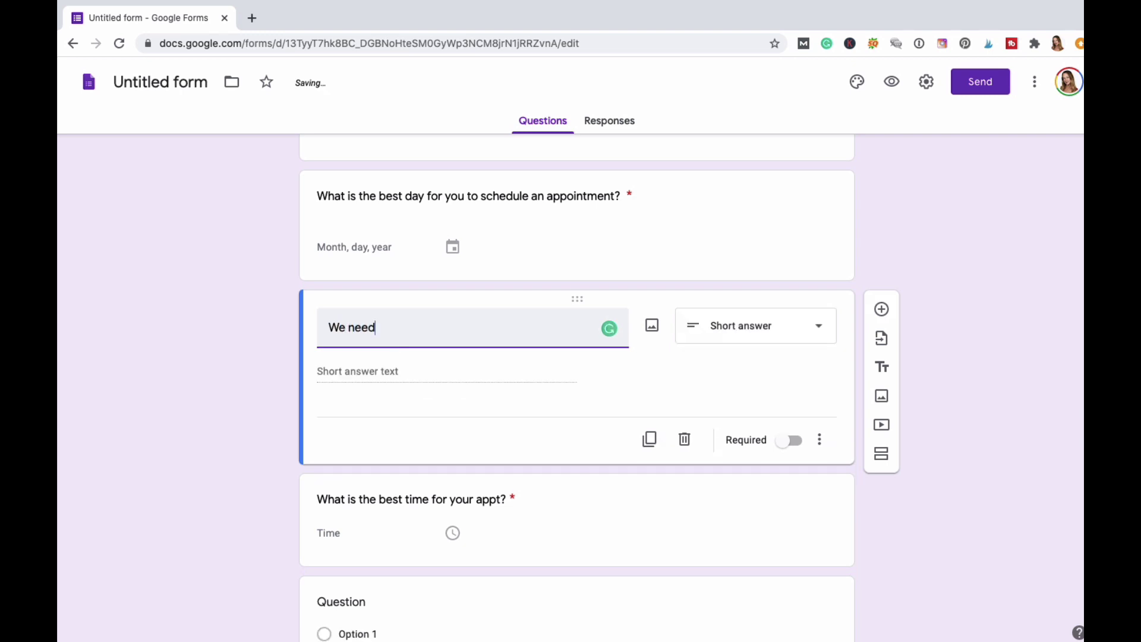
{"action": "type", "text": " to de"}
{"action": "key", "text": "BackSpace"}
{"action": "type", "text": "ell"}
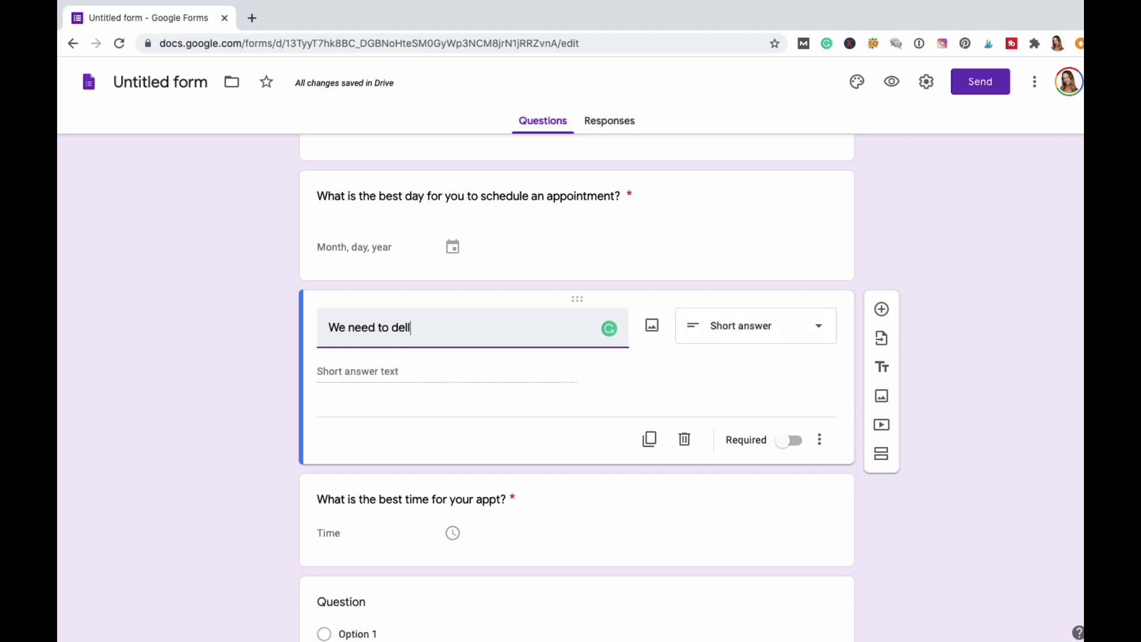
{"action": "type", "text": "e"}
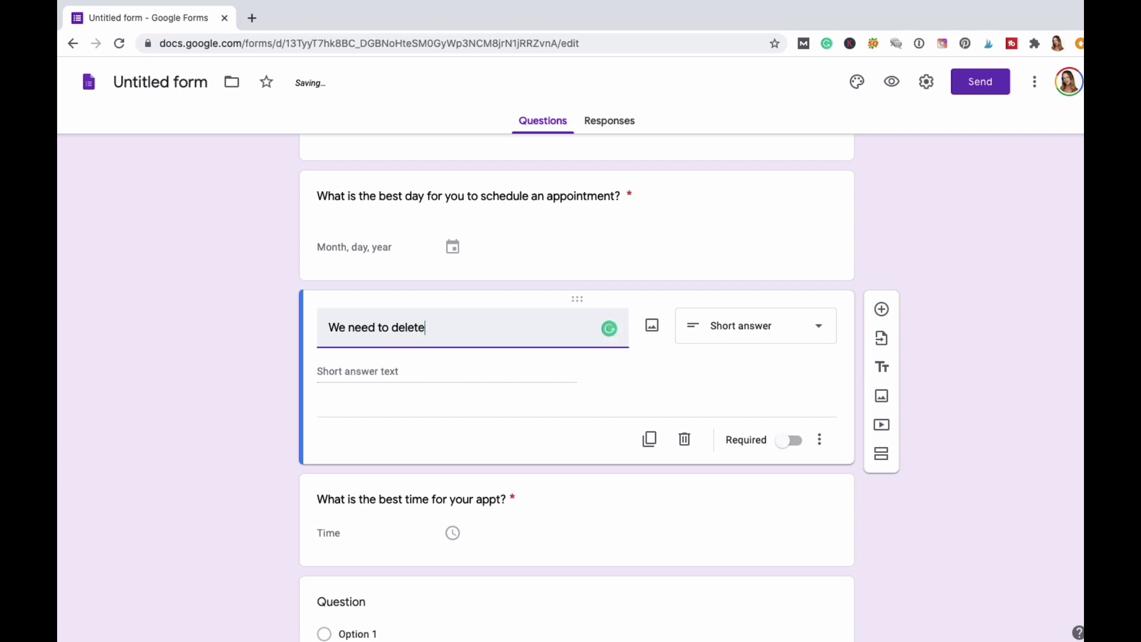
{"action": "type", "text": "tt this quetsions."}
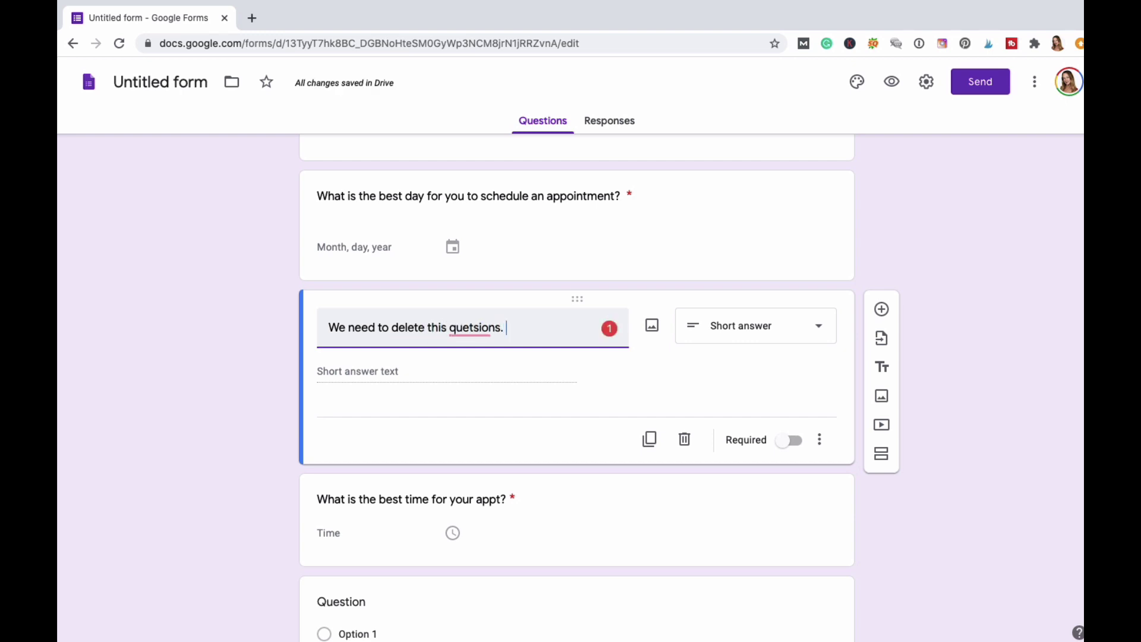
{"action": "key", "text": "BackSpace"}
{"action": "key", "text": "BackSpace"}
{"action": "key", "text": "BackSpace"}
{"action": "key", "text": "BackSpace"}
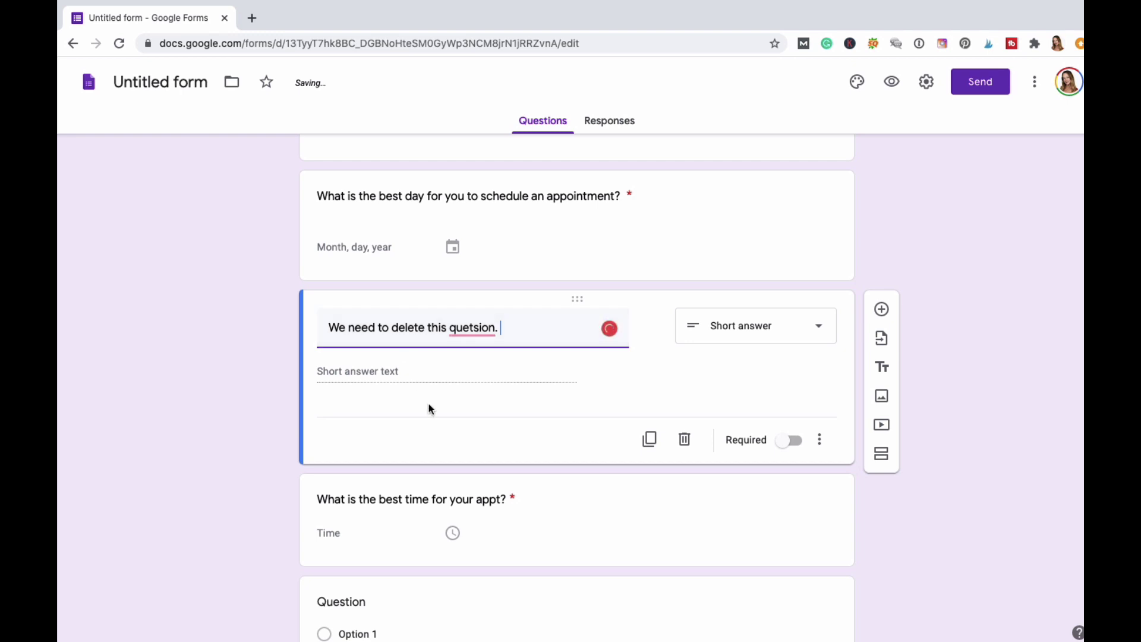
{"action": "left_click_drag", "start_coordinate": [505, 327], "coordinate": [437, 328]}
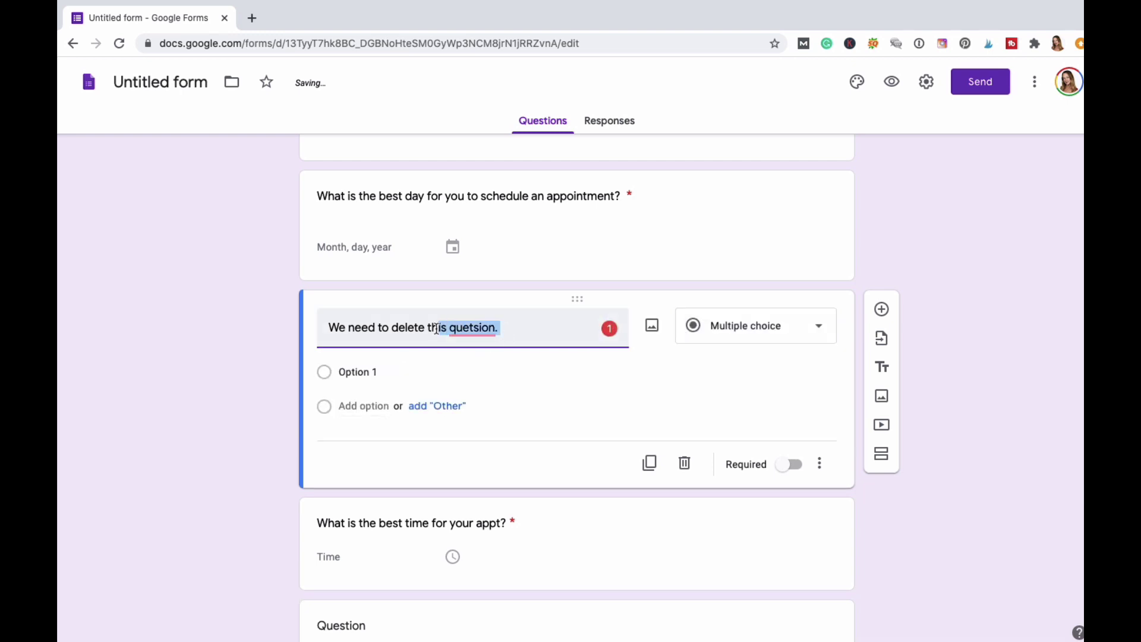
{"action": "type", "text": "is questions"}
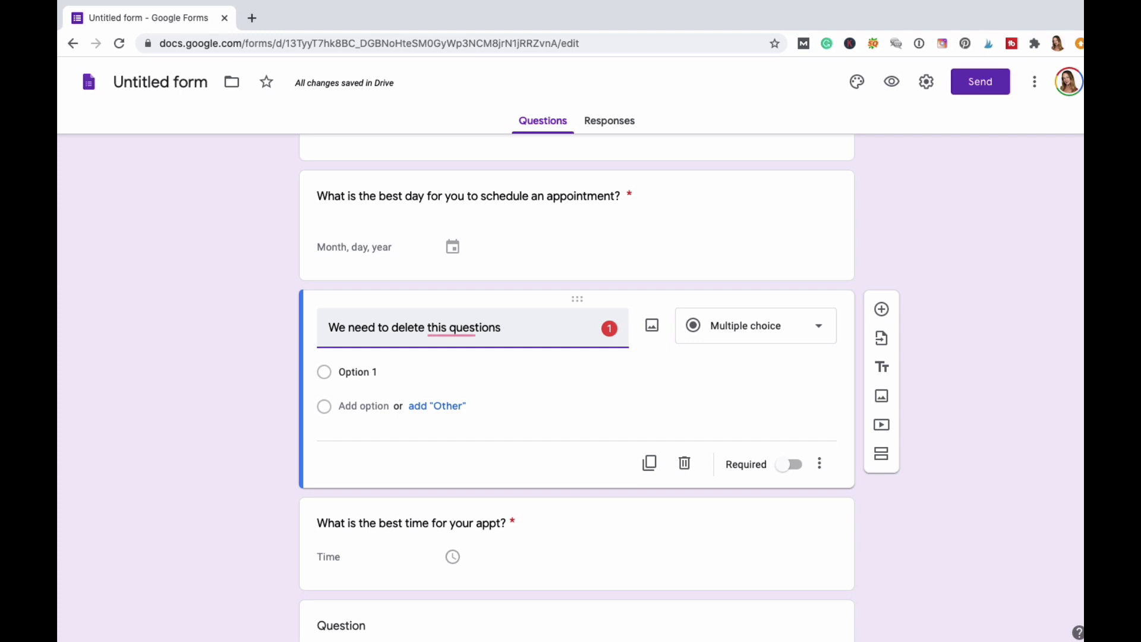
{"action": "key", "text": "BackSpace"}
{"action": "type", "text": "."}
Set the question's answer choices to 'yes' and 'No' and mark it required.
{"action": "left_click", "coordinate": [324, 374]}
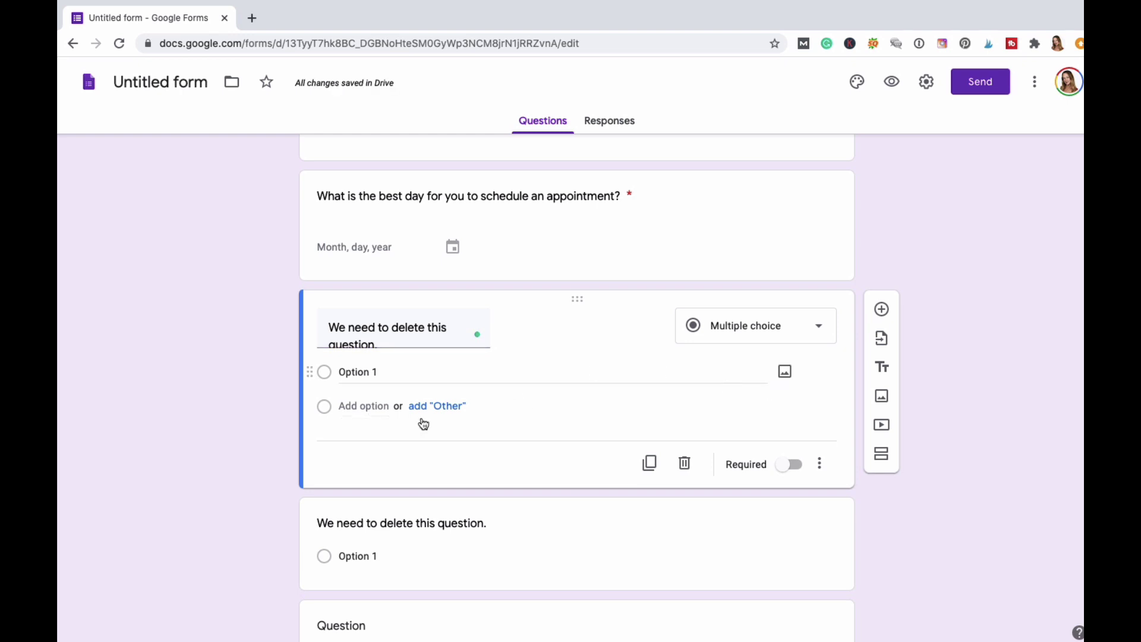
{"action": "left_click", "coordinate": [390, 368]}
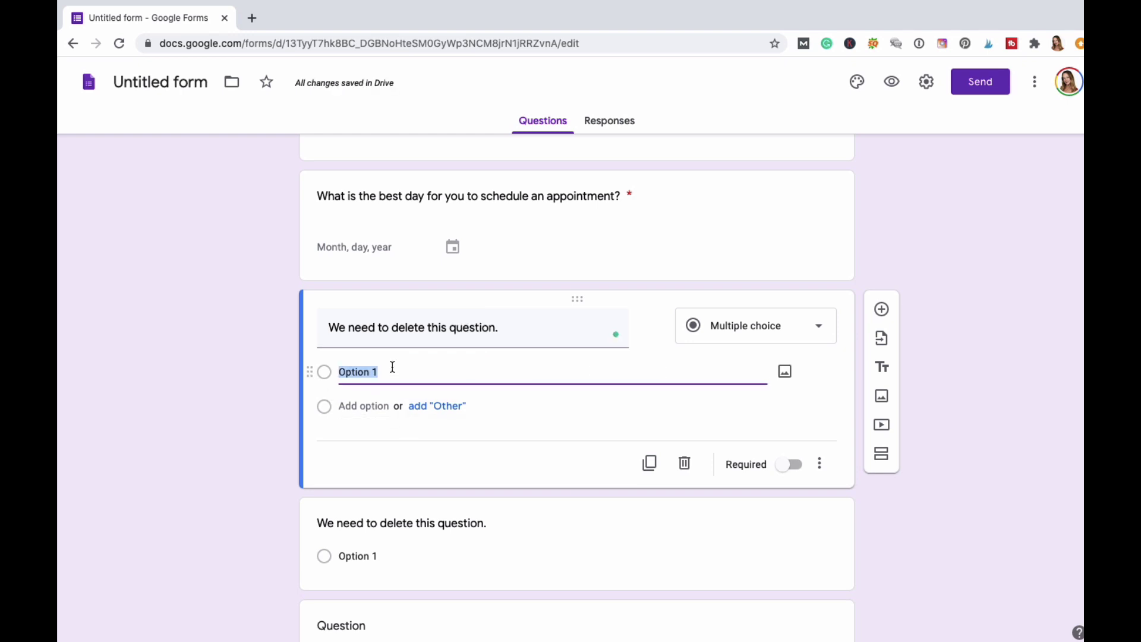
{"action": "type", "text": "yes"}
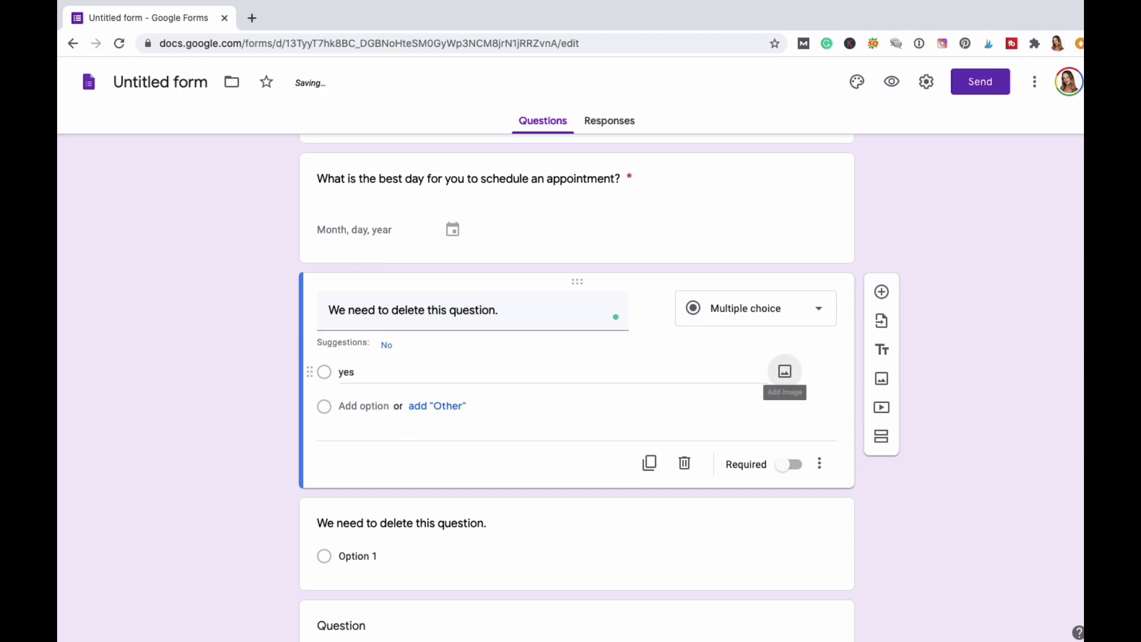
{"action": "left_click", "coordinate": [386, 346]}
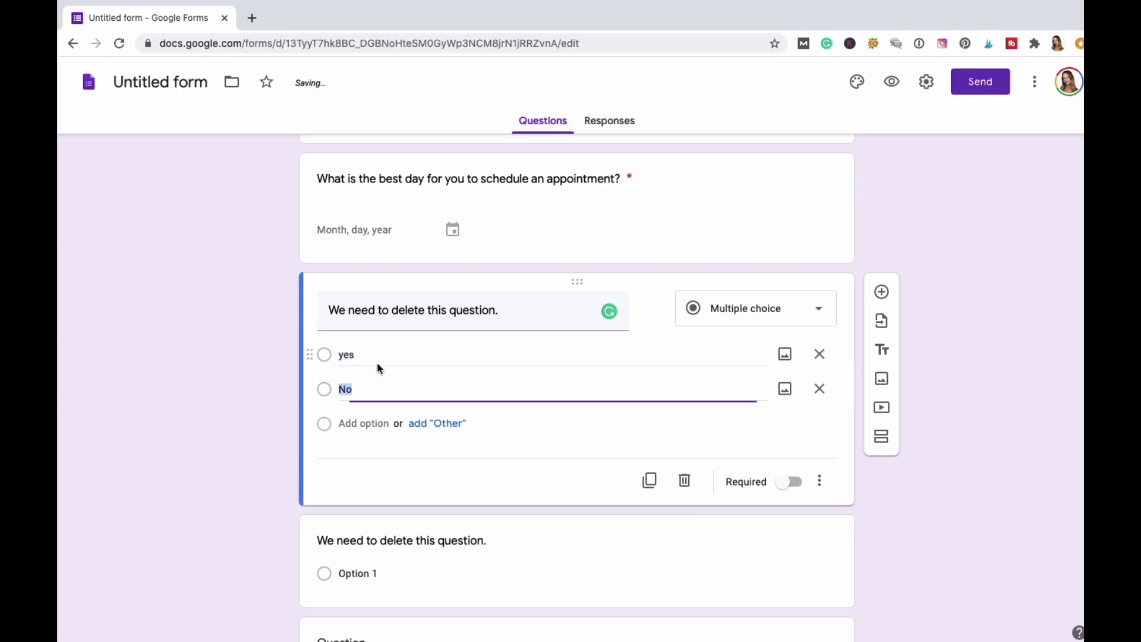
{"action": "left_click", "coordinate": [500, 462]}
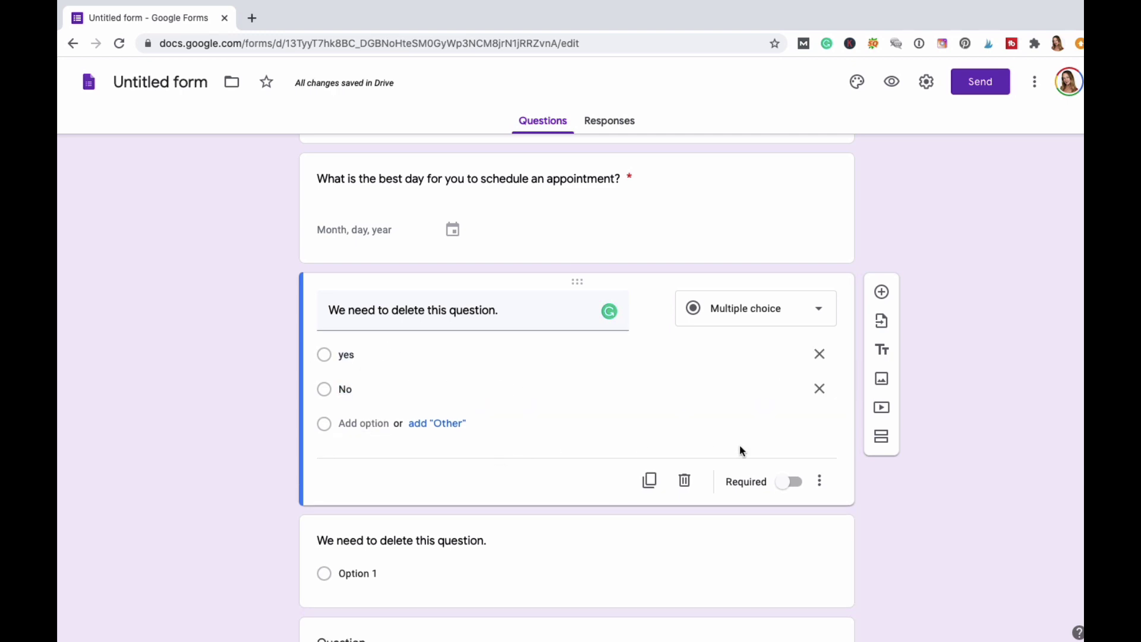
{"action": "left_click", "coordinate": [794, 486]}
{"action": "scroll", "coordinate": [532, 428], "scroll_direction": "down", "scroll_amount": 2}
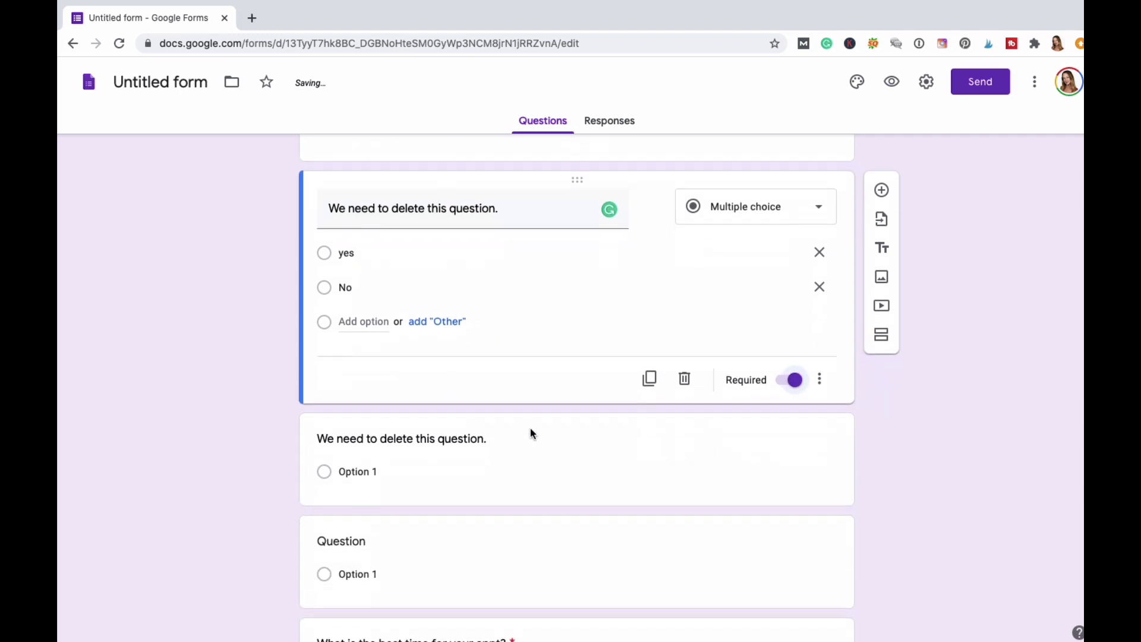
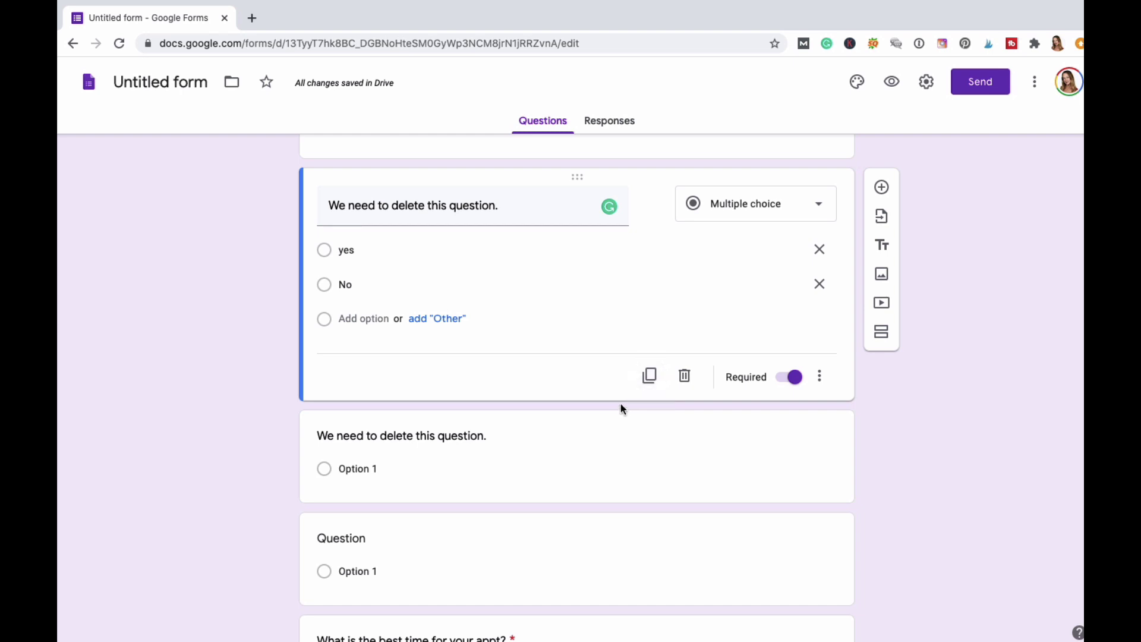
Make a copy of the required yes/No question and rename the copy 'change this topic.'.
{"action": "left_click", "coordinate": [649, 377]}
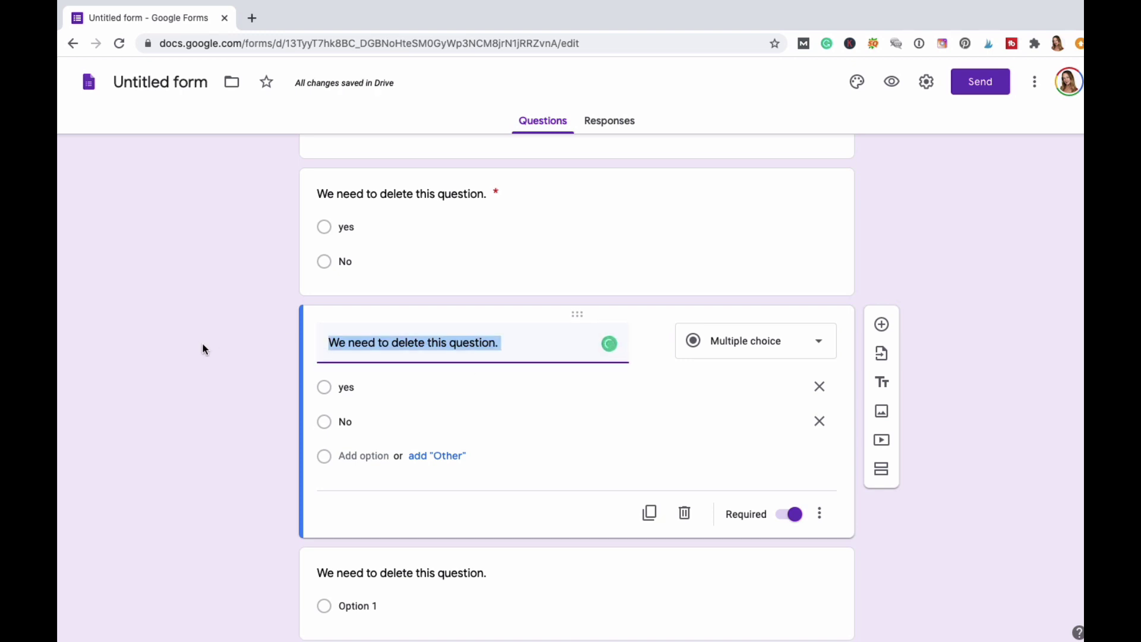
{"action": "type", "text": "change this"}
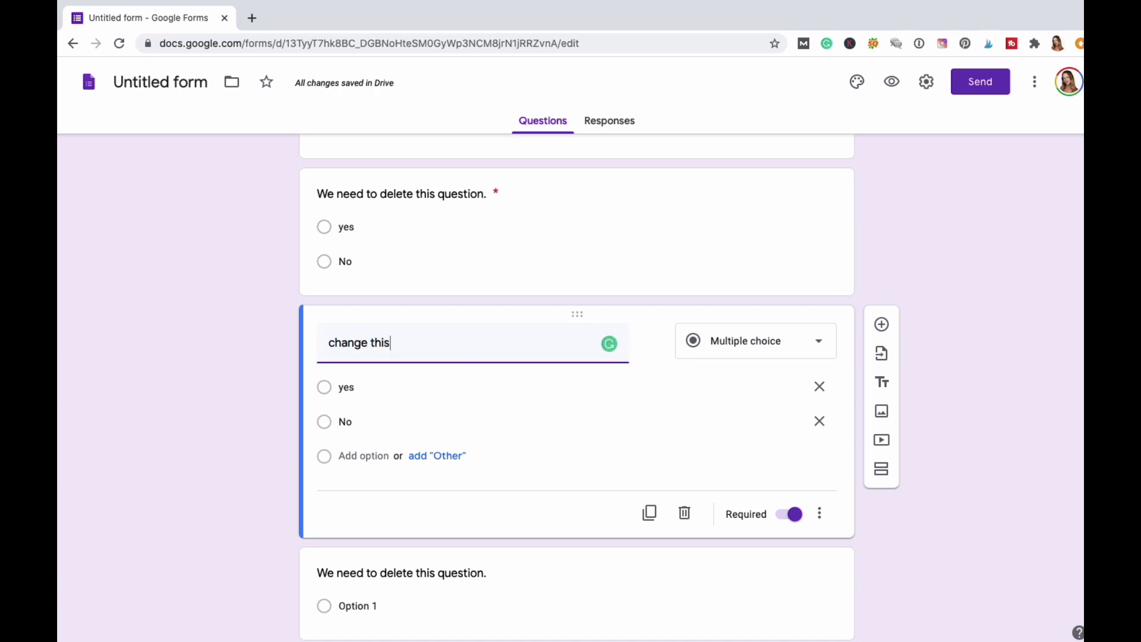
{"action": "type", "text": " a"}
{"action": "key", "text": "BackSpace"}
{"action": "key", "text": "BackSpace"}
{"action": "key", "text": "BackSpace"}
{"action": "type", "text": "s topic."}
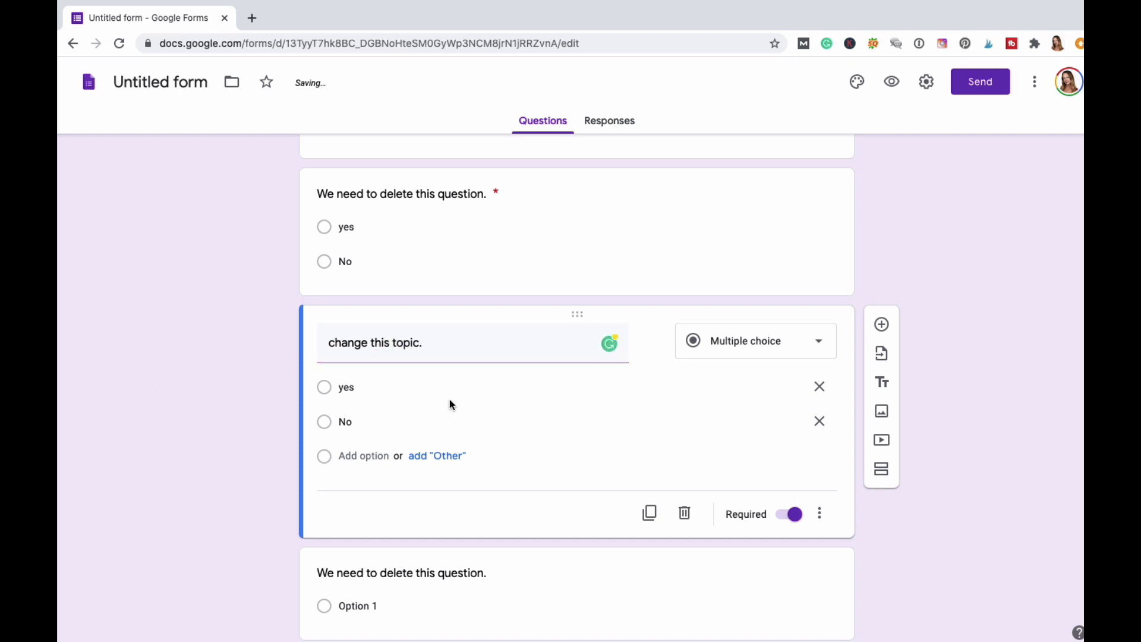
{"action": "scroll", "coordinate": [617, 412], "scroll_direction": "down", "scroll_amount": 2}
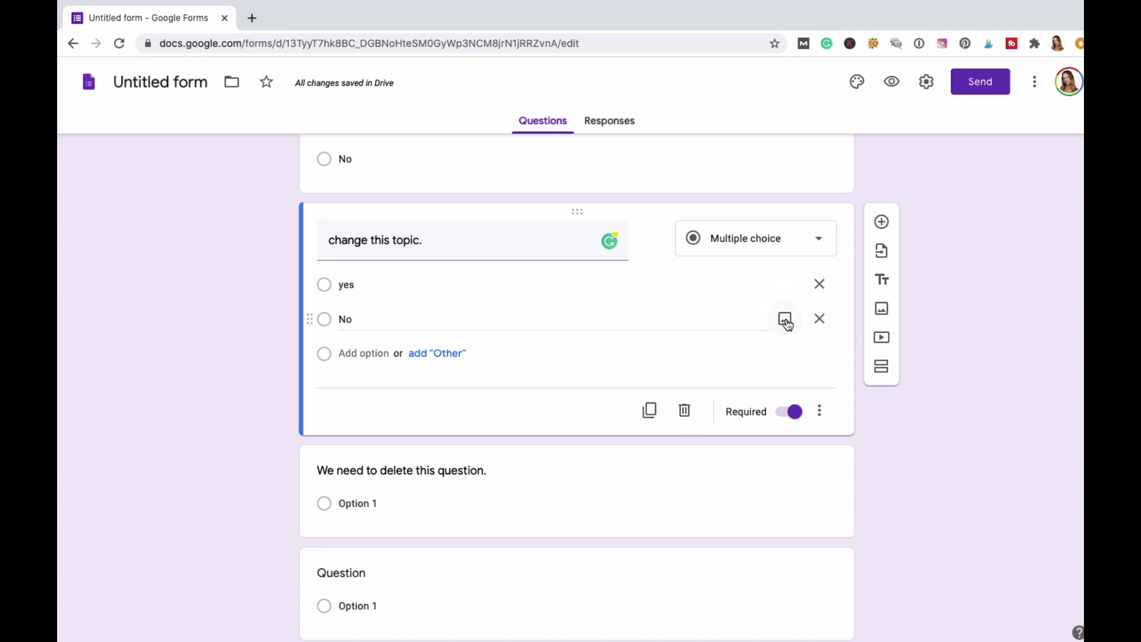
Try uploading the Star City Farmers Market file as the No answer's image, then dismiss the error.
{"action": "left_click", "coordinate": [786, 319]}
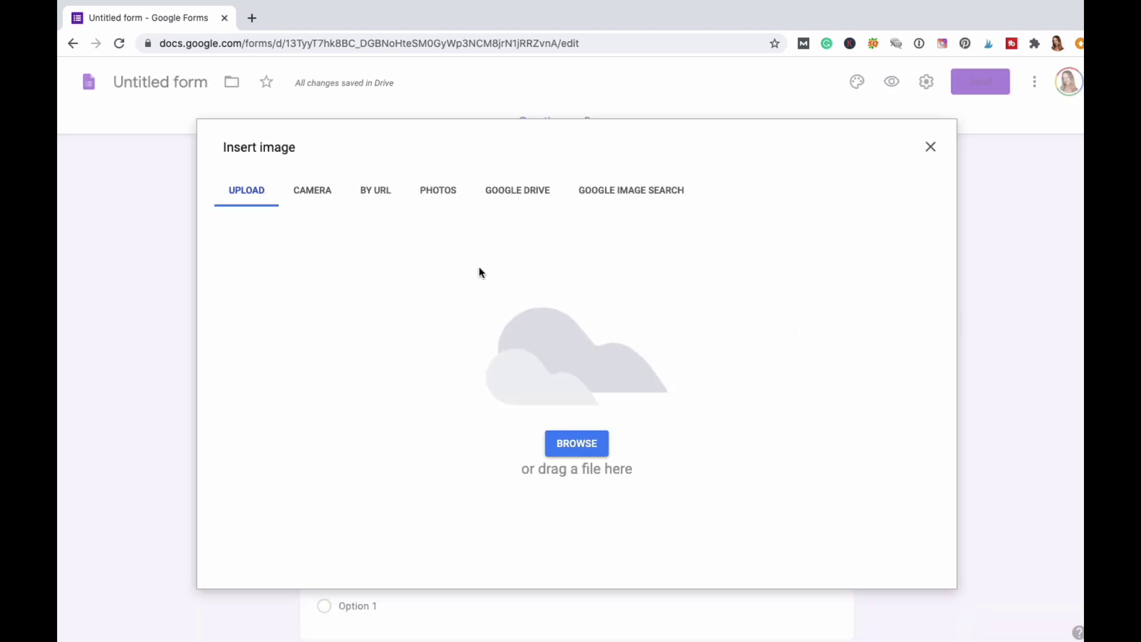
{"action": "left_click", "coordinate": [235, 192]}
{"action": "left_click", "coordinate": [585, 442]}
{"action": "left_click", "coordinate": [575, 430]}
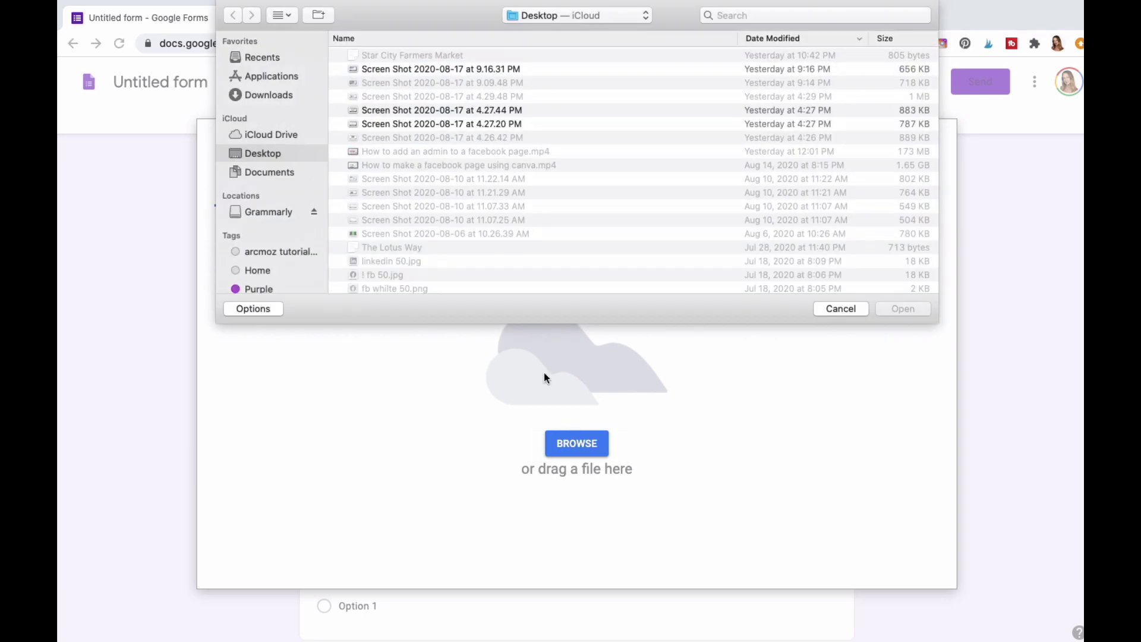
{"action": "left_click", "coordinate": [418, 57]}
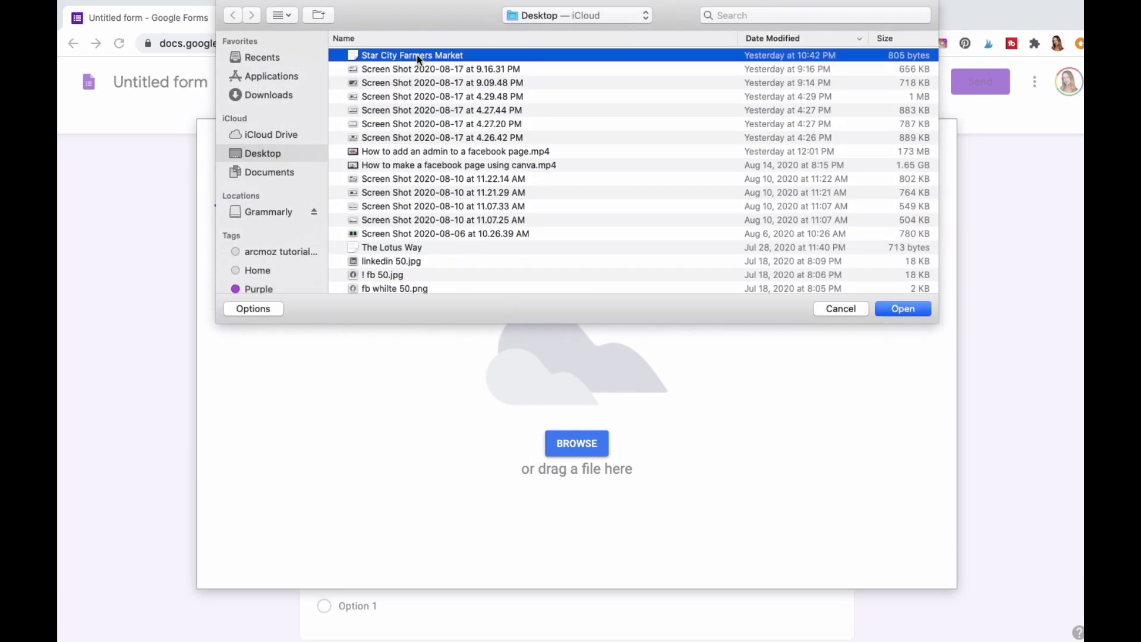
{"action": "left_click", "coordinate": [880, 310]}
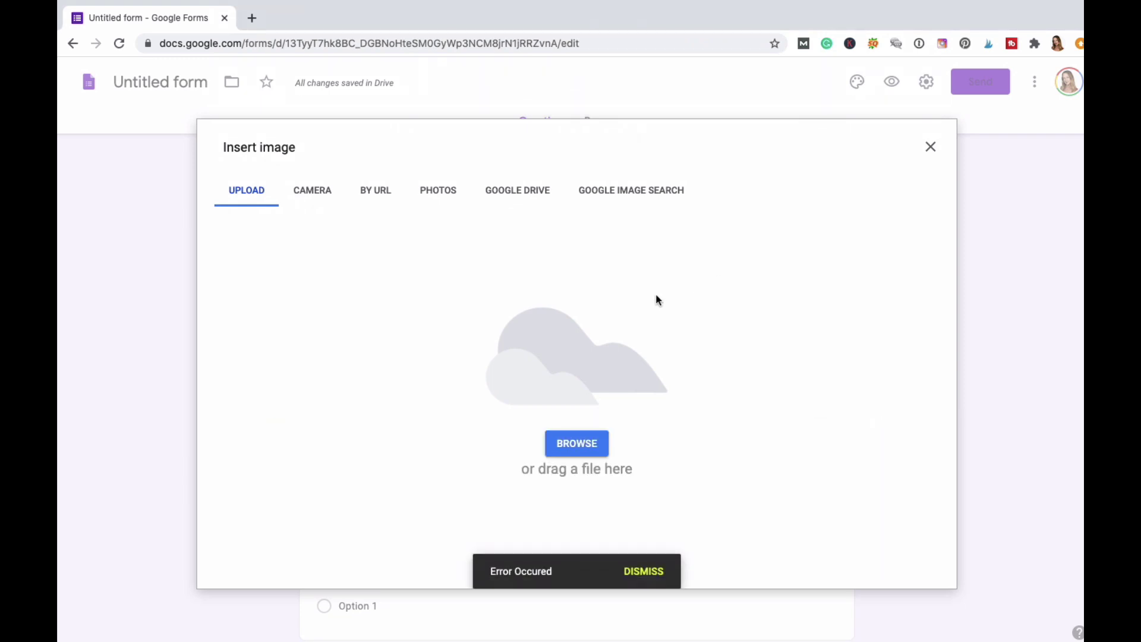
{"action": "left_click", "coordinate": [644, 571]}
Upload '! fb 50.jpg' as the Facebook logo image on the No answer.
{"action": "left_click", "coordinate": [582, 442]}
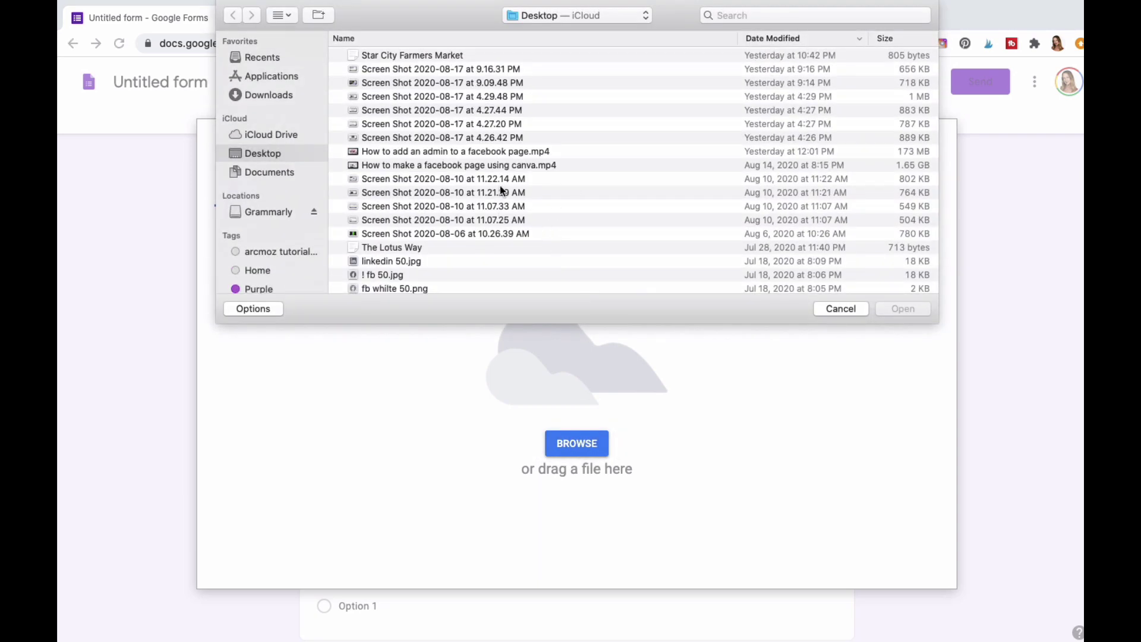
{"action": "left_click", "coordinate": [385, 275]}
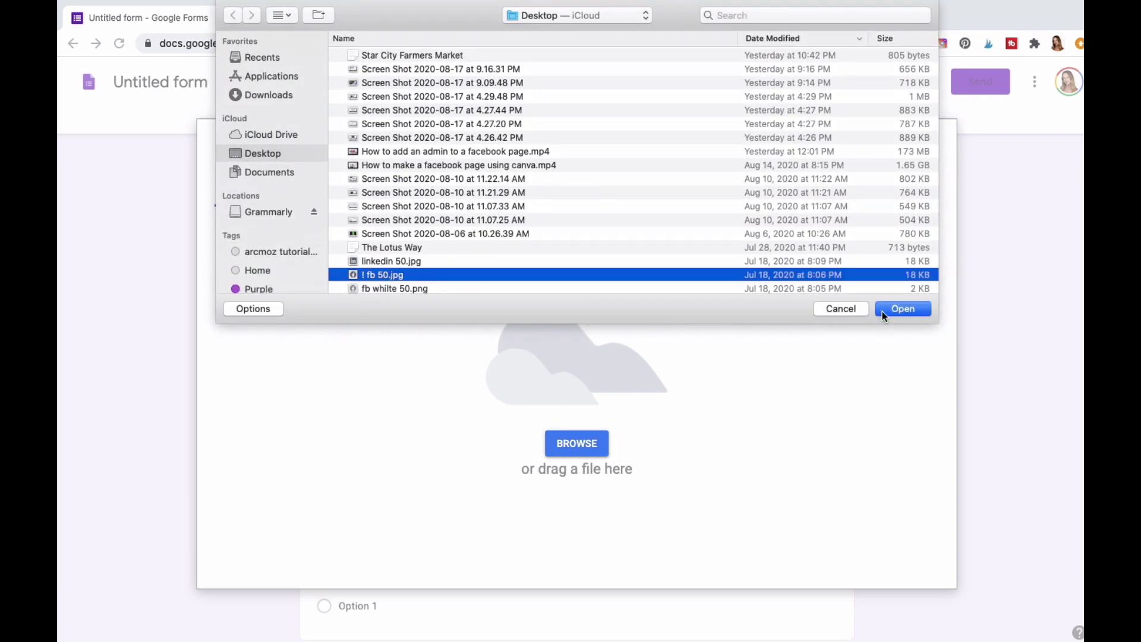
{"action": "left_click", "coordinate": [908, 309]}
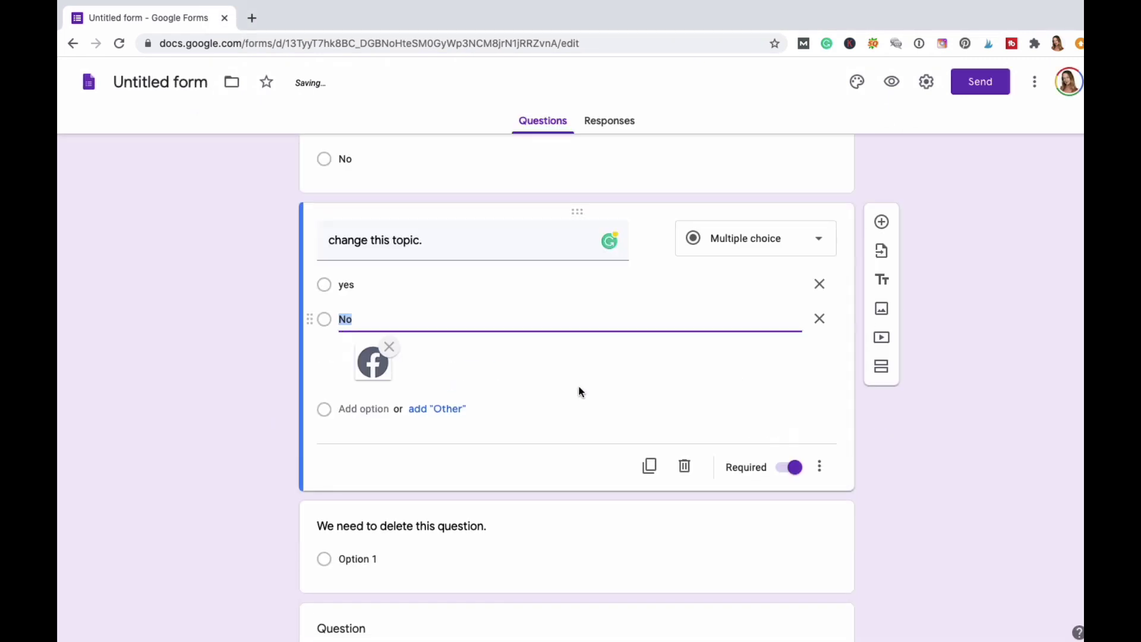
{"action": "left_click", "coordinate": [276, 433]}
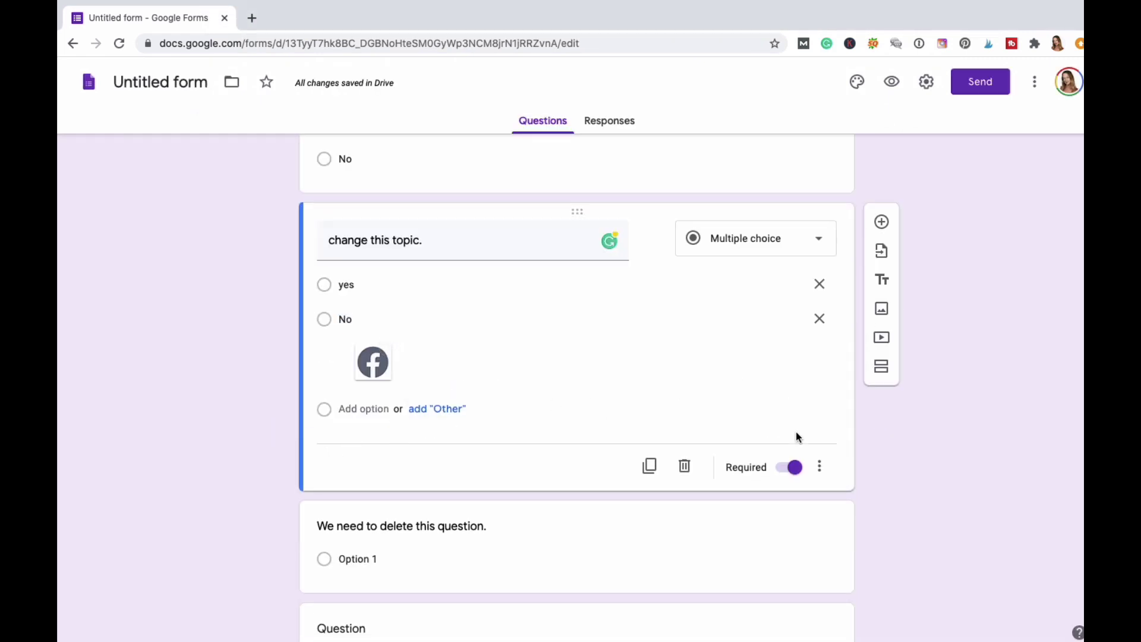
{"action": "scroll", "coordinate": [797, 432], "scroll_direction": "down", "scroll_amount": 1}
{"action": "scroll", "coordinate": [797, 433], "scroll_direction": "up", "scroll_amount": 1}
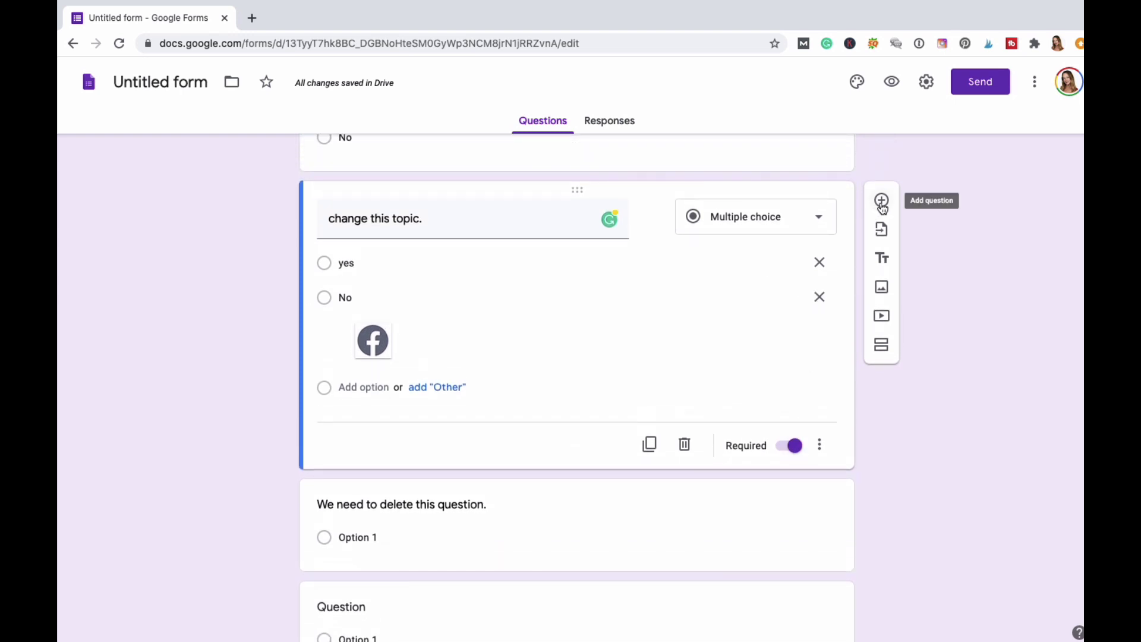
{"action": "left_click", "coordinate": [650, 447]}
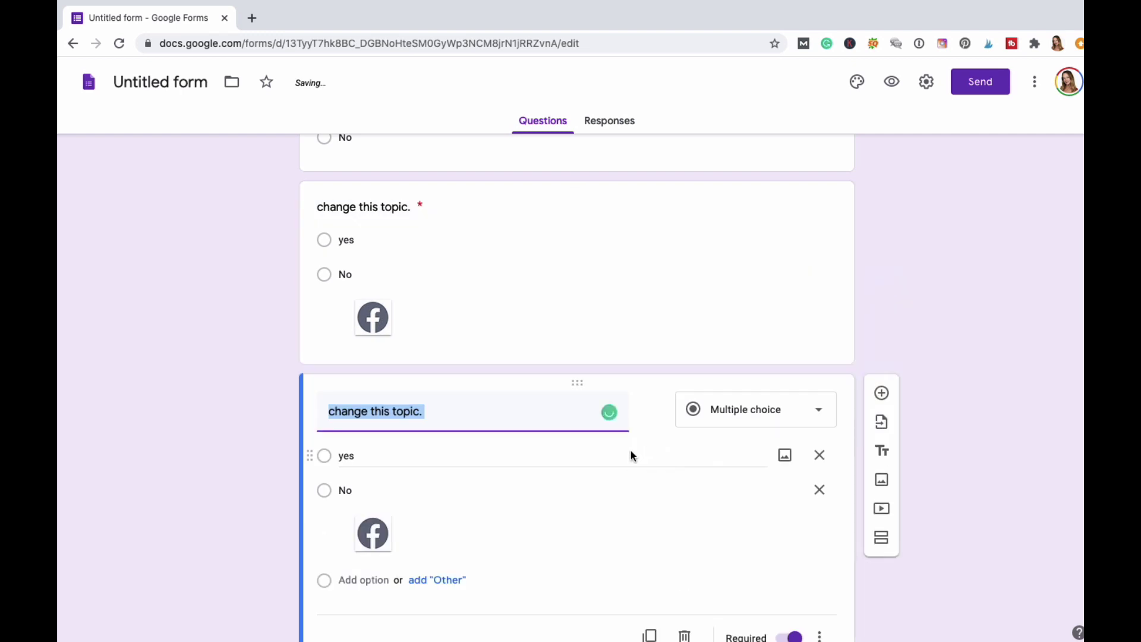
{"action": "left_click", "coordinate": [688, 489]}
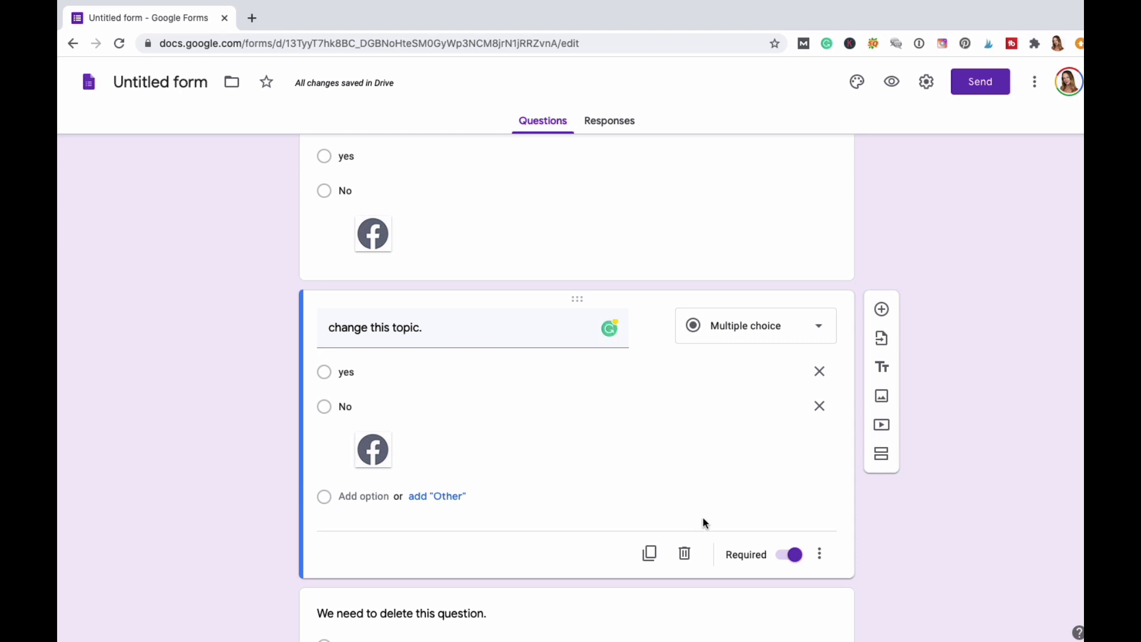
{"action": "scroll", "coordinate": [703, 522], "scroll_direction": "down", "scroll_amount": 3}
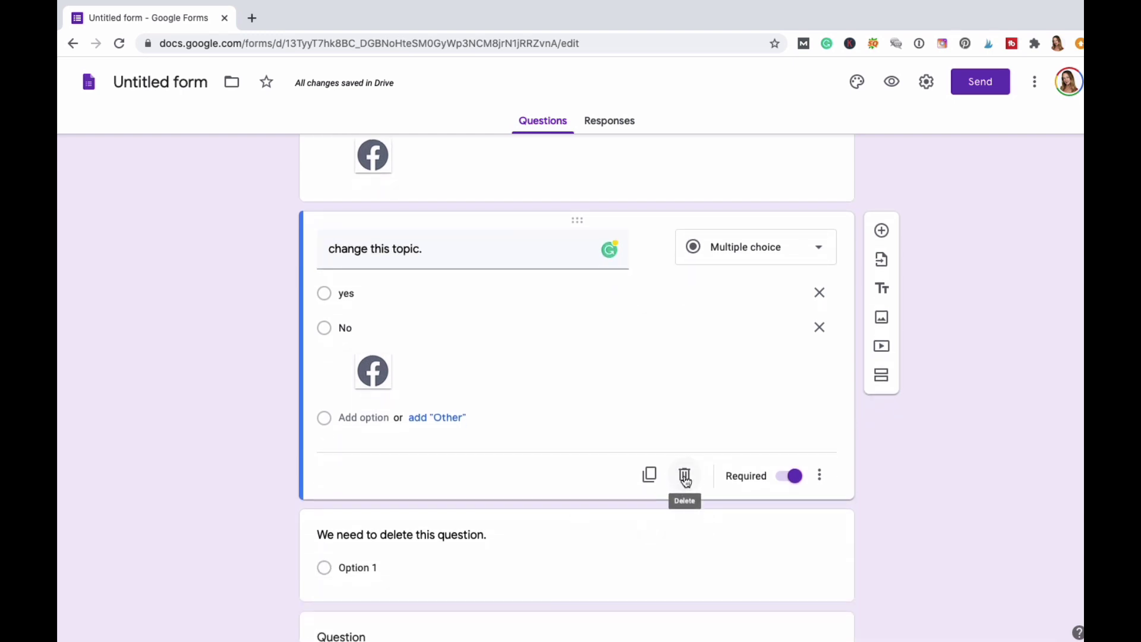
{"action": "left_click", "coordinate": [685, 477]}
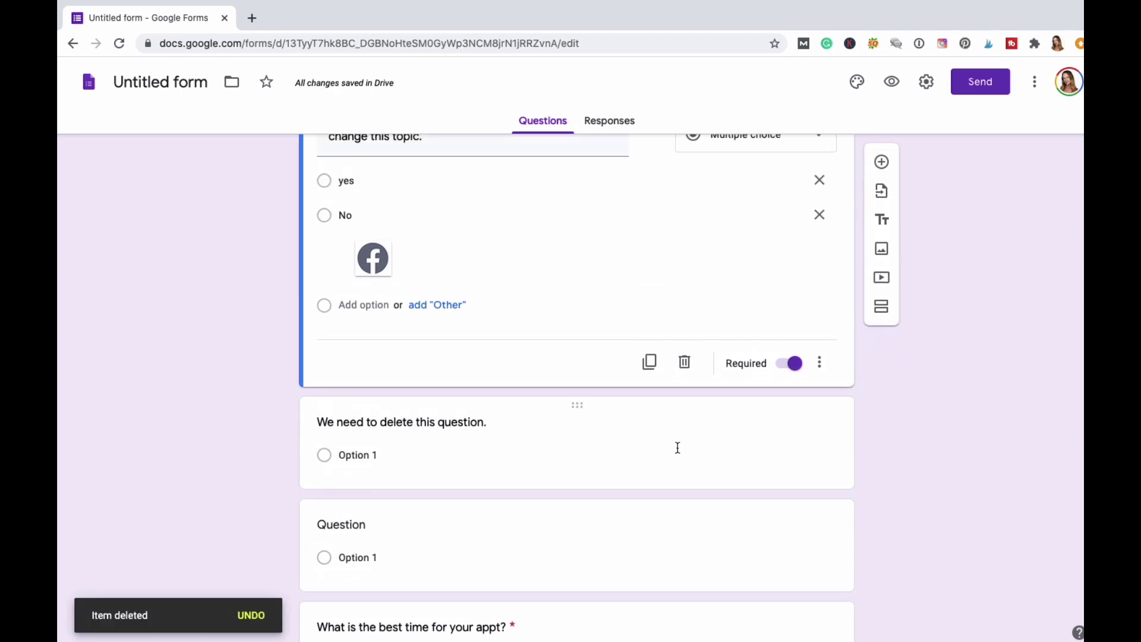
{"action": "scroll", "coordinate": [678, 447], "scroll_direction": "up", "scroll_amount": 2}
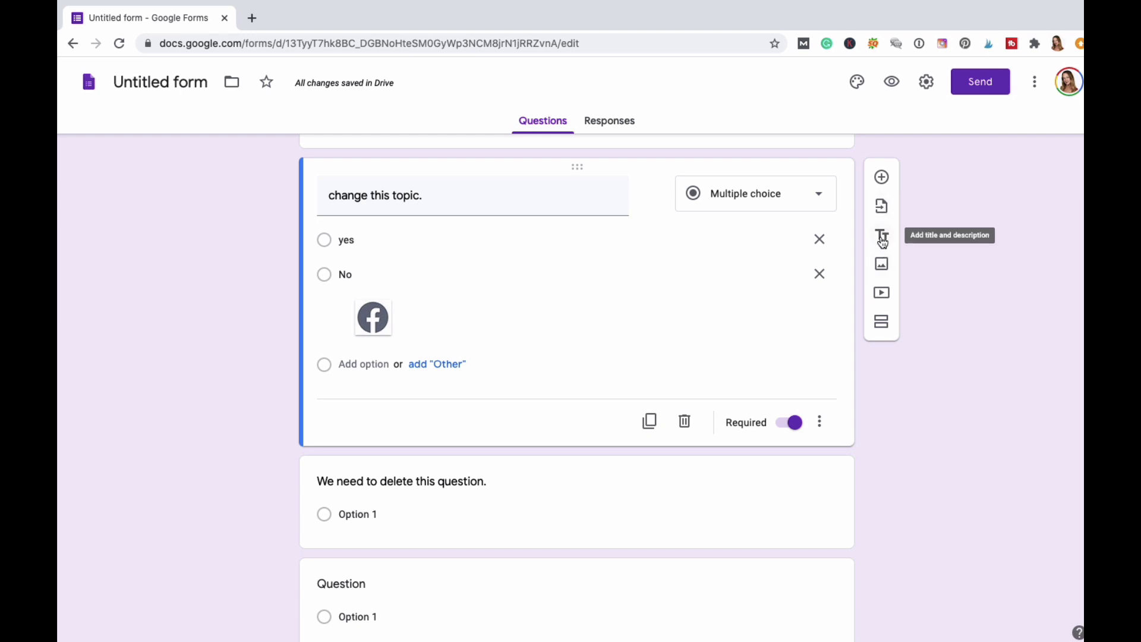
Insert a title and description block headed 'Lets make a title.' after the 'change this topic.' question.
{"action": "left_click", "coordinate": [882, 238]}
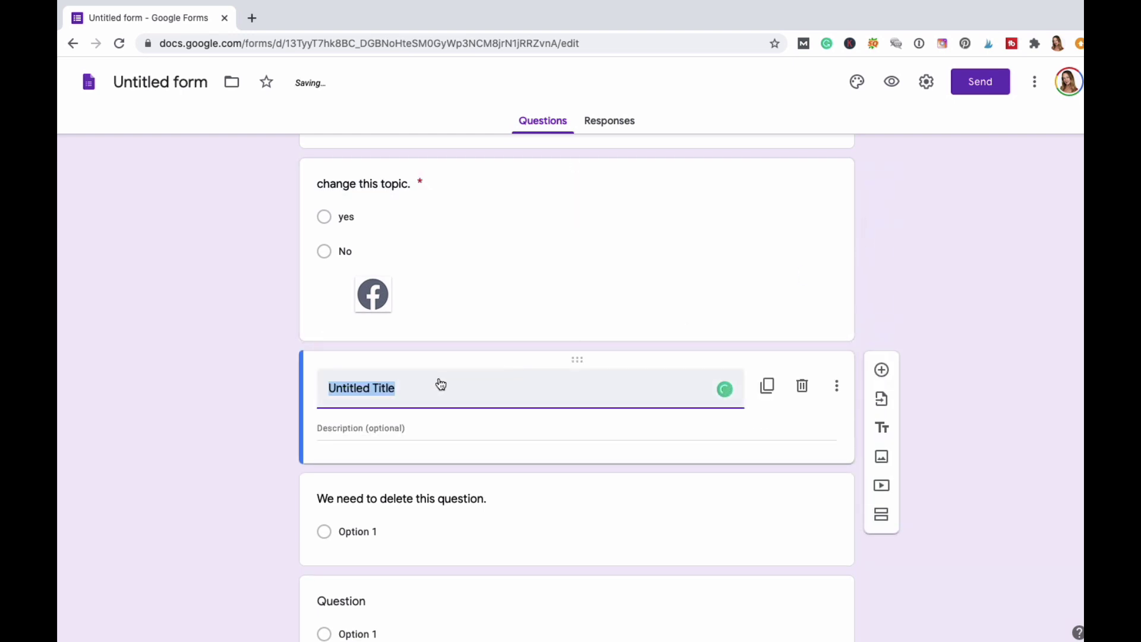
{"action": "type", "text": "Let "}
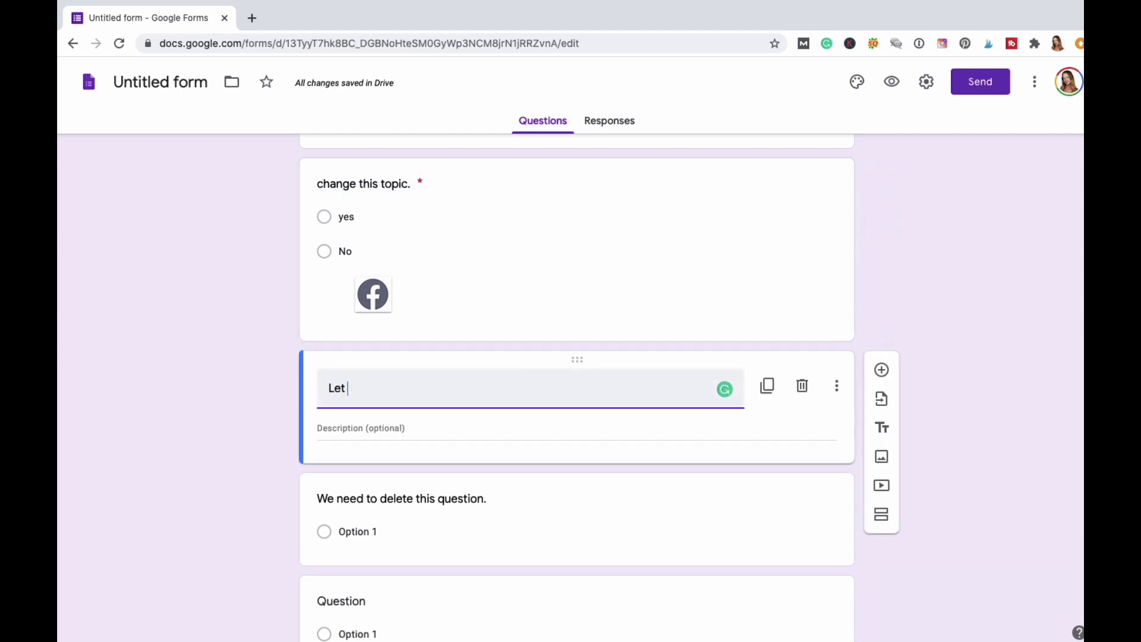
{"action": "type", "text": "s make a title"}
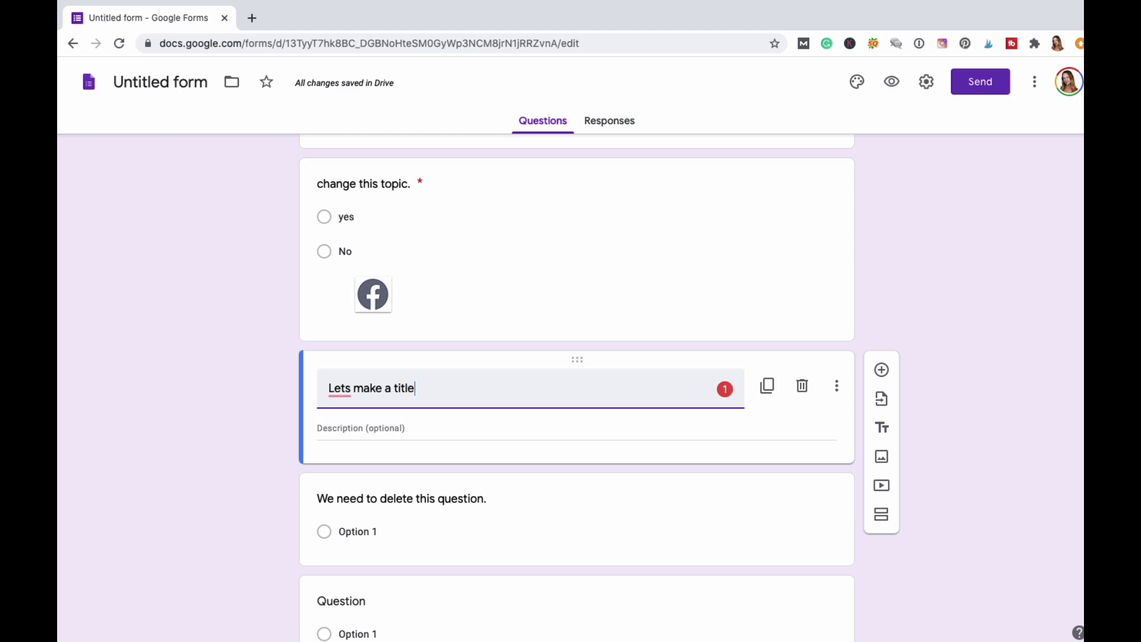
{"action": "type", "text": "."}
{"action": "left_click", "coordinate": [745, 434]}
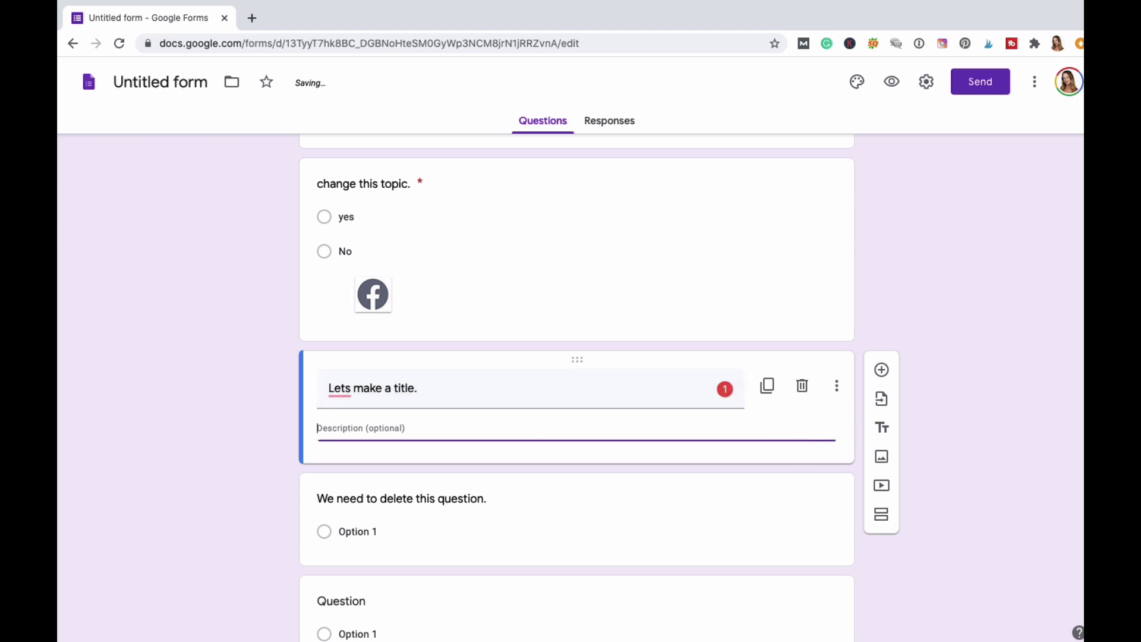
{"action": "left_click", "coordinate": [839, 493]}
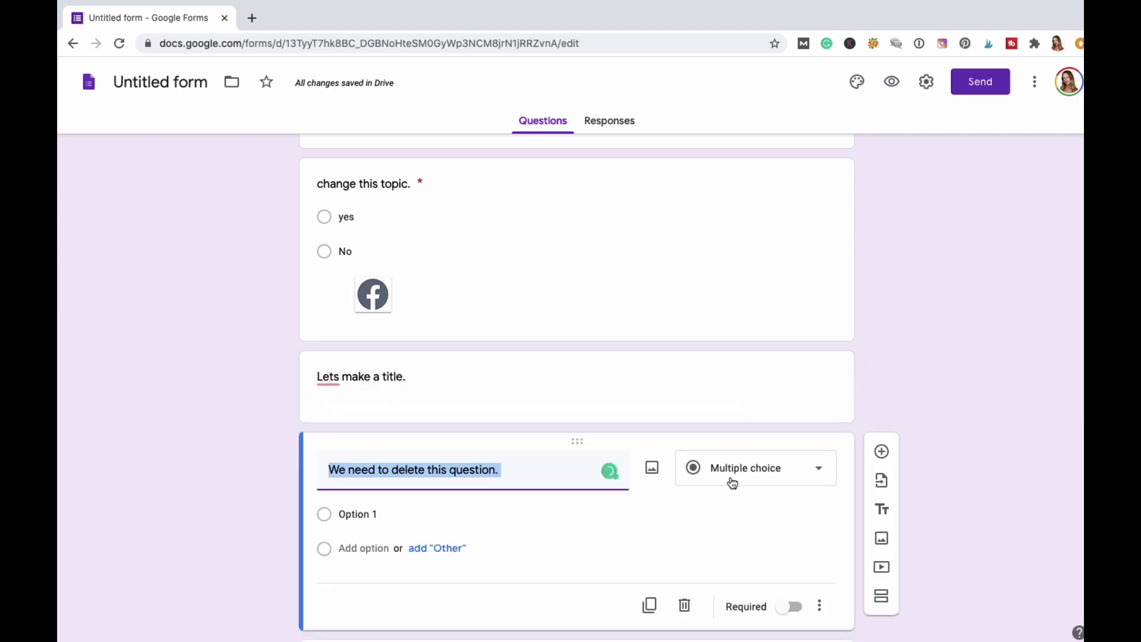
{"action": "scroll", "coordinate": [731, 481], "scroll_direction": "down", "scroll_amount": 1}
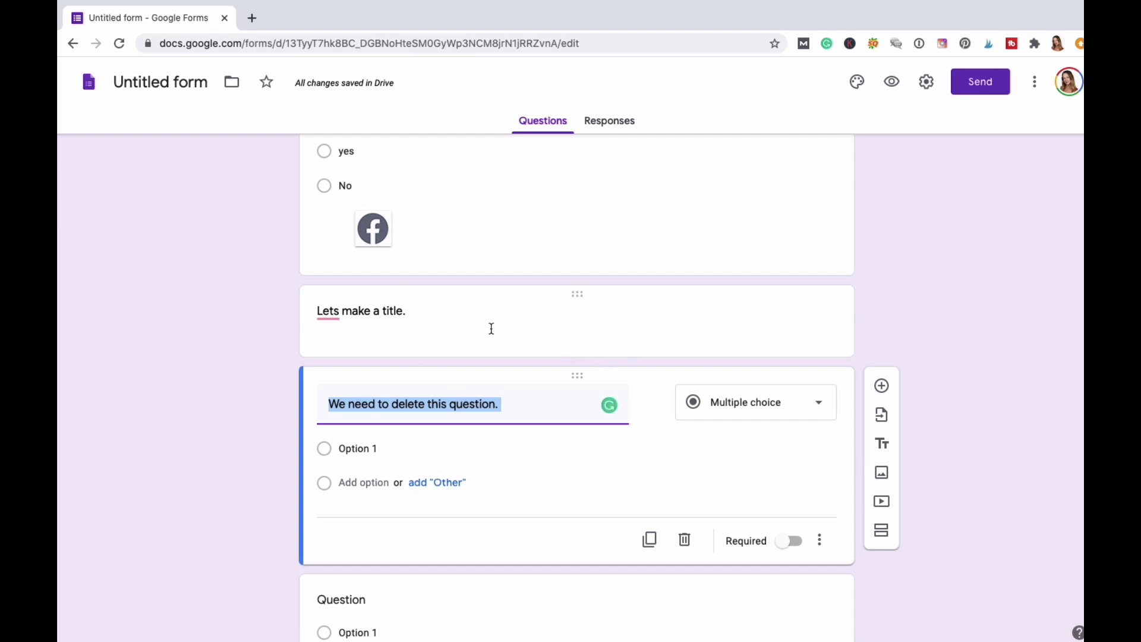
Search YouTube for 'dina colada' and insert the How To Delete Themes From Wordpress video.
{"action": "left_click", "coordinate": [882, 504]}
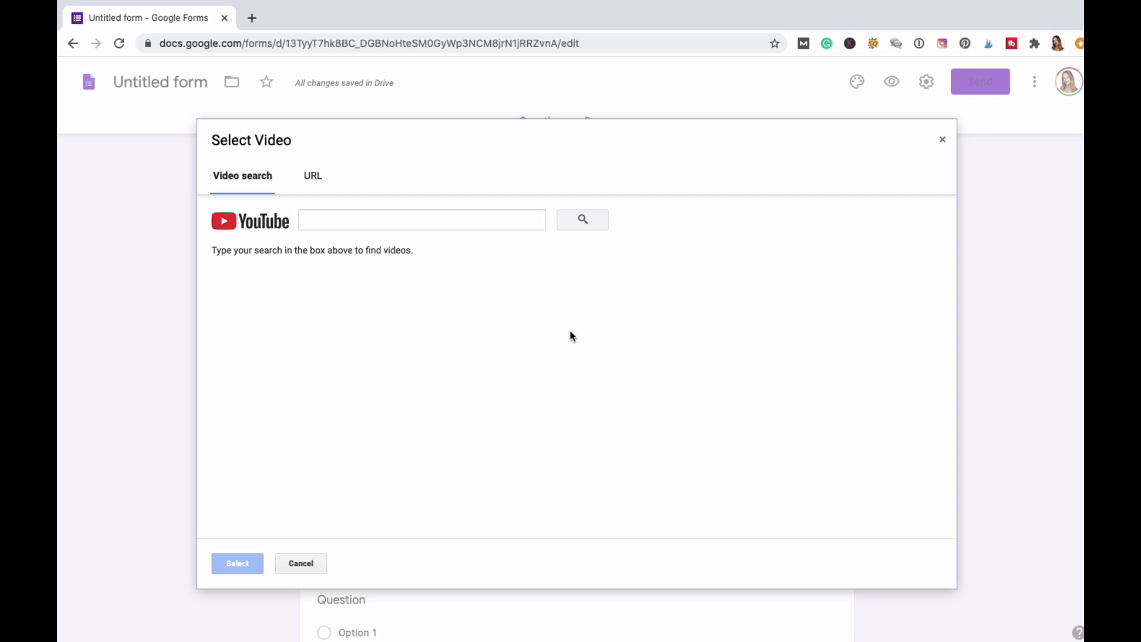
{"action": "left_click", "coordinate": [378, 221]}
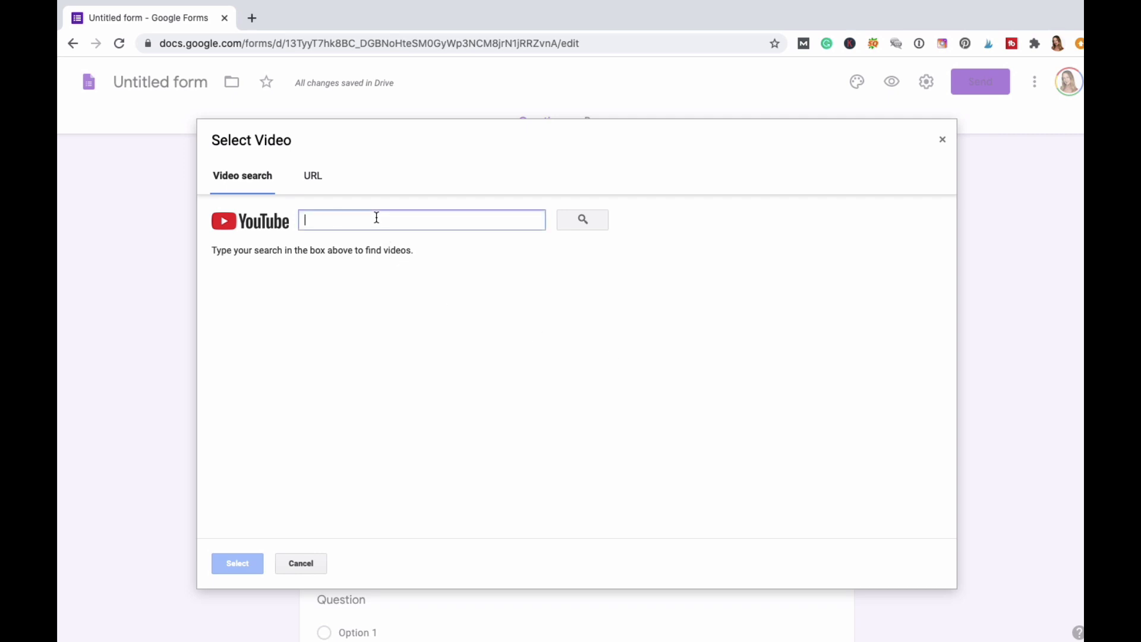
{"action": "type", "text": "dina colada"}
{"action": "key", "text": "Return"}
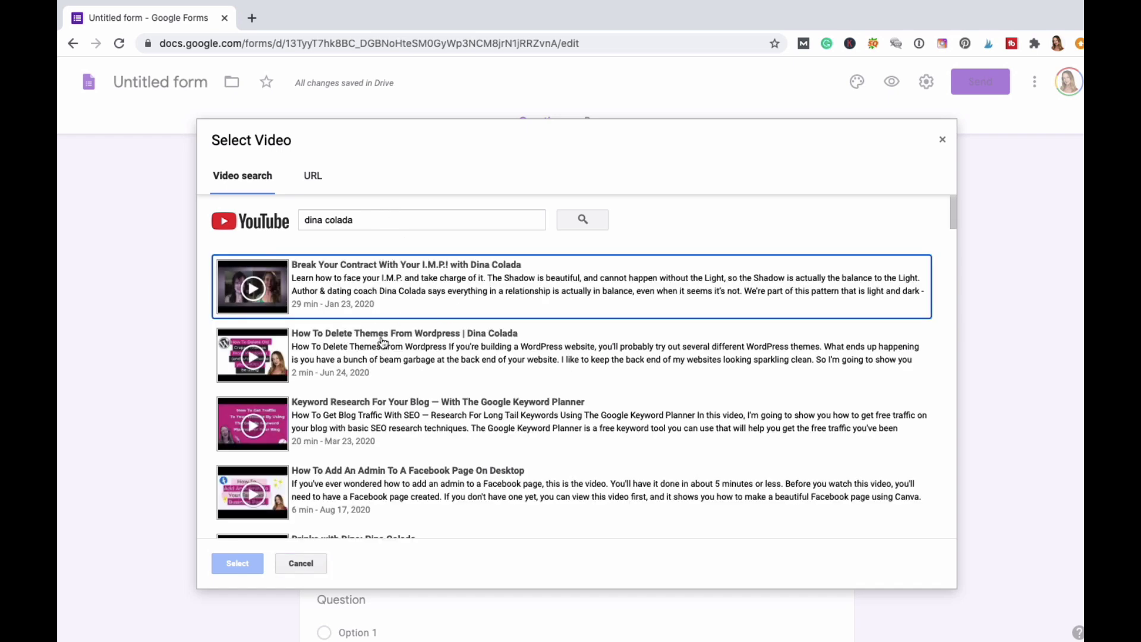
{"action": "scroll", "coordinate": [382, 343], "scroll_direction": "down", "scroll_amount": 1}
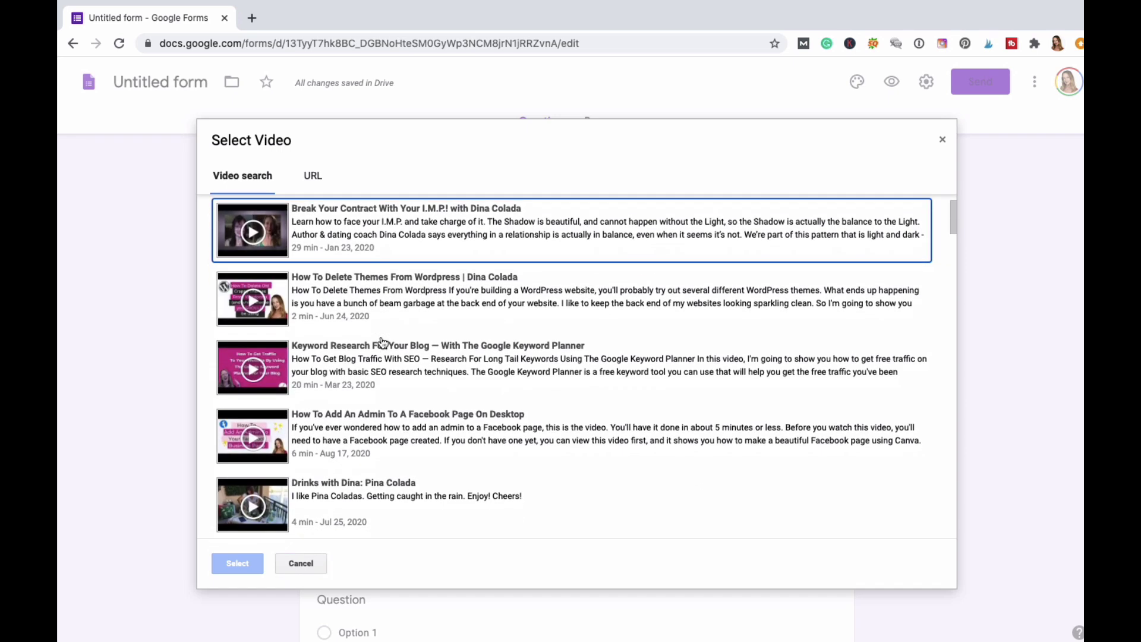
{"action": "left_click", "coordinate": [359, 282]}
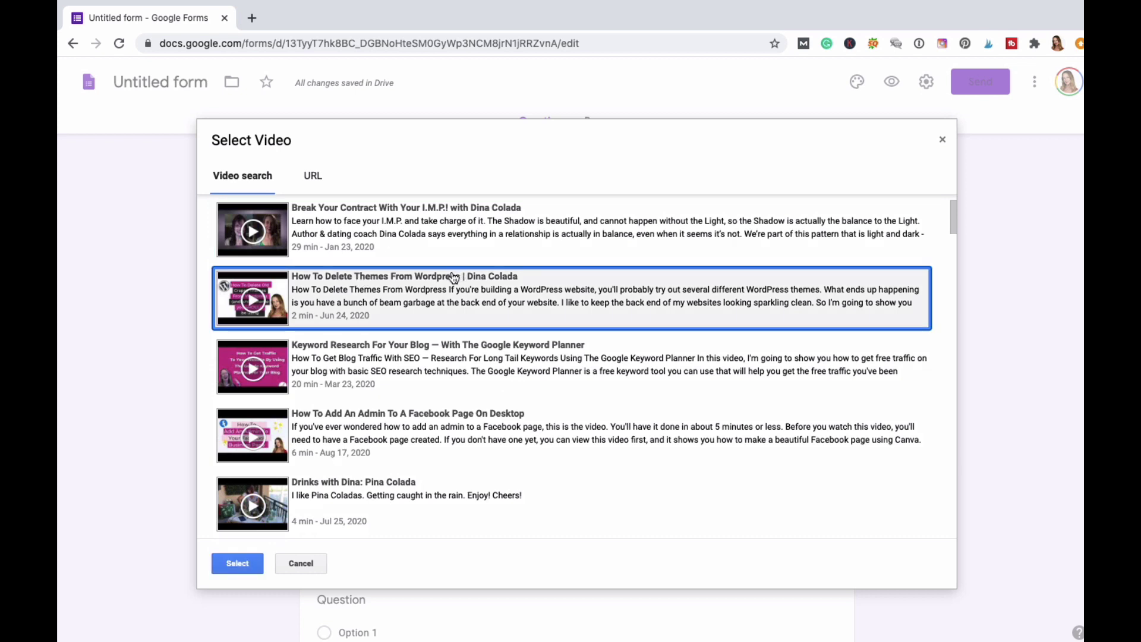
{"action": "left_click", "coordinate": [237, 563]}
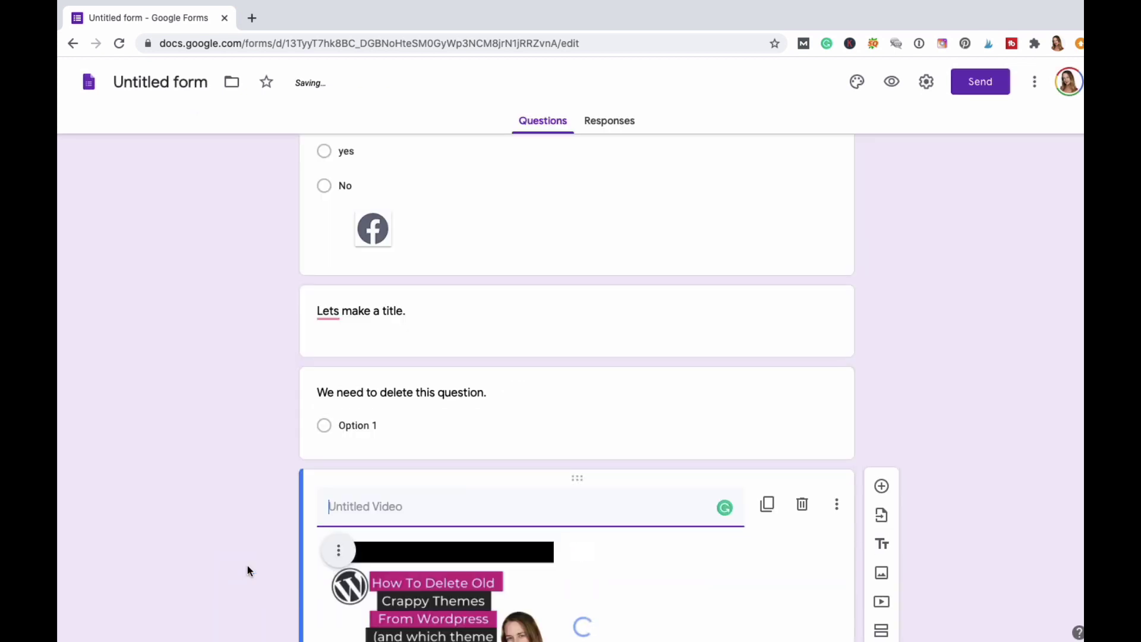
{"action": "scroll", "coordinate": [428, 539], "scroll_direction": "down", "scroll_amount": 2}
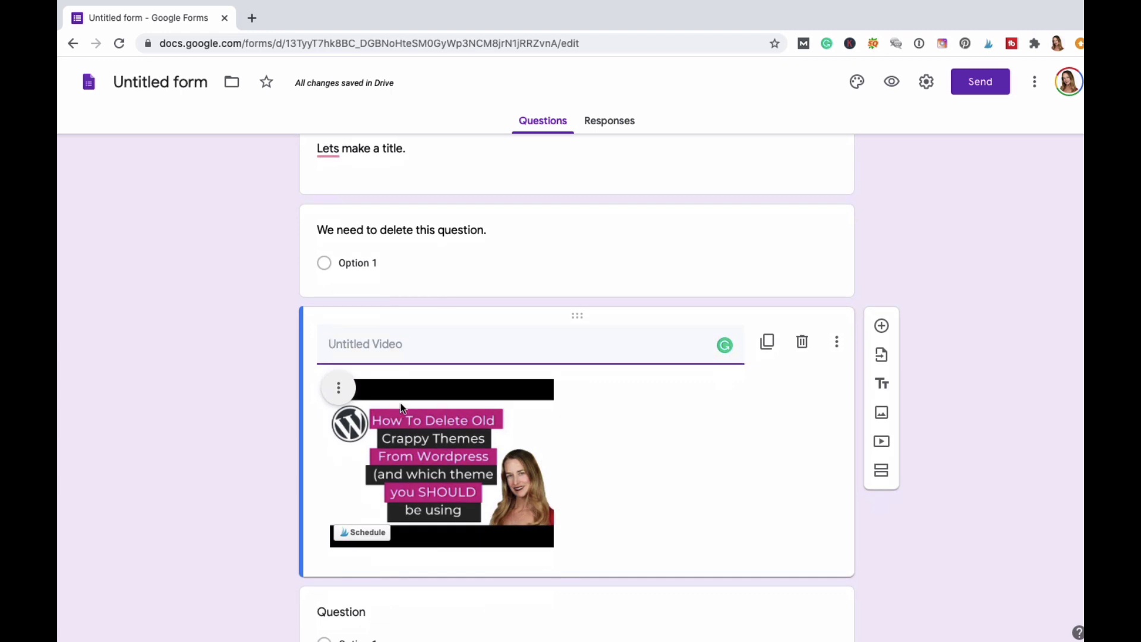
Caption the video 'Here's a video you can check out to see how to delete a theme from your wordpress site'.
{"action": "left_click", "coordinate": [401, 359]}
{"action": "type", "text": "Here"}
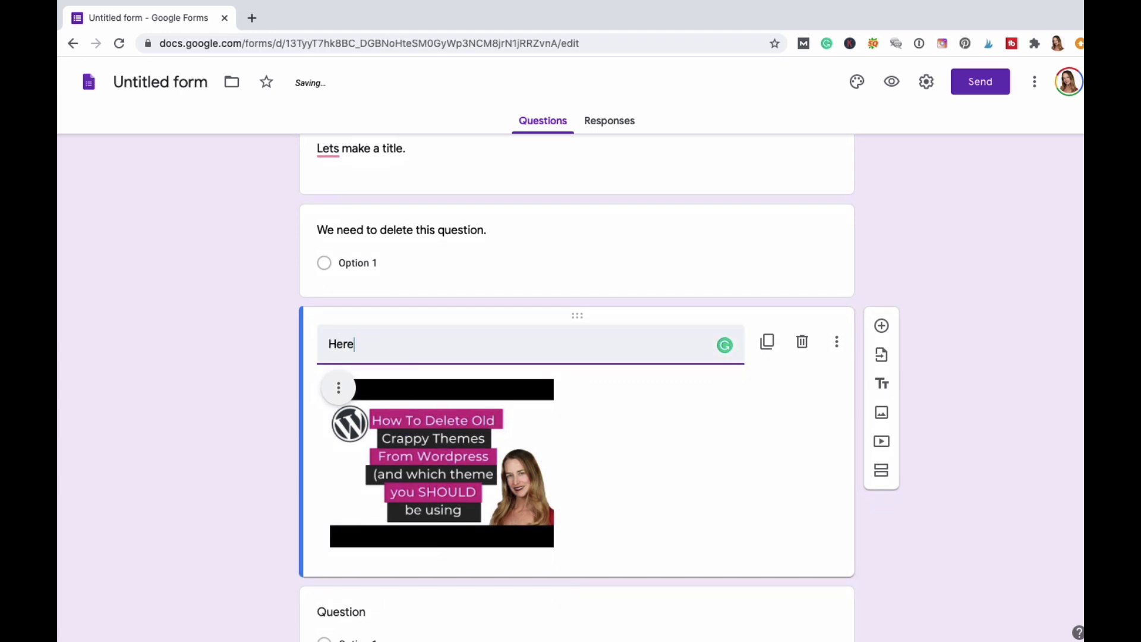
{"action": "type", "text": "'s a vidoeo you can chc"}
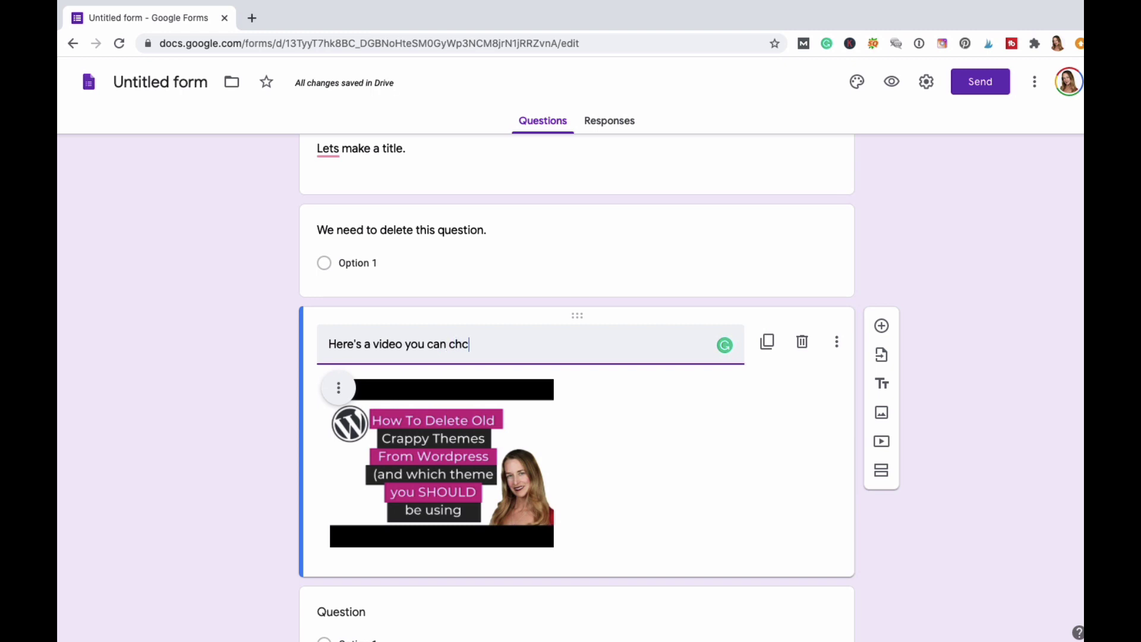
{"action": "key", "text": "BackSpace"}
{"action": "type", "text": "eck out"}
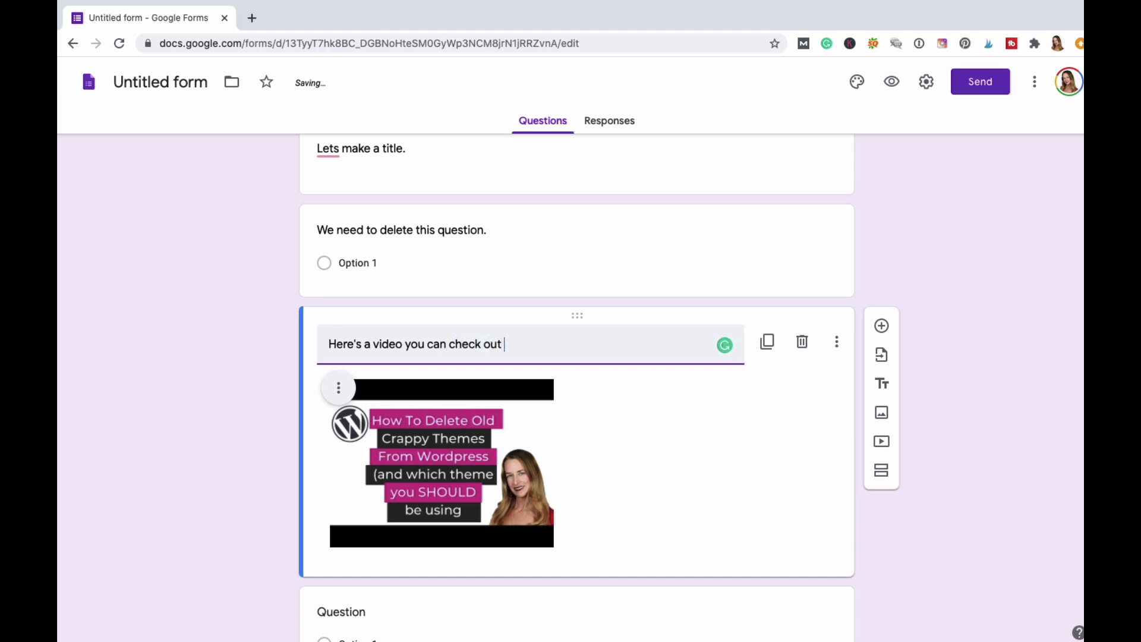
{"action": "type", "text": " to see how to "}
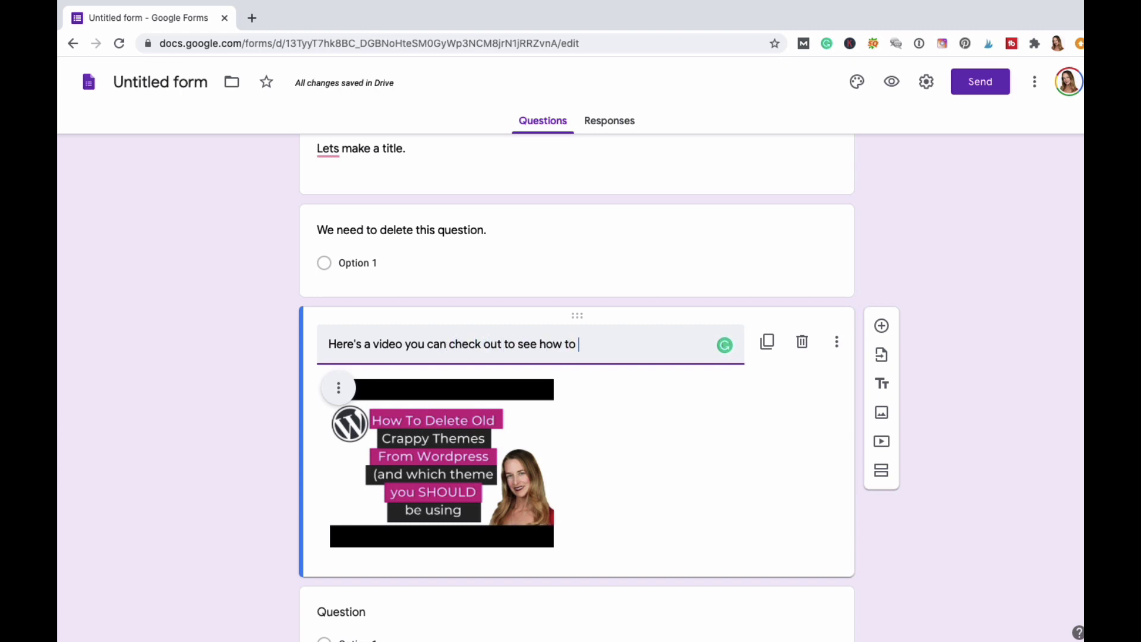
{"action": "type", "text": "delete "}
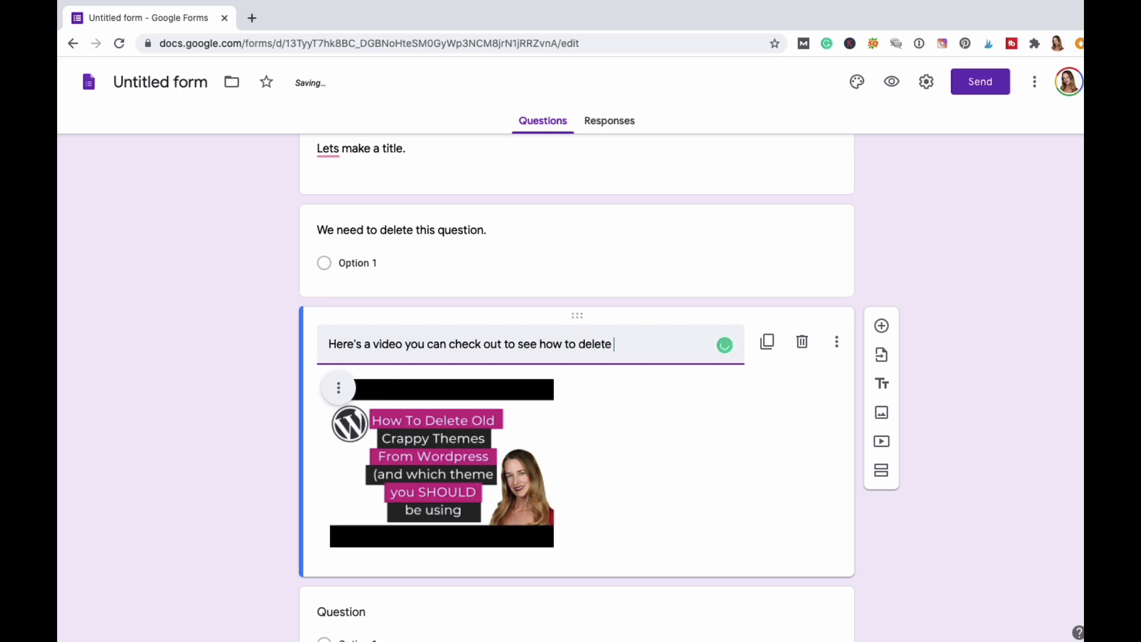
{"action": "type", "text": "a them"}
{"action": "key", "text": "BackSpace"}
{"action": "type", "text": "em from"}
{"action": "key", "text": "BackSpace"}
{"action": "key", "text": "BackSpace"}
{"action": "key", "text": "BackSpace"}
{"action": "key", "text": "BackSpace"}
{"action": "key", "text": "BackSpace"}
{"action": "key", "text": "BackSpace"}
{"action": "type", "text": "e from your "}
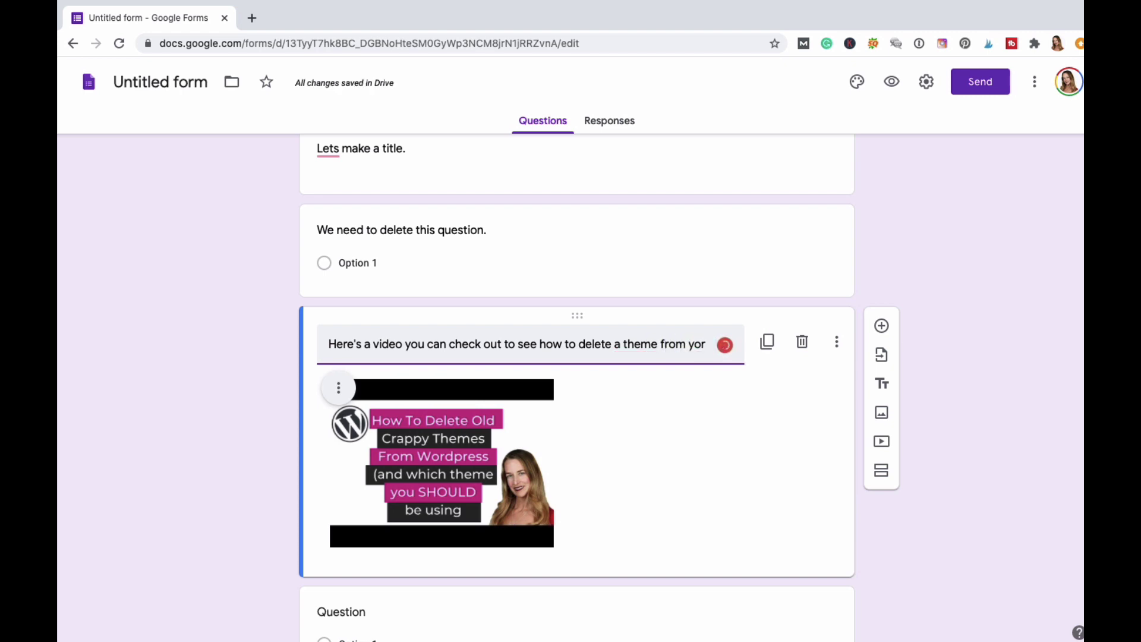
{"action": "type", "text": "wordp"}
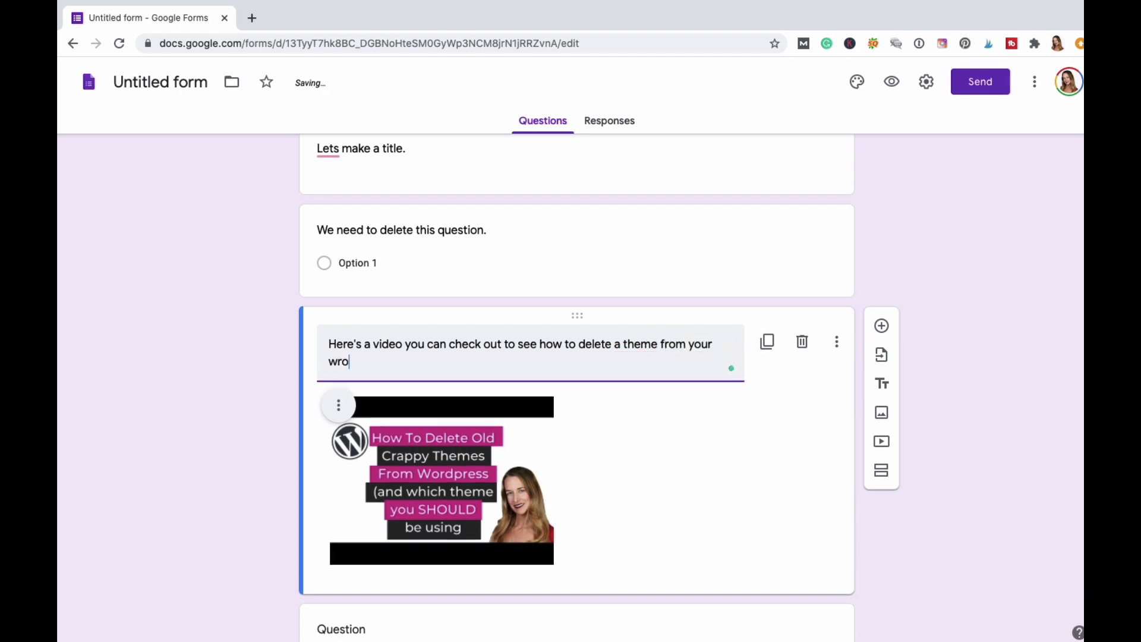
{"action": "type", "text": "ress site."}
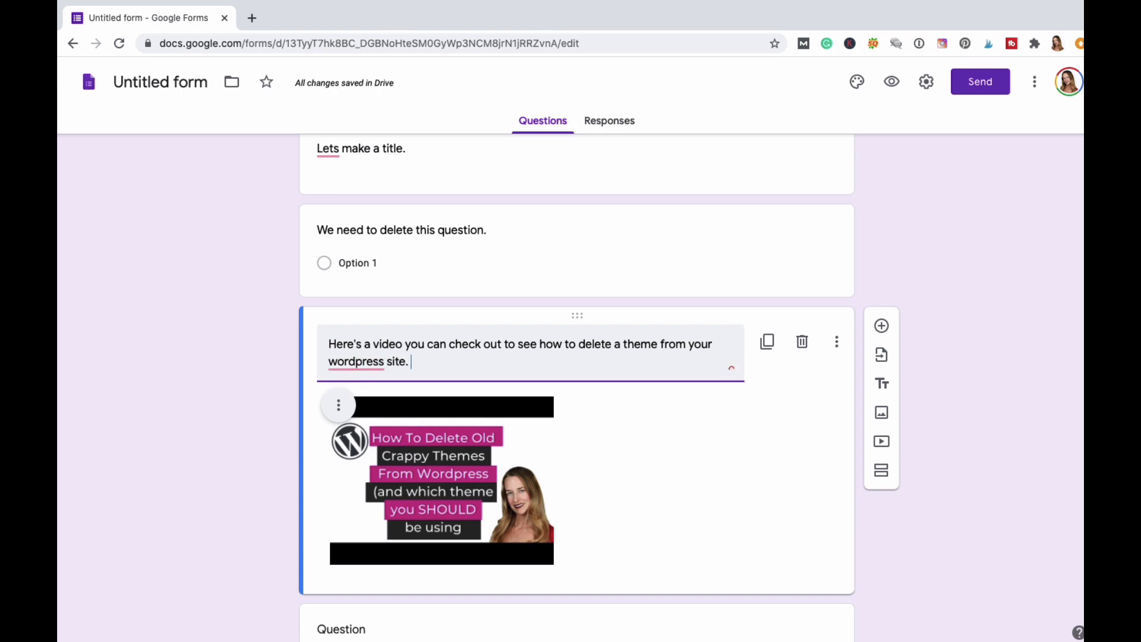
{"action": "left_click", "coordinate": [694, 446]}
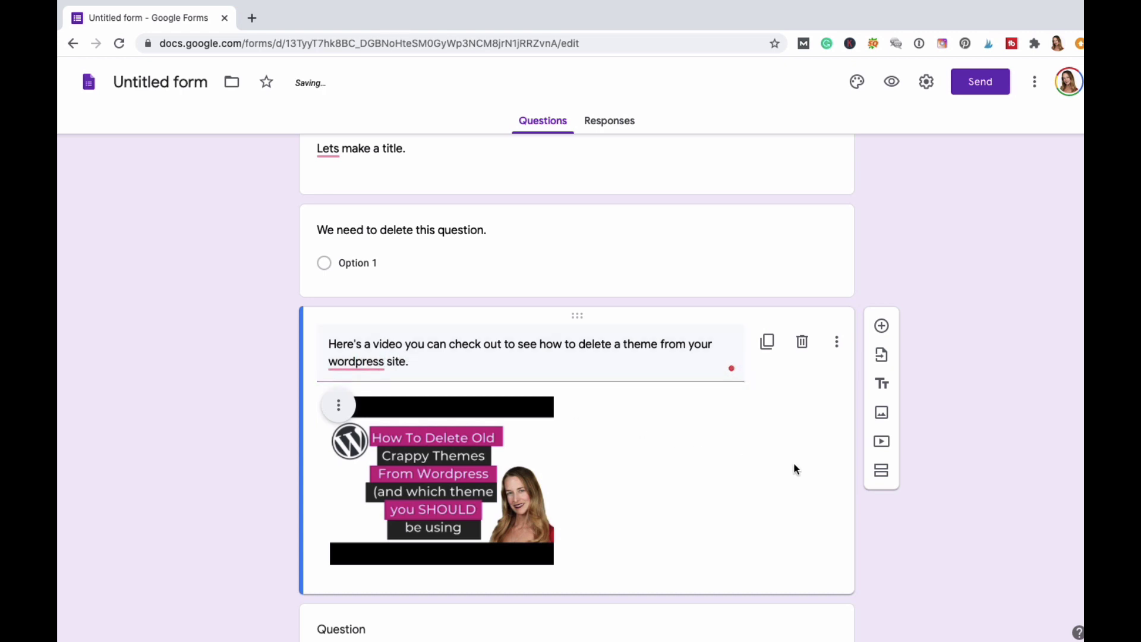
{"action": "scroll", "coordinate": [797, 468], "scroll_direction": "down", "scroll_amount": 3}
Drag the blank multiple-choice question up above the 'We need to delete this question.' card.
{"action": "scroll", "coordinate": [795, 465], "scroll_direction": "down", "scroll_amount": 2}
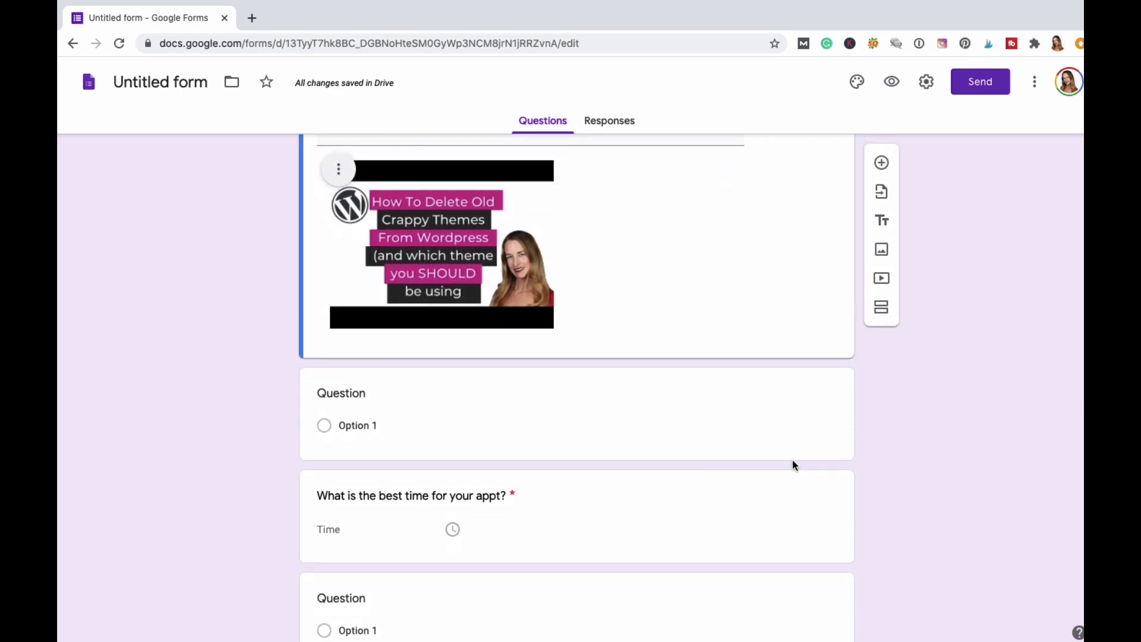
{"action": "scroll", "coordinate": [793, 460], "scroll_direction": "up", "scroll_amount": 2}
{"action": "left_click", "coordinate": [794, 461]}
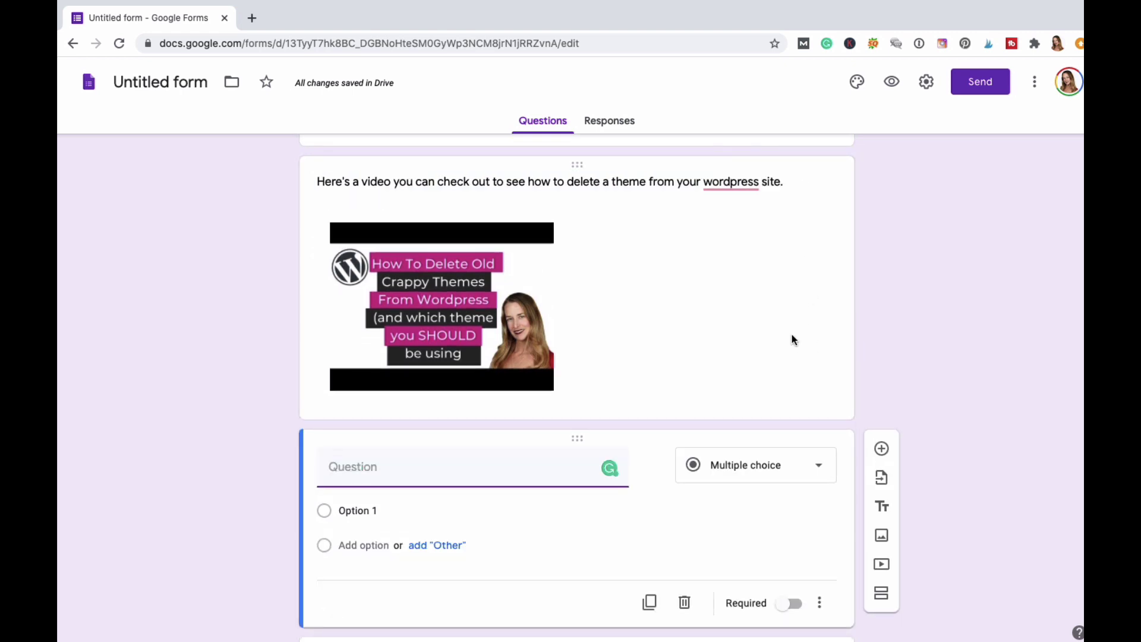
{"action": "scroll", "coordinate": [792, 337], "scroll_direction": "down", "scroll_amount": 5}
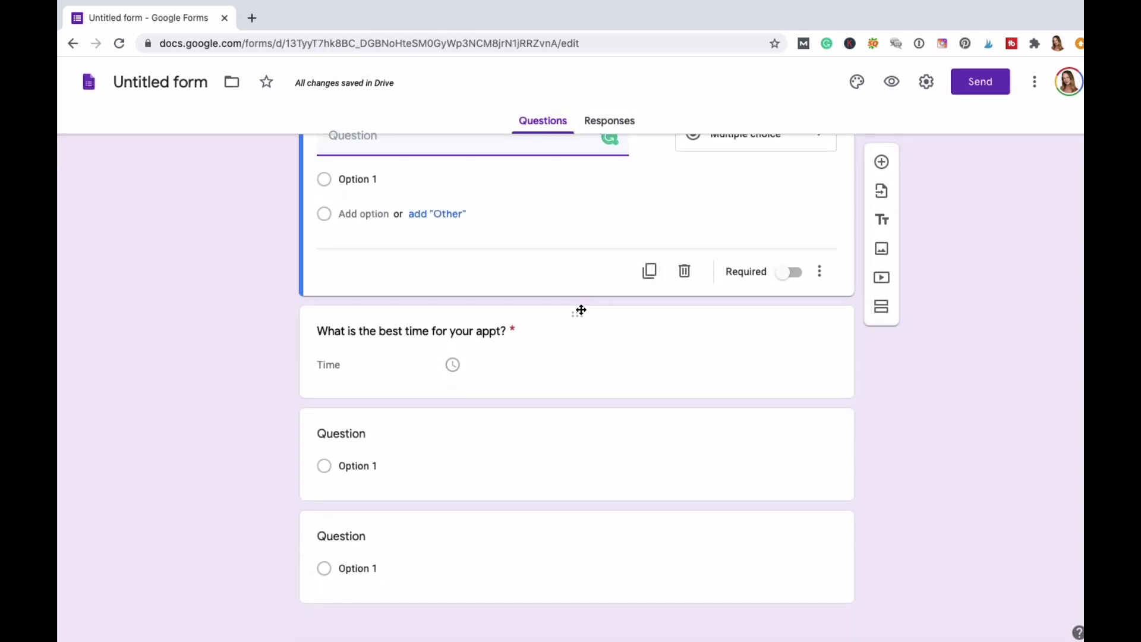
{"action": "left_click_drag", "start_coordinate": [576, 303], "coordinate": [568, 331]}
{"action": "scroll", "coordinate": [672, 357], "scroll_direction": "up", "scroll_amount": 2}
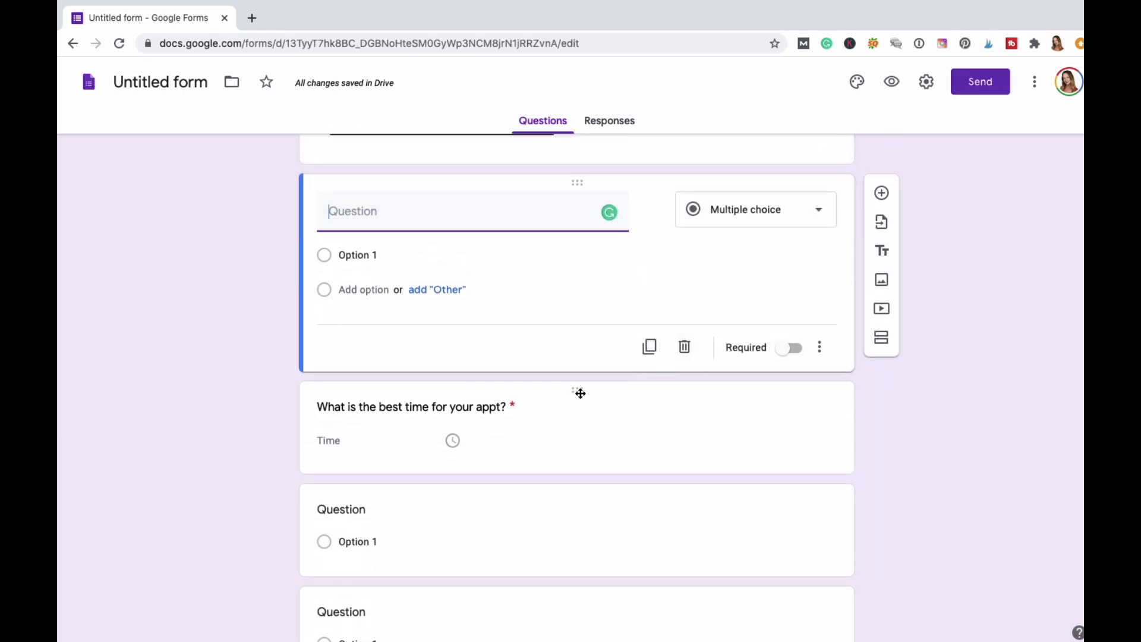
{"action": "scroll", "coordinate": [581, 392], "scroll_direction": "up", "scroll_amount": 3}
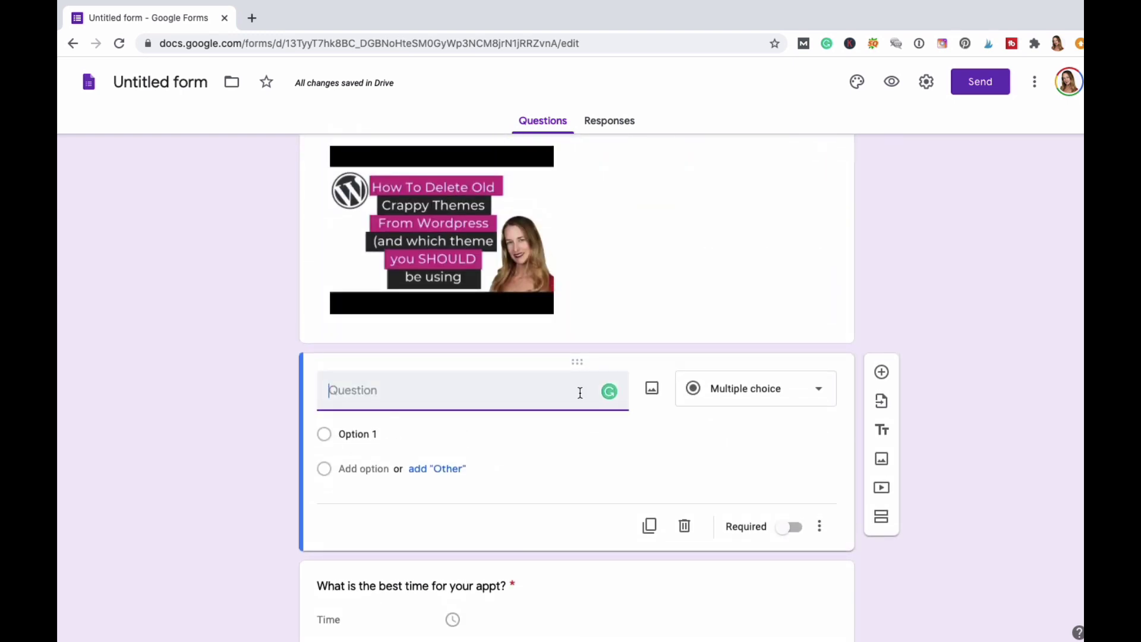
{"action": "scroll", "coordinate": [556, 323], "scroll_direction": "up", "scroll_amount": 2}
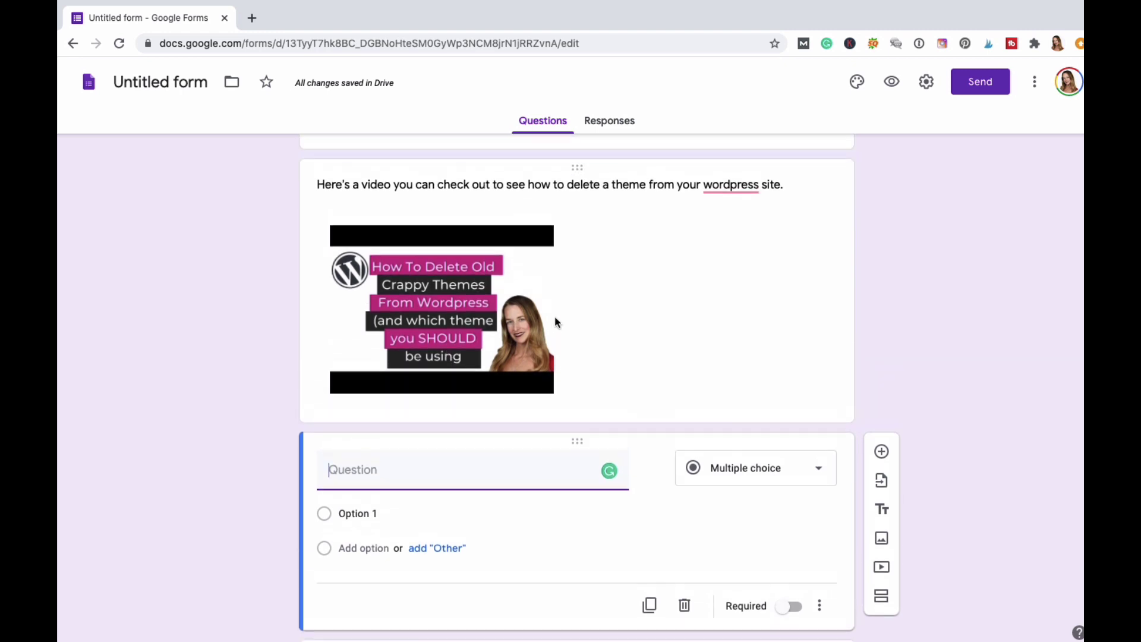
{"action": "scroll", "coordinate": [556, 323], "scroll_direction": "up", "scroll_amount": 1}
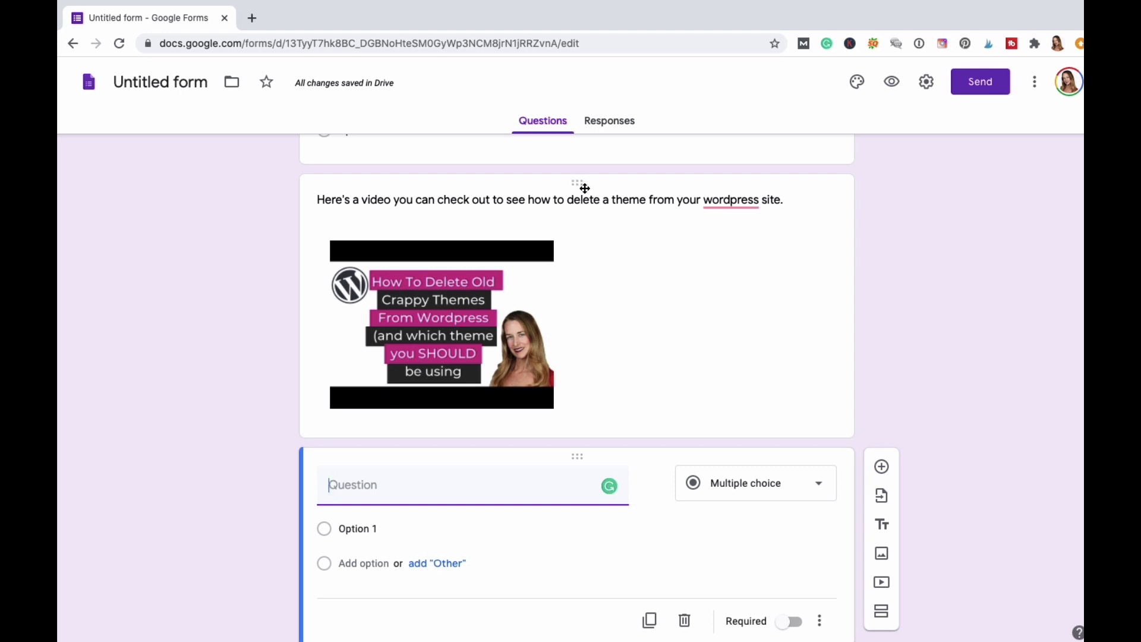
{"action": "left_click_drag", "start_coordinate": [579, 205], "coordinate": [562, 528]}
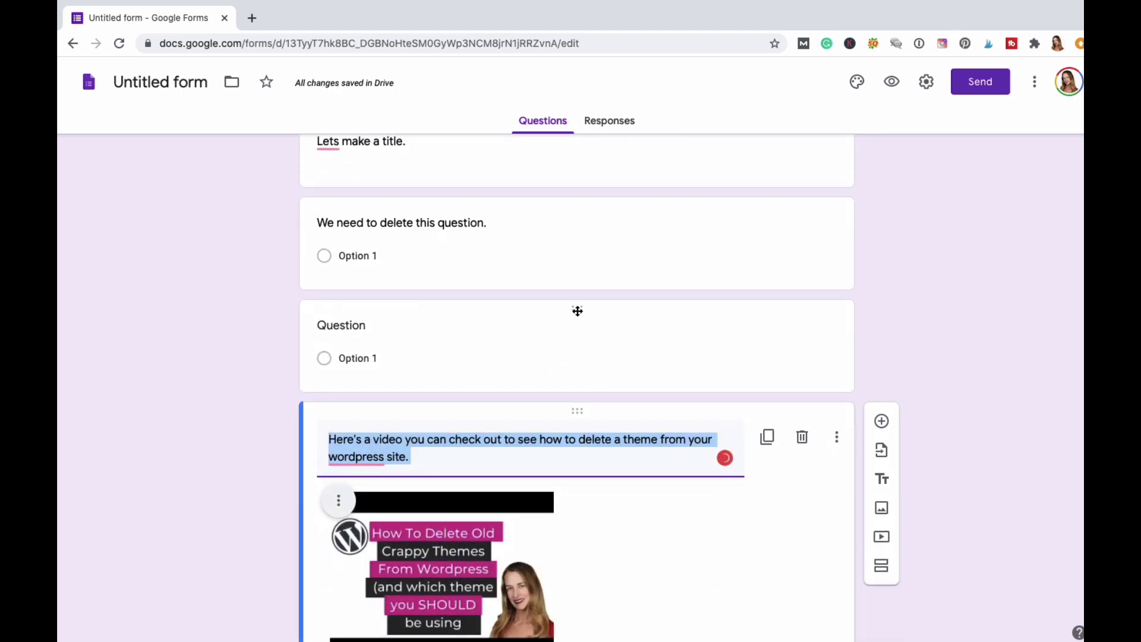
{"action": "left_click_drag", "start_coordinate": [576, 307], "coordinate": [565, 277]}
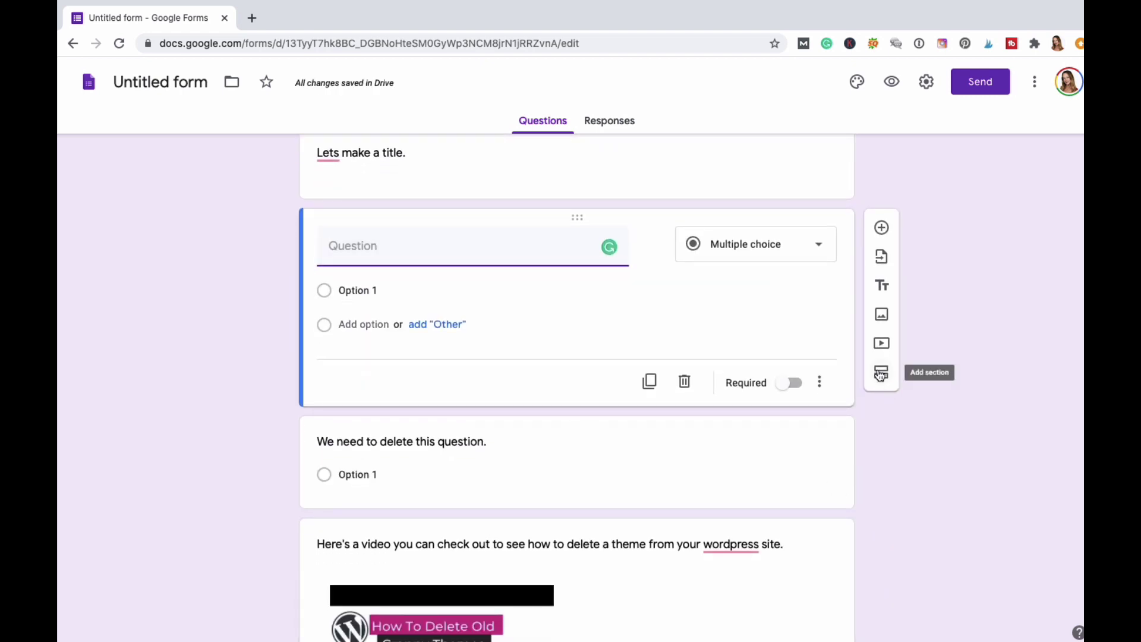
{"action": "scroll", "coordinate": [752, 478], "scroll_direction": "down", "scroll_amount": 8}
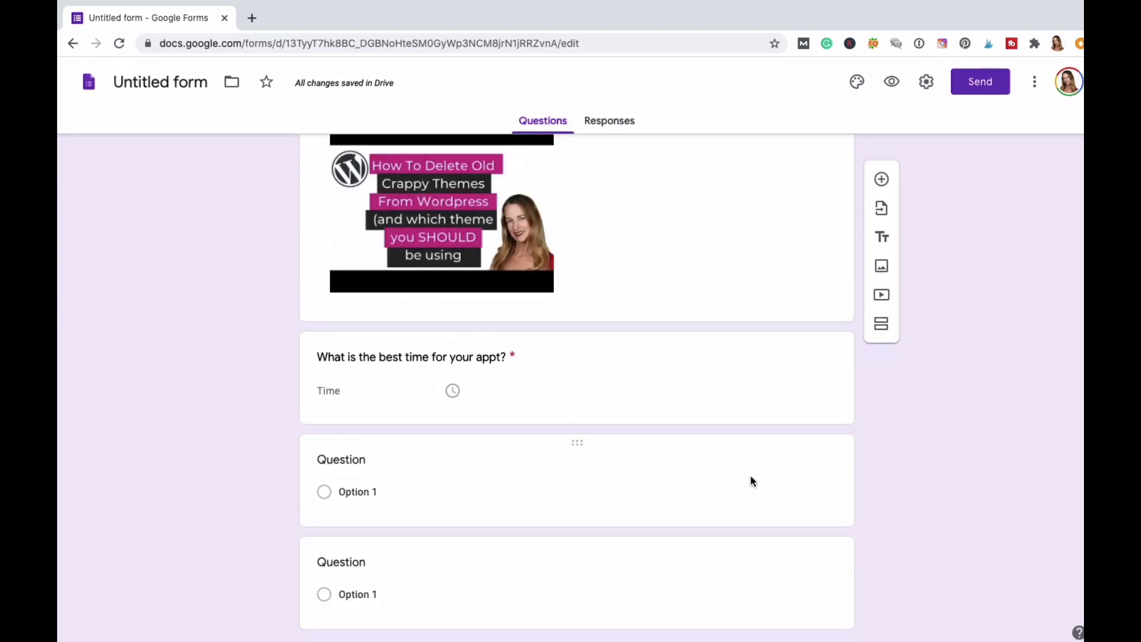
Add a new section after the last question and title it 'we don't need this section.'.
{"action": "left_click", "coordinate": [647, 551]}
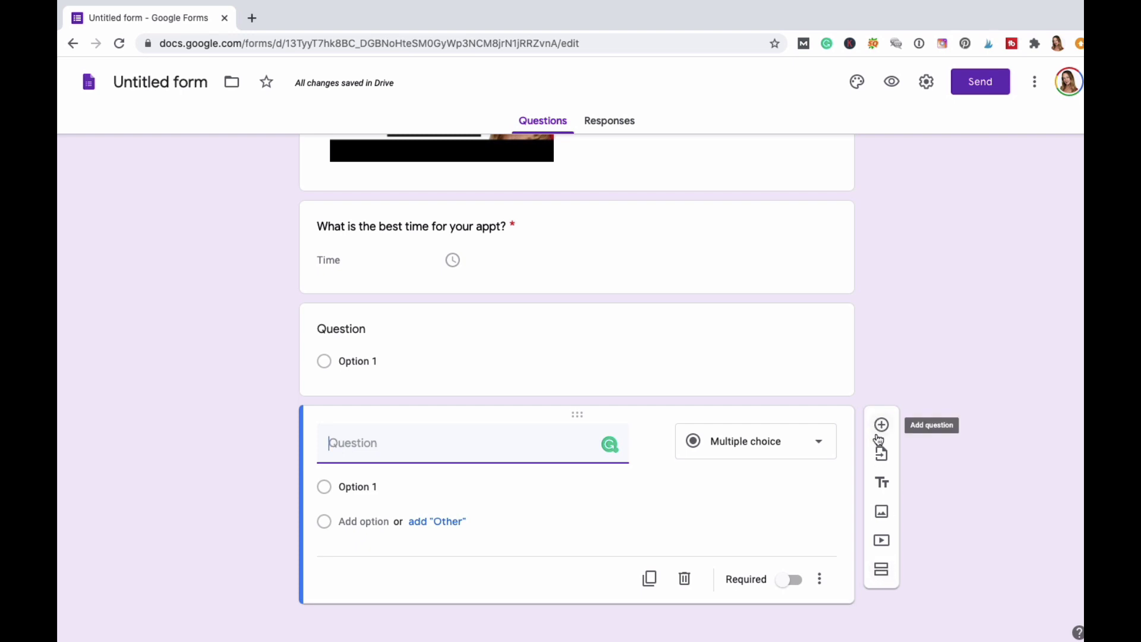
{"action": "left_click", "coordinate": [882, 572]}
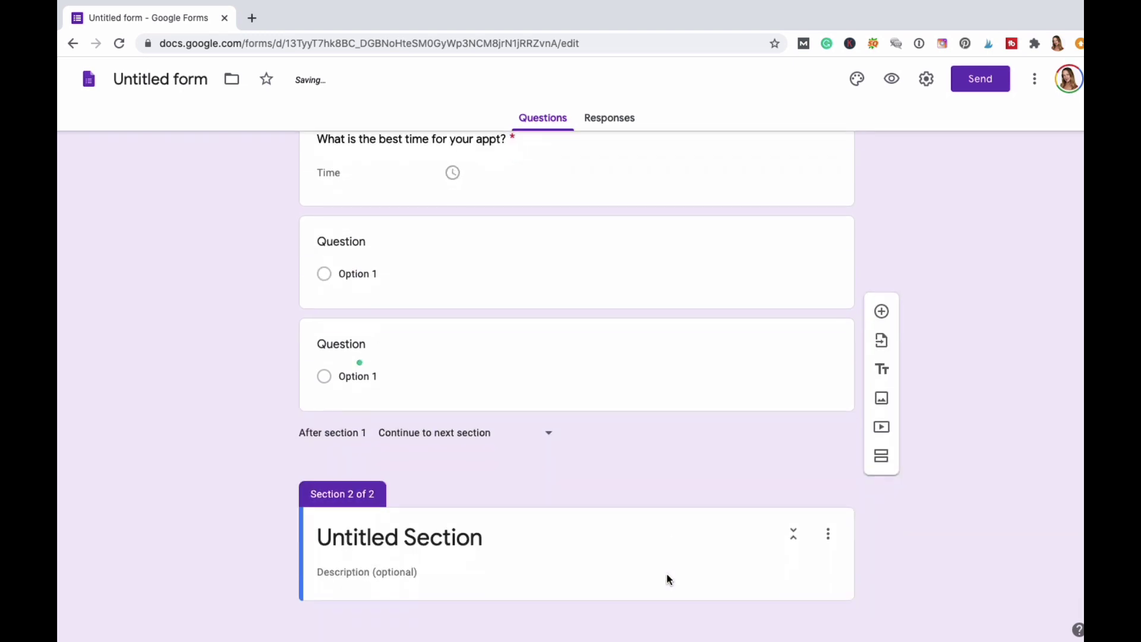
{"action": "left_click", "coordinate": [432, 545]}
{"action": "type", "text": "THis is "}
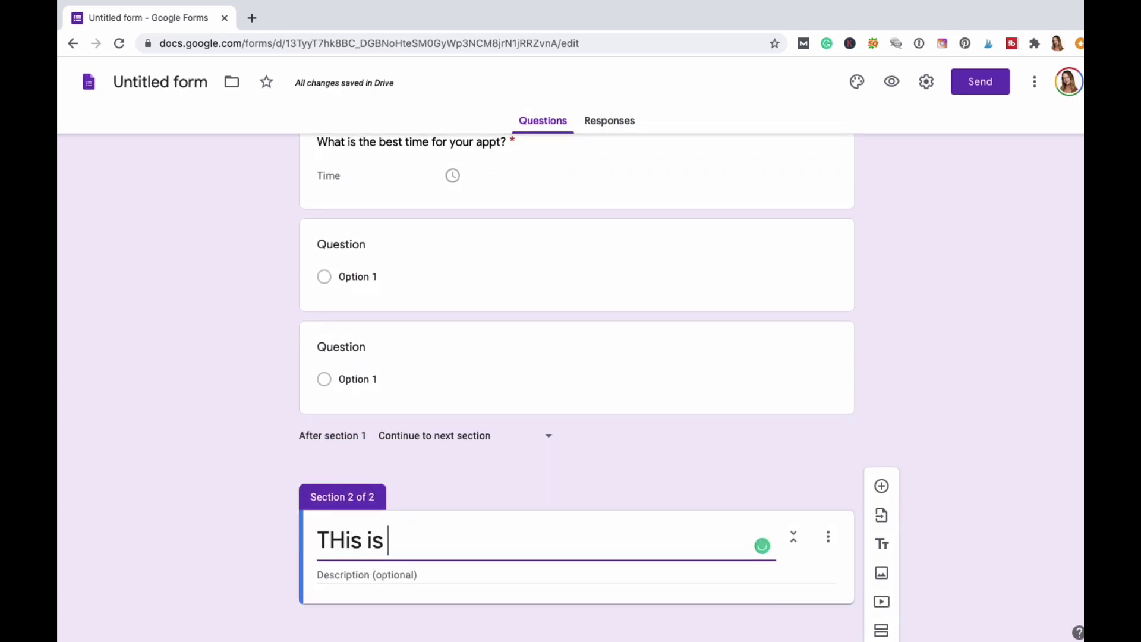
{"action": "type", "text": "an une"}
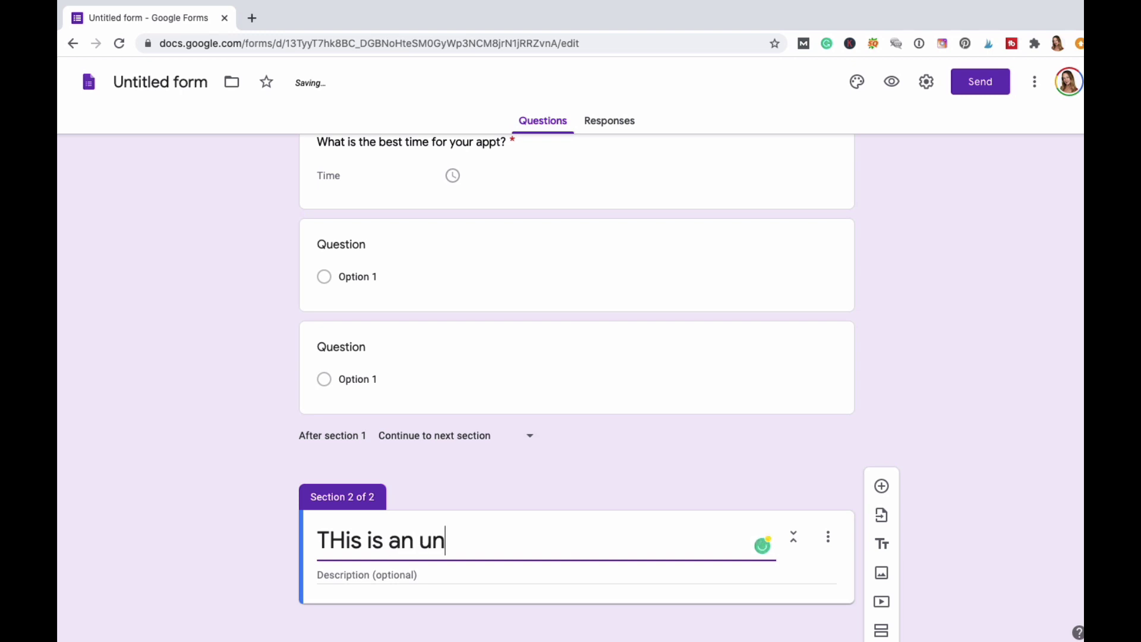
{"action": "key", "text": "BackSpace"}
{"action": "key", "text": "BackSpace"}
{"action": "key", "text": "BackSpace"}
{"action": "key", "text": "BackSpace"}
{"action": "key", "text": "BackSpace"}
{"action": "key", "text": "BackSpace"}
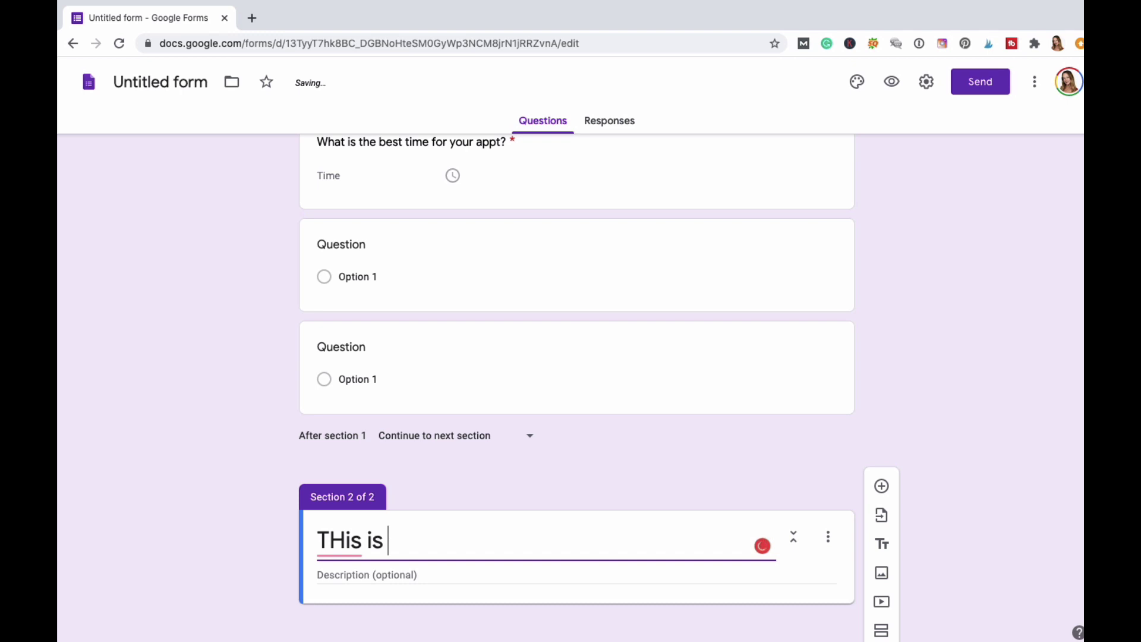
{"action": "key", "text": "BackSpace"}
{"action": "key", "text": "BackSpace"}
{"action": "key", "text": "BackSpace"}
{"action": "key", "text": "BackSpace"}
{"action": "key", "text": "BackSpace"}
{"action": "key", "text": "BackSpace"}
{"action": "key", "text": "BackSpace"}
{"action": "key", "text": "BackSpace"}
{"action": "type", "text": "W S"}
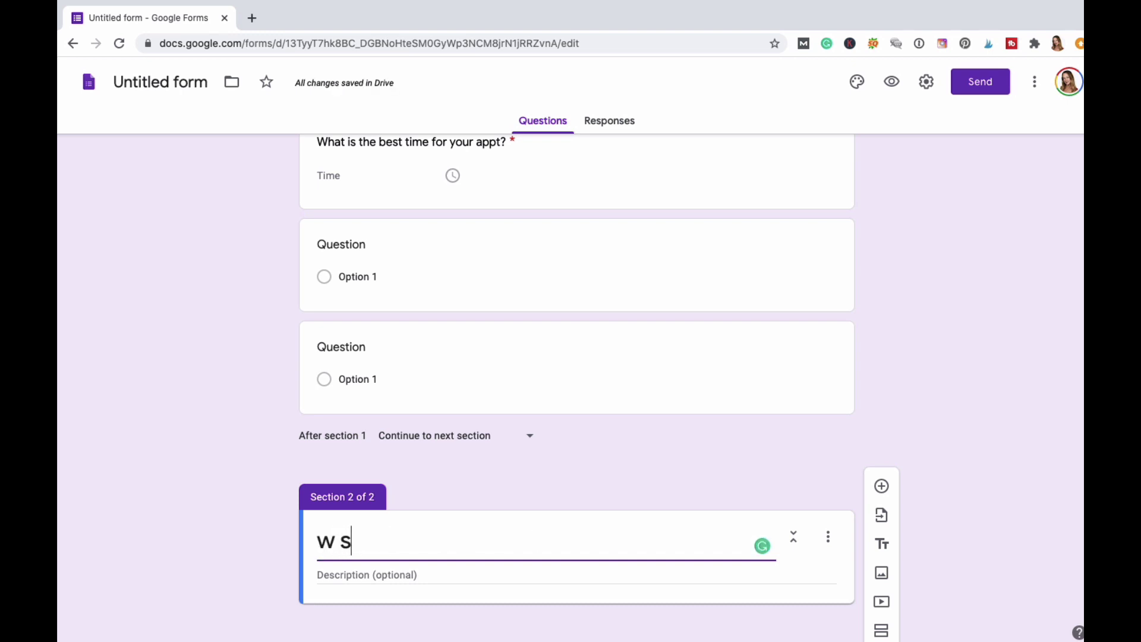
{"action": "key", "text": "BackSpace"}
{"action": "key", "text": "BackSpace"}
{"action": "type", "text": "e don't m"}
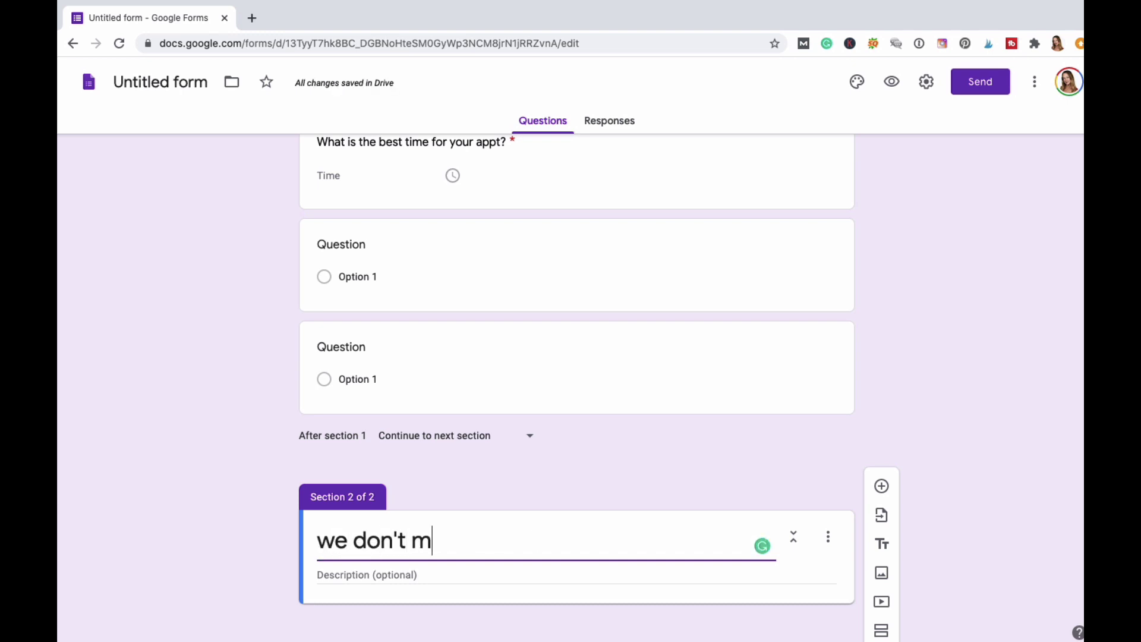
{"action": "key", "text": "BackSpace"}
{"action": "type", "text": "need this se"}
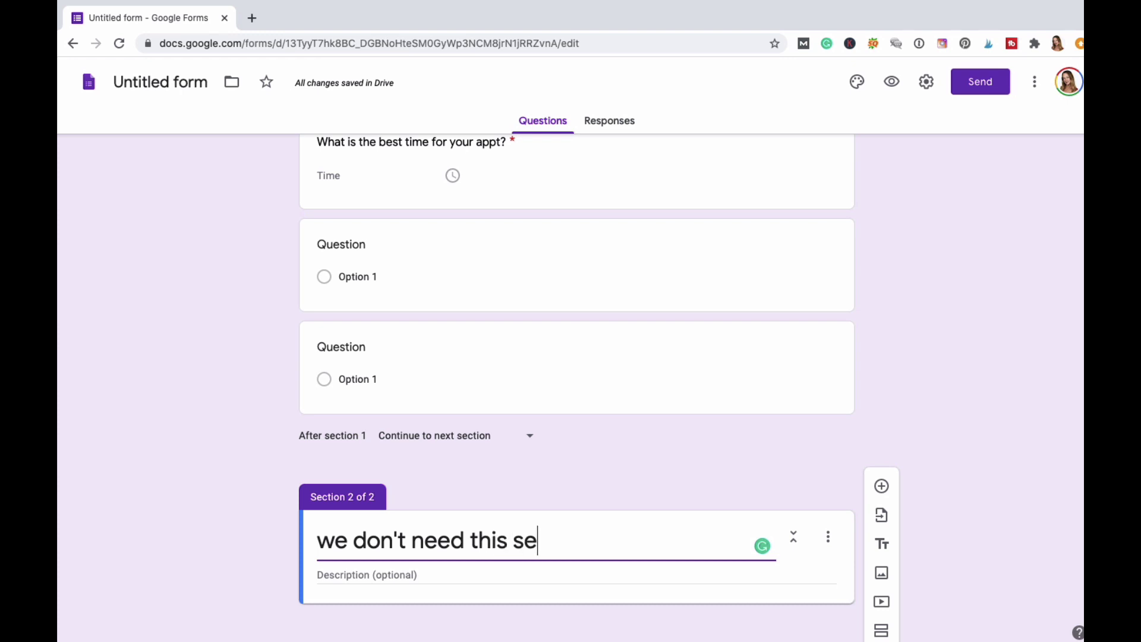
{"action": "type", "text": "ction."}
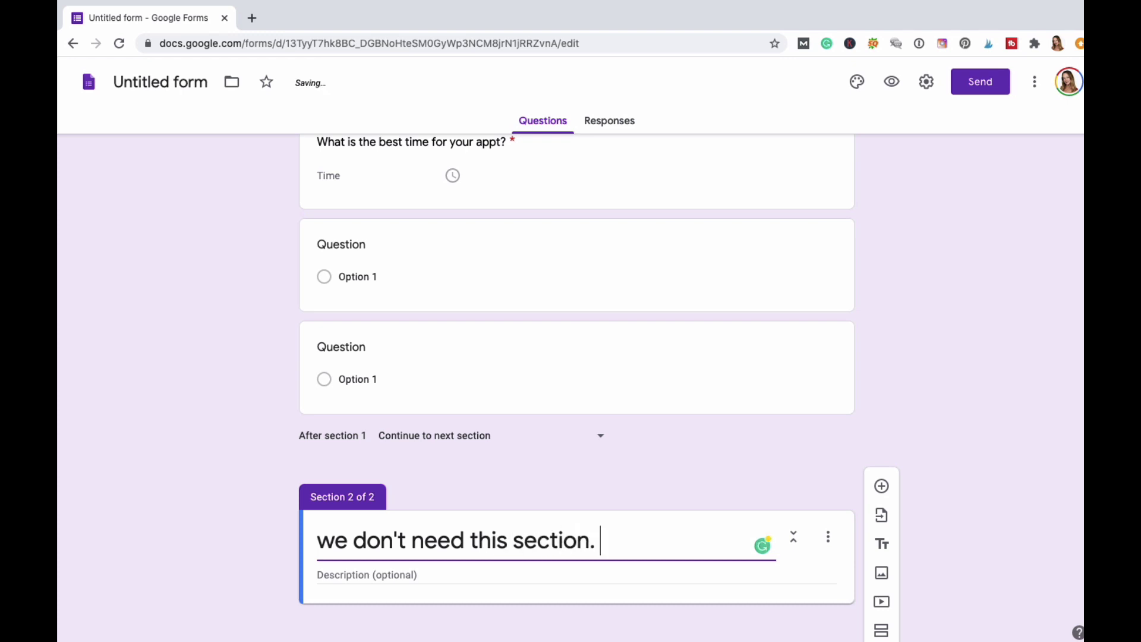
Add a blank multiple-choice question inside section 2.
{"action": "left_click", "coordinate": [882, 486]}
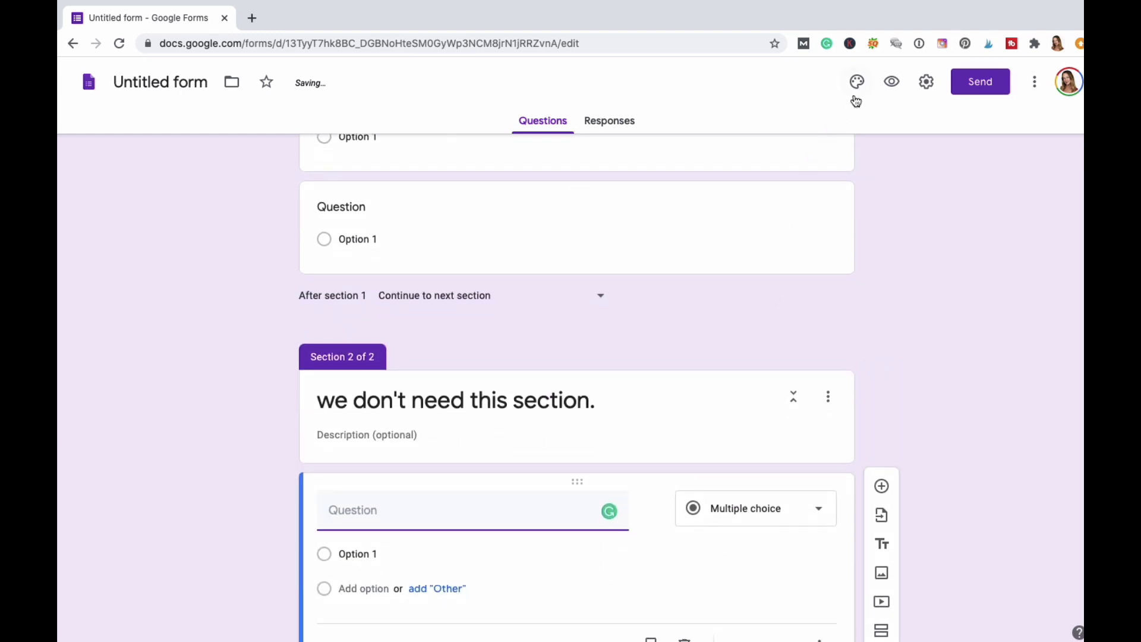
{"action": "scroll", "coordinate": [945, 287], "scroll_direction": "down", "scroll_amount": 2}
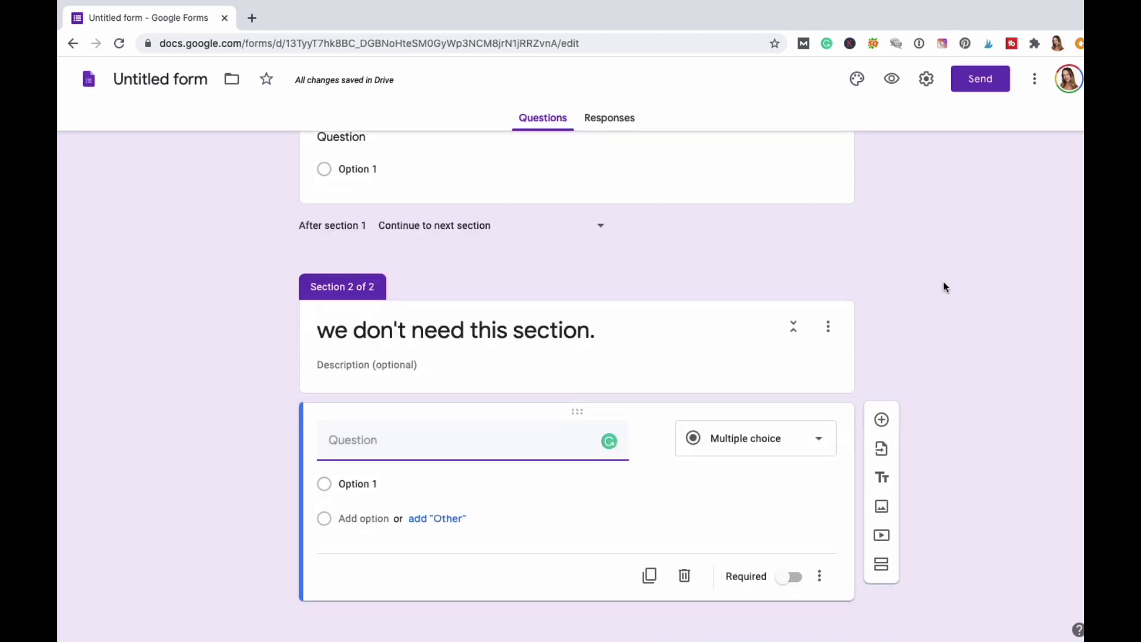
{"action": "scroll", "coordinate": [946, 287], "scroll_direction": "up", "scroll_amount": 4}
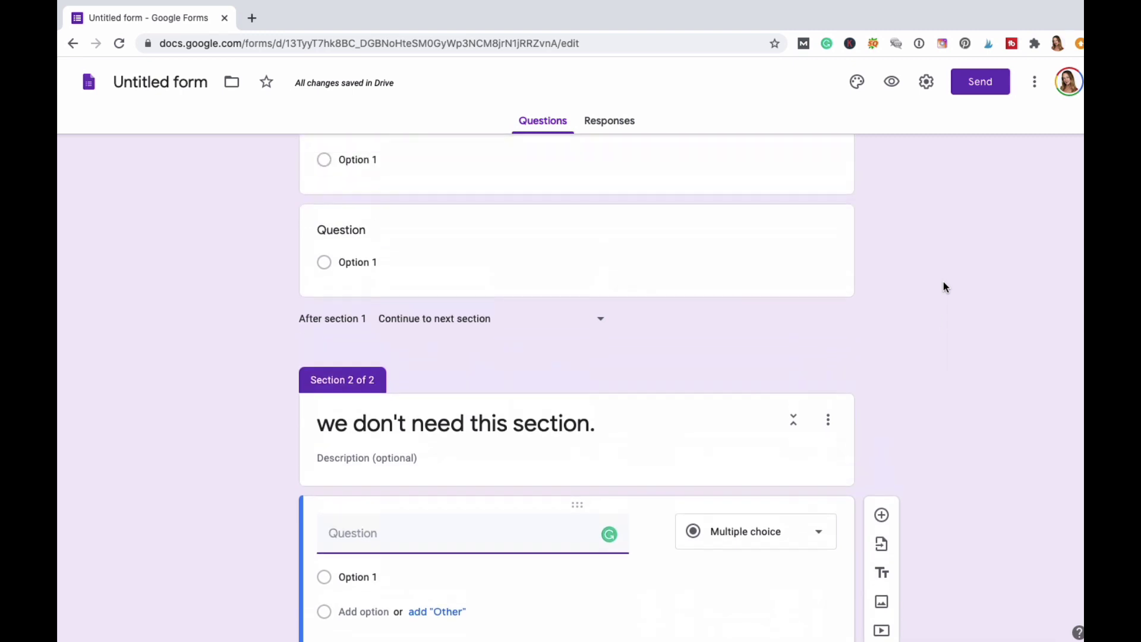
Set the theme colour to light blue with a grey background after trying red, orange, green and grey.
{"action": "left_click", "coordinate": [857, 84]}
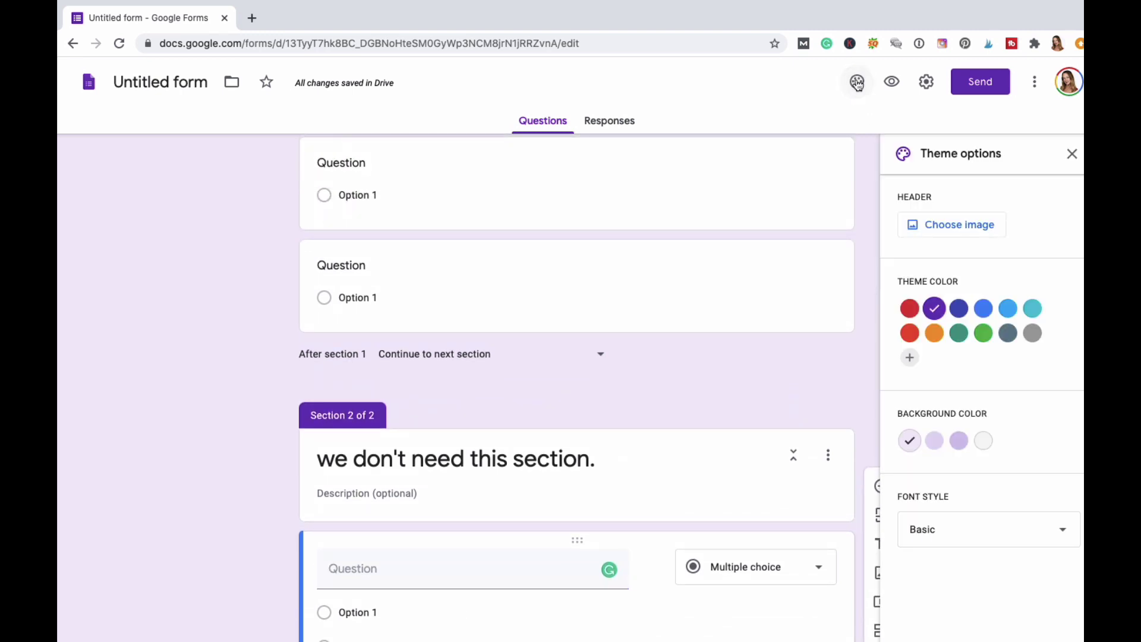
{"action": "left_click", "coordinate": [911, 310]}
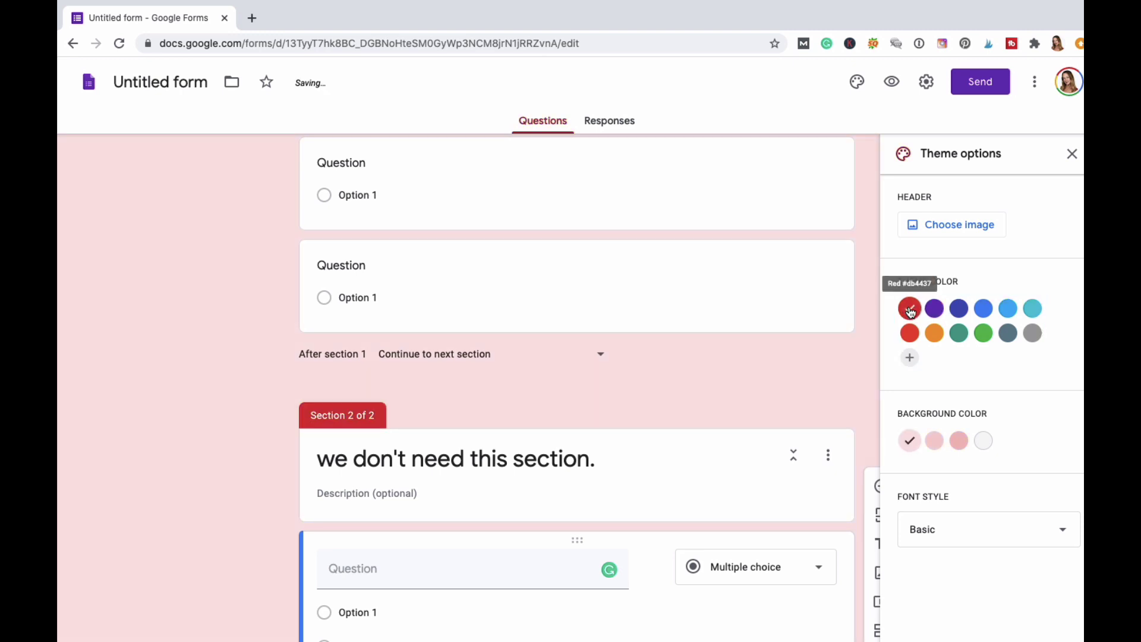
{"action": "left_click", "coordinate": [937, 337]}
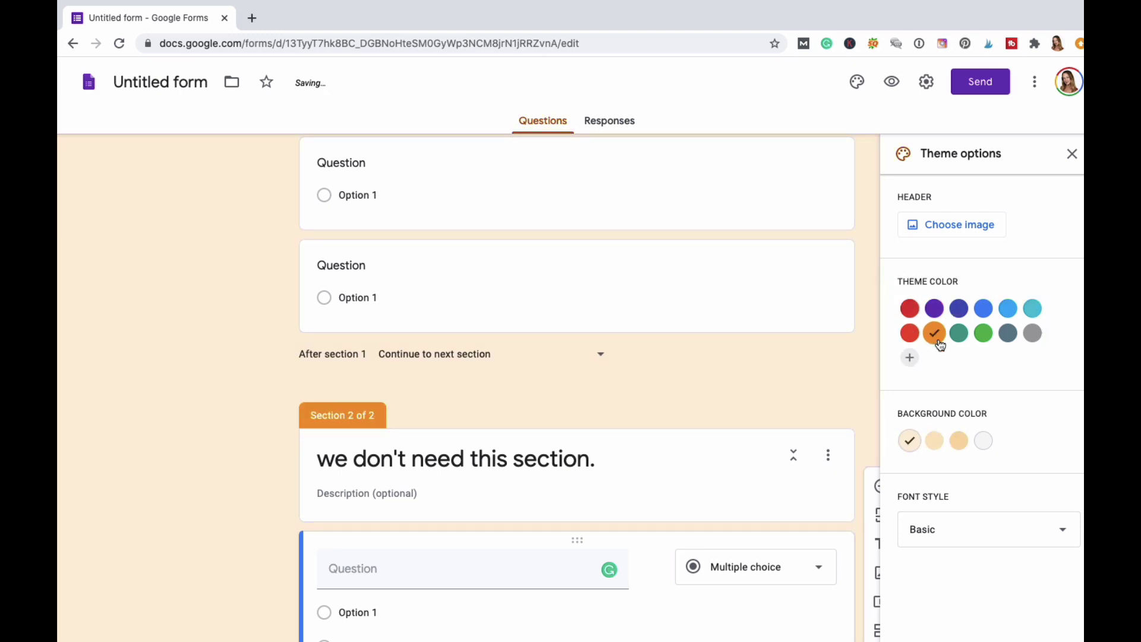
{"action": "left_click", "coordinate": [985, 335]}
{"action": "left_click", "coordinate": [1033, 334]}
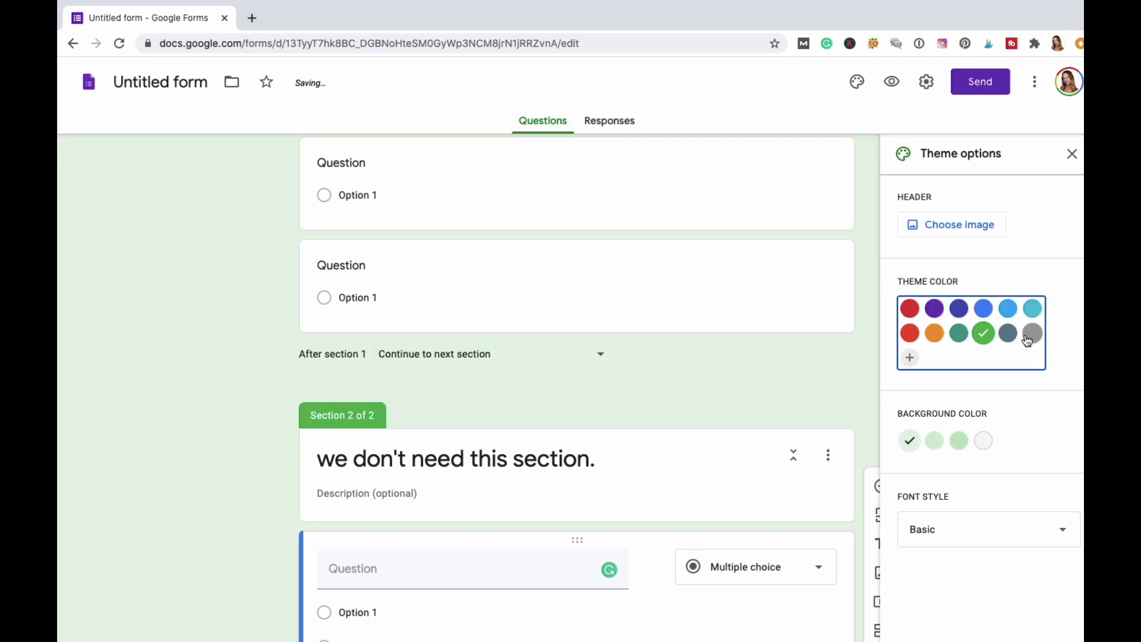
{"action": "left_click", "coordinate": [1009, 311]}
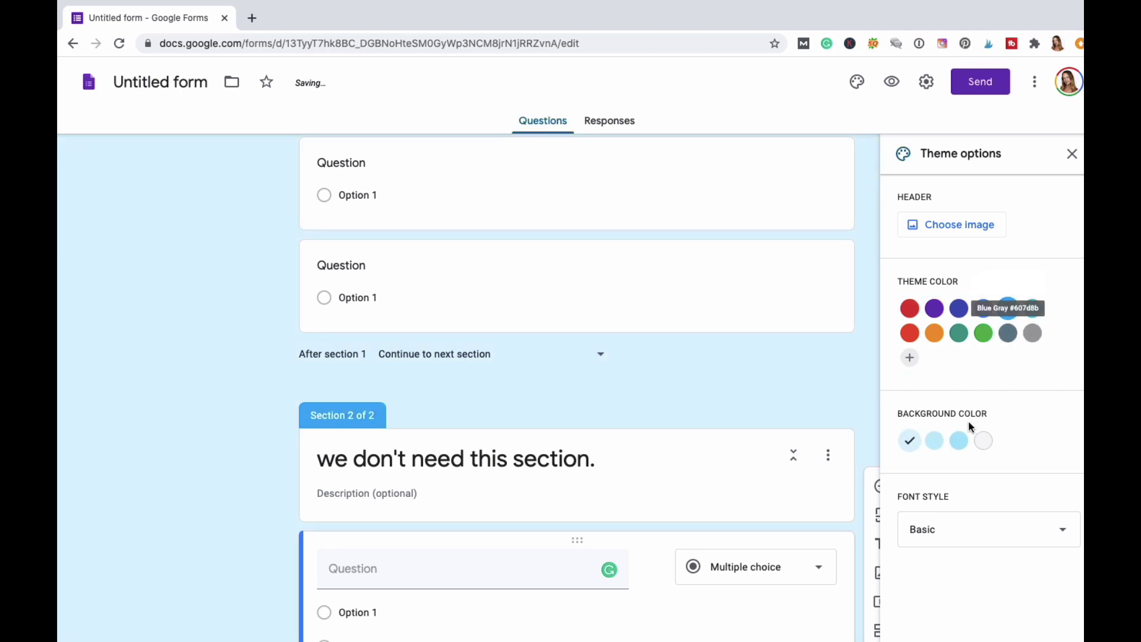
{"action": "left_click", "coordinate": [984, 440]}
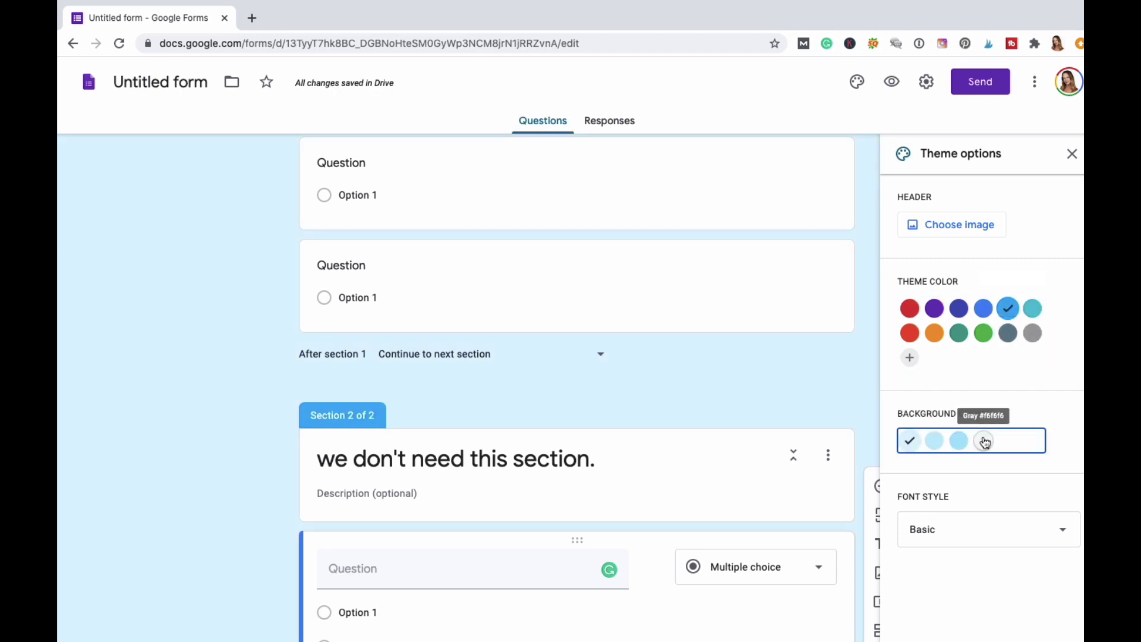
Change the font style to Playful after briefly trying Decorative.
{"action": "scroll", "coordinate": [975, 500], "scroll_direction": "down", "scroll_amount": 1}
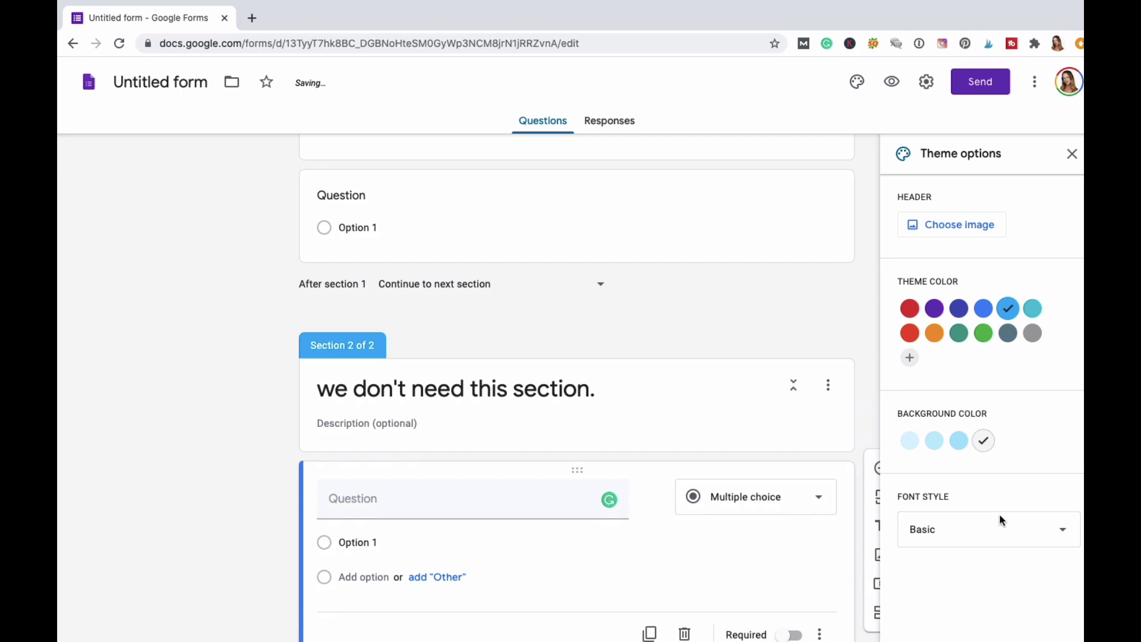
{"action": "left_click", "coordinate": [1063, 531]}
{"action": "left_click", "coordinate": [940, 552]}
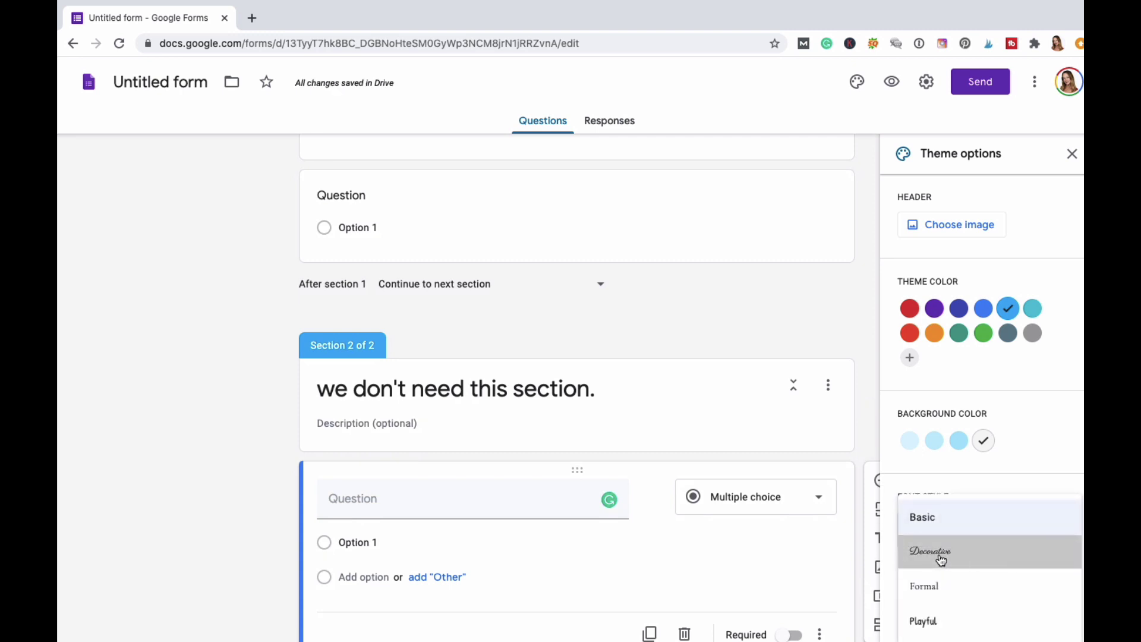
{"action": "left_click", "coordinate": [1046, 526]}
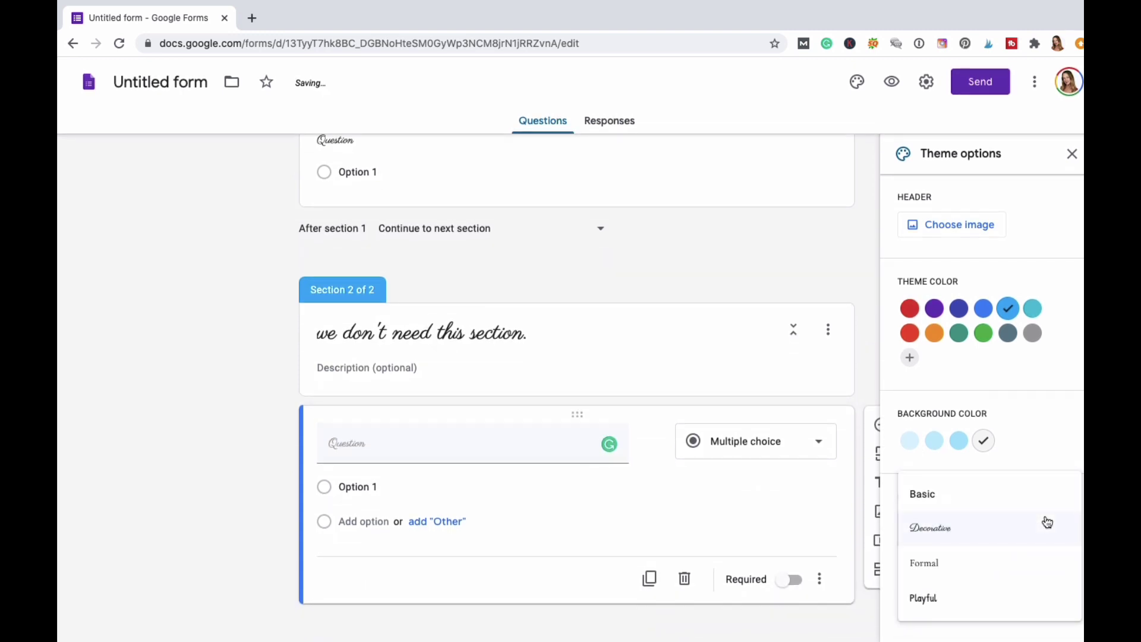
{"action": "left_click", "coordinate": [933, 599]}
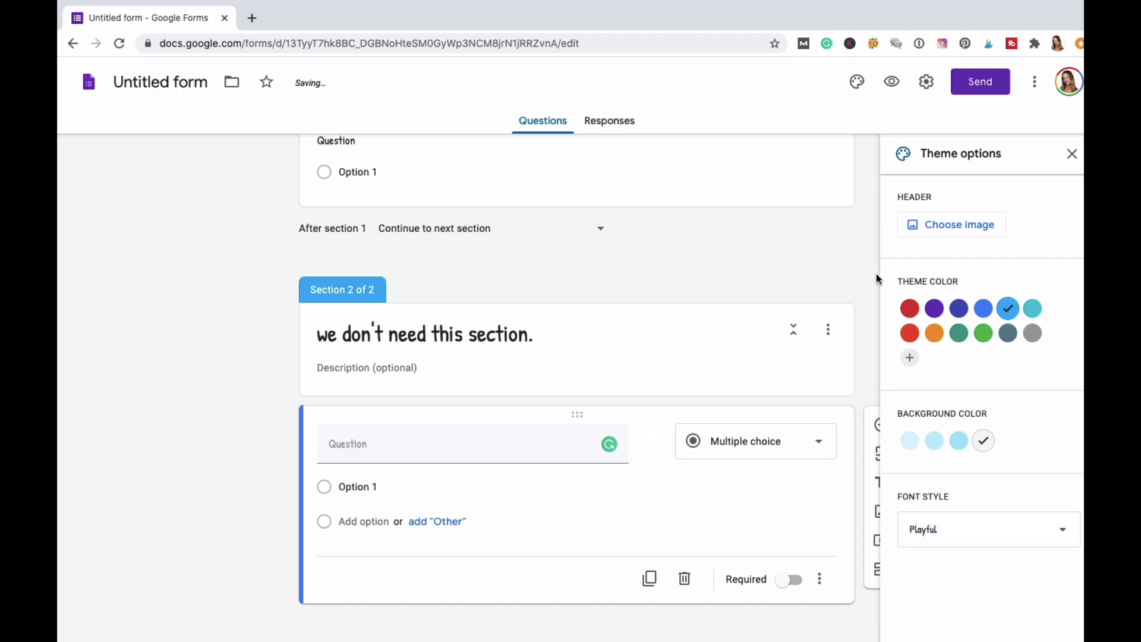
{"action": "left_click", "coordinate": [926, 83]}
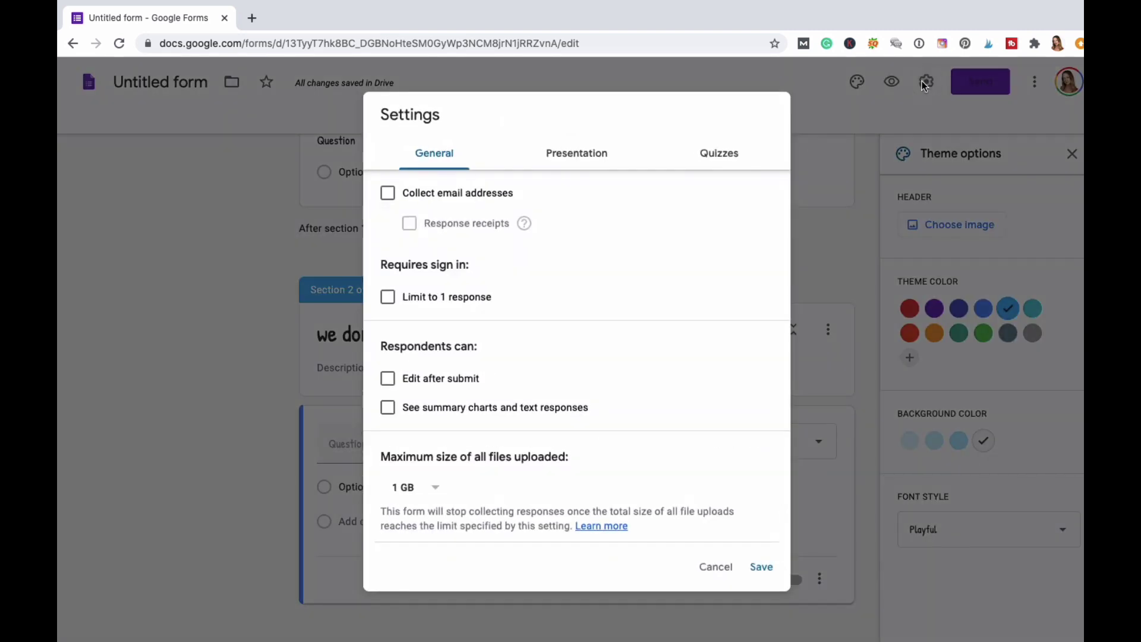
{"action": "left_click", "coordinate": [388, 194]}
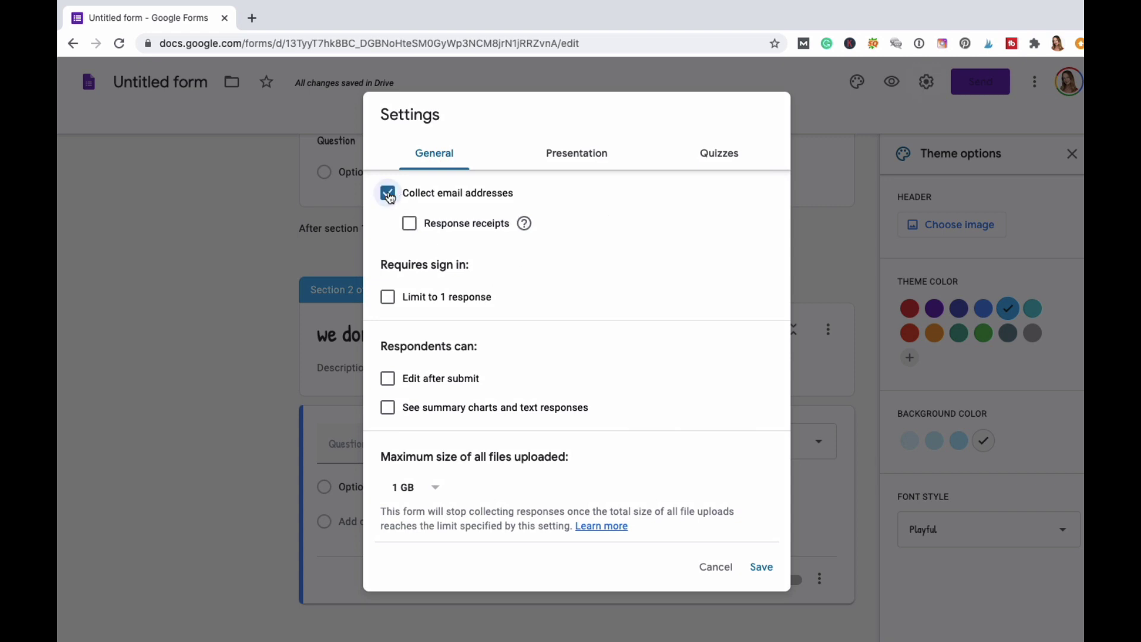
{"action": "left_click", "coordinate": [388, 297]}
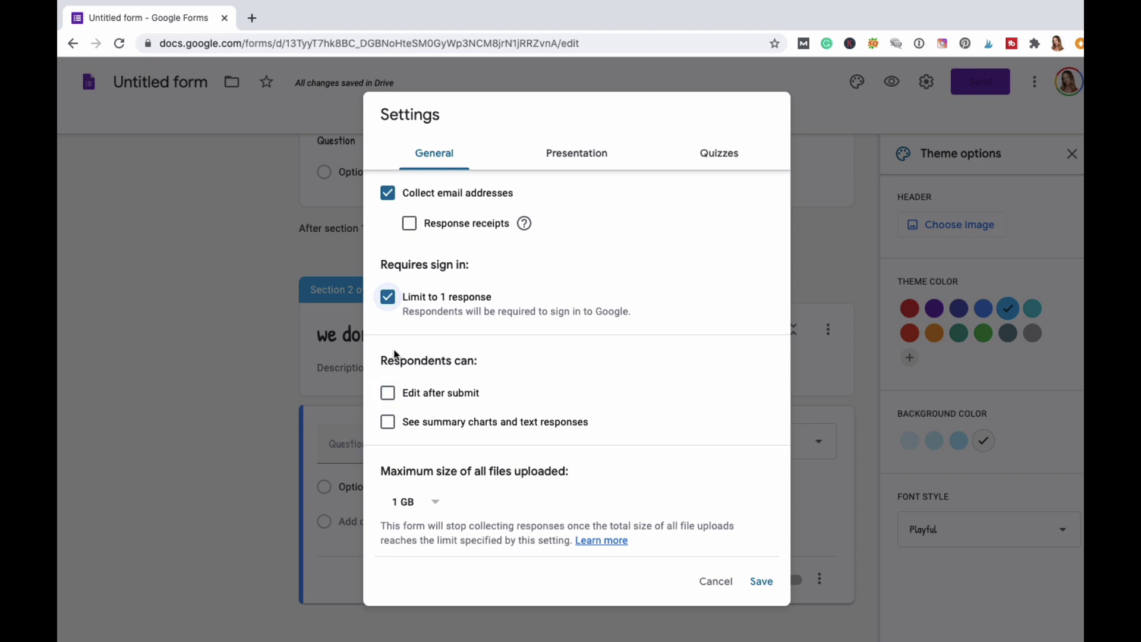
{"action": "left_click", "coordinate": [388, 394]}
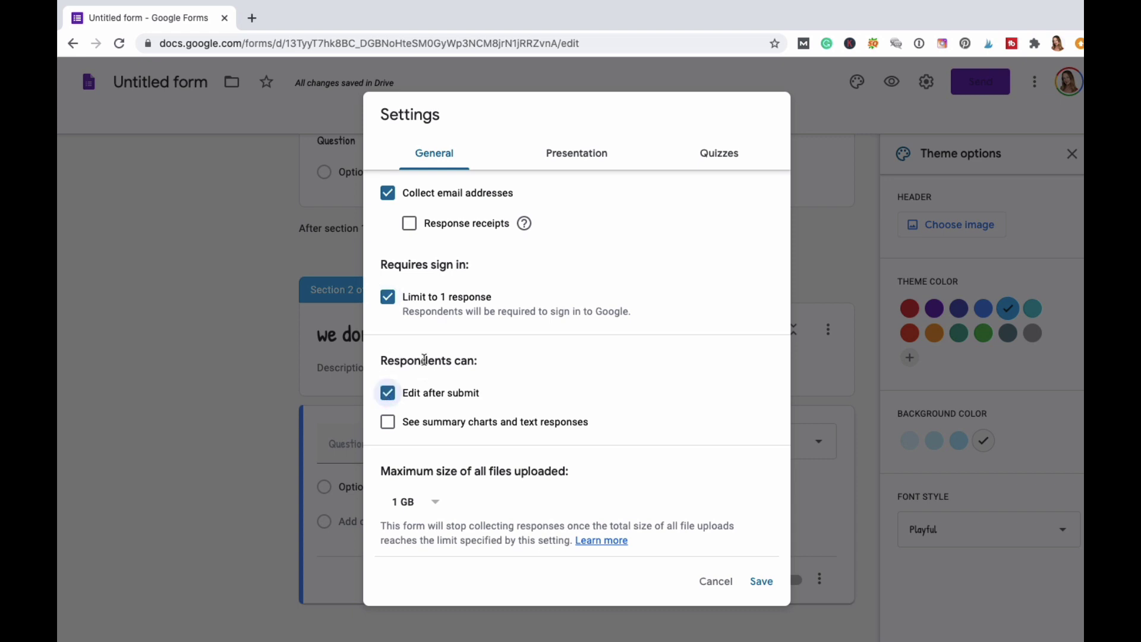
{"action": "left_click", "coordinate": [389, 424]}
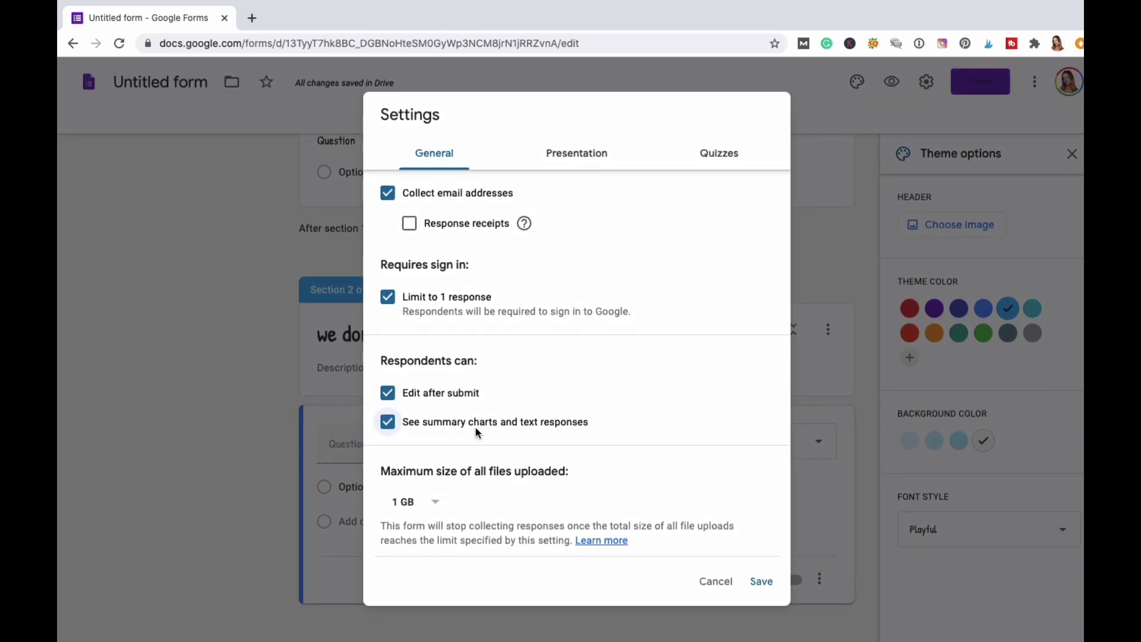
{"action": "left_click", "coordinate": [436, 504]}
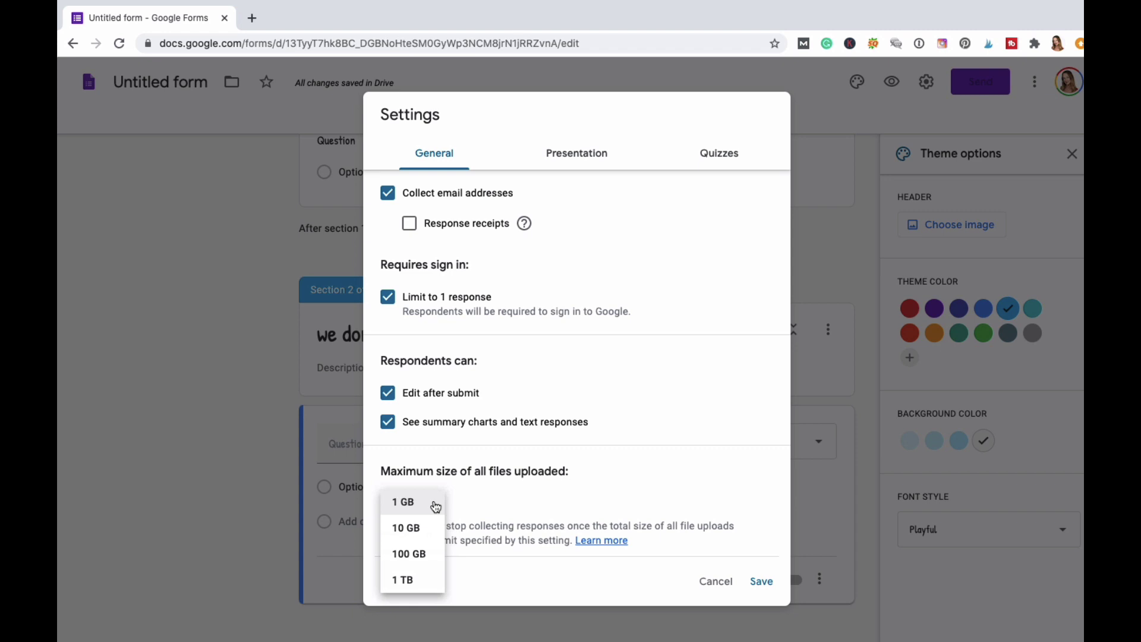
{"action": "left_click", "coordinate": [618, 300]}
{"action": "left_click", "coordinate": [584, 156]}
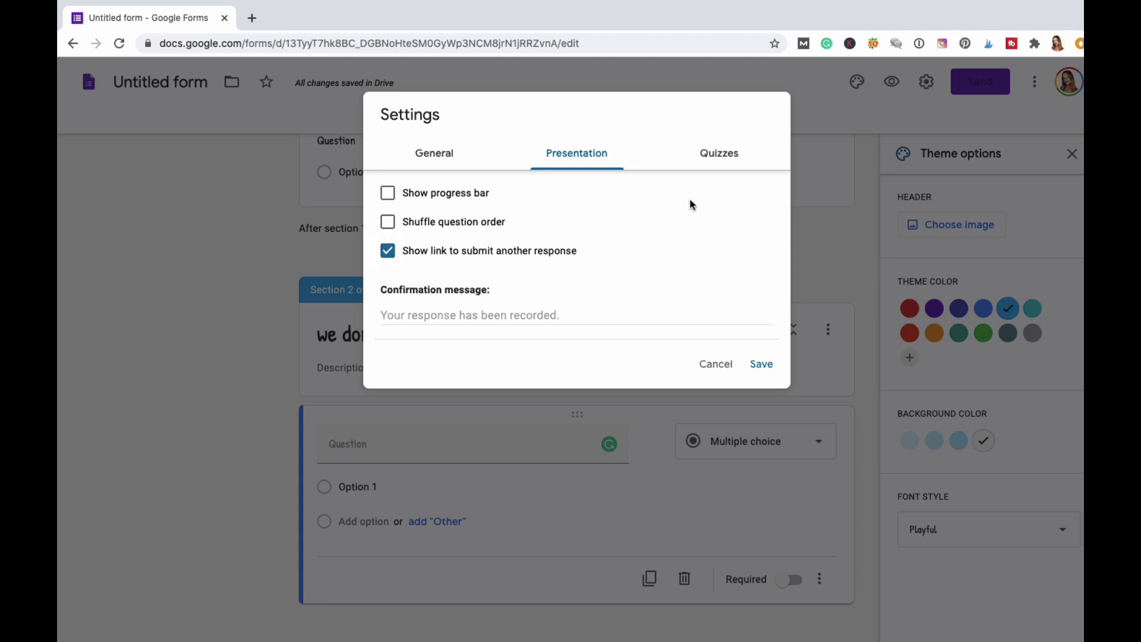
{"action": "left_click", "coordinate": [718, 157]}
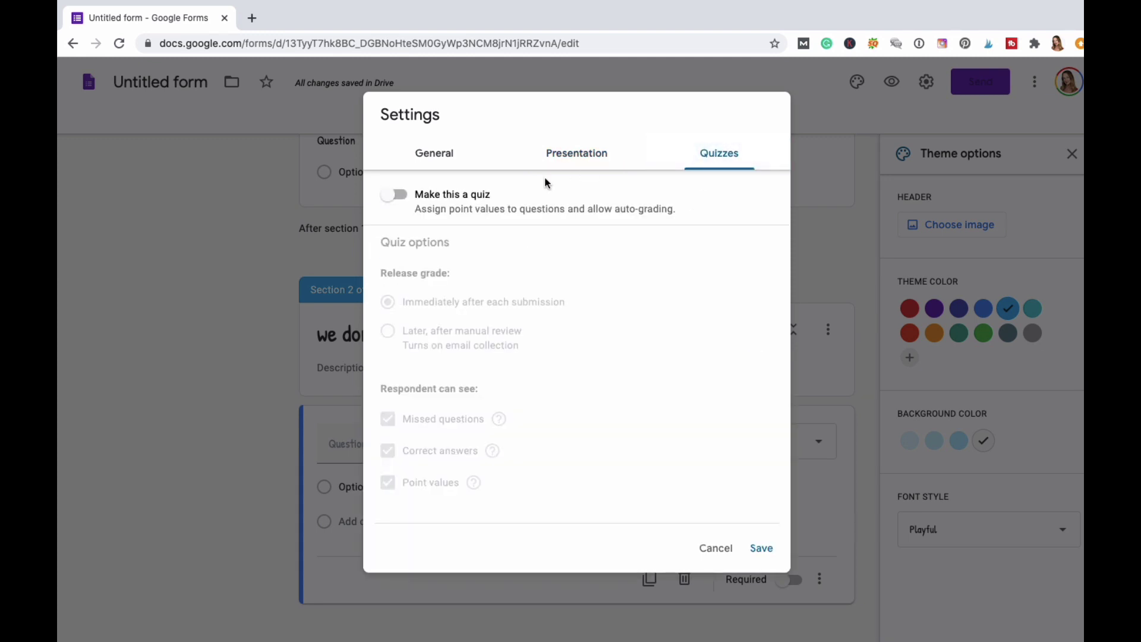
{"action": "left_click", "coordinate": [716, 552]}
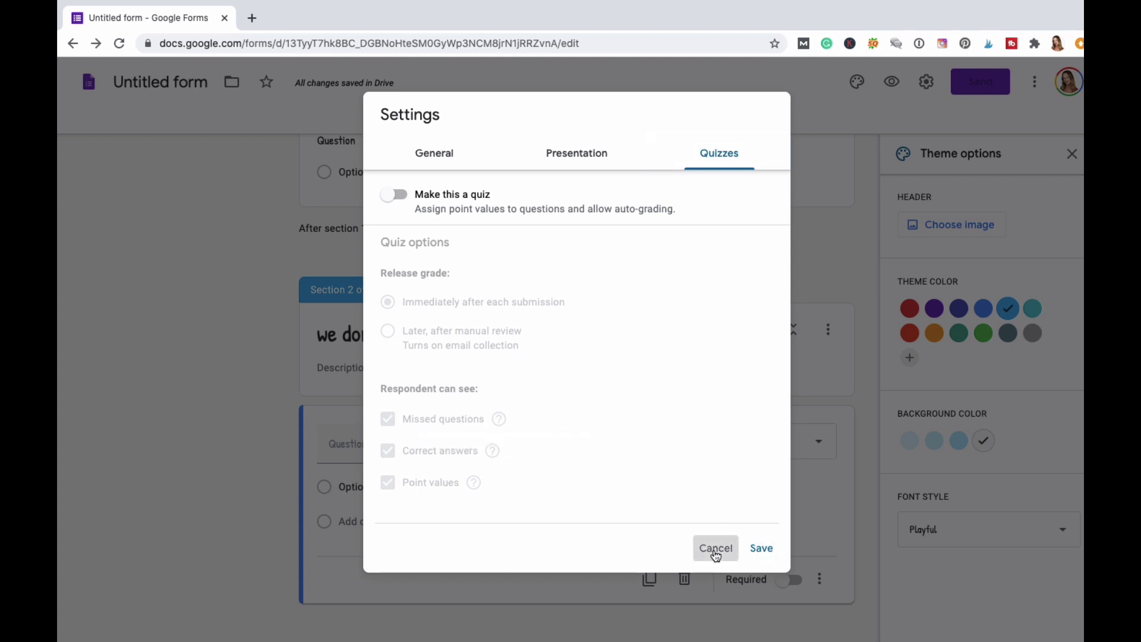
{"action": "scroll", "coordinate": [422, 421], "scroll_direction": "up", "scroll_amount": 10}
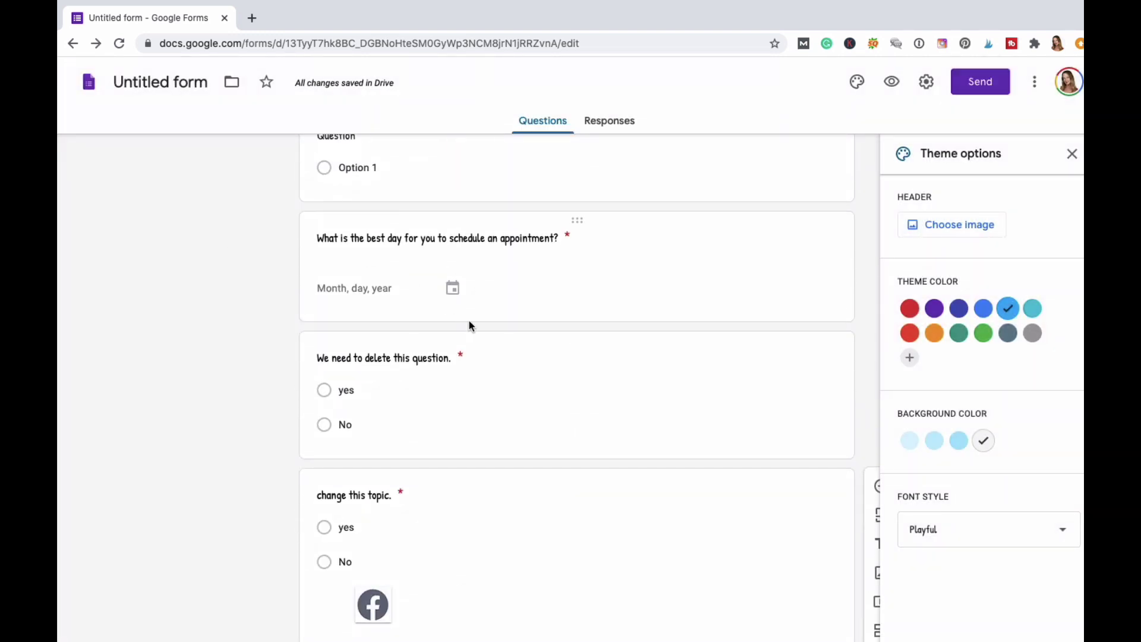
Rename the form file to 'Dina's Form' to match the heading, then bring up the Send form dialog.
{"action": "scroll", "coordinate": [469, 324], "scroll_direction": "up", "scroll_amount": 5}
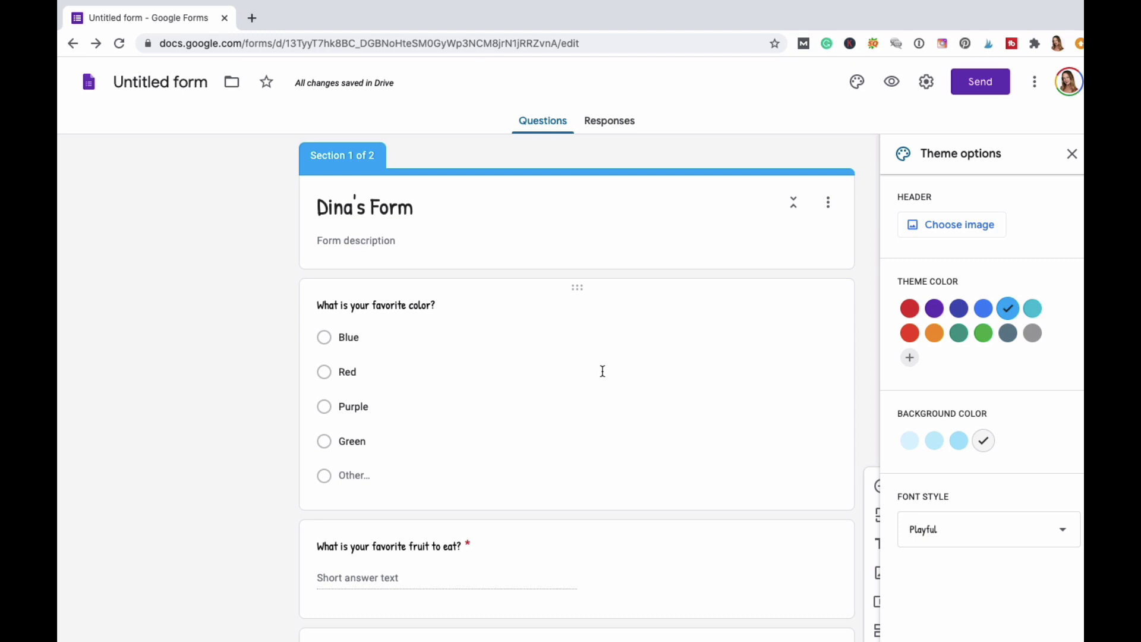
{"action": "left_click", "coordinate": [201, 80]}
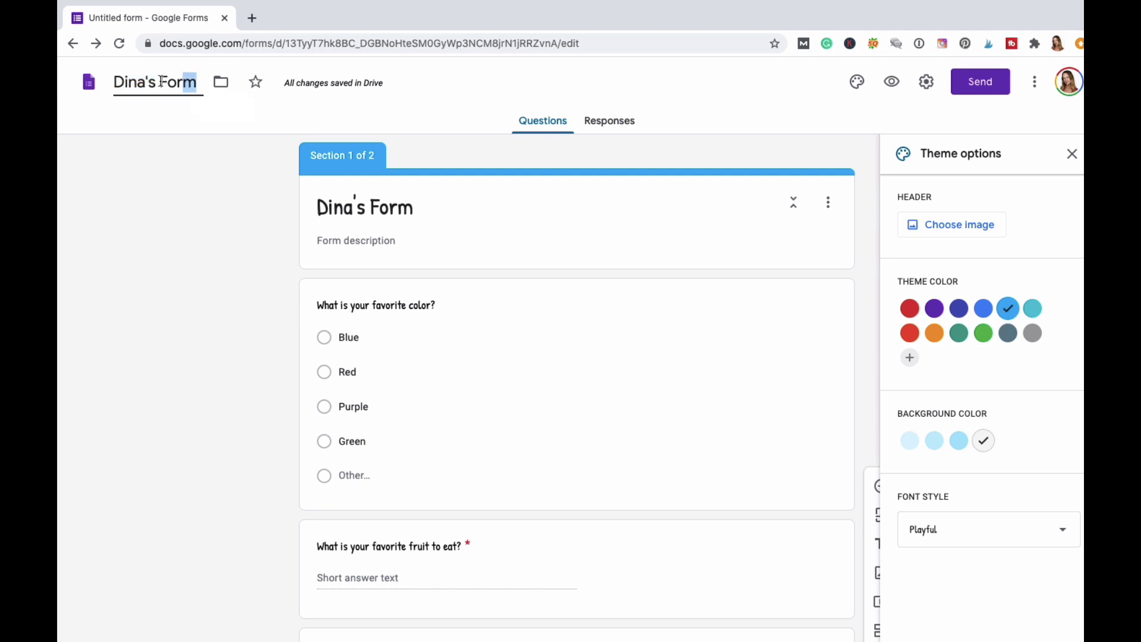
{"action": "left_click_drag", "start_coordinate": [161, 81], "coordinate": [78, 74]}
{"action": "left_click", "coordinate": [184, 132]}
{"action": "double_click", "coordinate": [196, 80]}
{"action": "left_click", "coordinate": [200, 136]}
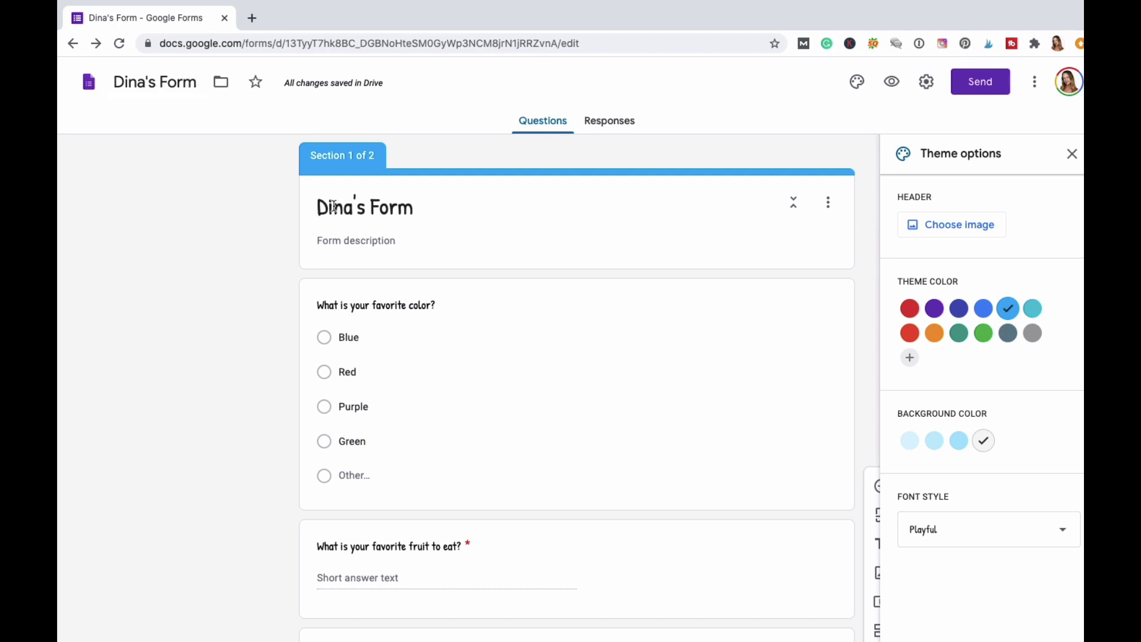
{"action": "left_click", "coordinate": [405, 209]}
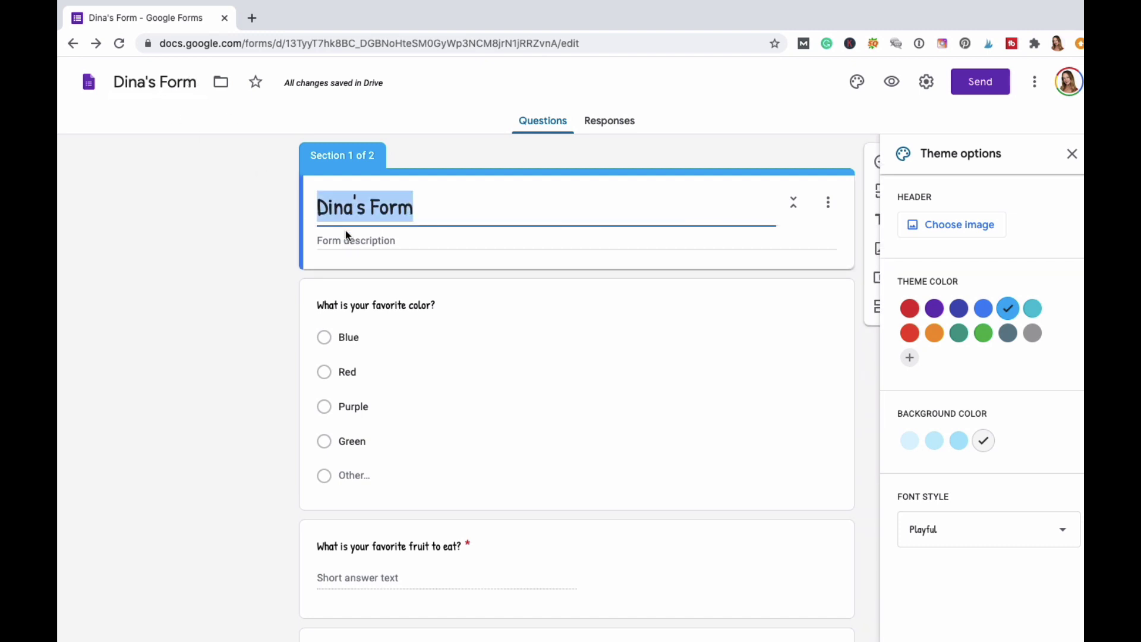
{"action": "left_click", "coordinate": [201, 239]}
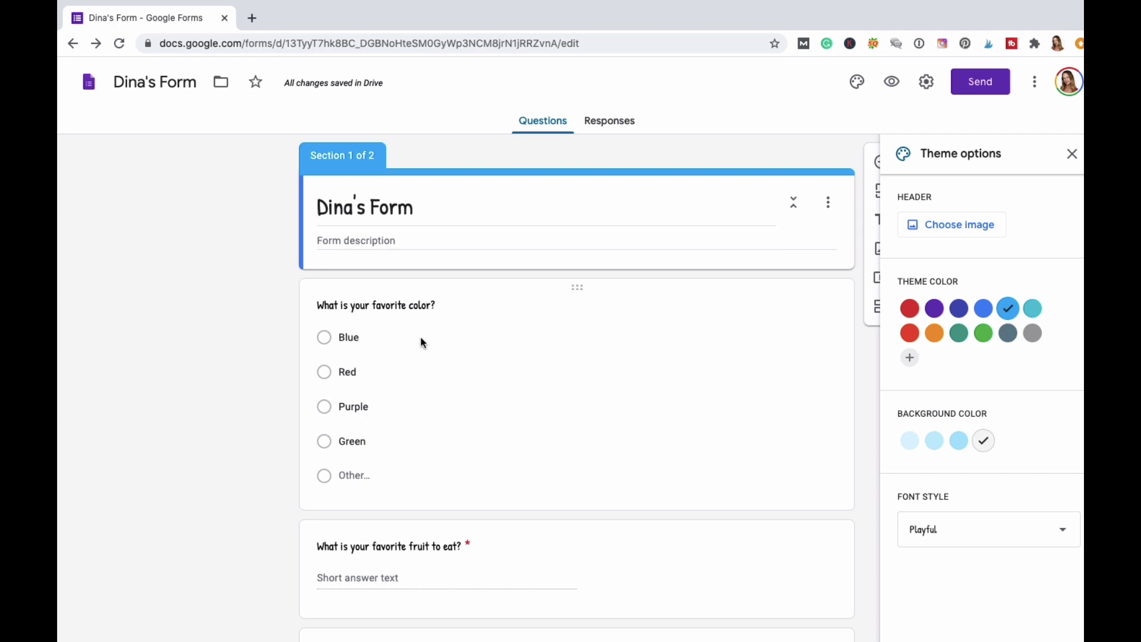
{"action": "left_click", "coordinate": [982, 86]}
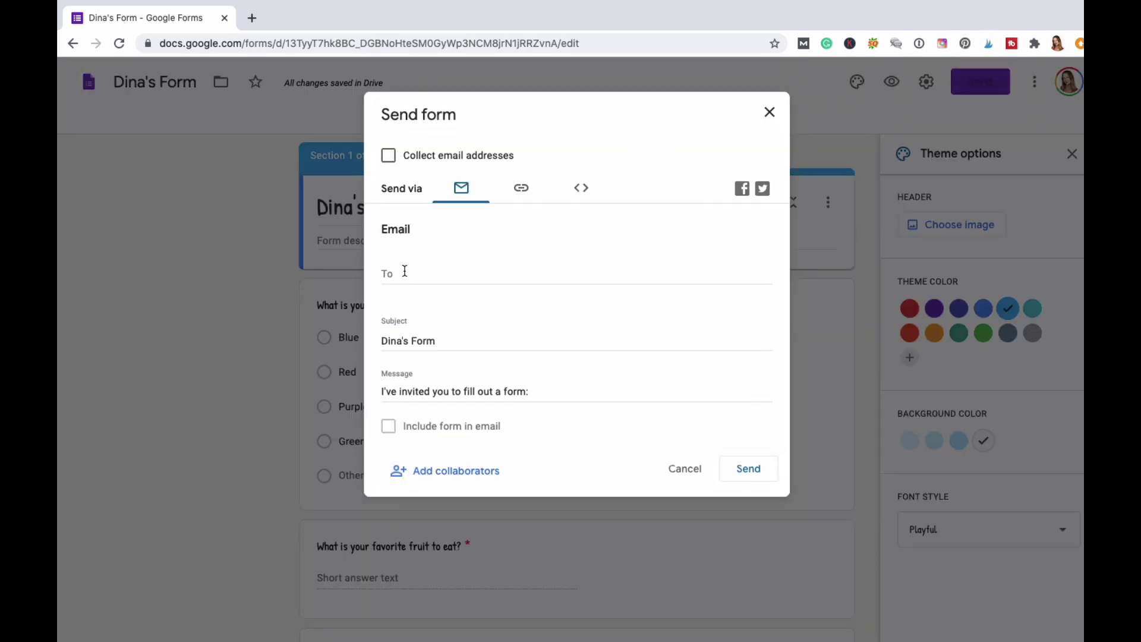
Send the form invitation by e-mail to the owner's own e-mail address.
{"action": "left_click", "coordinate": [404, 271]}
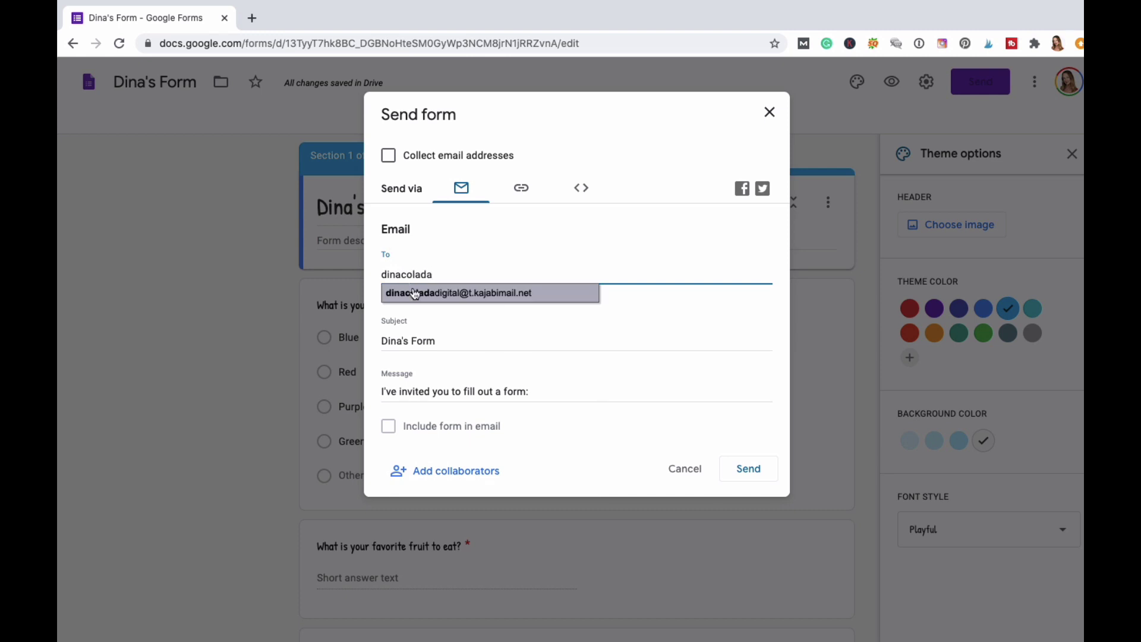
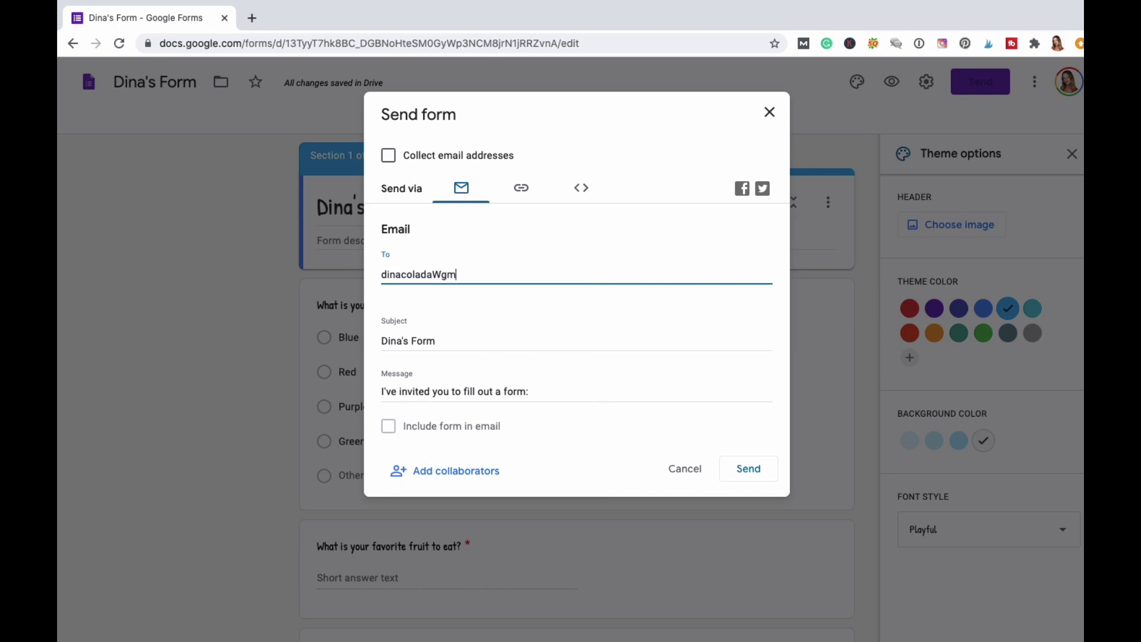
{"action": "left_click", "coordinate": [388, 426]}
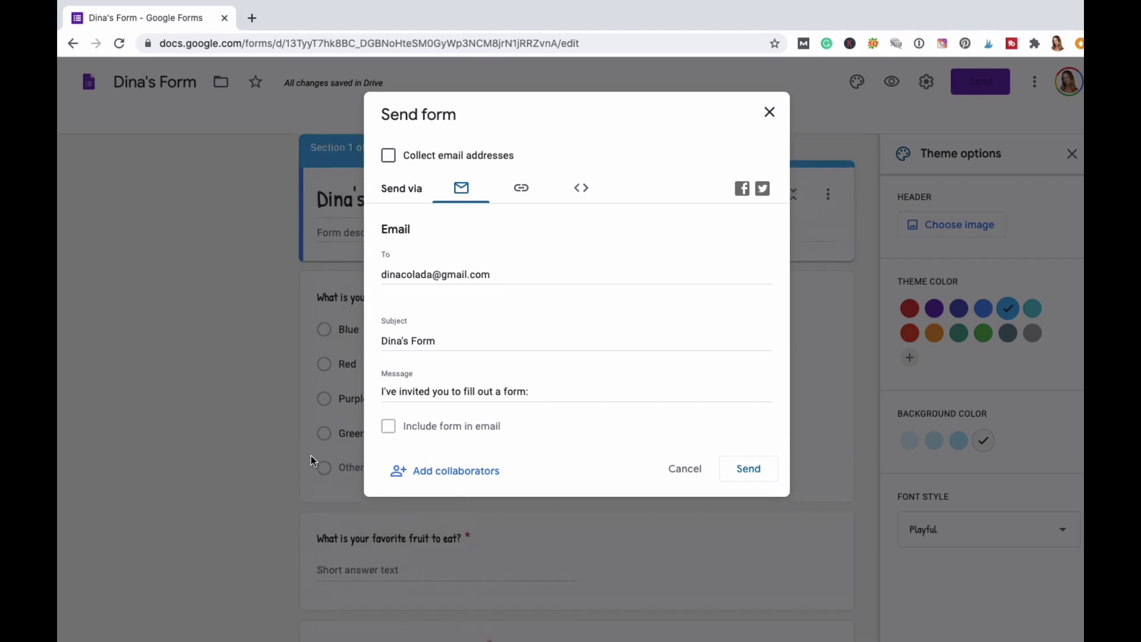
{"action": "left_click", "coordinate": [745, 470]}
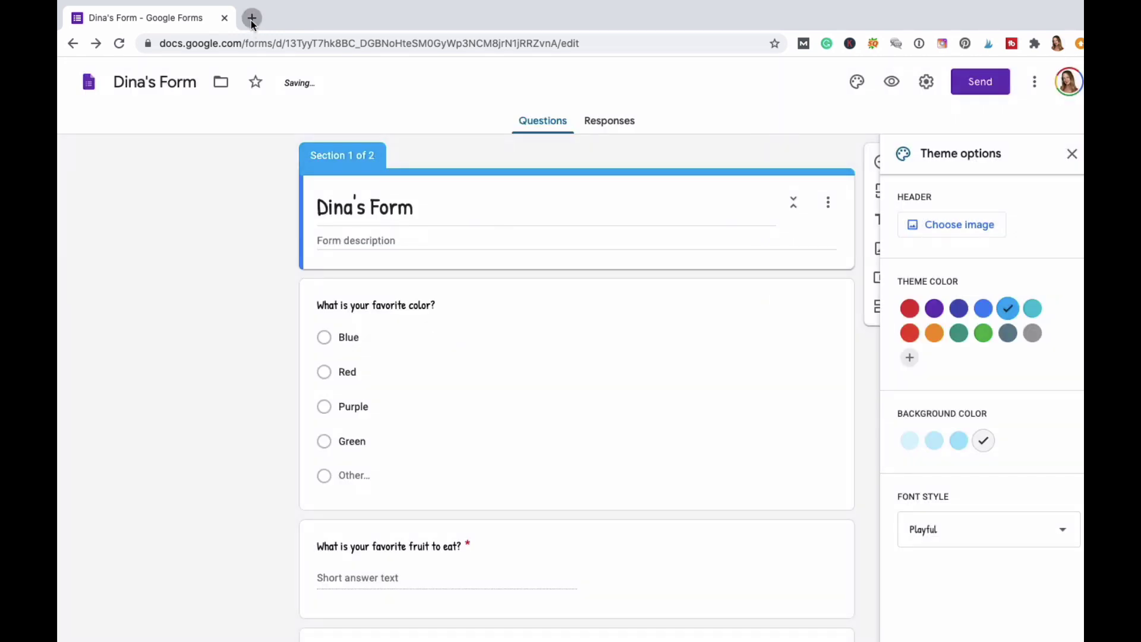
Go to gmail.com in a new tab, open the Dina's Form invitation and launch the form.
{"action": "left_click", "coordinate": [251, 18]}
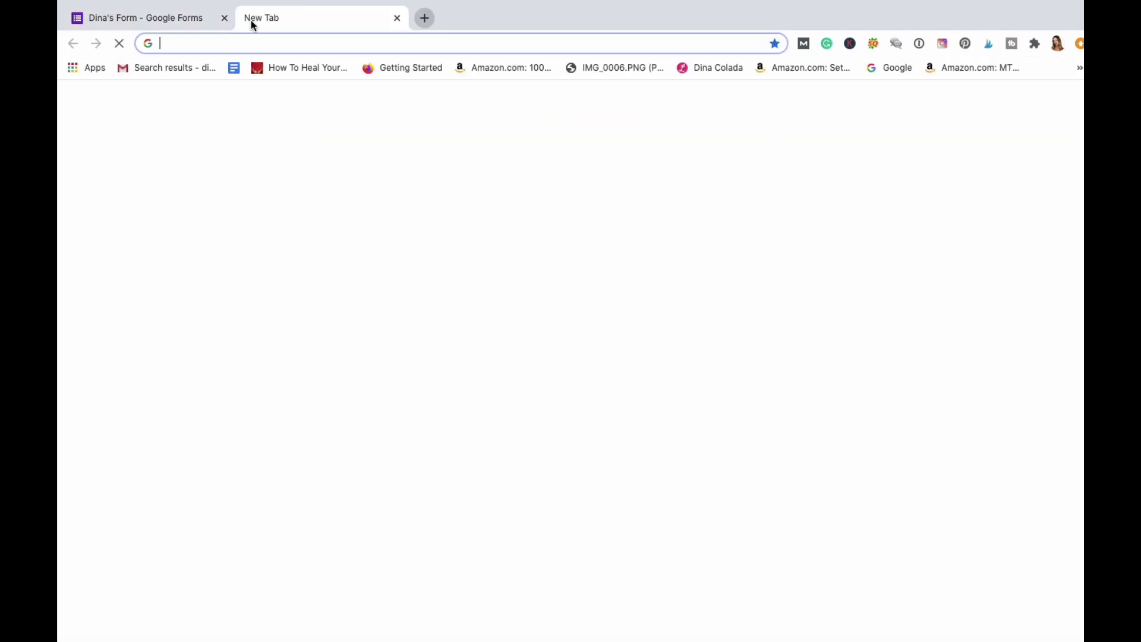
{"action": "left_click", "coordinate": [125, 70]}
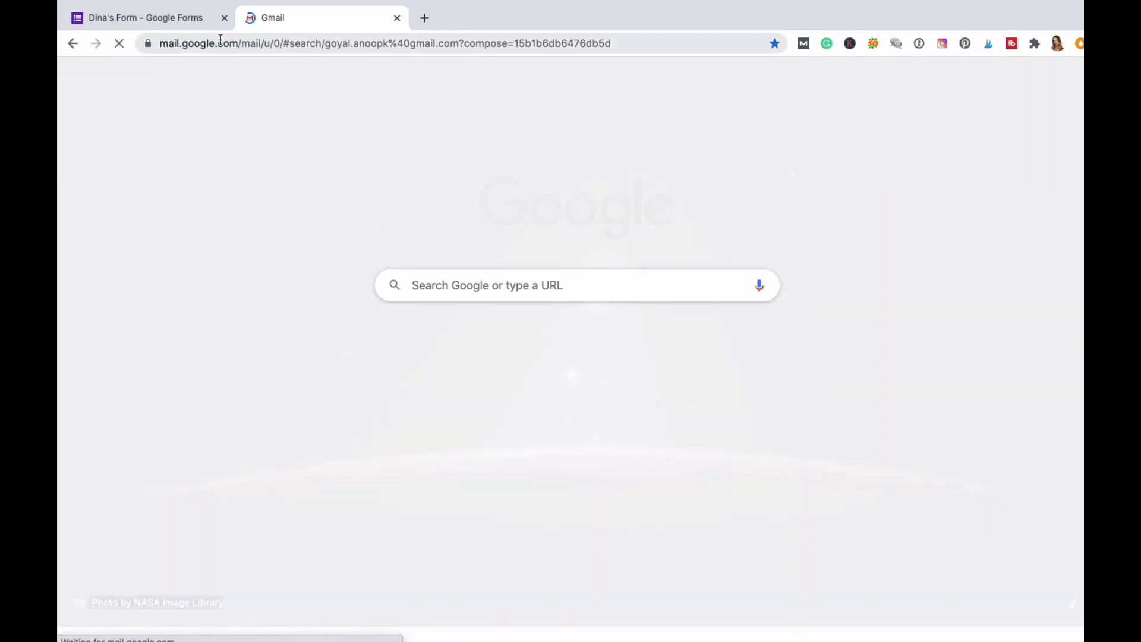
{"action": "left_click", "coordinate": [221, 41]}
{"action": "type", "text": "gmail.com"}
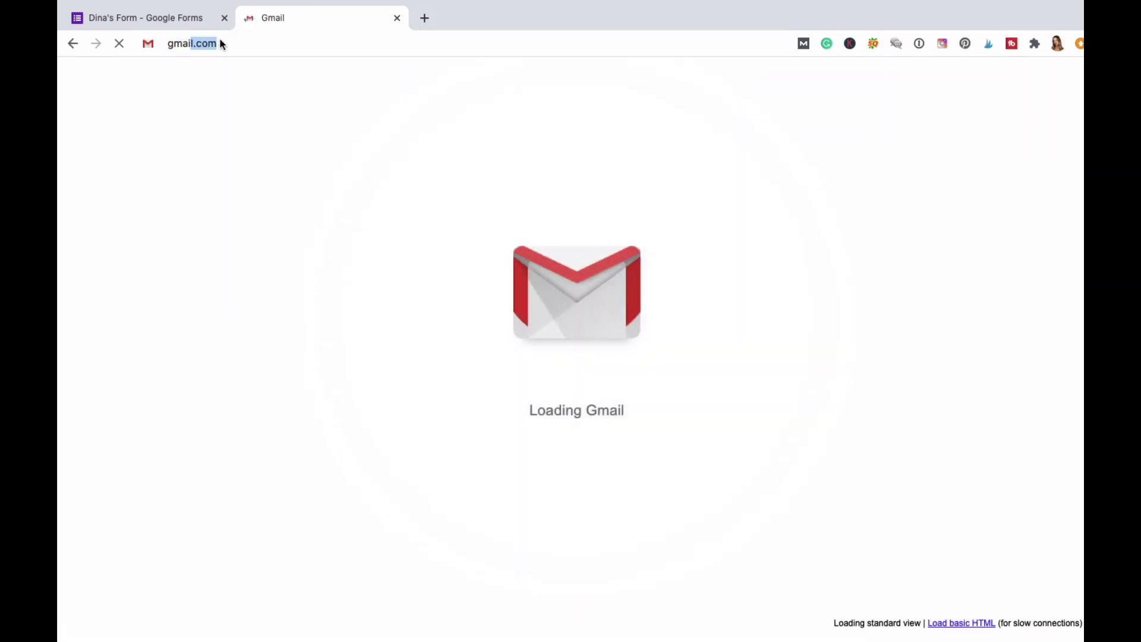
{"action": "key", "text": "Return"}
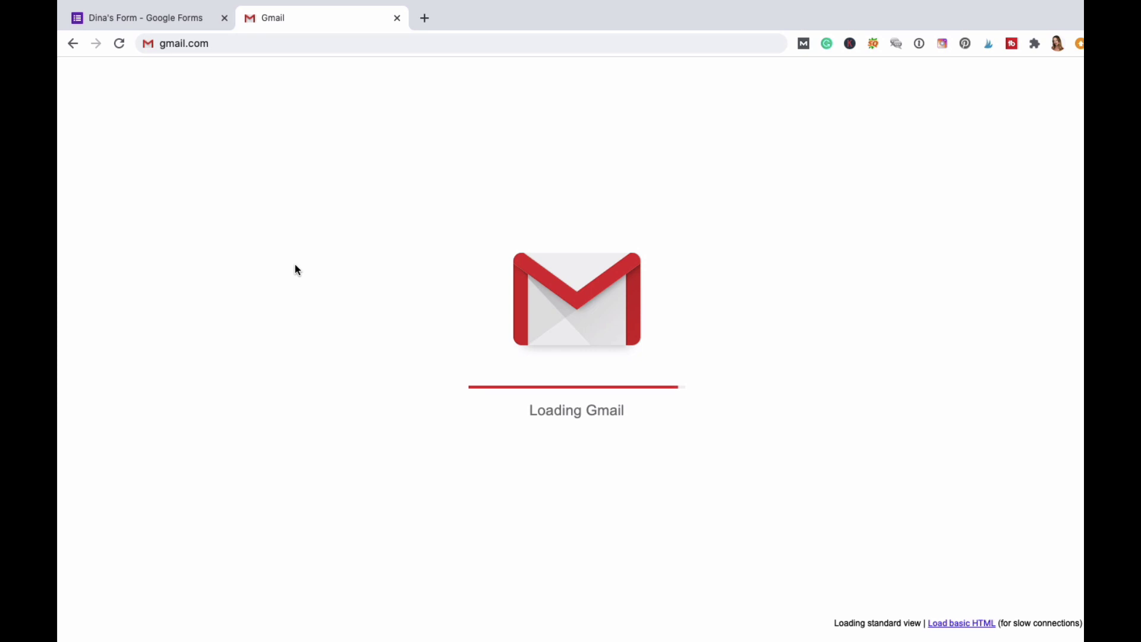
{"action": "left_click", "coordinate": [252, 43]}
{"action": "type", "text": "gmail."}
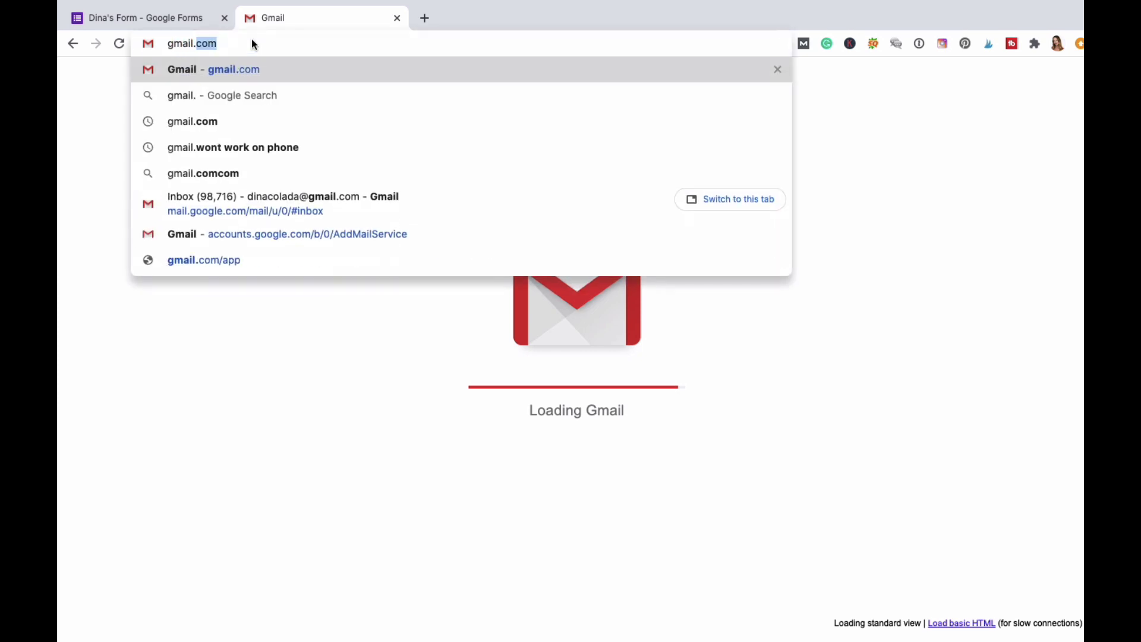
{"action": "key", "text": "Return"}
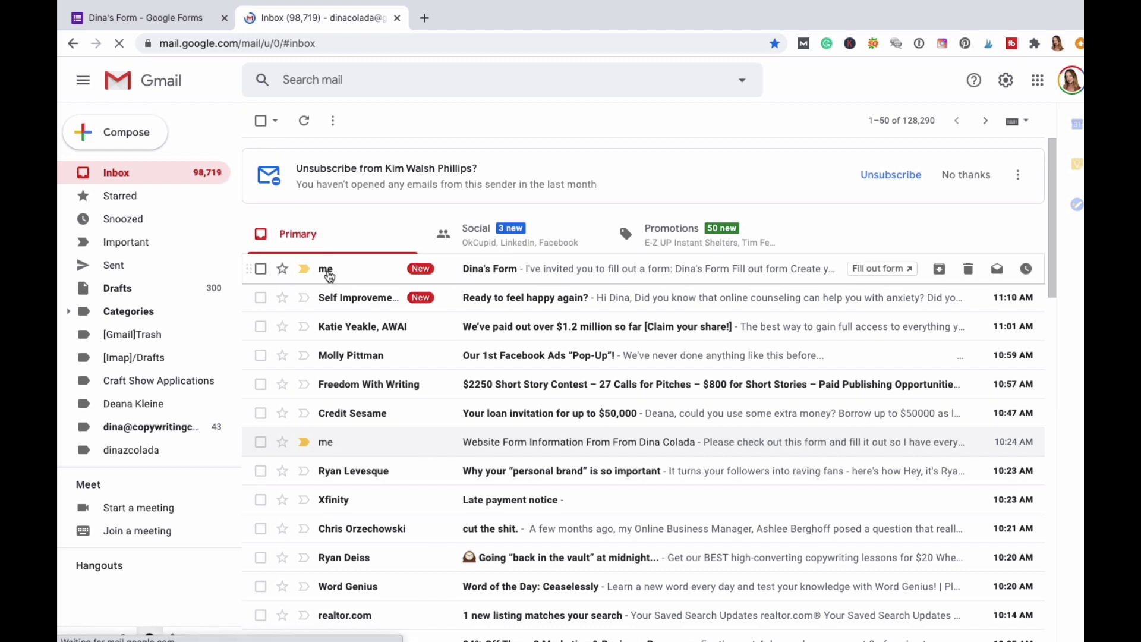
{"action": "left_click", "coordinate": [328, 273]}
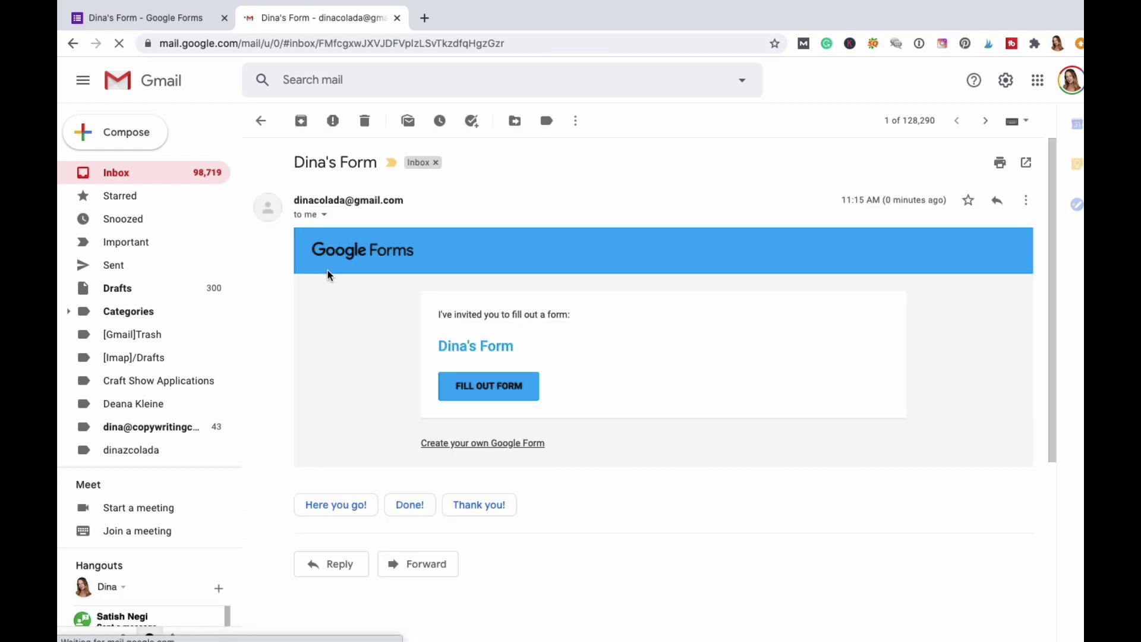
{"action": "left_click", "coordinate": [491, 386]}
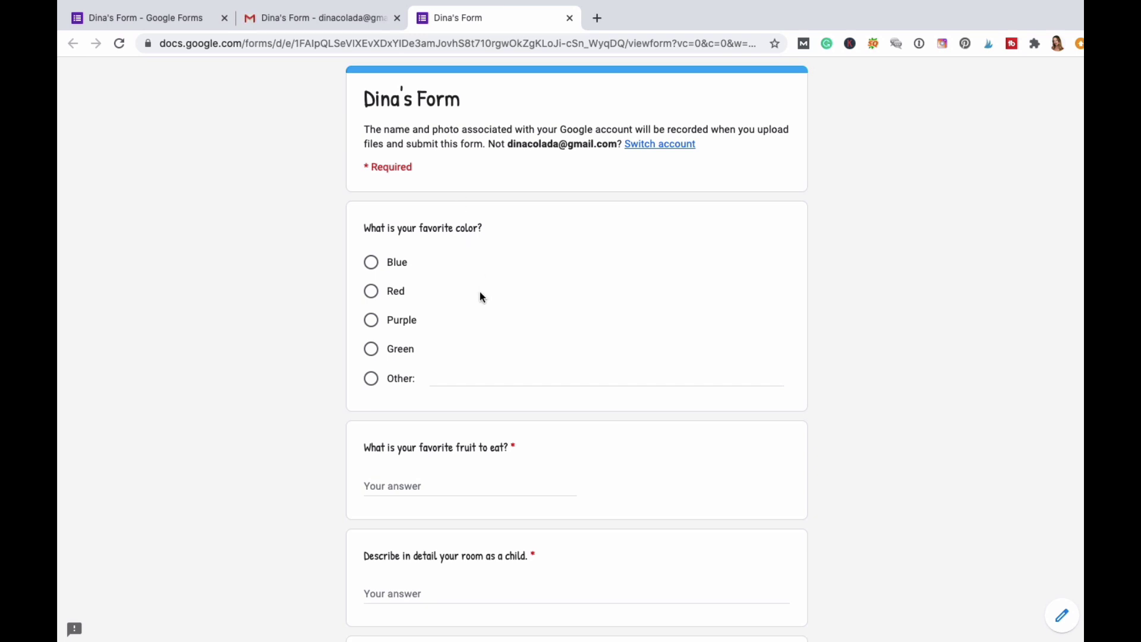
Choose Blue as the favourite colour and answer blueberries for favourite fruit.
{"action": "scroll", "coordinate": [482, 297], "scroll_direction": "down", "scroll_amount": 2}
{"action": "left_click", "coordinate": [371, 208]}
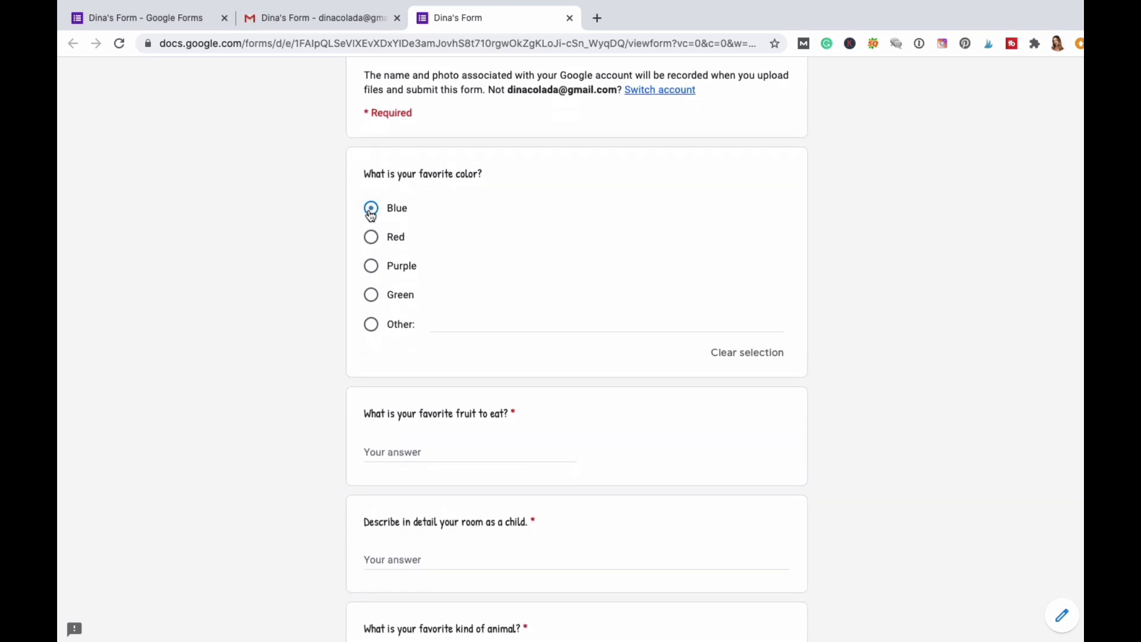
{"action": "scroll", "coordinate": [509, 339], "scroll_direction": "down", "scroll_amount": 3}
{"action": "left_click", "coordinate": [455, 345]}
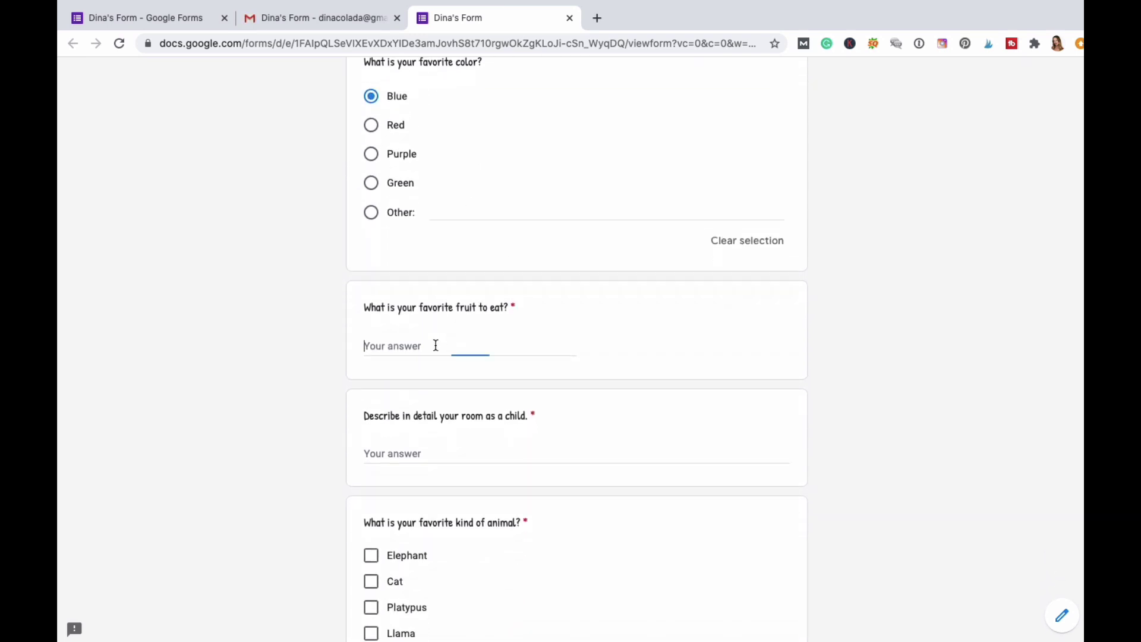
{"action": "type", "text": "blueberries"}
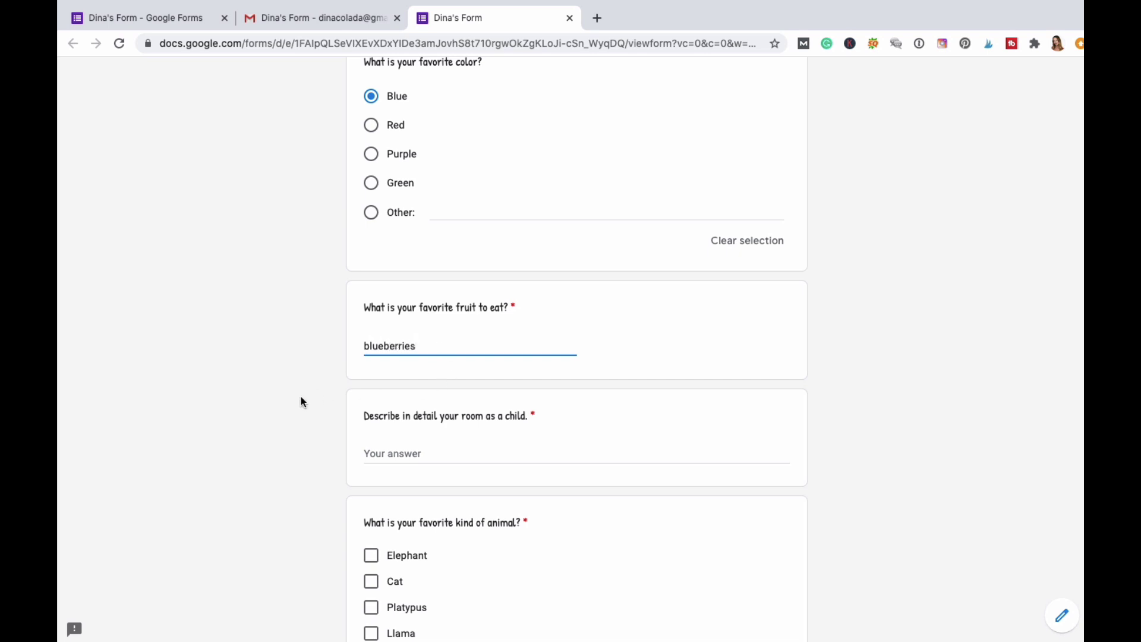
Answer the childhood room question with "it was pink.".
{"action": "scroll", "coordinate": [303, 400], "scroll_direction": "down", "scroll_amount": 3}
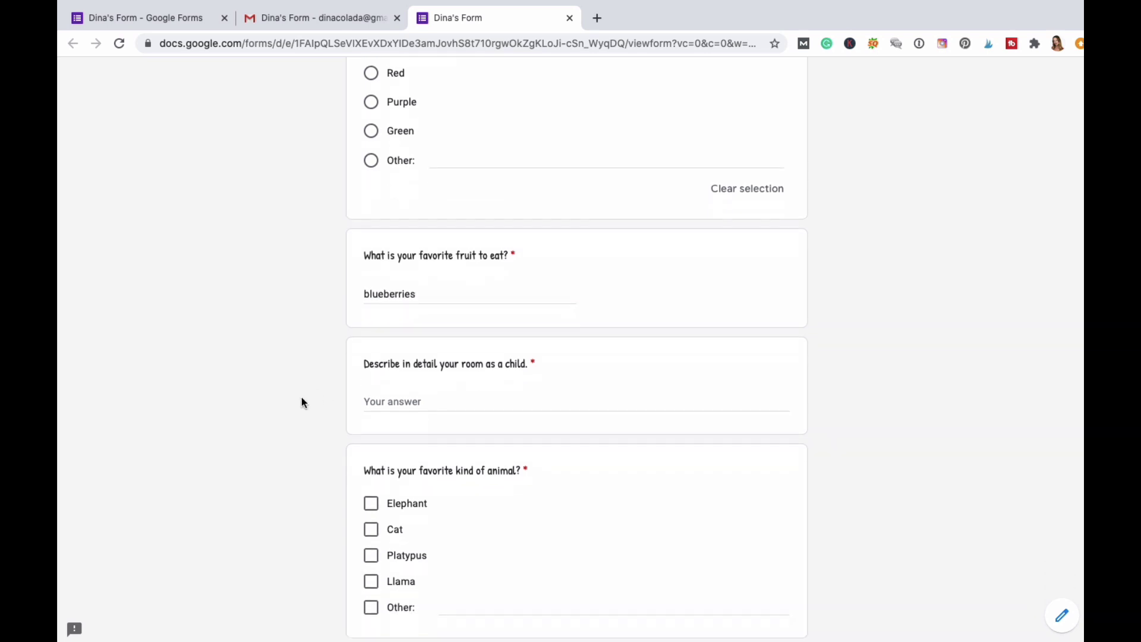
{"action": "left_click", "coordinate": [401, 330]}
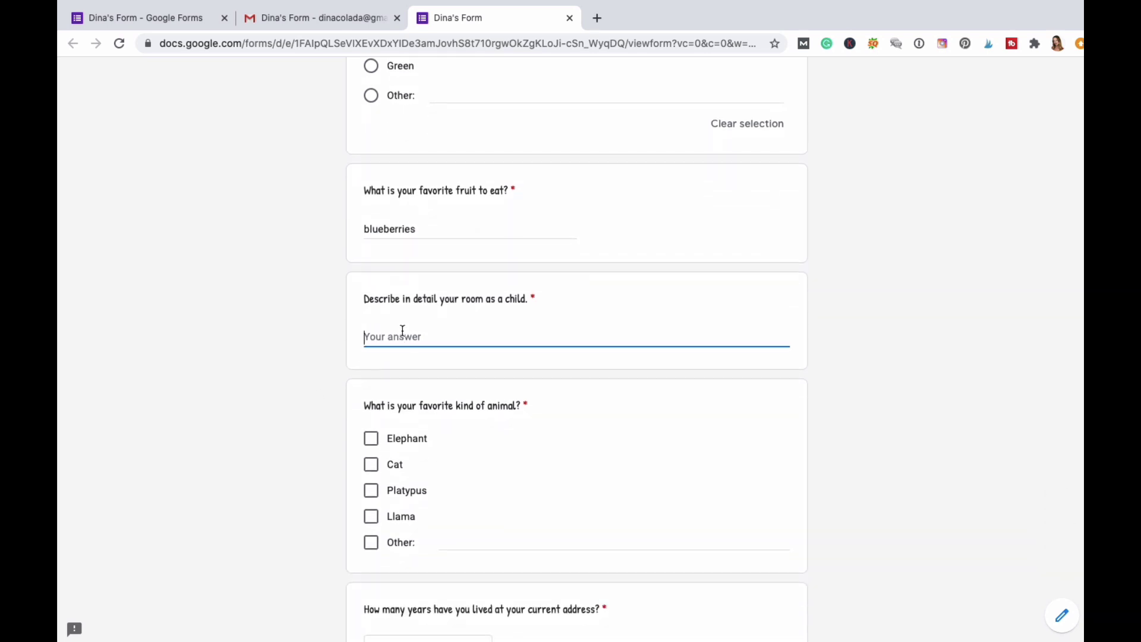
{"action": "type", "text": "it"}
{"action": "left_click", "coordinate": [315, 410]}
Tick Platypus as favourite animal and choose Other for years at the current address.
{"action": "scroll", "coordinate": [311, 410], "scroll_direction": "down", "scroll_amount": 3}
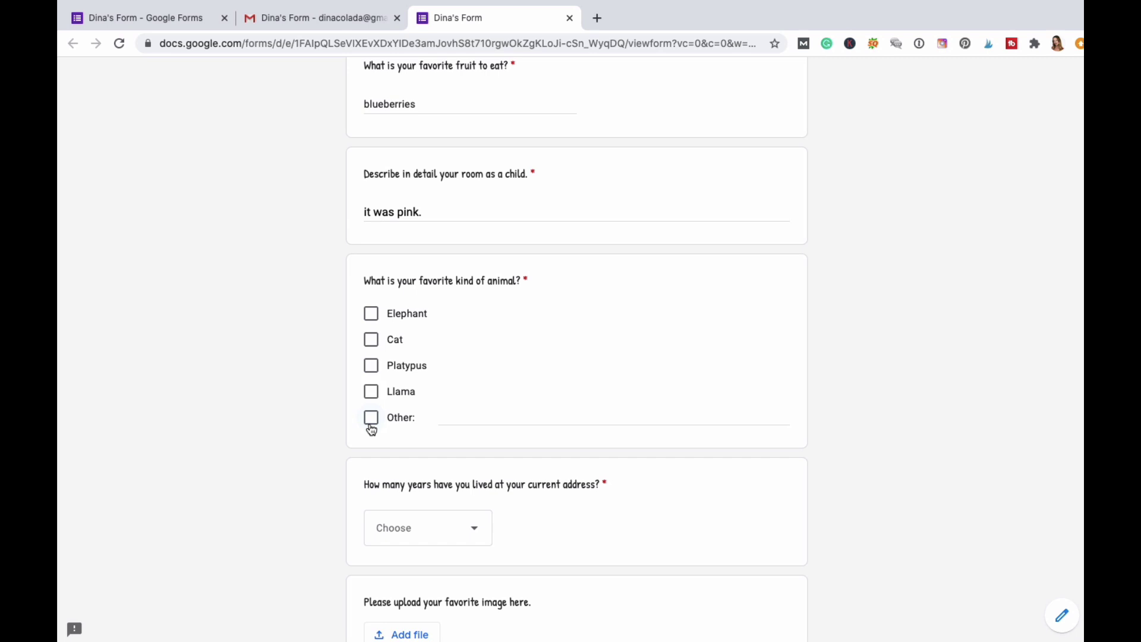
{"action": "left_click", "coordinate": [371, 374]}
{"action": "scroll", "coordinate": [260, 428], "scroll_direction": "down", "scroll_amount": 3}
{"action": "left_click", "coordinate": [475, 363]}
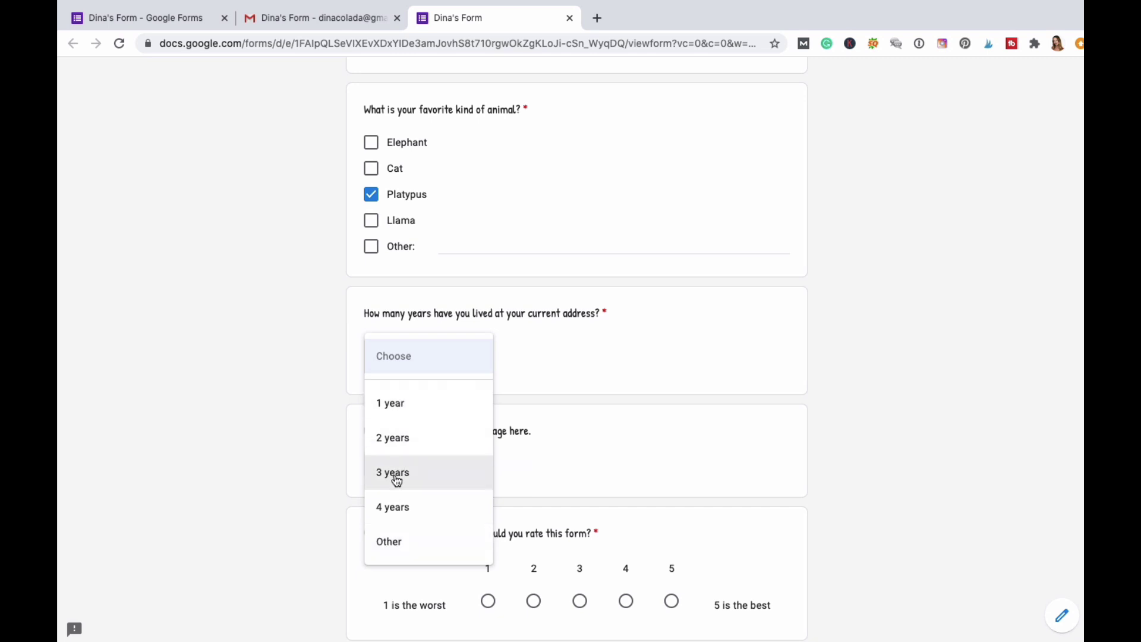
{"action": "left_click", "coordinate": [393, 542]}
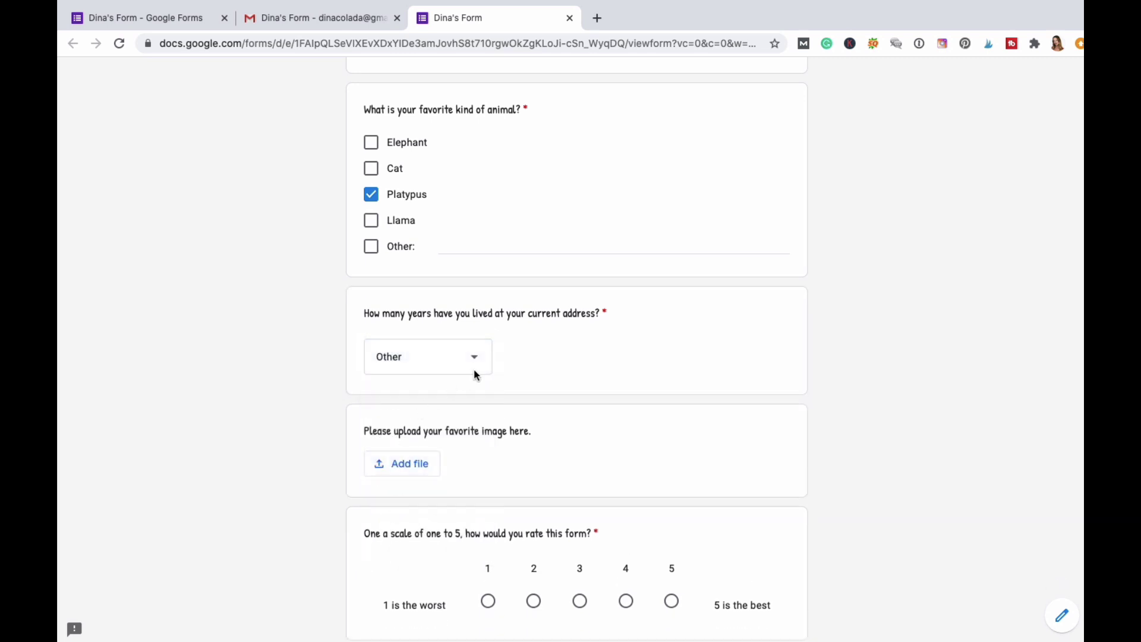
{"action": "left_click", "coordinate": [476, 360]}
{"action": "left_click", "coordinate": [416, 359]}
{"action": "scroll", "coordinate": [547, 394], "scroll_direction": "down", "scroll_amount": 2}
Upload linkedin 50.jpg from the computer as the favourite image answer.
{"action": "left_click", "coordinate": [430, 362]}
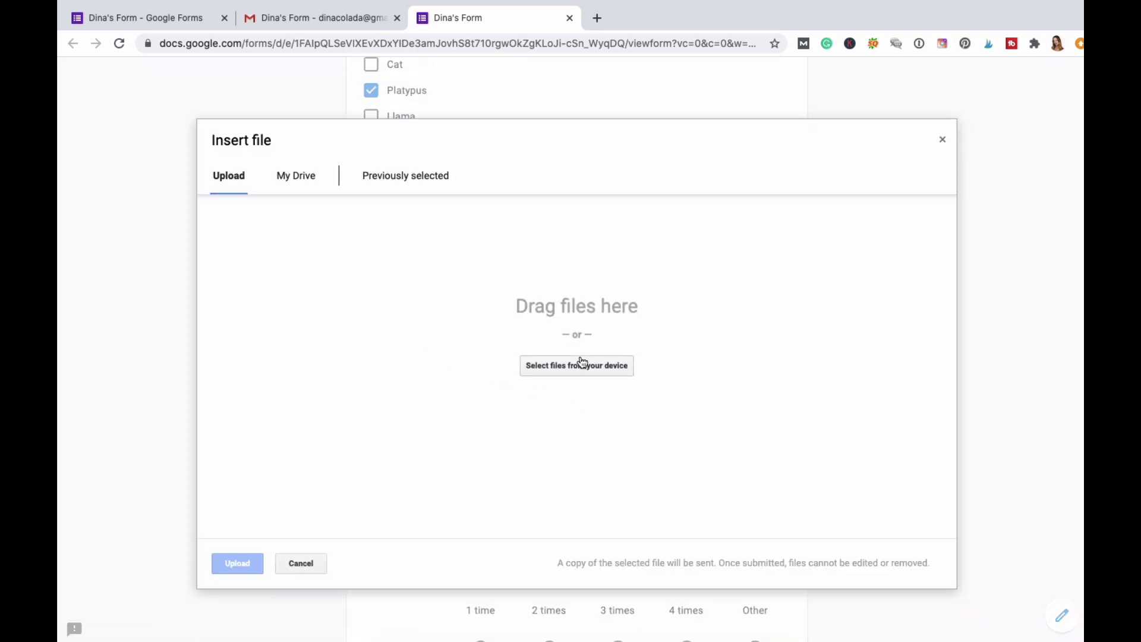
{"action": "left_click", "coordinate": [582, 365]}
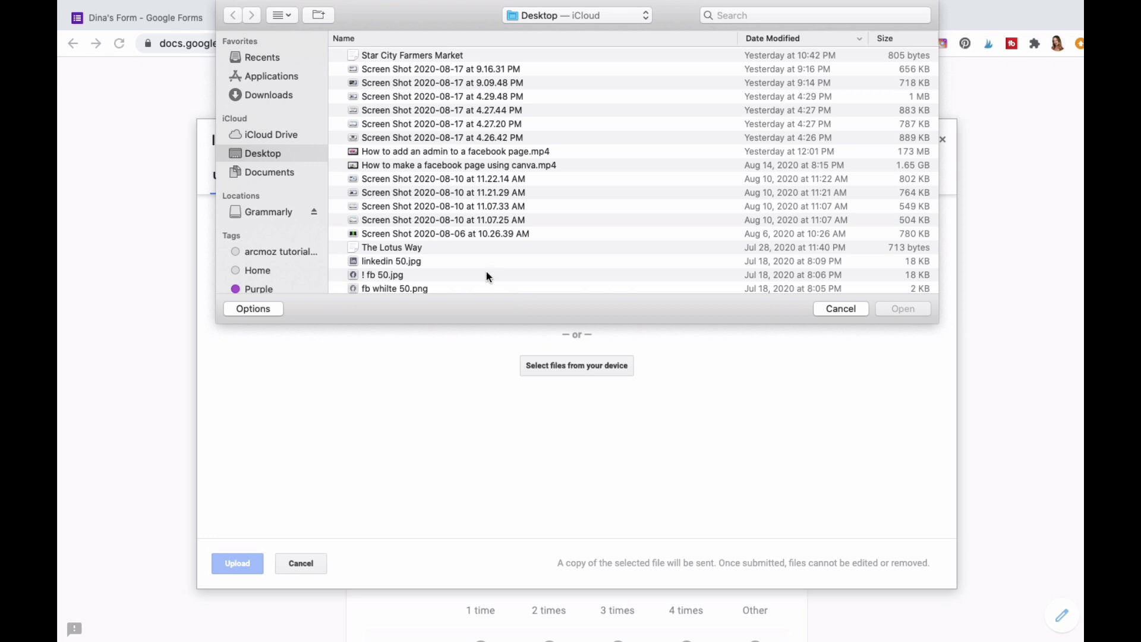
{"action": "left_click", "coordinate": [398, 262]}
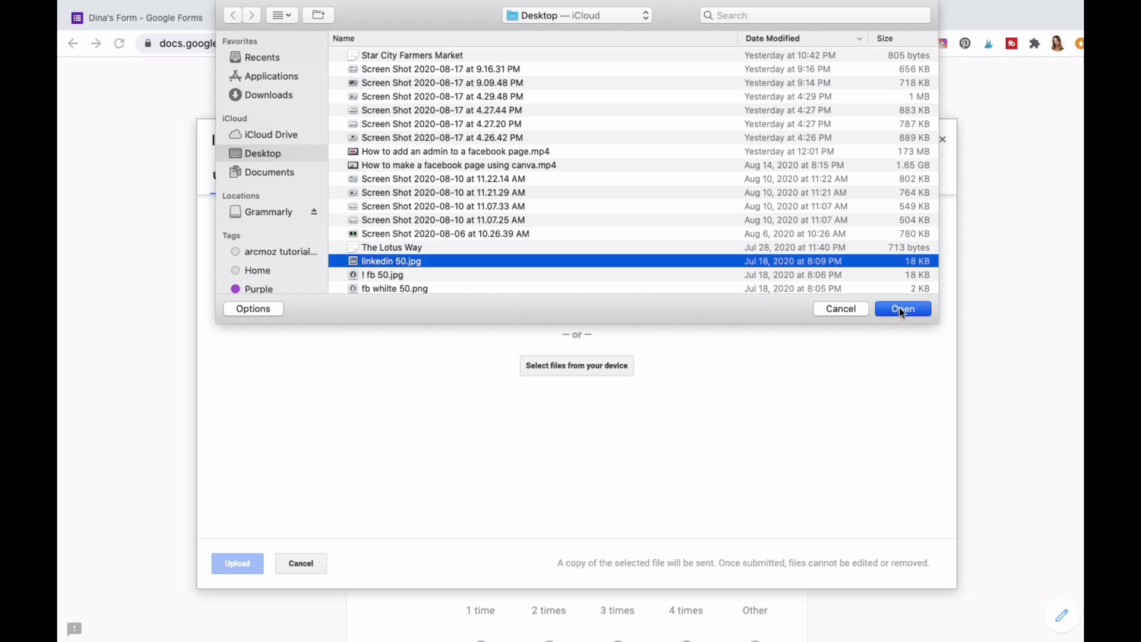
{"action": "left_click", "coordinate": [900, 308]}
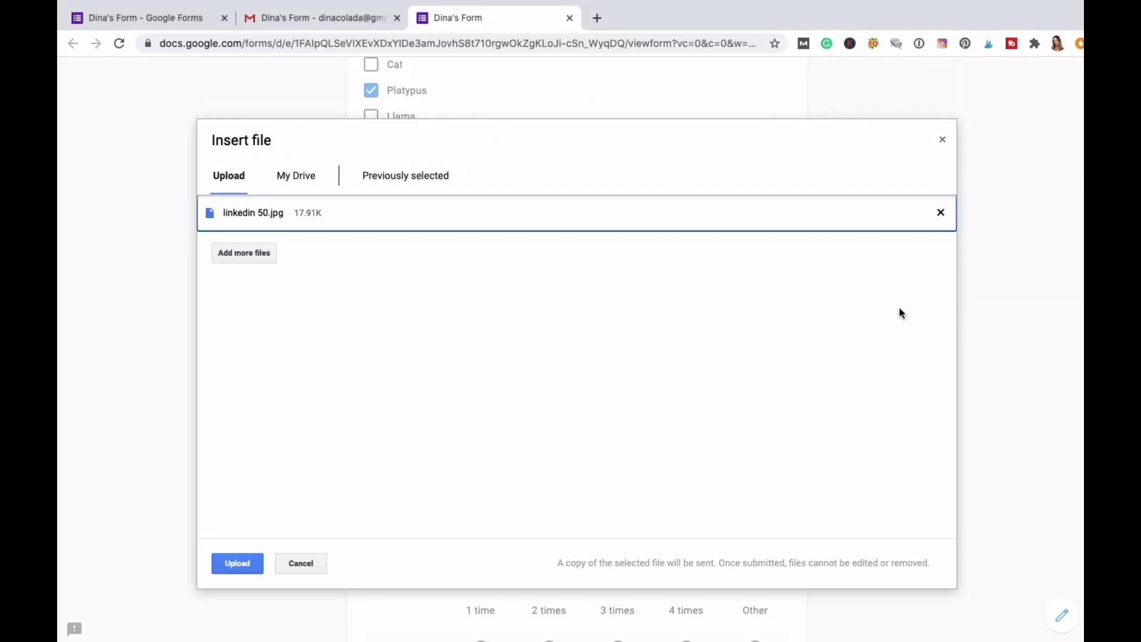
{"action": "left_click", "coordinate": [236, 564]}
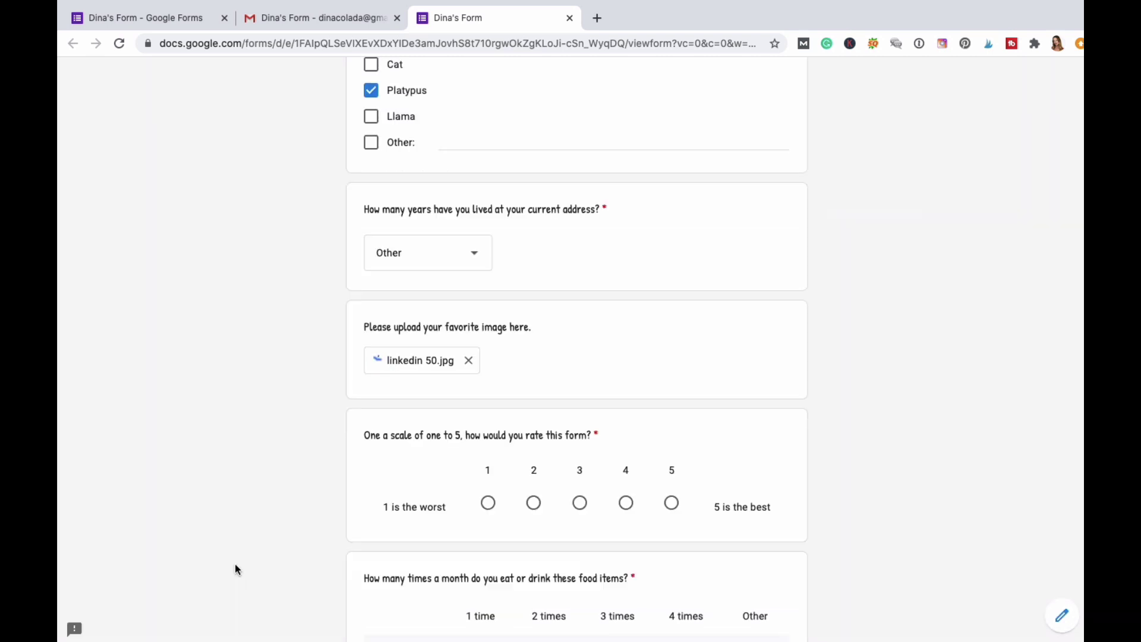
Rate the form 5 out of 5.
{"action": "scroll", "coordinate": [285, 535], "scroll_direction": "down", "scroll_amount": 3}
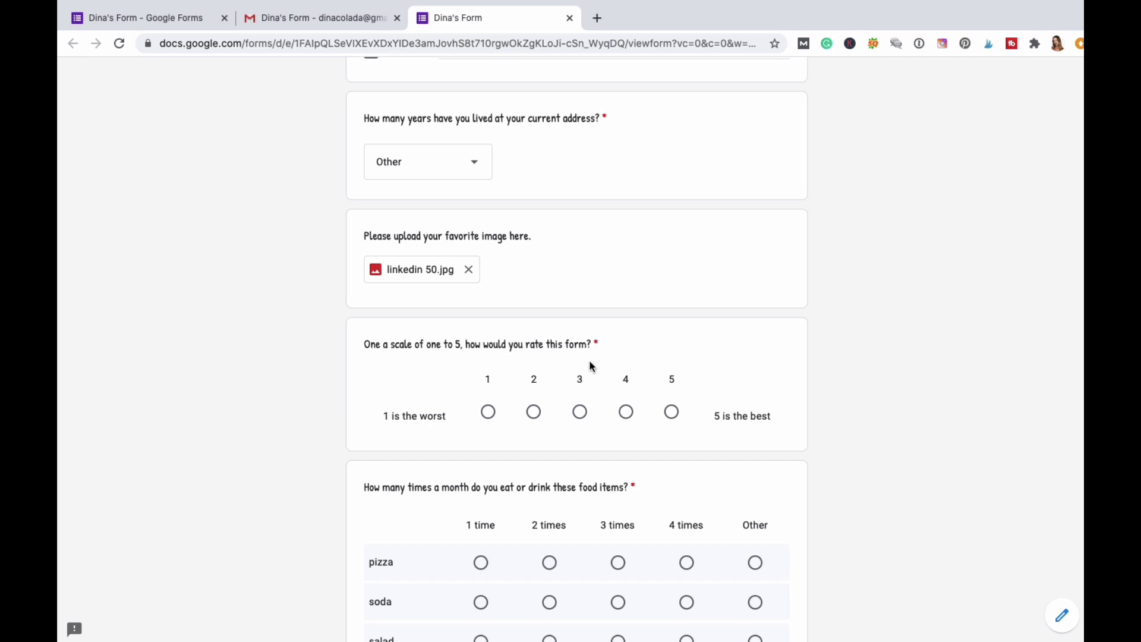
{"action": "left_click", "coordinate": [672, 412]}
{"action": "scroll", "coordinate": [373, 479], "scroll_direction": "down", "scroll_amount": 3}
{"action": "scroll", "coordinate": [361, 446], "scroll_direction": "down", "scroll_amount": 1}
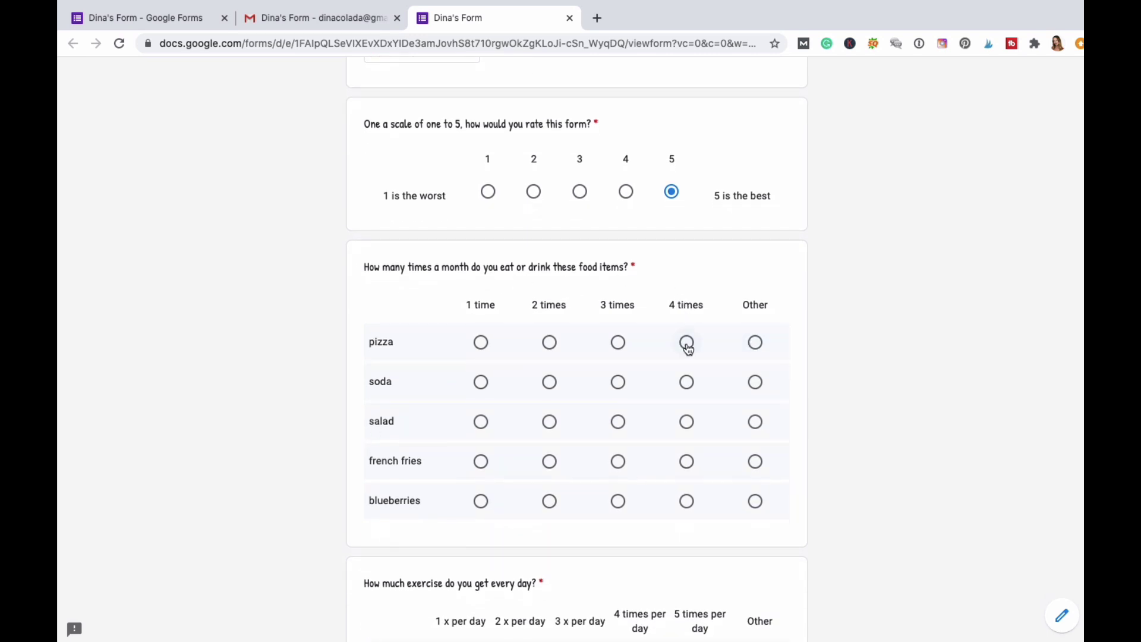
Fill the food-frequency grid: pizza, salad as Other, blueberries 4 times a month.
{"action": "left_click", "coordinate": [550, 342]}
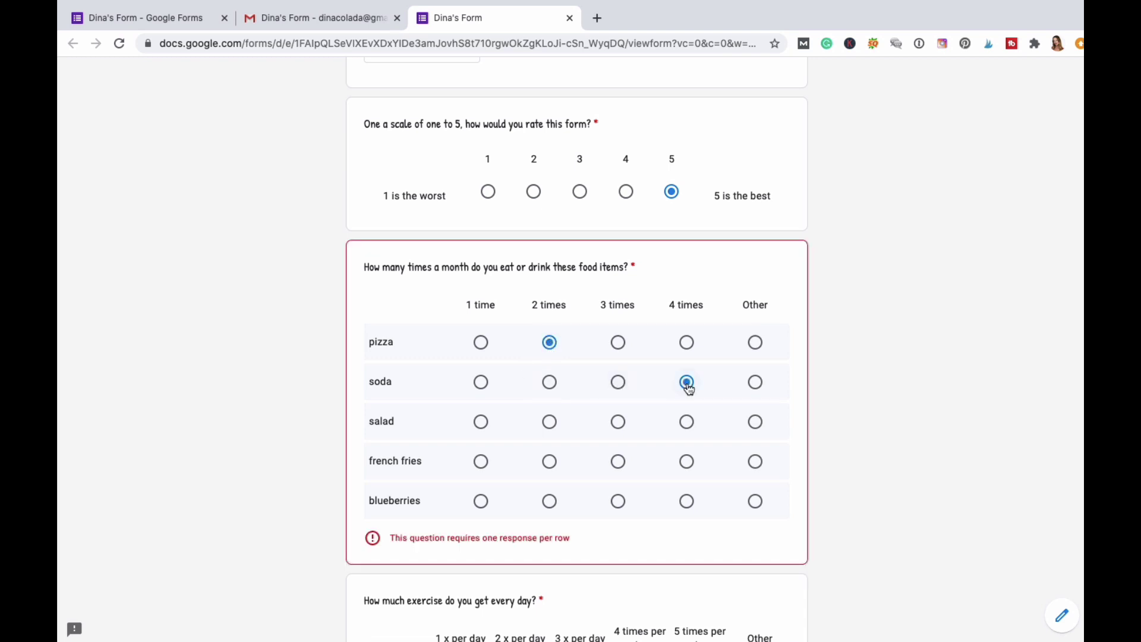
{"action": "left_click", "coordinate": [755, 422]}
{"action": "scroll", "coordinate": [620, 449], "scroll_direction": "down", "scroll_amount": 2}
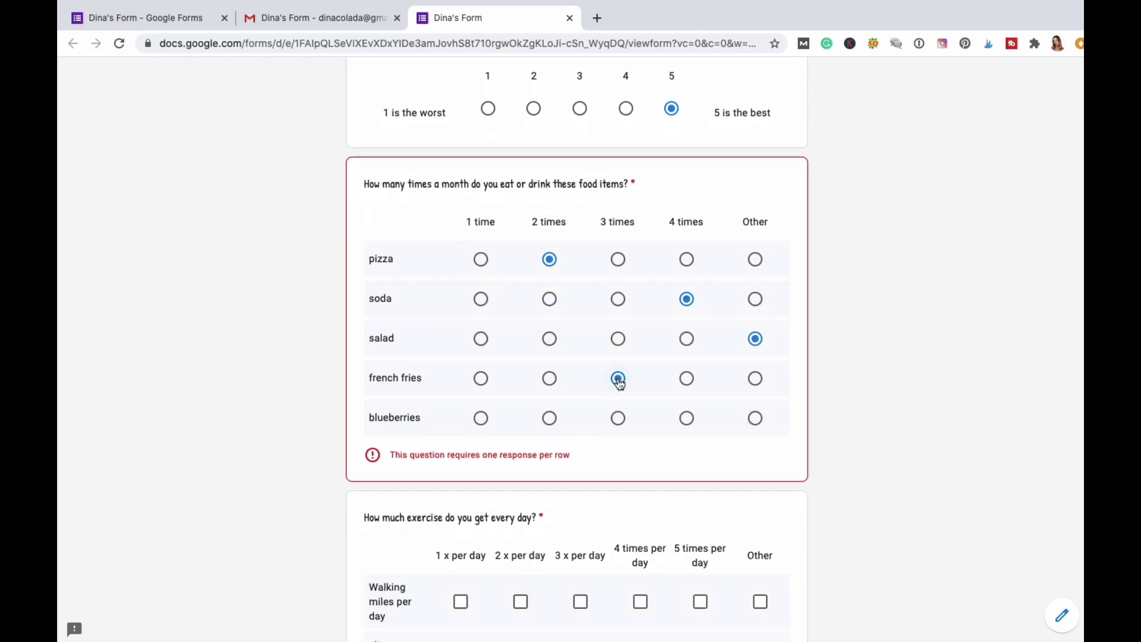
{"action": "left_click", "coordinate": [686, 419]}
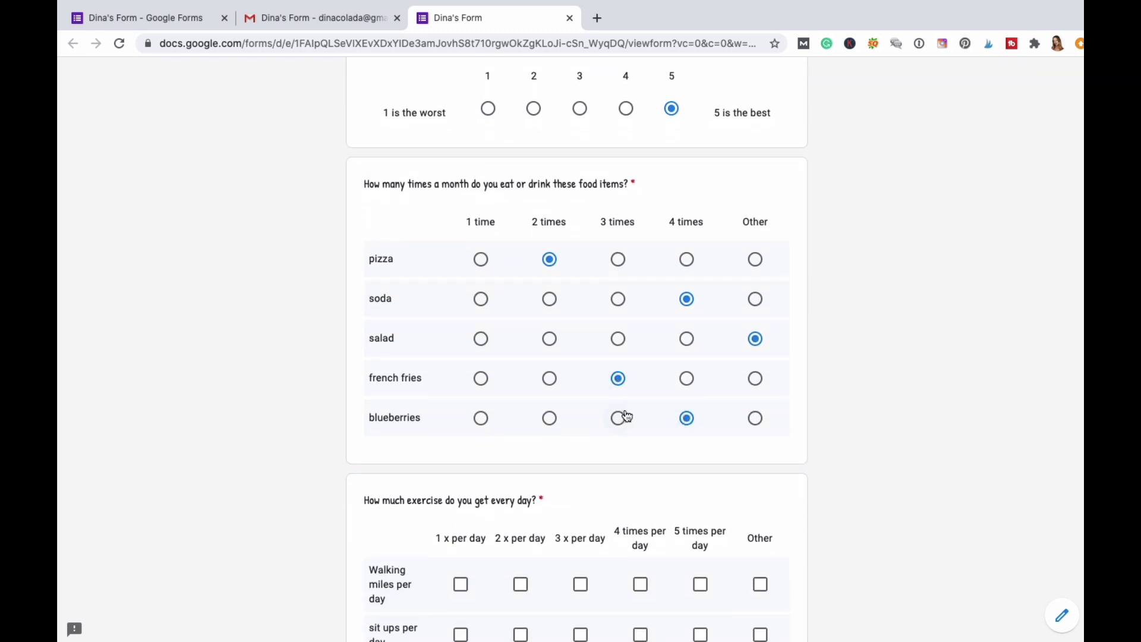
{"action": "scroll", "coordinate": [628, 416], "scroll_direction": "down", "scroll_amount": 2}
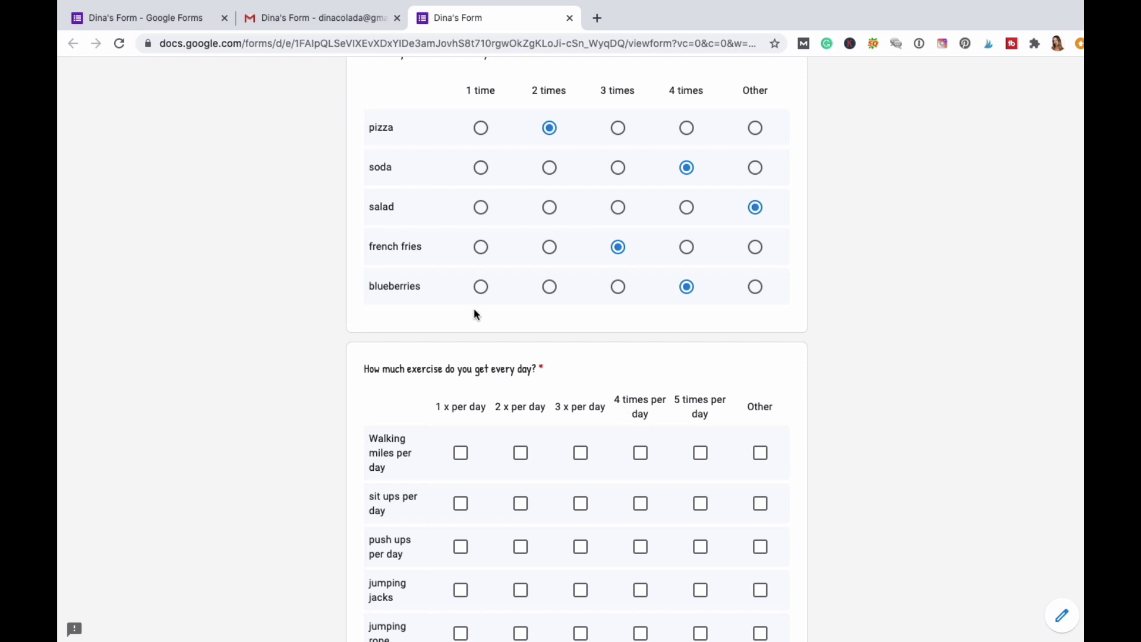
Tick exercise grid rows: walking 3x, sit ups 5, push ups 1x, jumping jacks 5, jumping rope Other.
{"action": "scroll", "coordinate": [478, 315], "scroll_direction": "down", "scroll_amount": 3}
{"action": "left_click", "coordinate": [581, 298]}
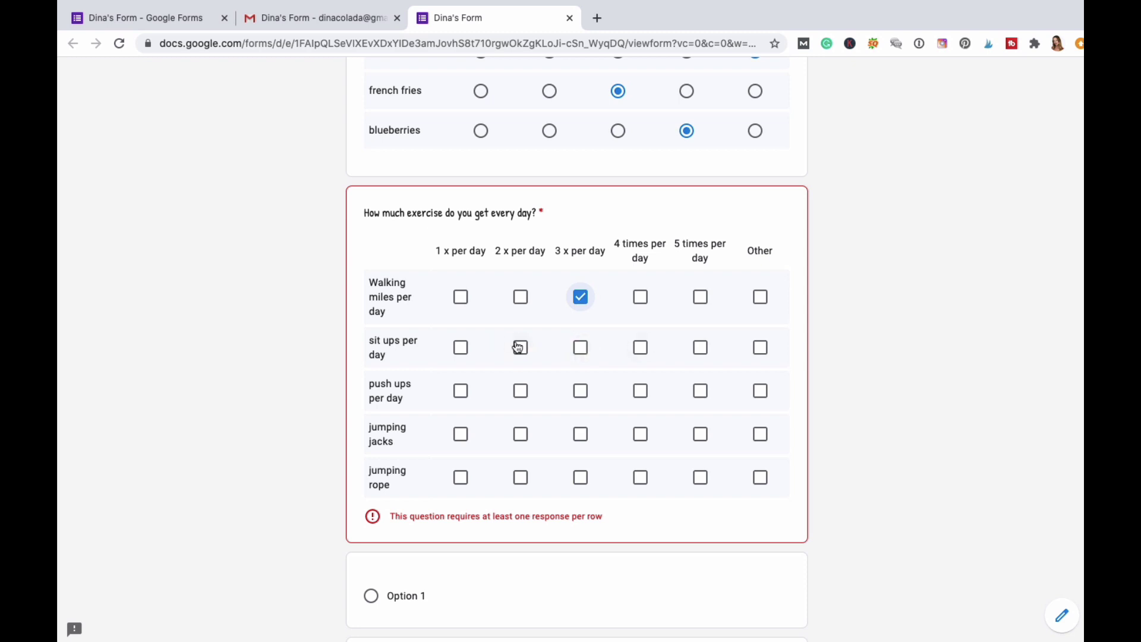
{"action": "left_click", "coordinate": [704, 354]}
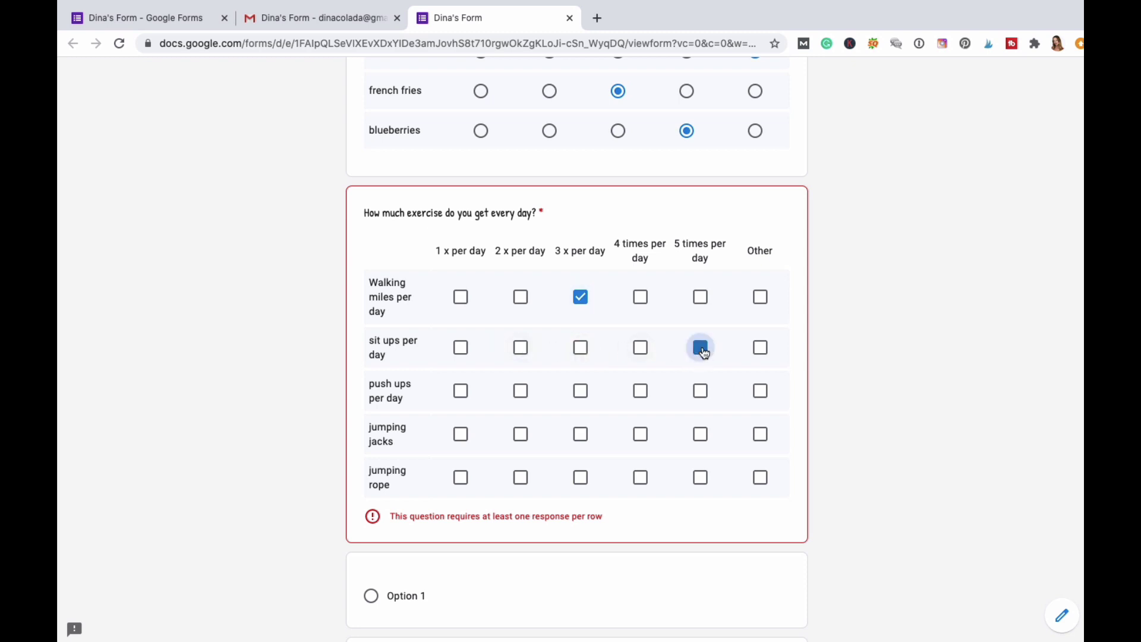
{"action": "left_click", "coordinate": [462, 393]}
{"action": "scroll", "coordinate": [531, 428], "scroll_direction": "down", "scroll_amount": 2}
{"action": "left_click", "coordinate": [701, 390]}
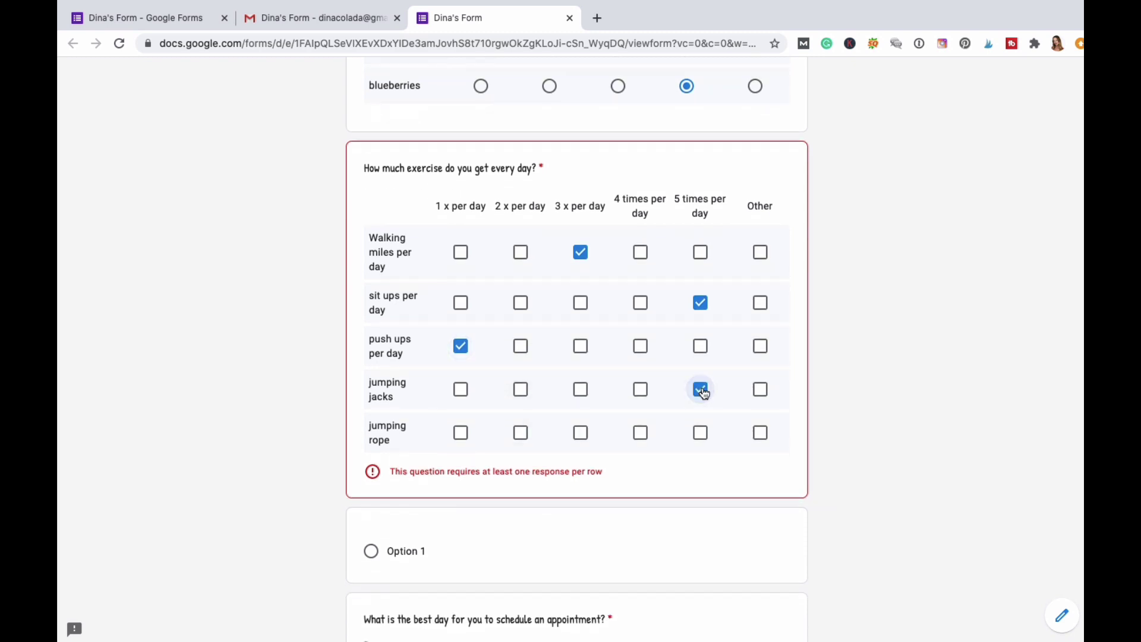
{"action": "scroll", "coordinate": [544, 416], "scroll_direction": "down", "scroll_amount": 2}
{"action": "left_click", "coordinate": [761, 377]}
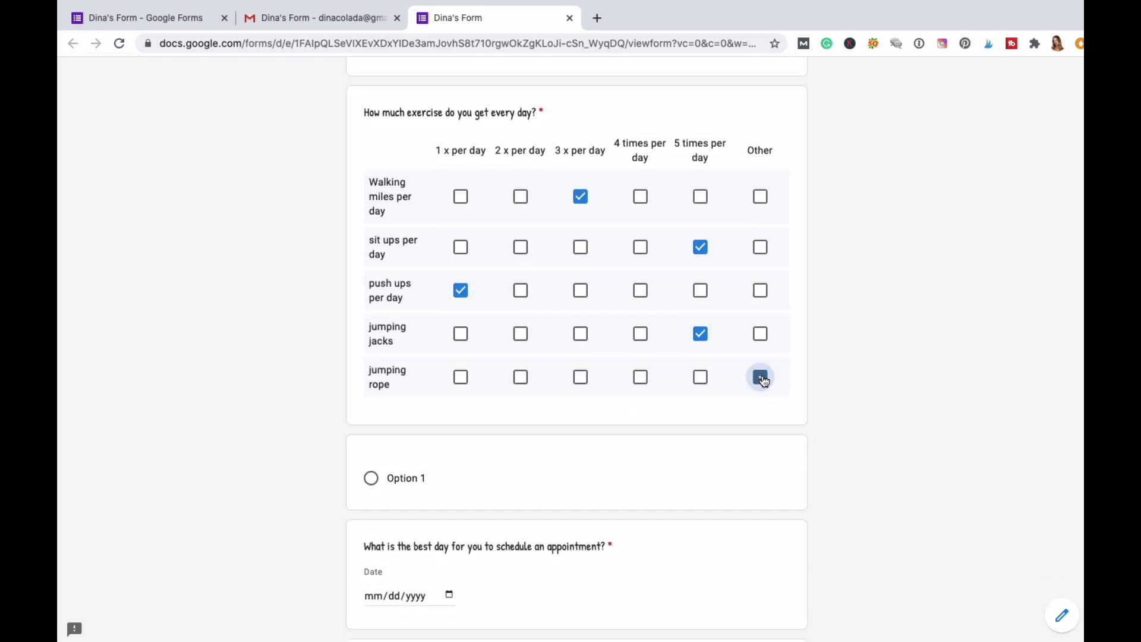
{"action": "scroll", "coordinate": [519, 420], "scroll_direction": "down", "scroll_amount": 3}
Choose Option 1 in the question below the exercise grid.
{"action": "left_click", "coordinate": [373, 378]}
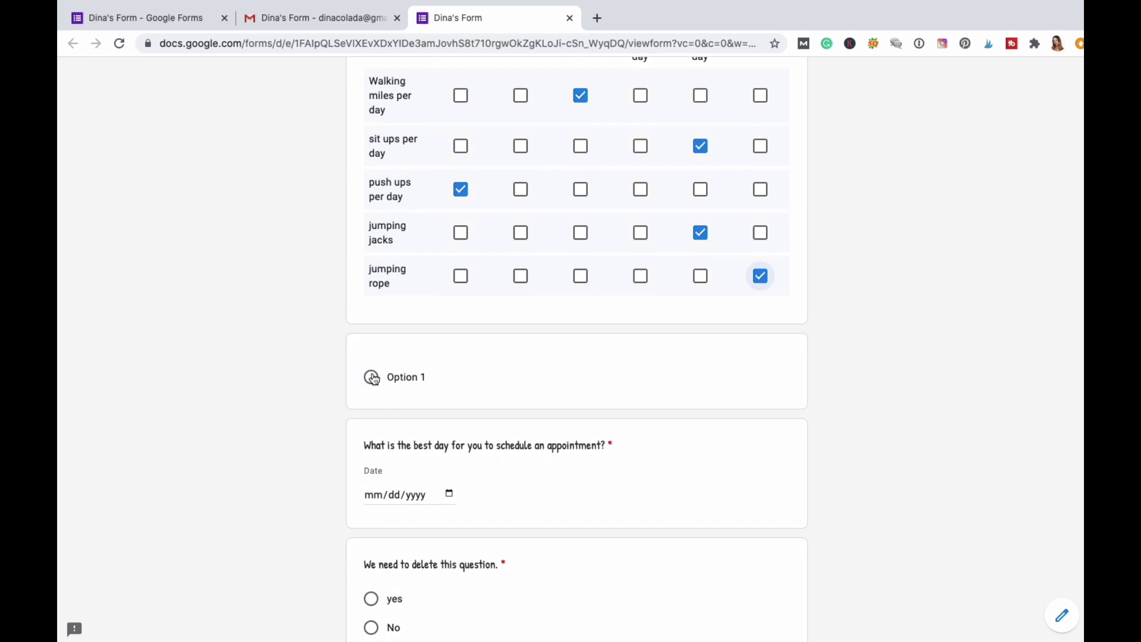
{"action": "scroll", "coordinate": [479, 411], "scroll_direction": "down", "scroll_amount": 2}
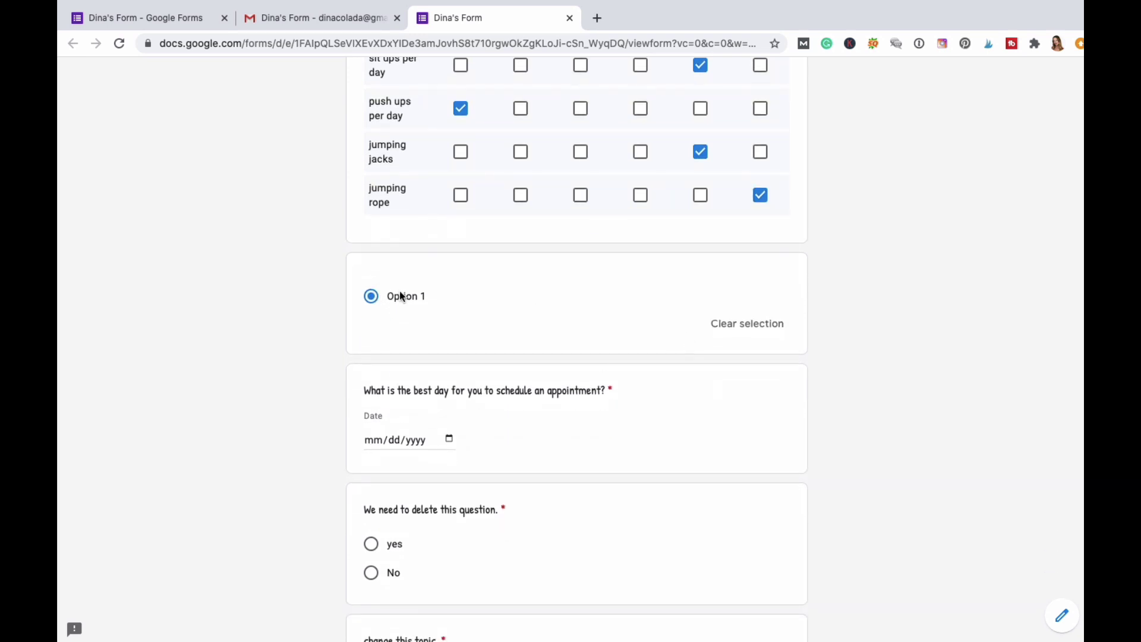
{"action": "scroll", "coordinate": [485, 284], "scroll_direction": "down", "scroll_amount": 2}
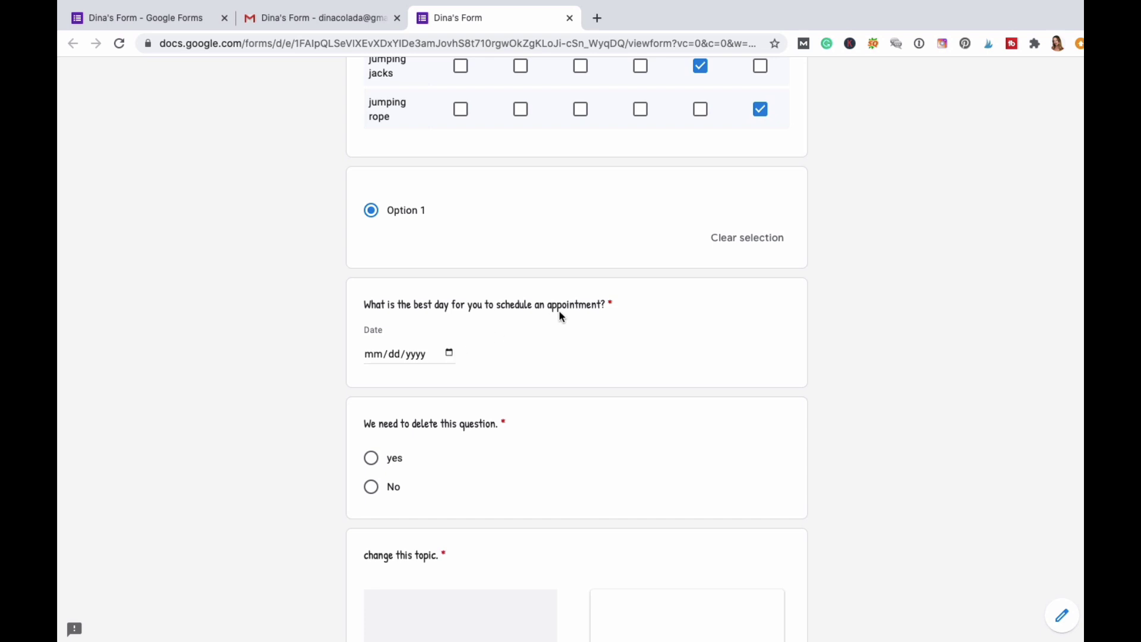
Set the appointment date to 08/27/2020.
{"action": "left_click", "coordinate": [449, 353]}
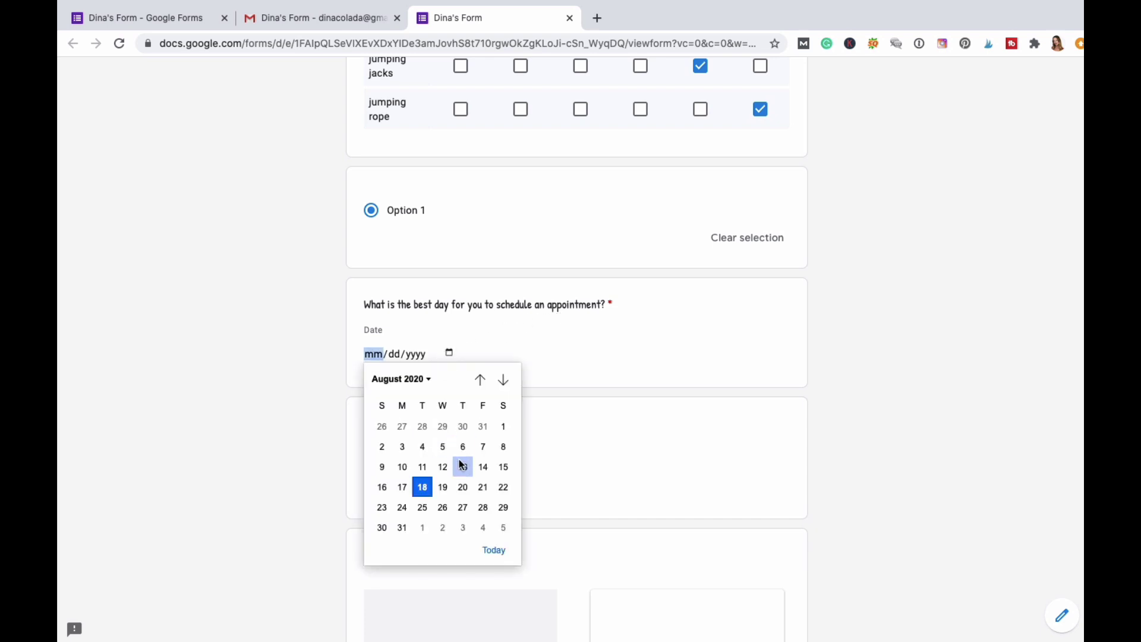
{"action": "left_click", "coordinate": [464, 508]}
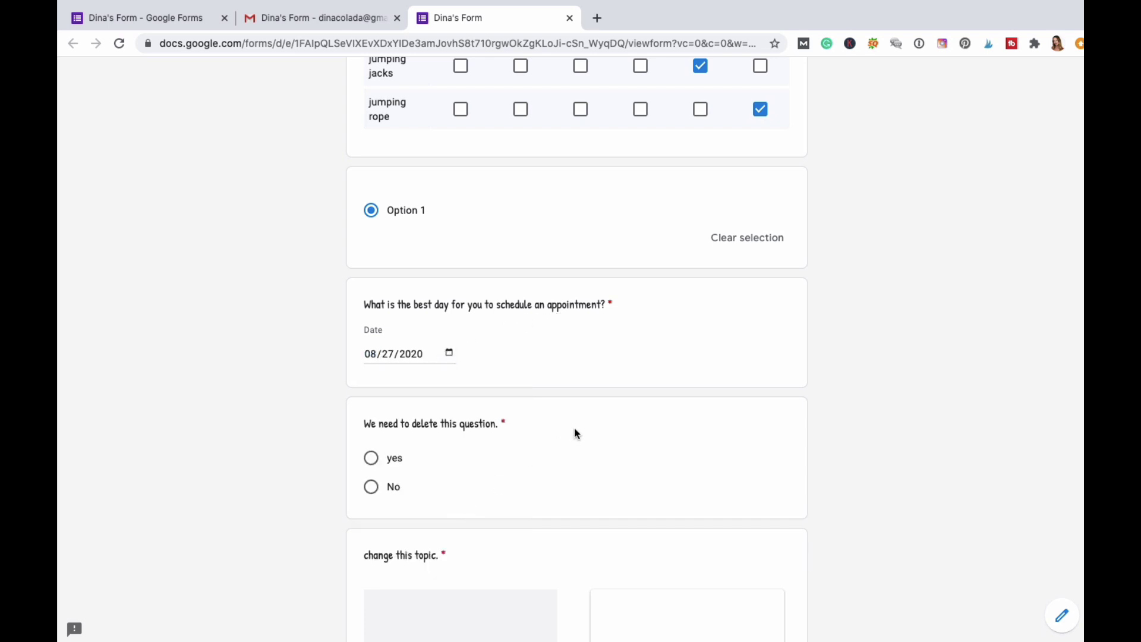
{"action": "scroll", "coordinate": [574, 427], "scroll_direction": "down", "scroll_amount": 2}
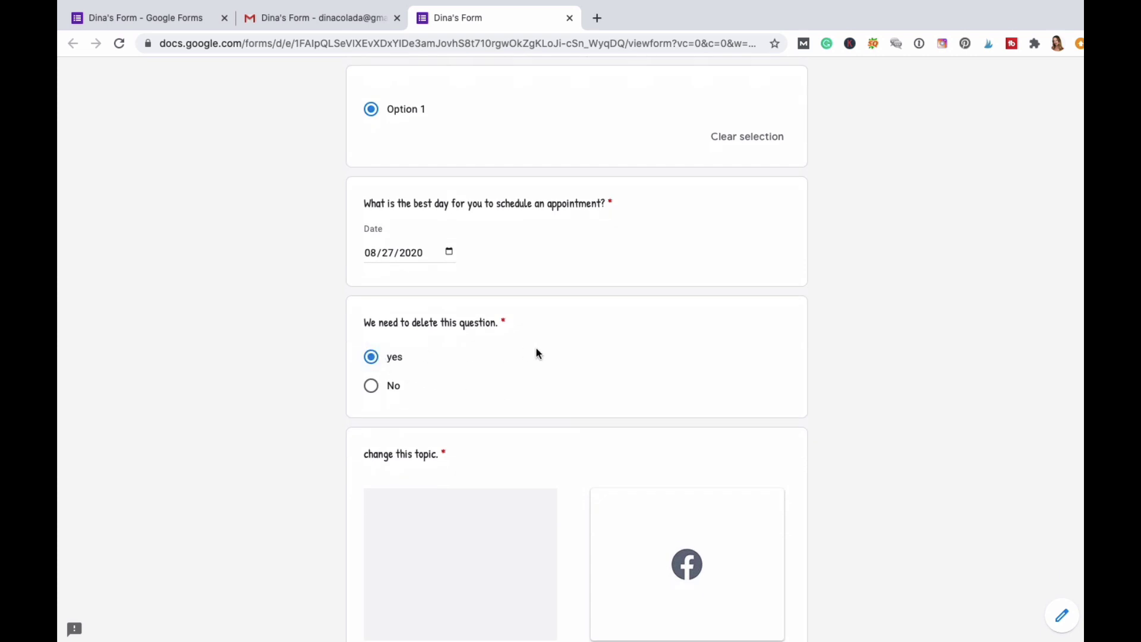
{"action": "scroll", "coordinate": [536, 348], "scroll_direction": "down", "scroll_amount": 5}
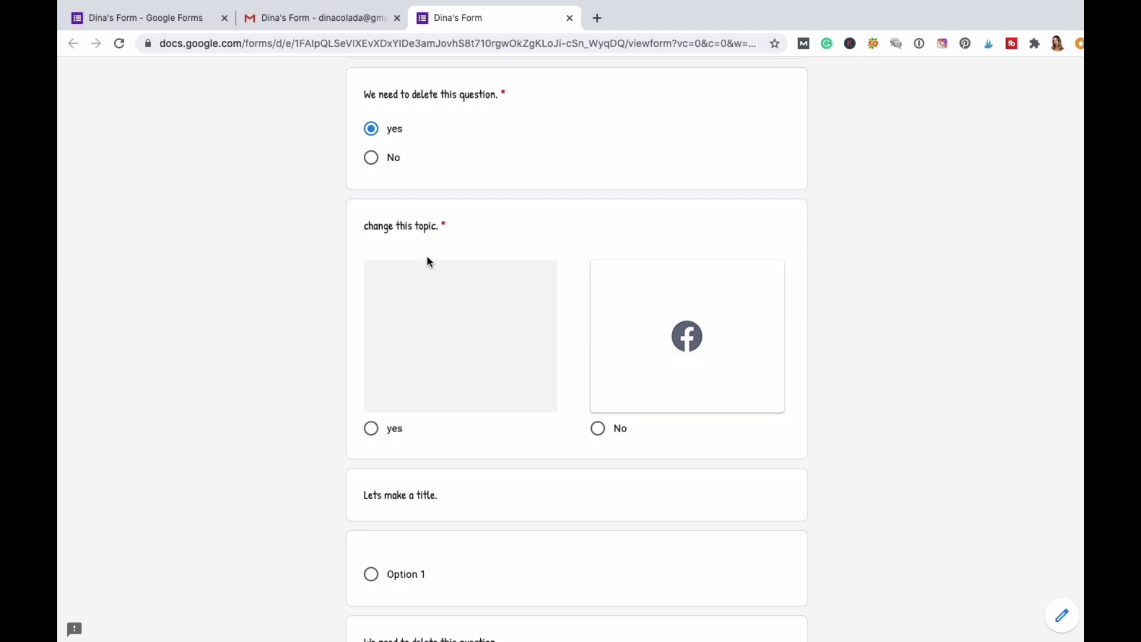
Choose No image for the change-this-topic question and Option 1 under the delete question.
{"action": "left_click", "coordinate": [598, 429]}
{"action": "scroll", "coordinate": [471, 408], "scroll_direction": "down", "scroll_amount": 3}
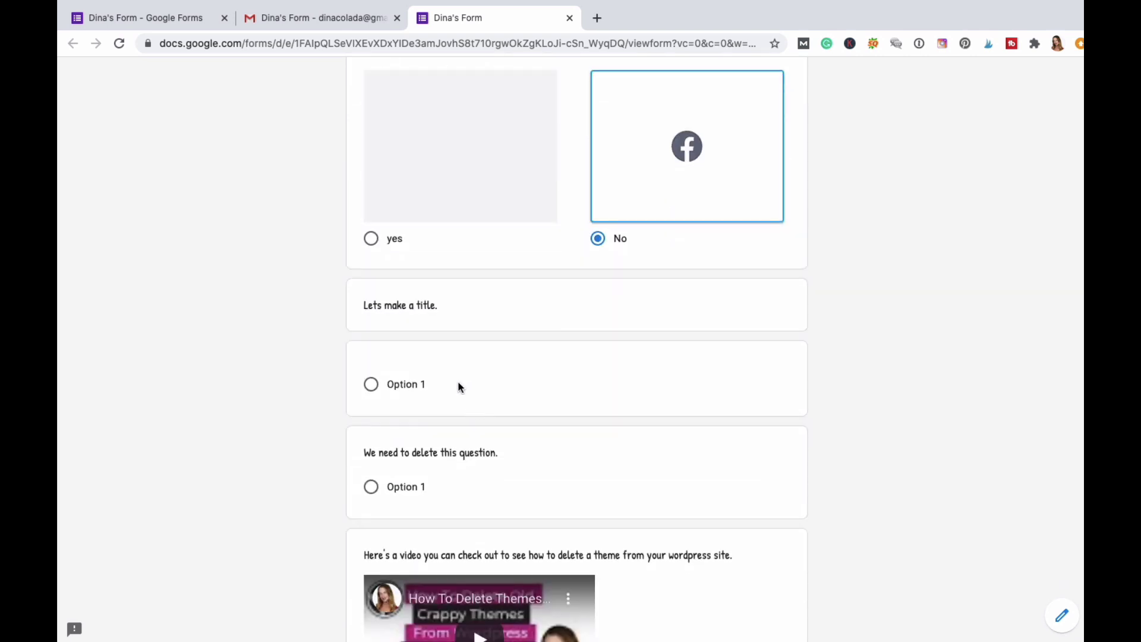
{"action": "scroll", "coordinate": [437, 398], "scroll_direction": "down", "scroll_amount": 2}
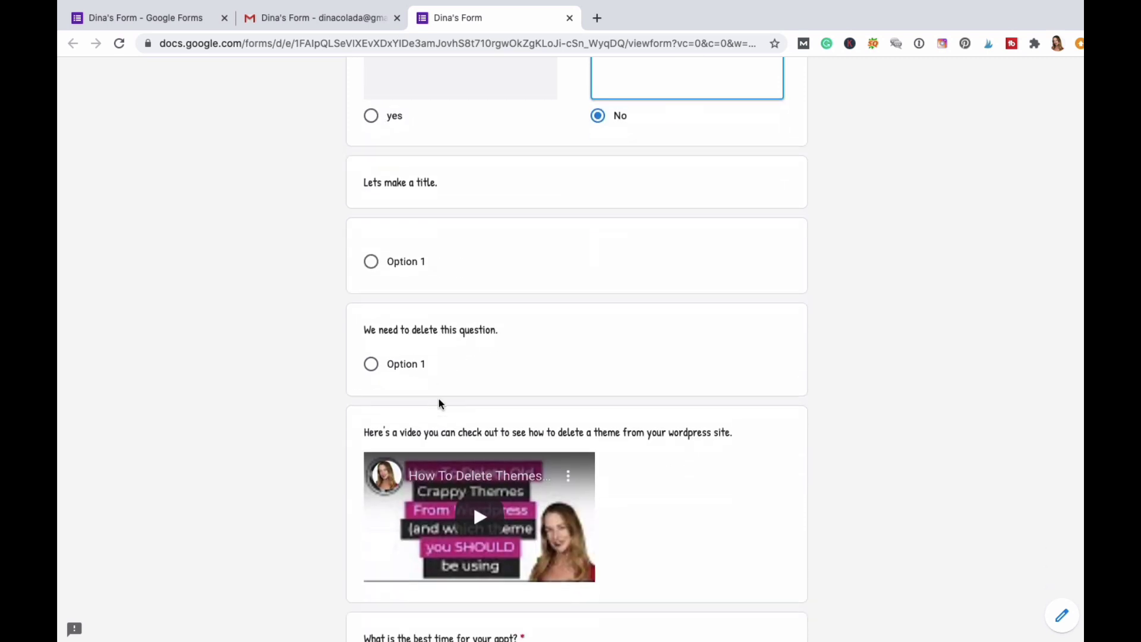
{"action": "scroll", "coordinate": [437, 358], "scroll_direction": "down", "scroll_amount": 2}
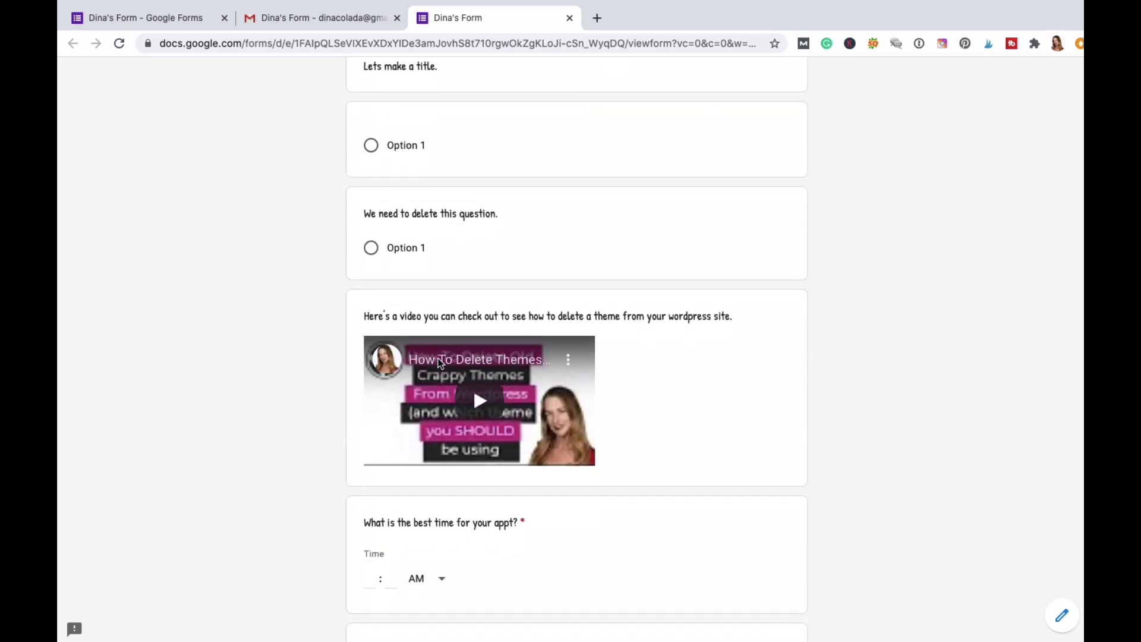
{"action": "left_click", "coordinate": [371, 243]}
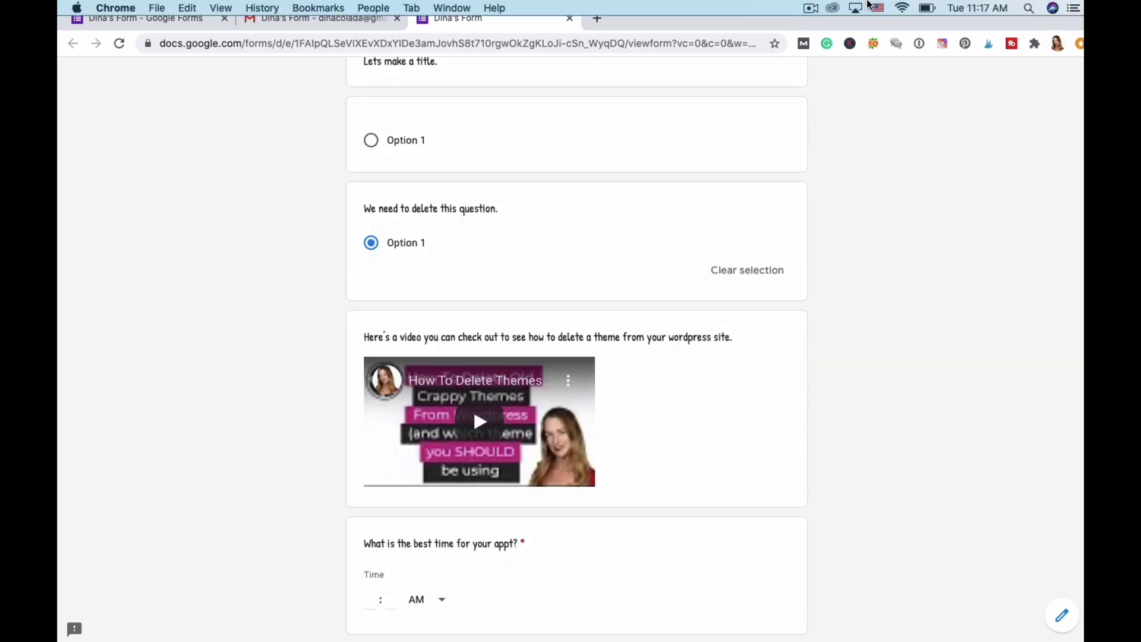
Play the embedded theme-deletion video, then pause it.
{"action": "left_click", "coordinate": [811, 7]}
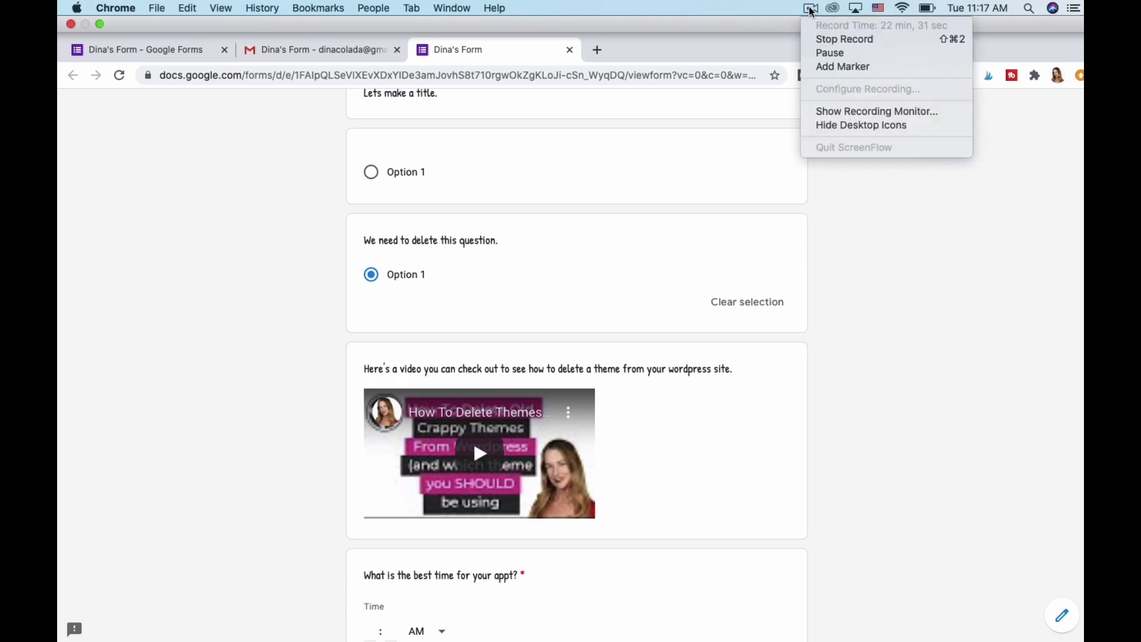
{"action": "left_click", "coordinate": [814, 55]}
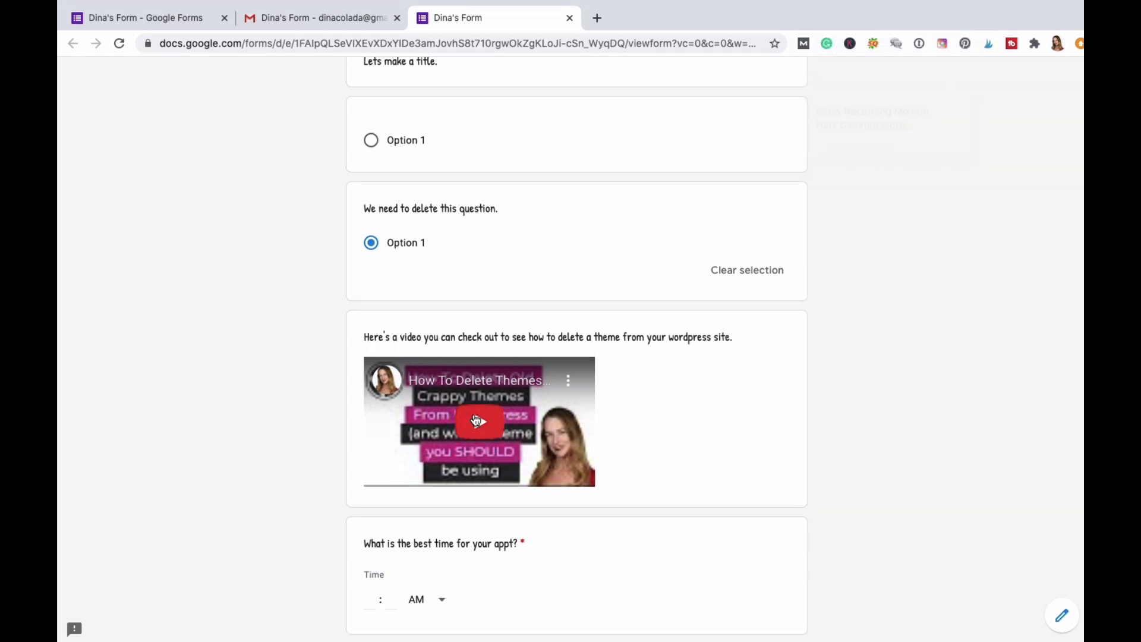
{"action": "left_click", "coordinate": [473, 420]}
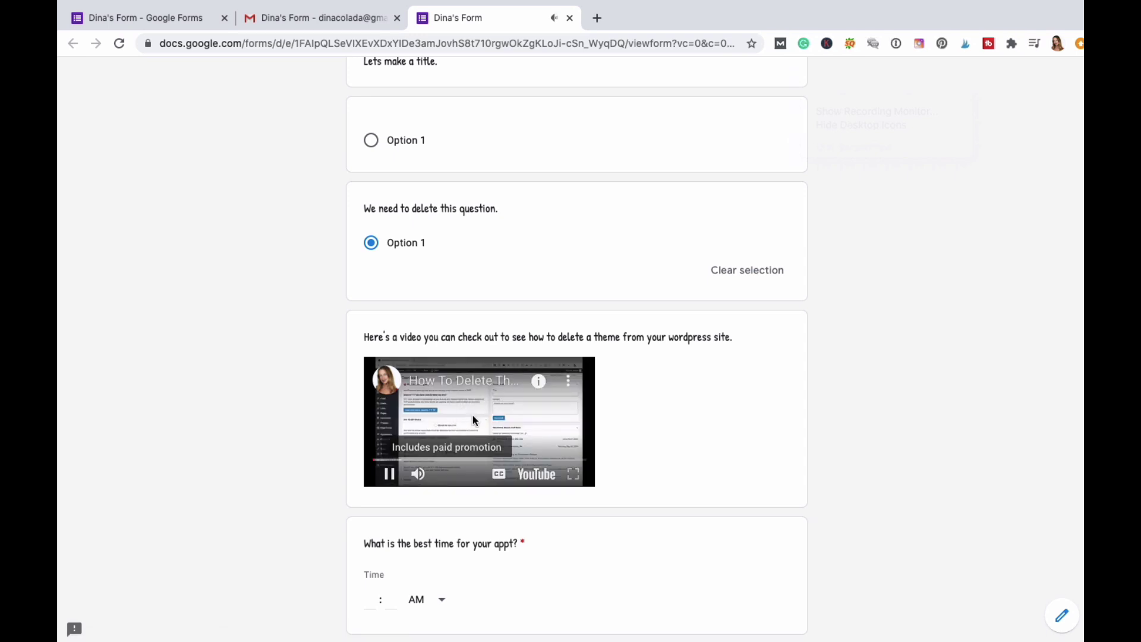
{"action": "left_click", "coordinate": [390, 476]}
{"action": "scroll", "coordinate": [288, 476], "scroll_direction": "down", "scroll_amount": 5}
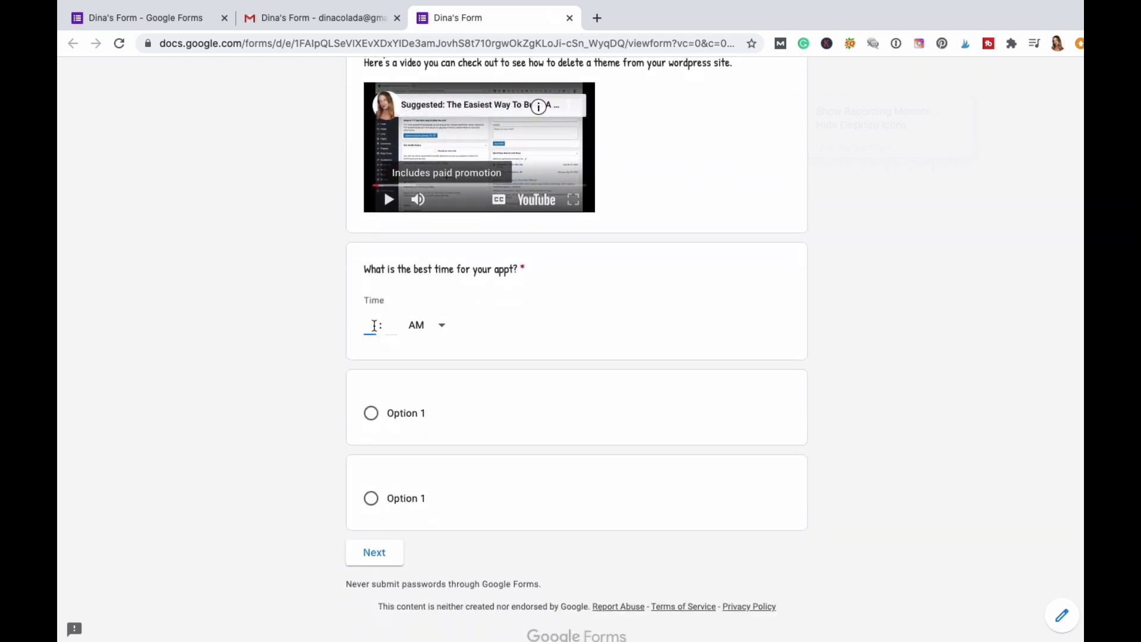
Enter 00 as the appointment minutes and choose Option 1 in the last question.
{"action": "key", "text": "Tab"}
{"action": "type", "text": "00"}
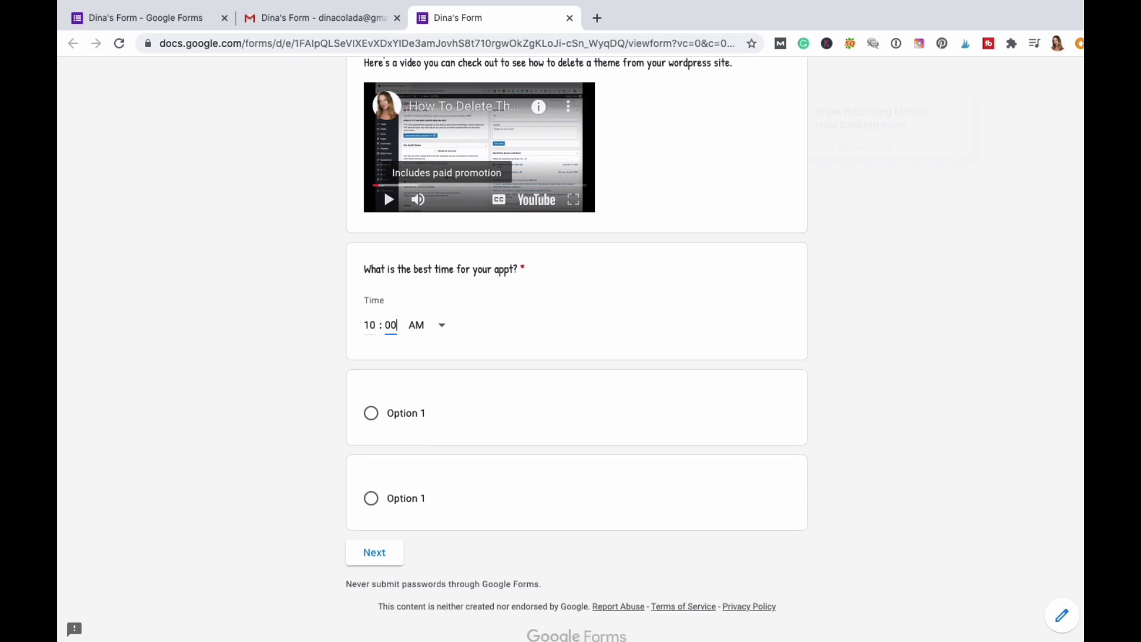
{"action": "scroll", "coordinate": [466, 420], "scroll_direction": "down", "scroll_amount": 1}
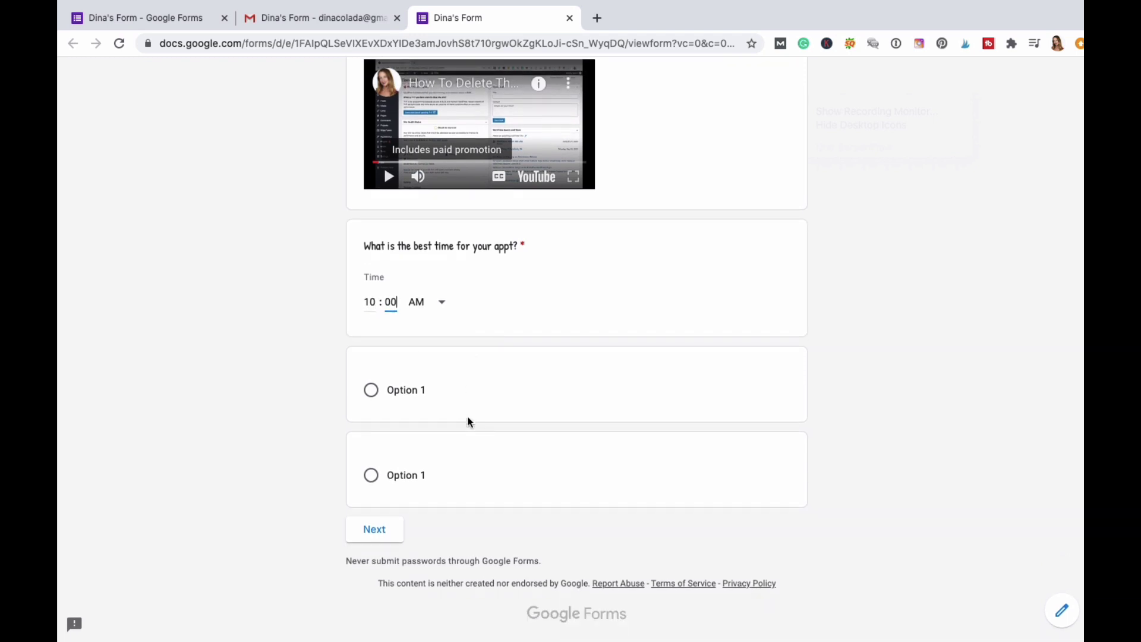
{"action": "left_click", "coordinate": [370, 395]}
{"action": "scroll", "coordinate": [446, 400], "scroll_direction": "down", "scroll_amount": 1}
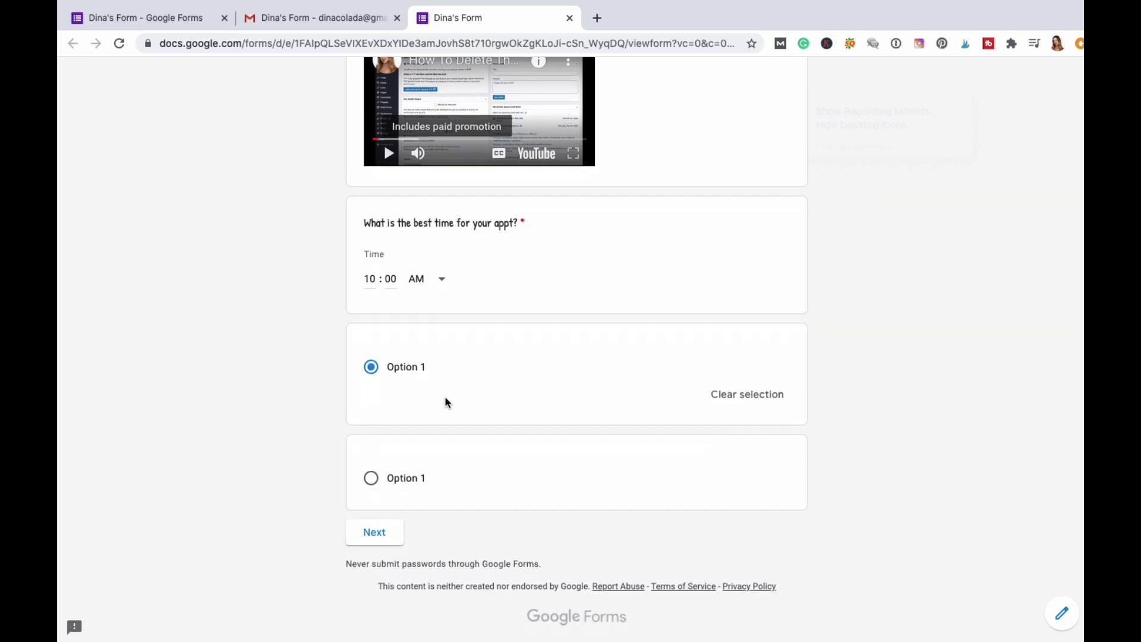
{"action": "left_click", "coordinate": [746, 399]}
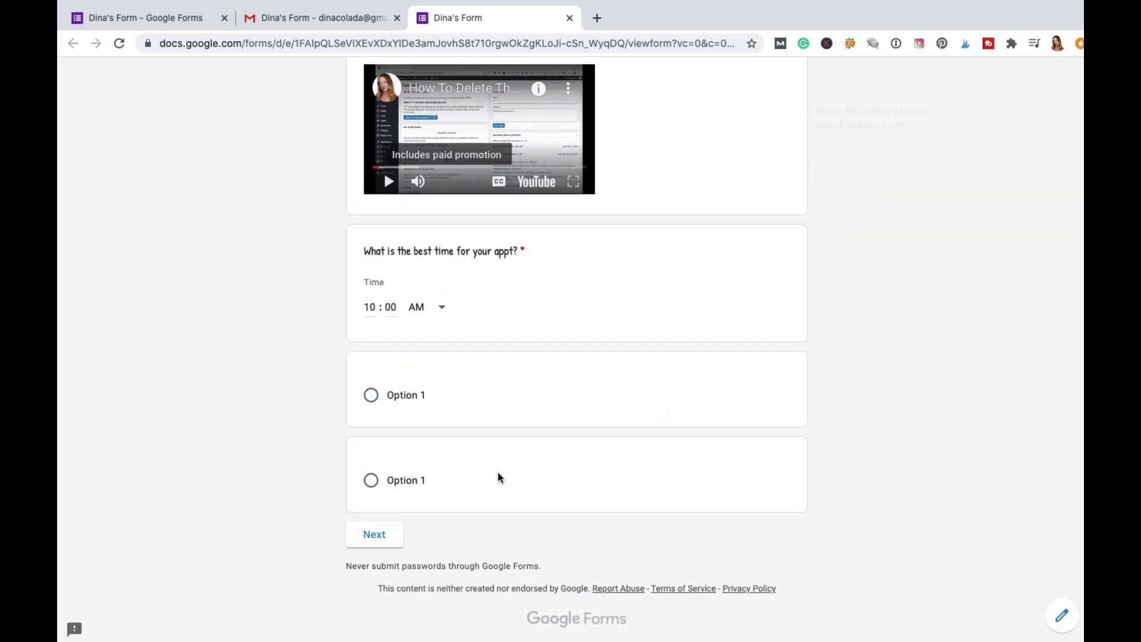
{"action": "left_click", "coordinate": [664, 488]}
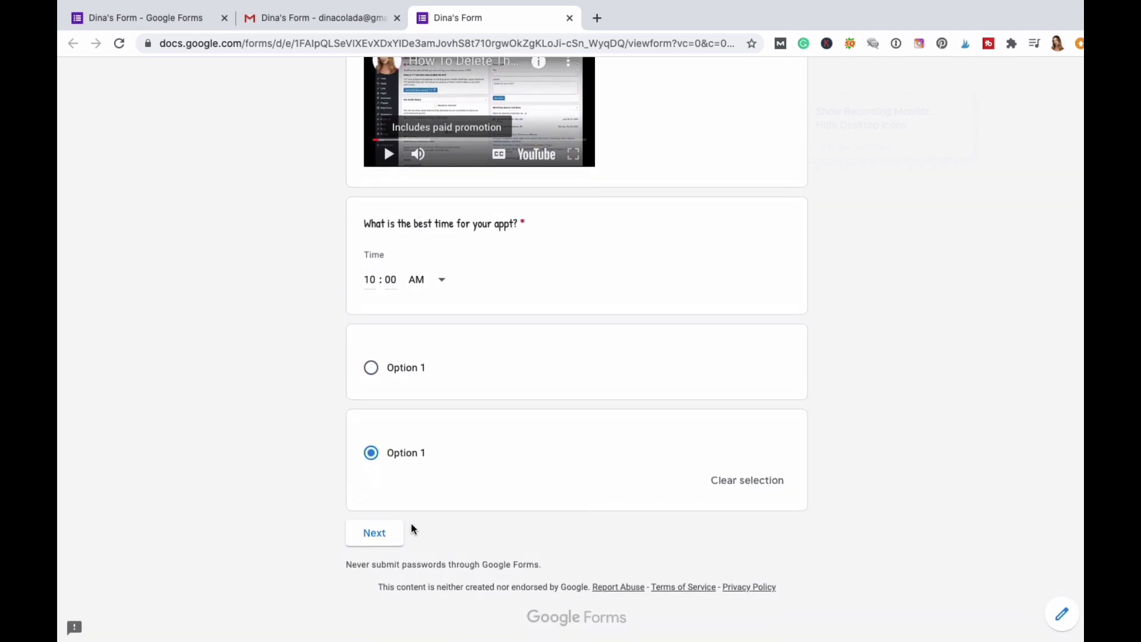
Continue to the final section, pick Option 1, and submit the response.
{"action": "left_click", "coordinate": [375, 535]}
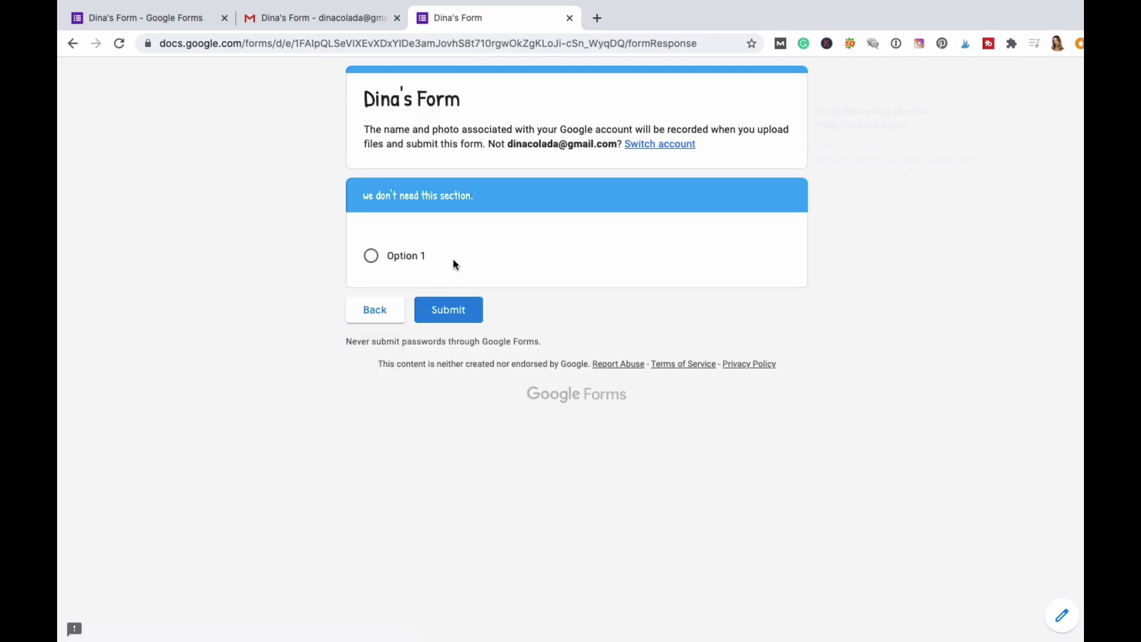
{"action": "left_click", "coordinate": [372, 260]}
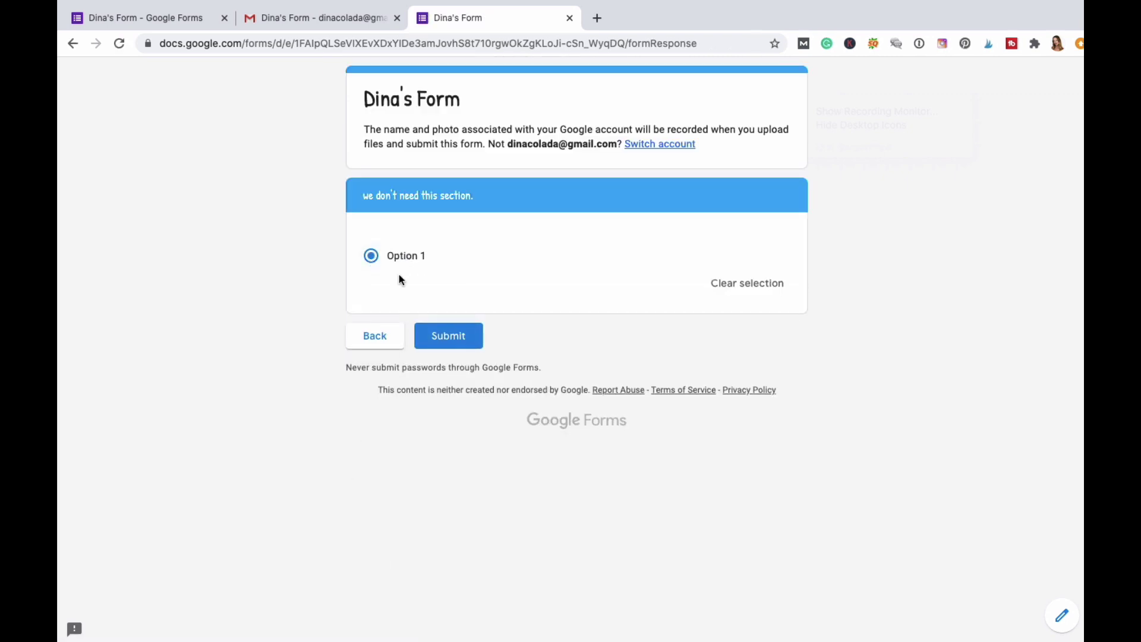
{"action": "left_click", "coordinate": [447, 342]}
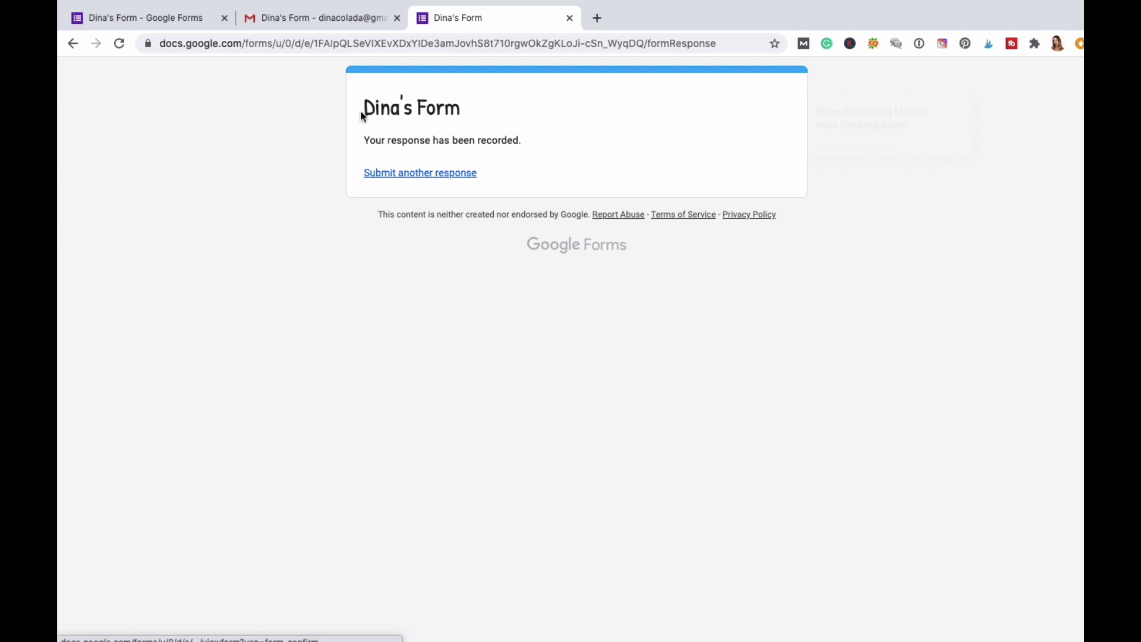
Return to the form editor, close the theme settings, and open the Responses summary.
{"action": "left_click", "coordinate": [182, 20]}
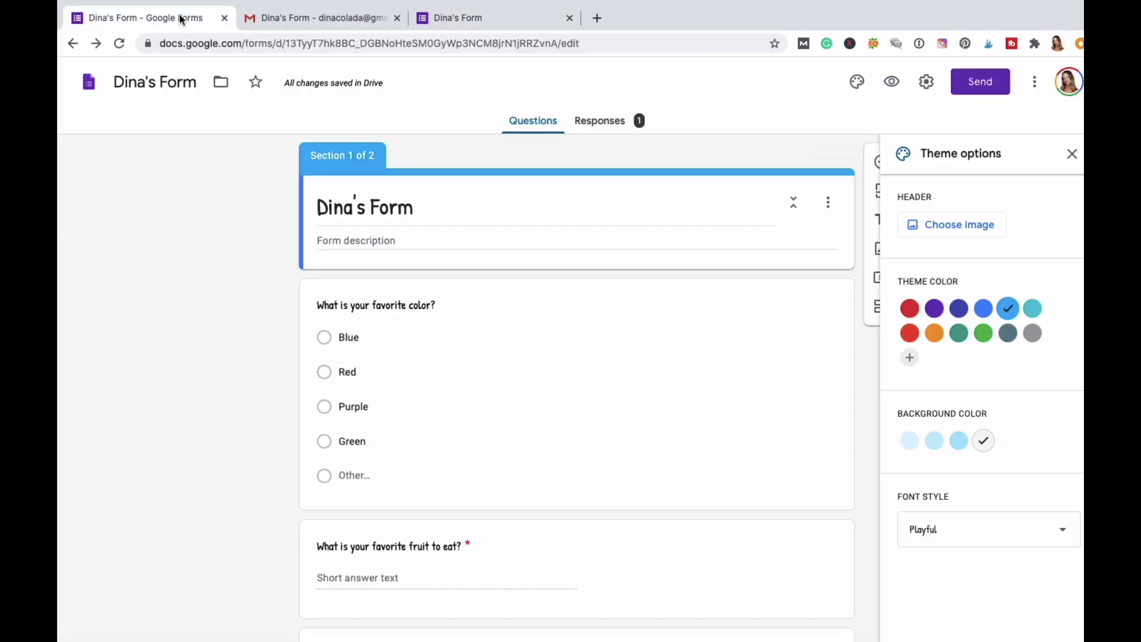
{"action": "left_click", "coordinate": [1073, 155]}
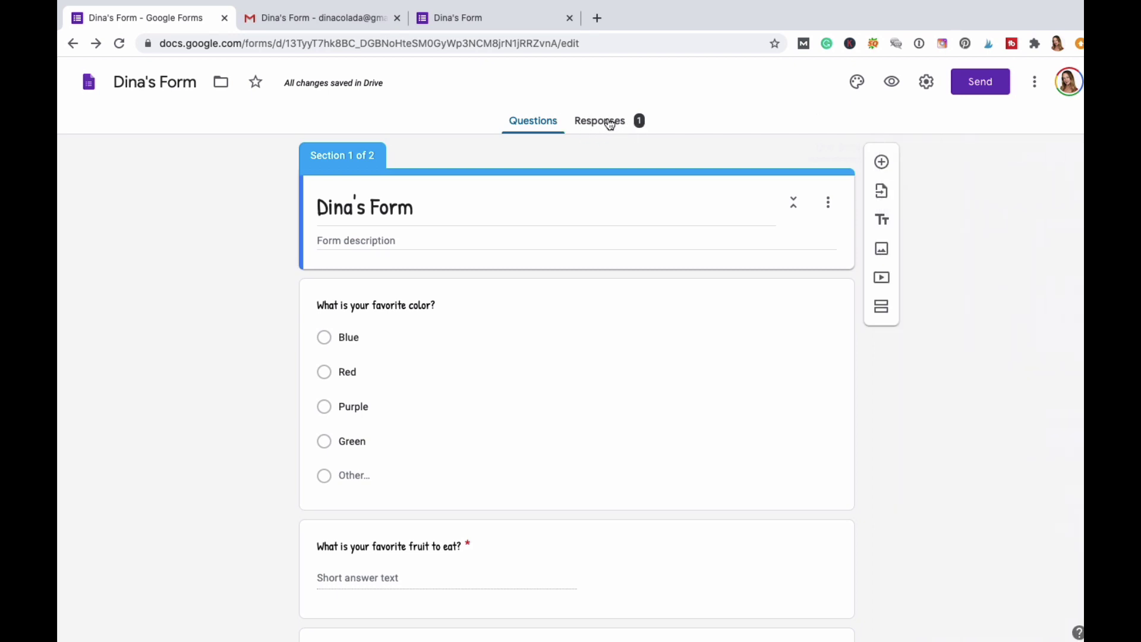
{"action": "left_click", "coordinate": [611, 124]}
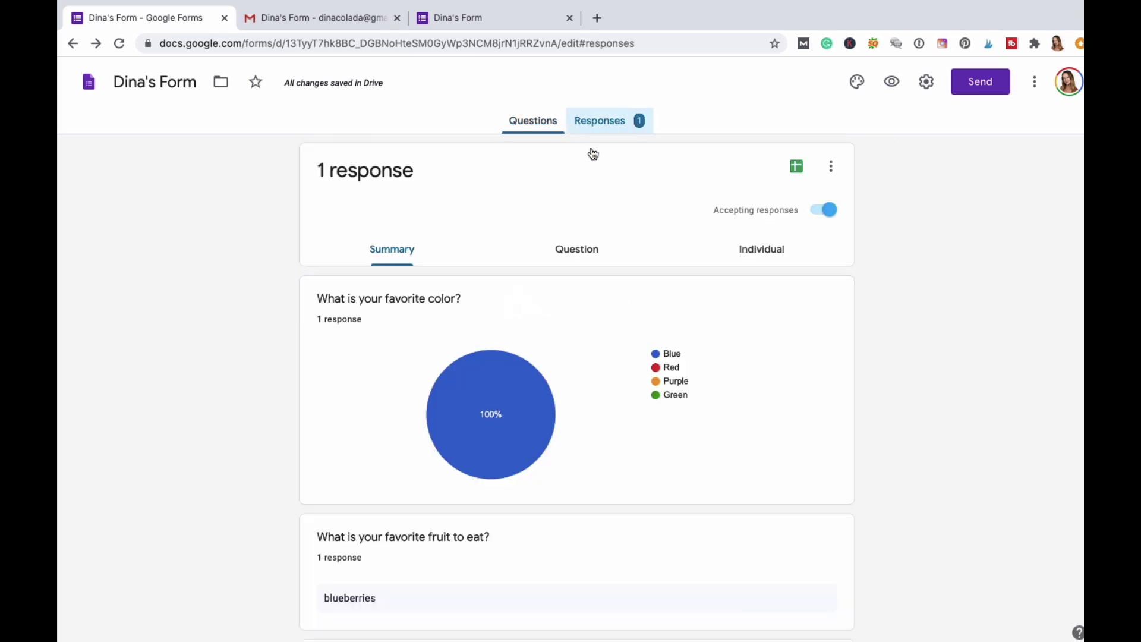
{"action": "scroll", "coordinate": [328, 291], "scroll_direction": "down", "scroll_amount": 1}
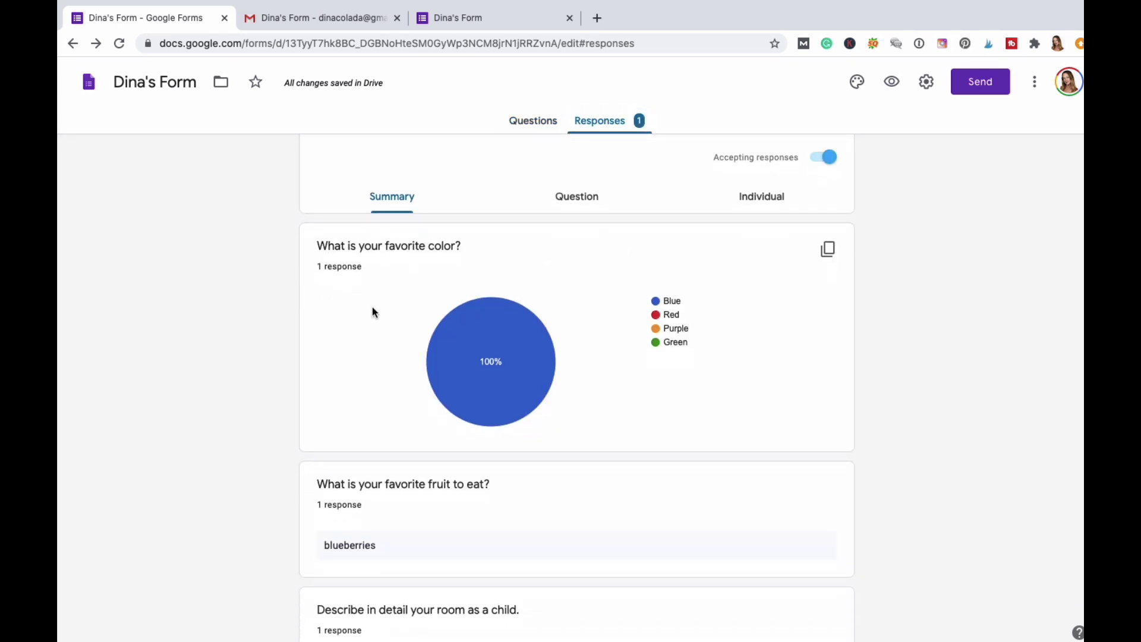
{"action": "mouse_move", "coordinate": [497, 367]}
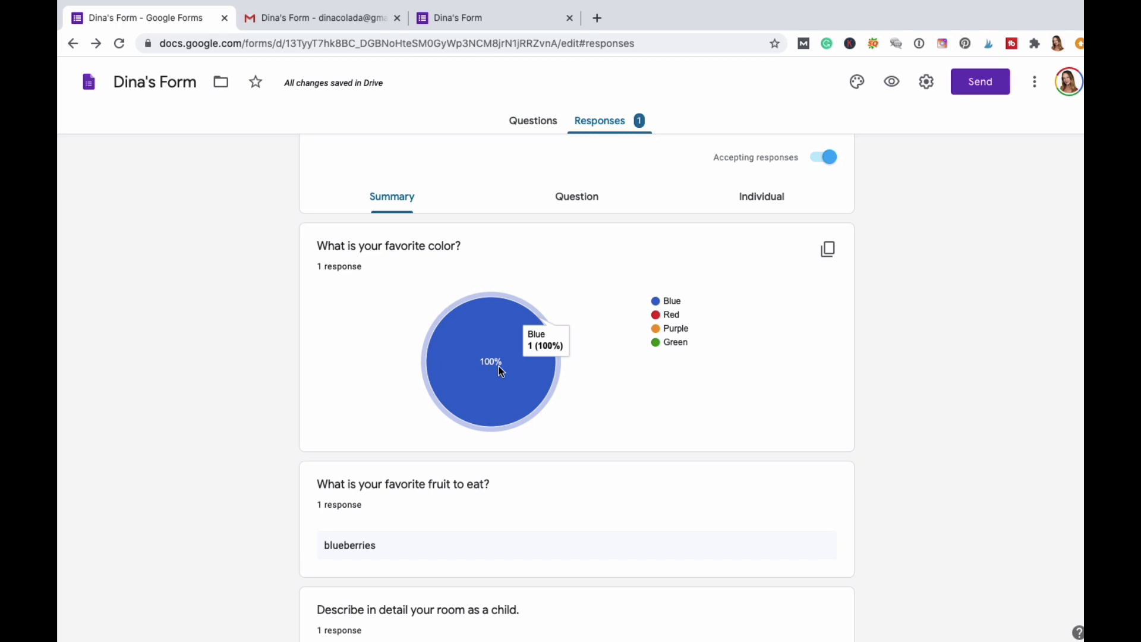
Scroll through the summary charts of the single response, then return to the confirmation page.
{"action": "scroll", "coordinate": [499, 367], "scroll_direction": "down", "scroll_amount": 1}
{"action": "scroll", "coordinate": [498, 366], "scroll_direction": "down", "scroll_amount": 3}
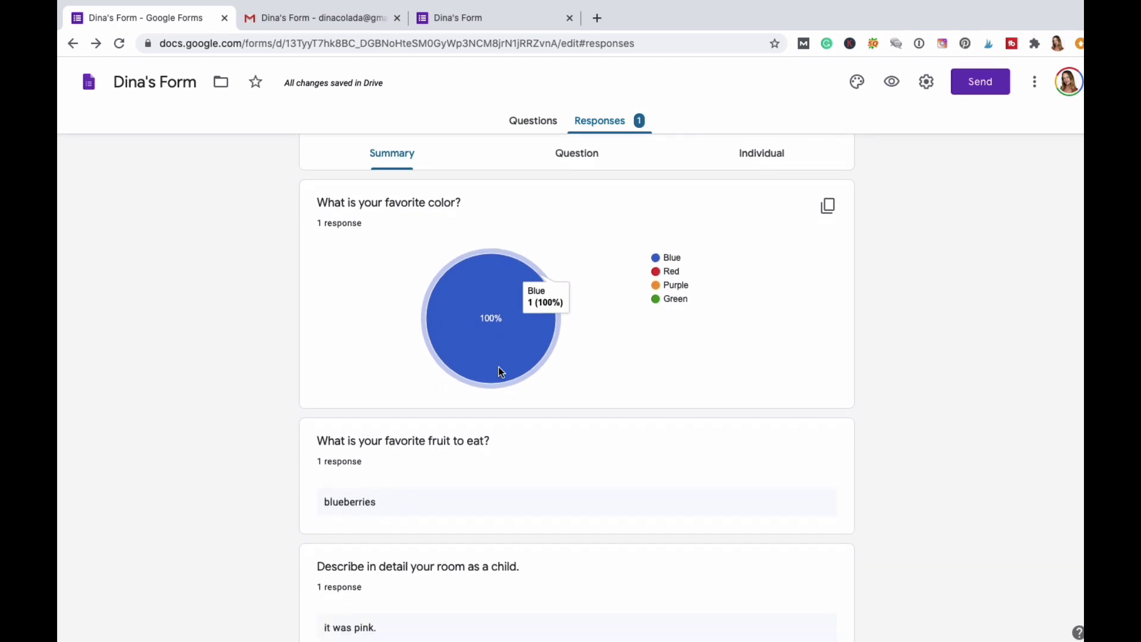
{"action": "scroll", "coordinate": [480, 302], "scroll_direction": "down", "scroll_amount": 4}
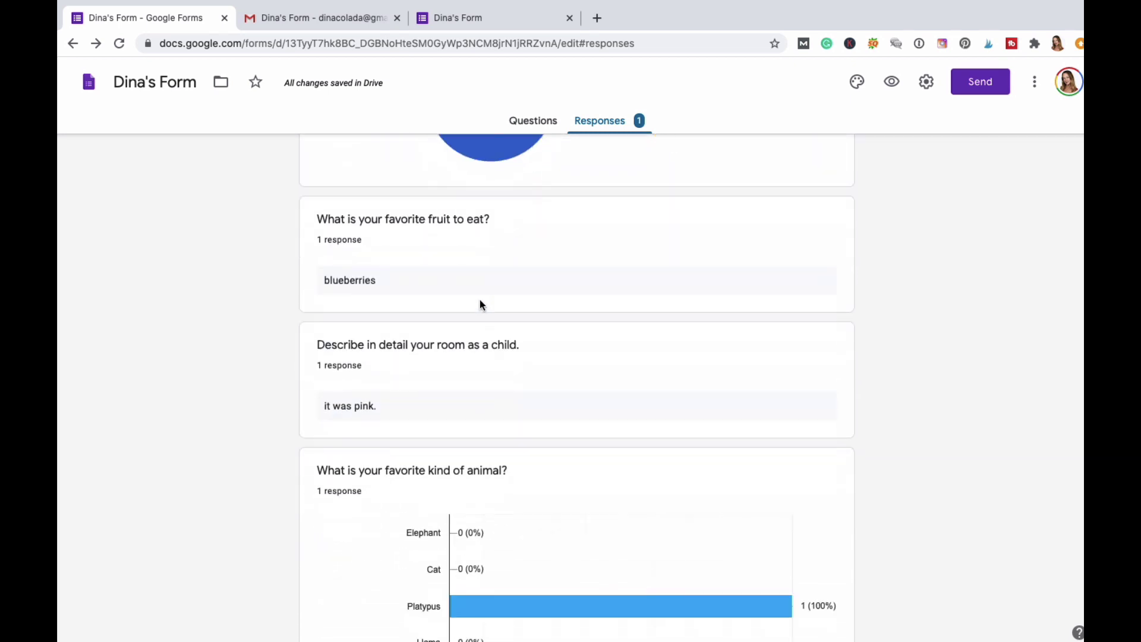
{"action": "scroll", "coordinate": [482, 305], "scroll_direction": "down", "scroll_amount": 2}
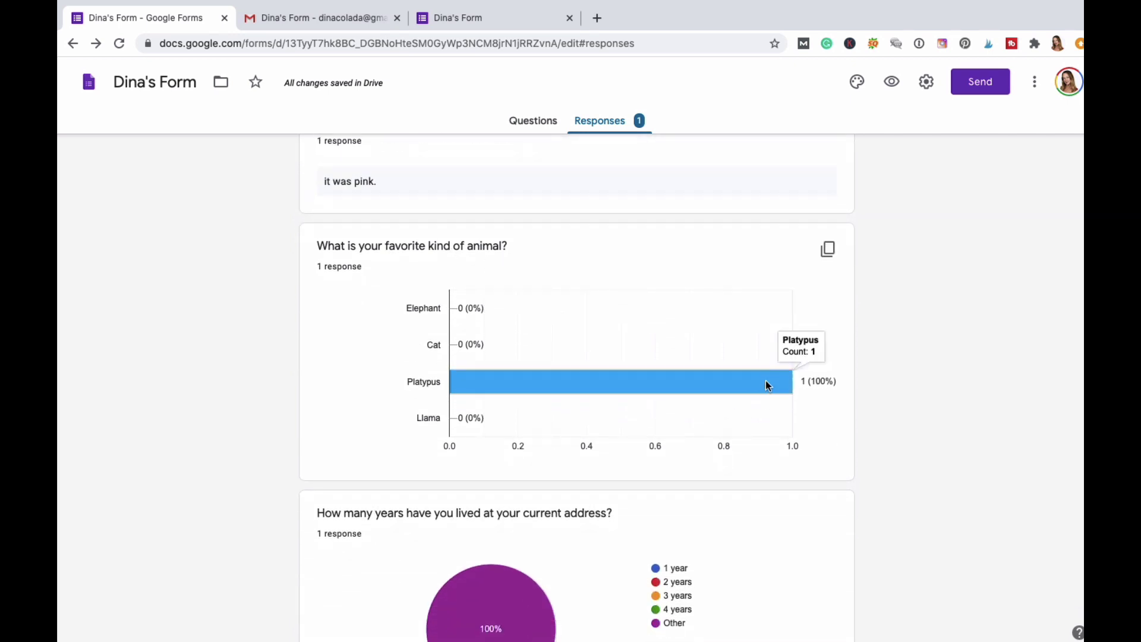
{"action": "scroll", "coordinate": [766, 380], "scroll_direction": "down", "scroll_amount": 2}
{"action": "scroll", "coordinate": [766, 380], "scroll_direction": "down", "scroll_amount": 2}
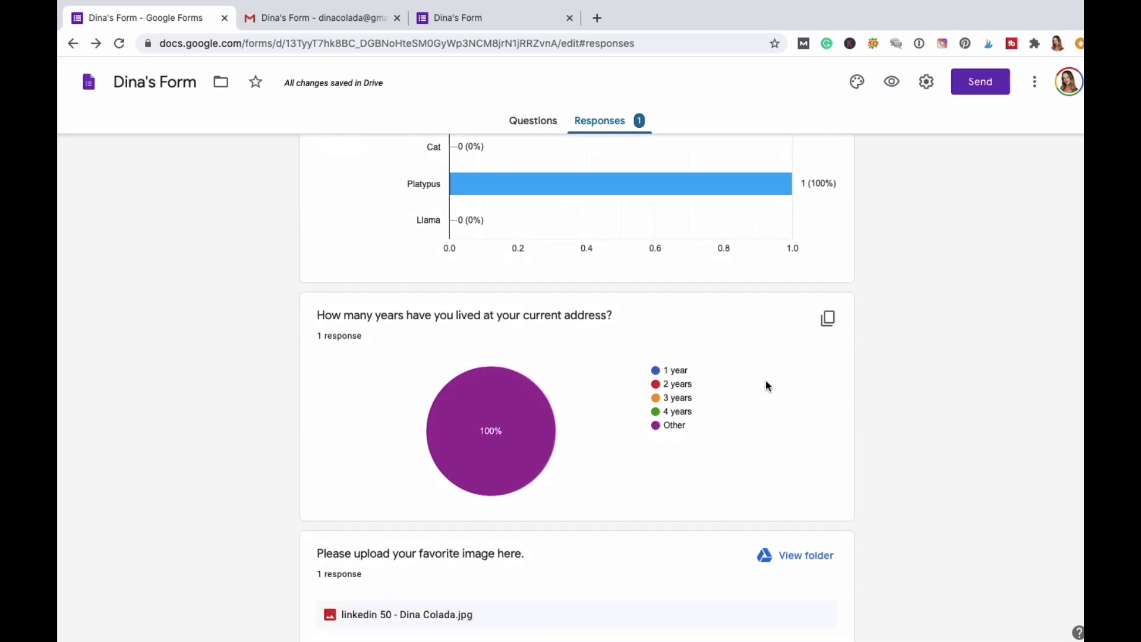
{"action": "scroll", "coordinate": [770, 410], "scroll_direction": "down", "scroll_amount": 5}
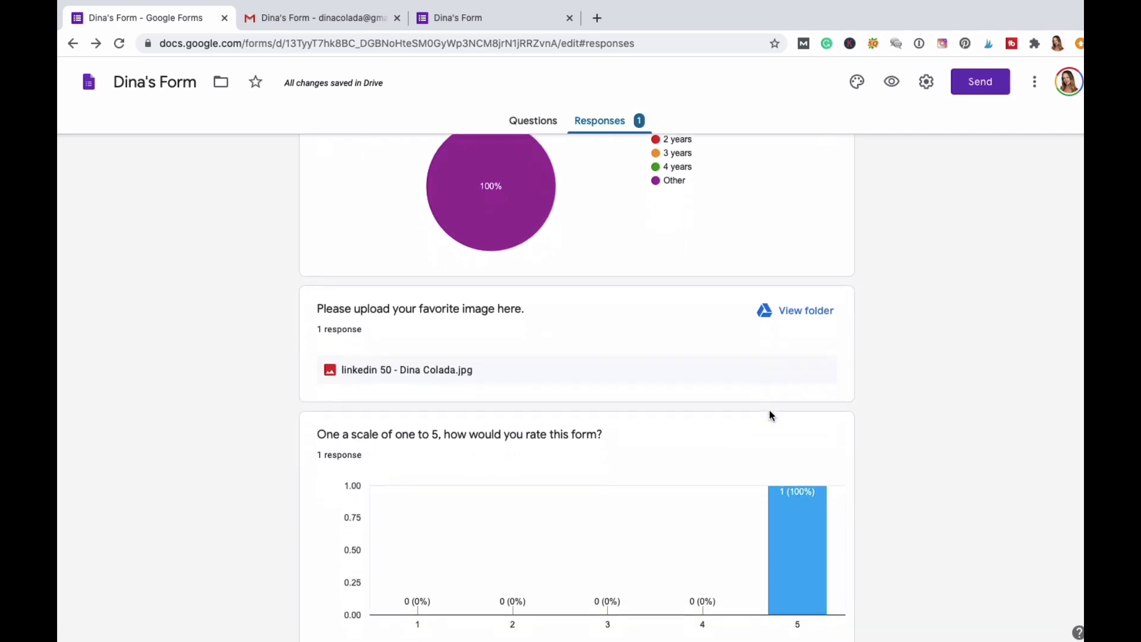
{"action": "scroll", "coordinate": [770, 414], "scroll_direction": "down", "scroll_amount": 3}
{"action": "scroll", "coordinate": [771, 415], "scroll_direction": "down", "scroll_amount": 3}
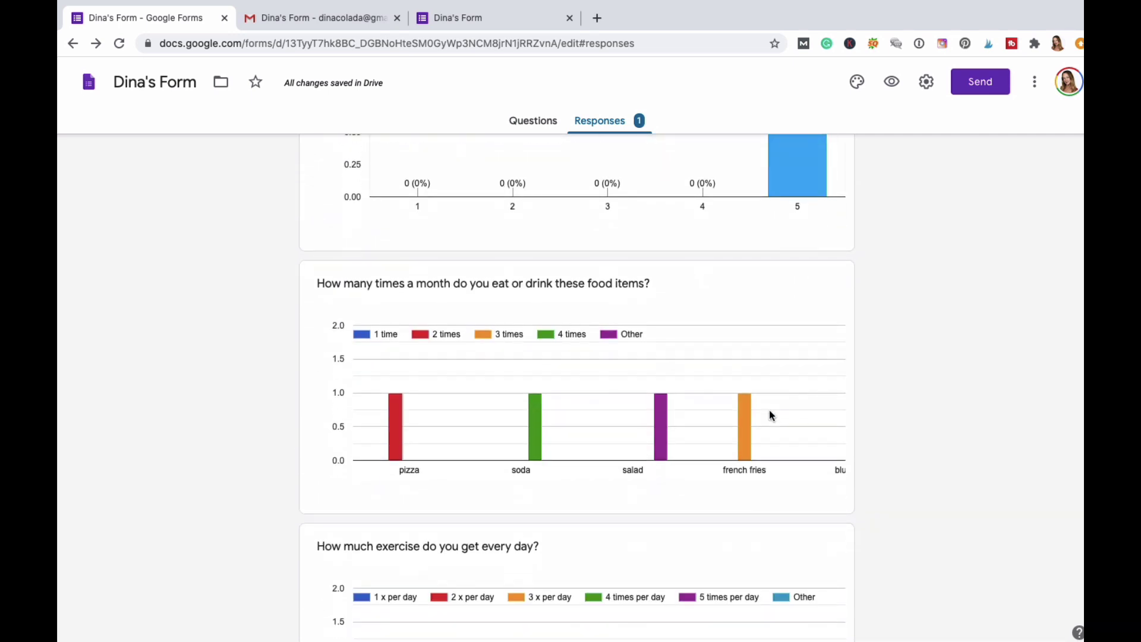
{"action": "scroll", "coordinate": [771, 414], "scroll_direction": "down", "scroll_amount": 2}
{"action": "scroll", "coordinate": [770, 414], "scroll_direction": "down", "scroll_amount": 2}
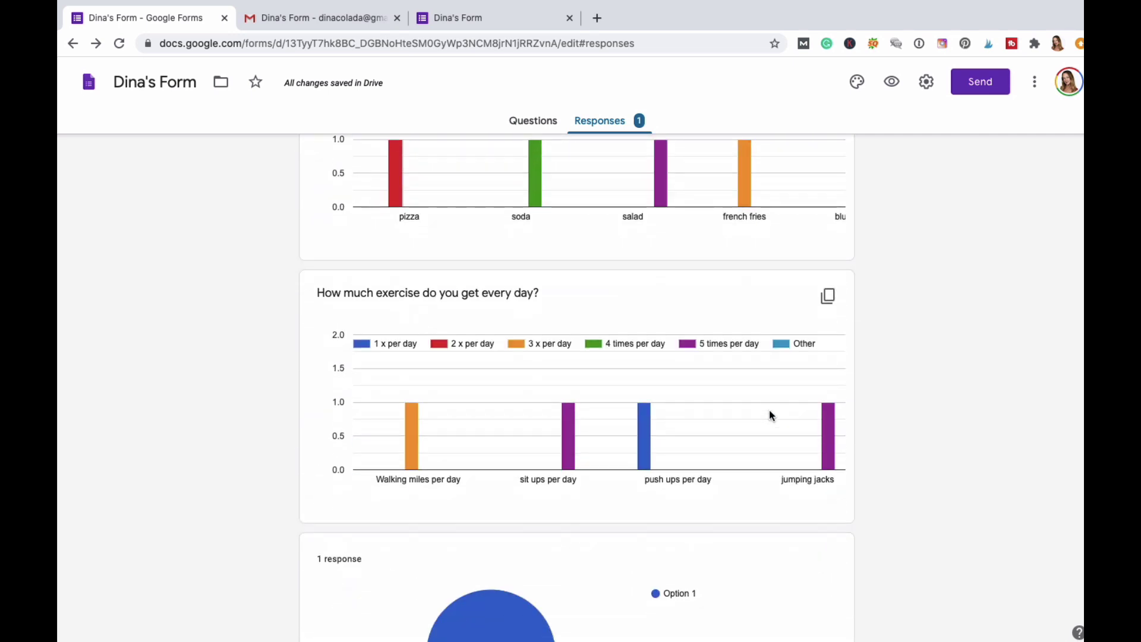
{"action": "scroll", "coordinate": [770, 414], "scroll_direction": "up", "scroll_amount": 3}
{"action": "scroll", "coordinate": [771, 415], "scroll_direction": "up", "scroll_amount": 10}
{"action": "scroll", "coordinate": [609, 321], "scroll_direction": "up", "scroll_amount": 5}
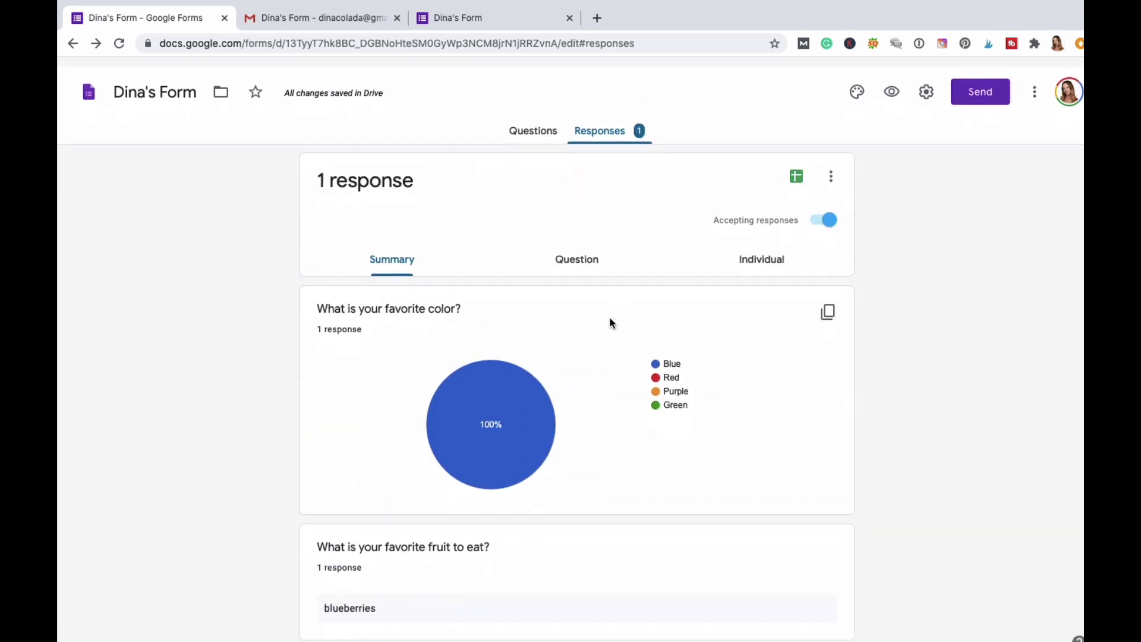
{"action": "left_click", "coordinate": [501, 18]}
Start another response answering Green, apples for fruit, and "blue room" for the room.
{"action": "left_click", "coordinate": [450, 174]}
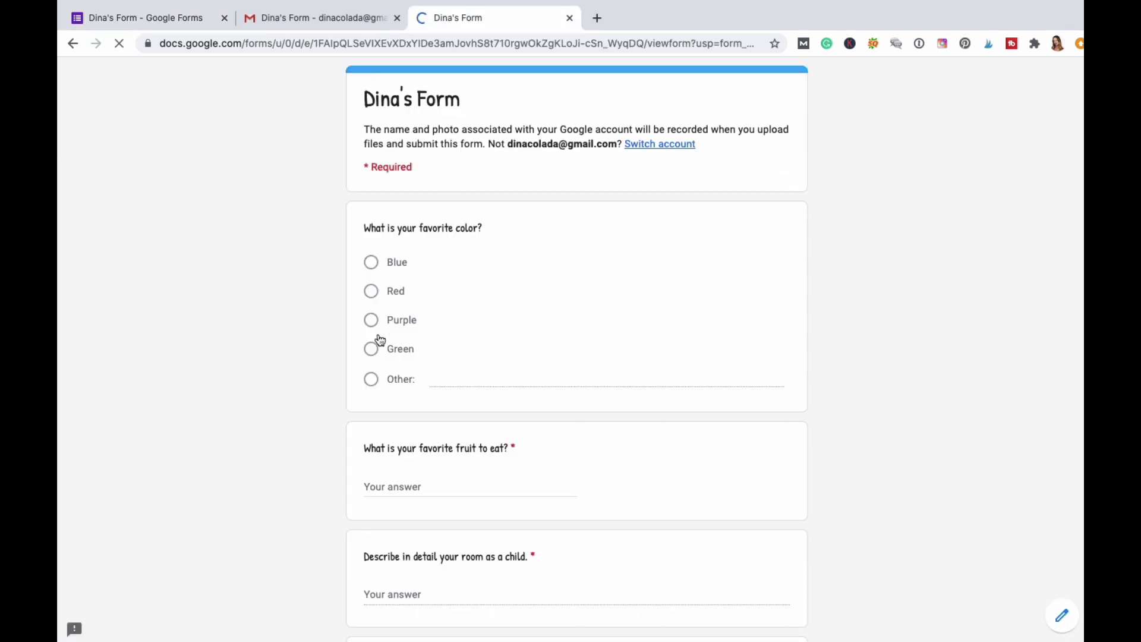
{"action": "left_click", "coordinate": [371, 349]}
{"action": "scroll", "coordinate": [476, 416], "scroll_direction": "down", "scroll_amount": 1}
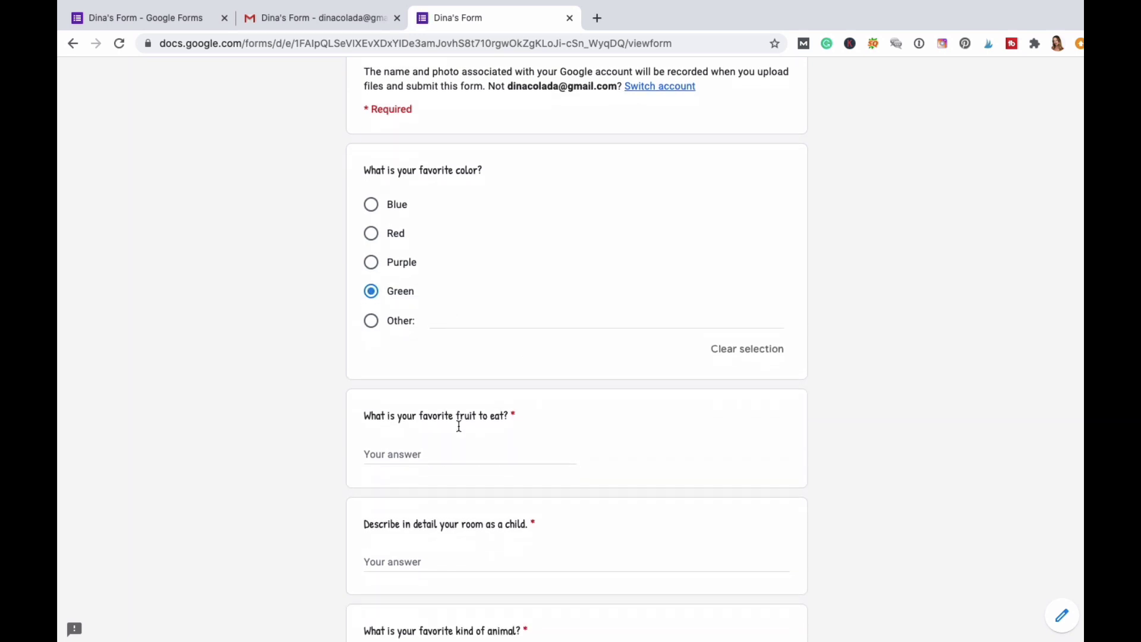
{"action": "left_click", "coordinate": [382, 455]}
{"action": "type", "text": "apples"}
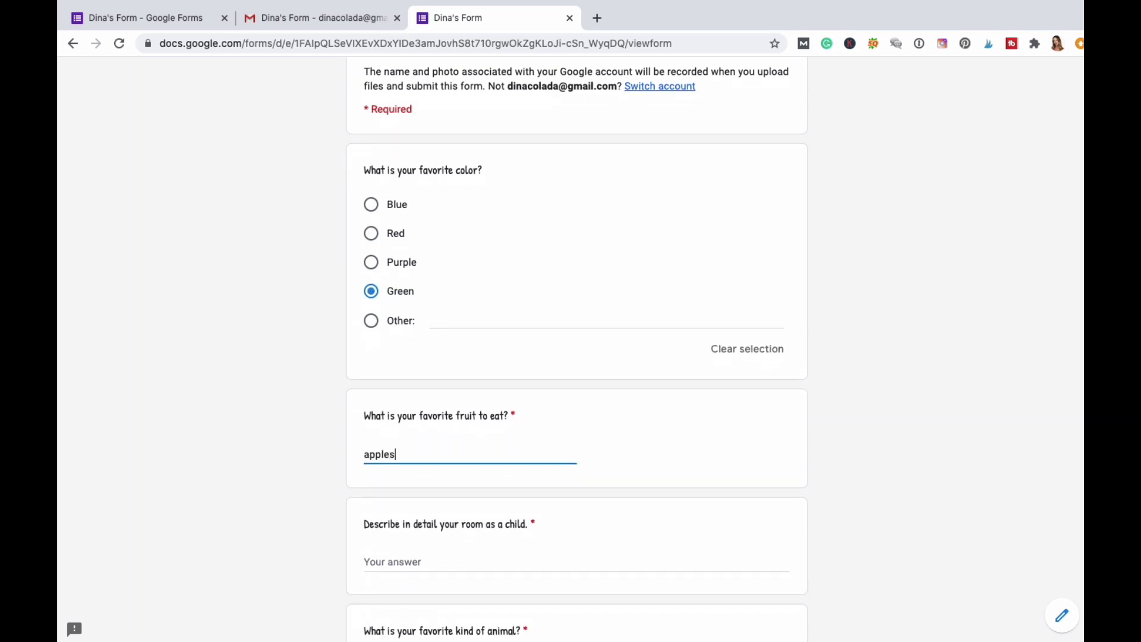
{"action": "left_click", "coordinate": [404, 556]}
{"action": "type", "text": "blue room"}
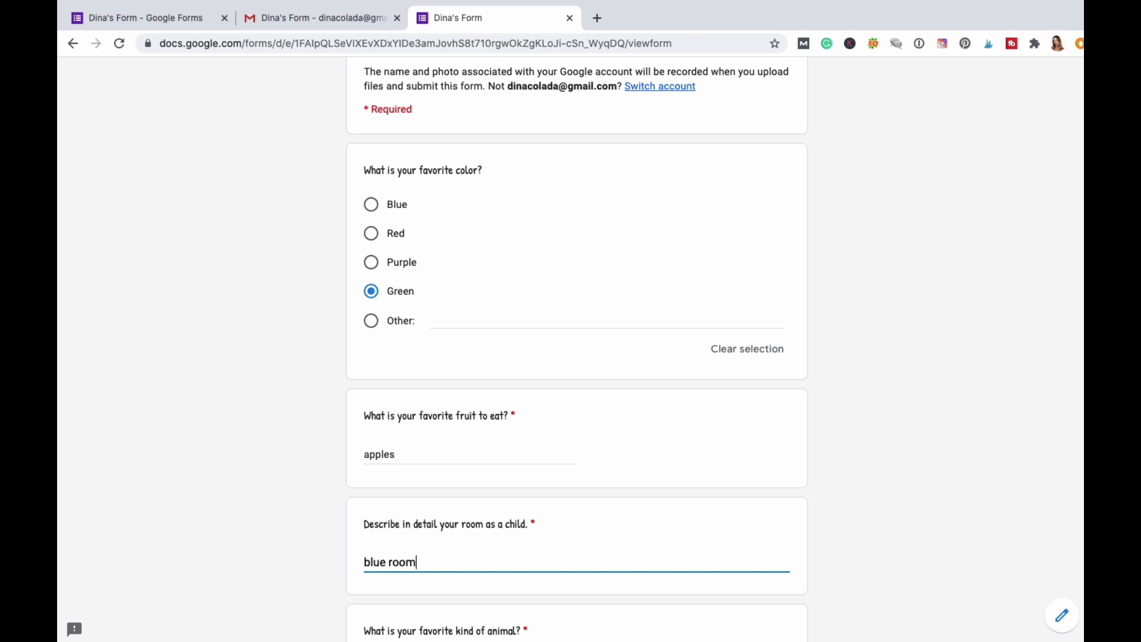
{"action": "left_click", "coordinate": [302, 514]}
Tick Llama, choose 2 years at the current address, and begin adding a favourite image.
{"action": "scroll", "coordinate": [302, 517], "scroll_direction": "down", "scroll_amount": 4}
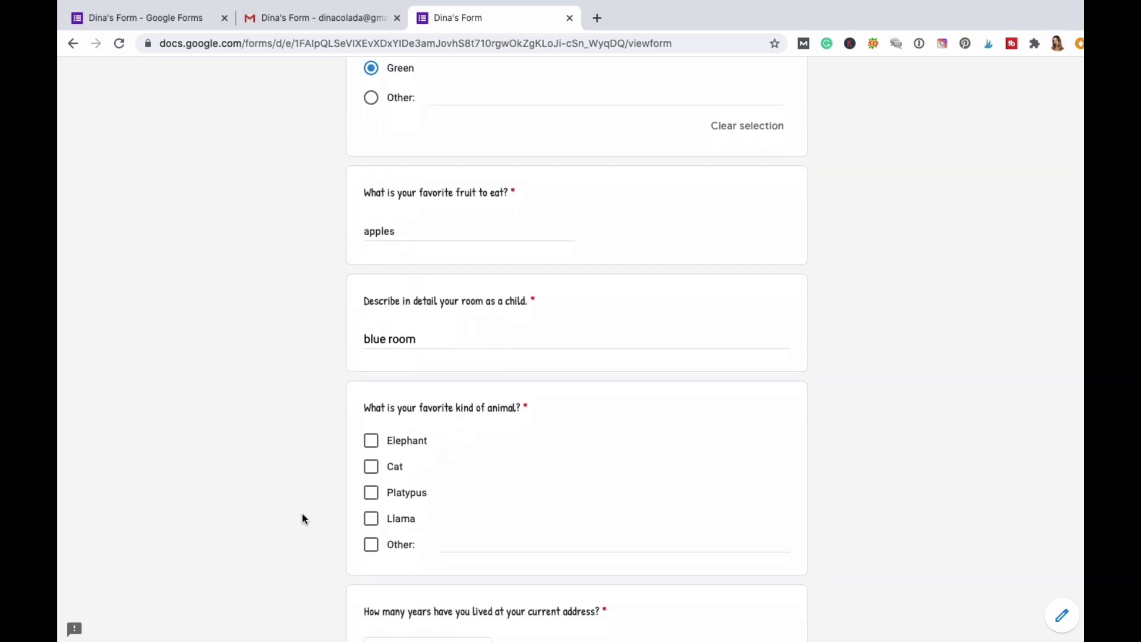
{"action": "left_click", "coordinate": [372, 498]}
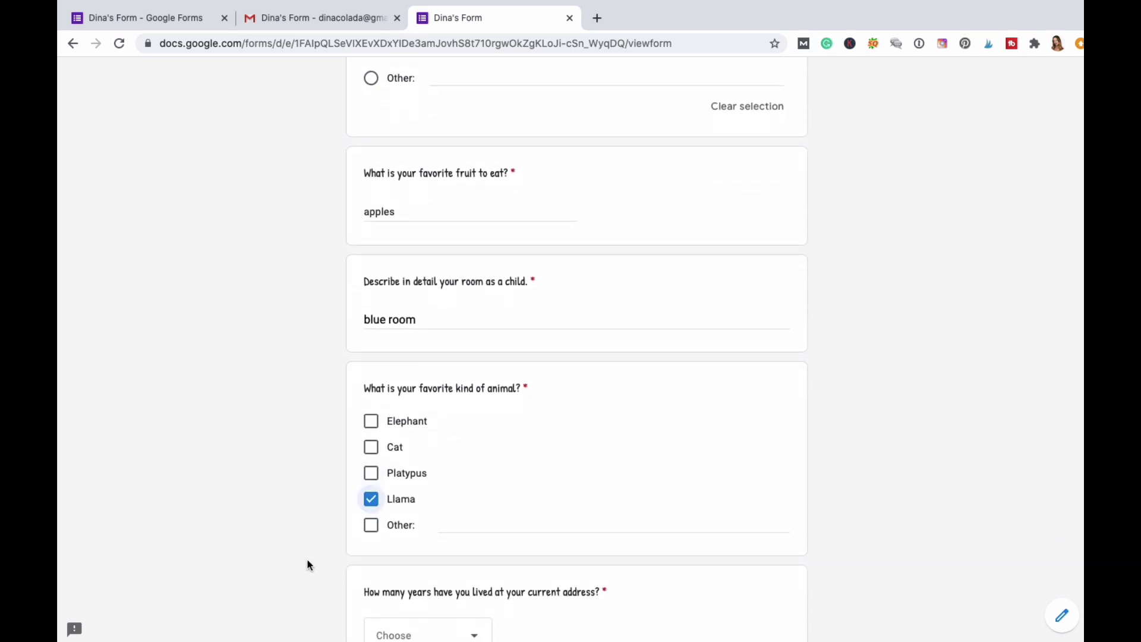
{"action": "scroll", "coordinate": [307, 558], "scroll_direction": "down", "scroll_amount": 4}
{"action": "left_click", "coordinate": [477, 414]}
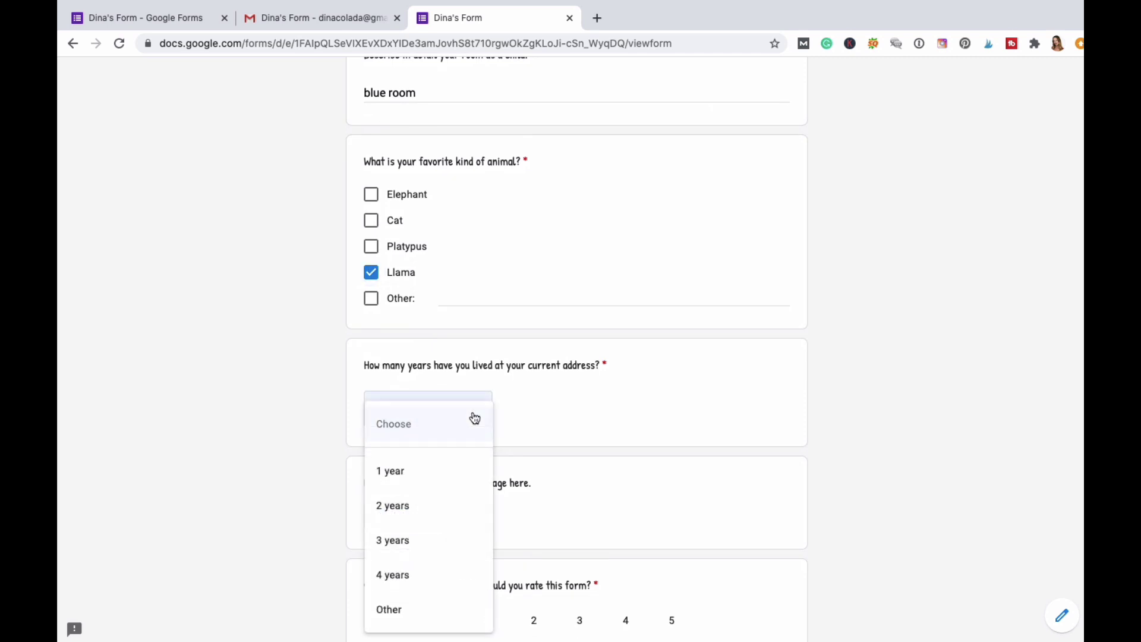
{"action": "left_click", "coordinate": [480, 512]}
{"action": "scroll", "coordinate": [268, 498], "scroll_direction": "down", "scroll_amount": 3}
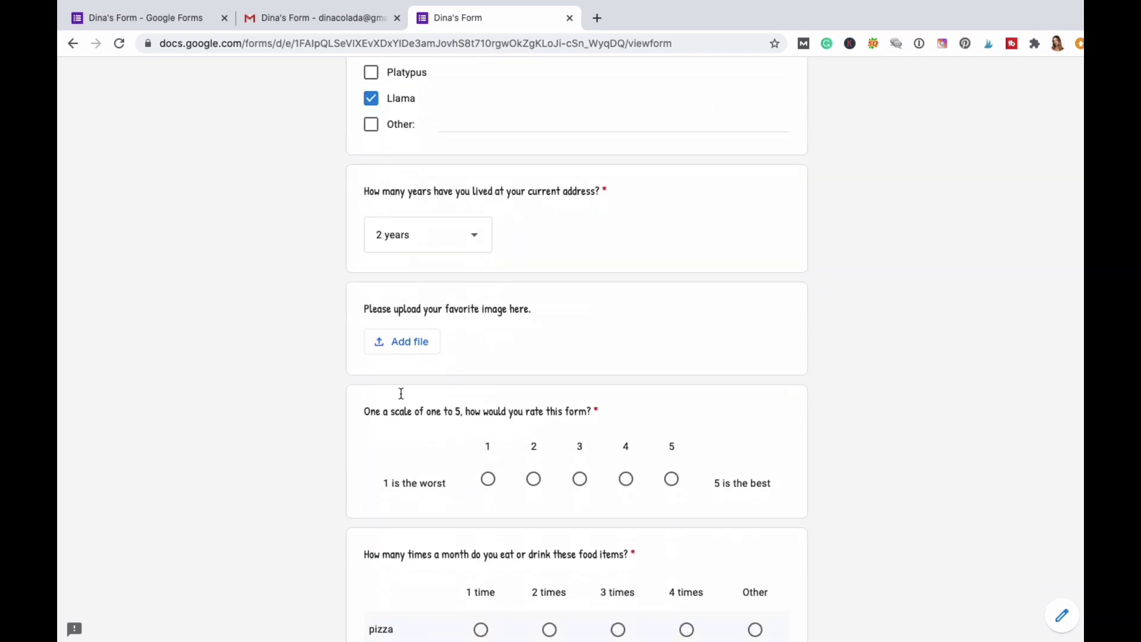
{"action": "left_click", "coordinate": [415, 344]}
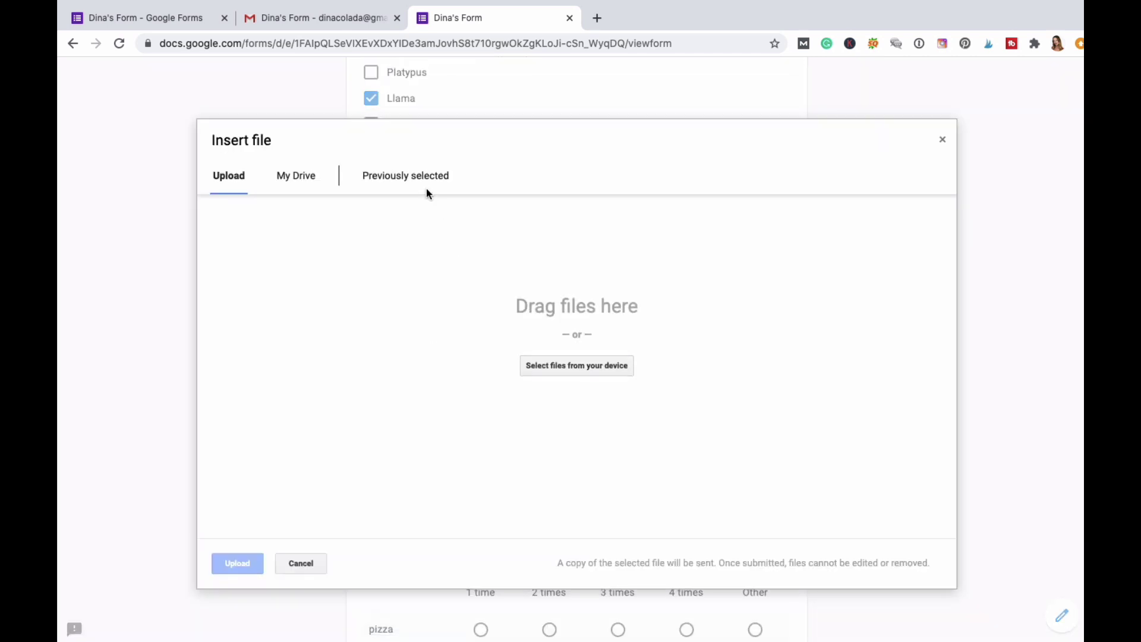
Upload facebook logo.jpg from the computer as the favourite image answer.
{"action": "left_click", "coordinate": [562, 367]}
{"action": "scroll", "coordinate": [455, 216], "scroll_direction": "down", "scroll_amount": 5}
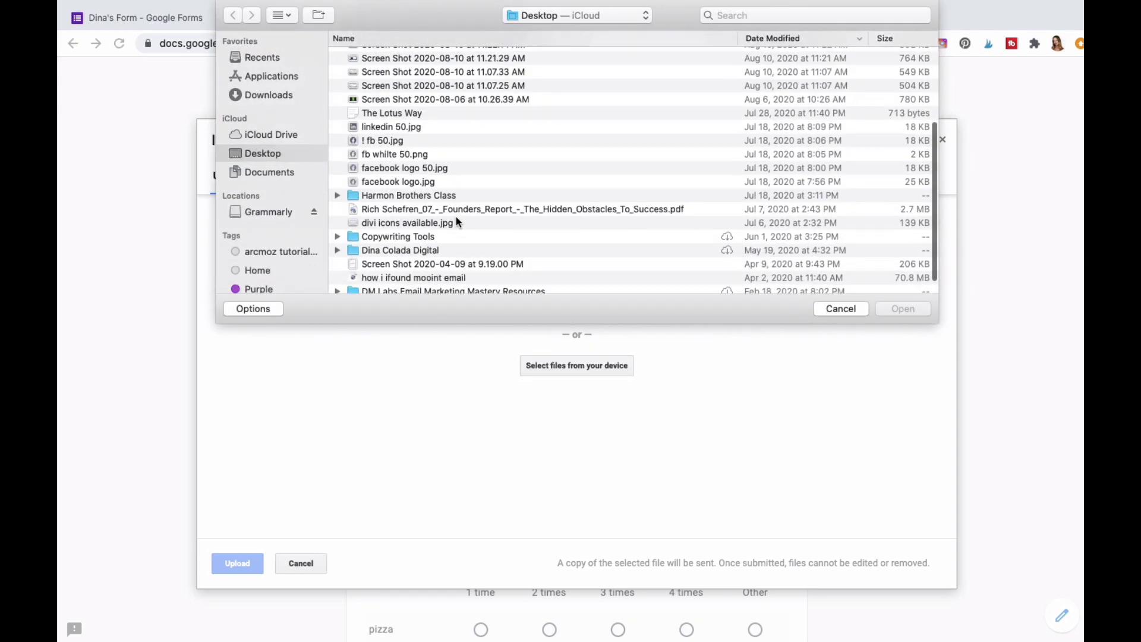
{"action": "left_click", "coordinate": [390, 173]}
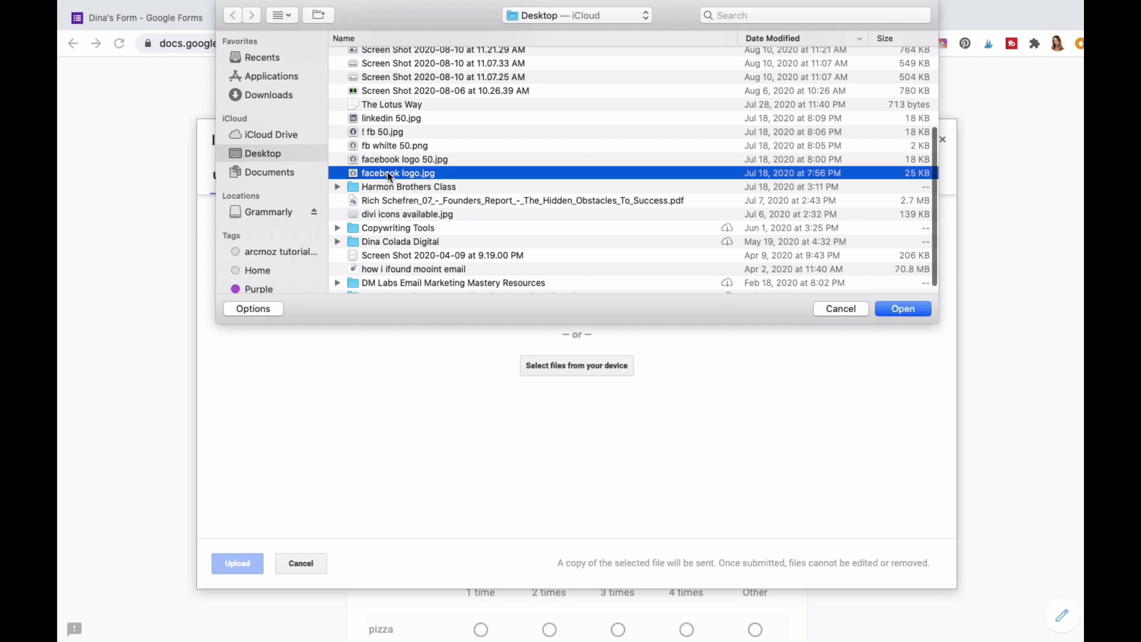
{"action": "left_click", "coordinate": [895, 310]}
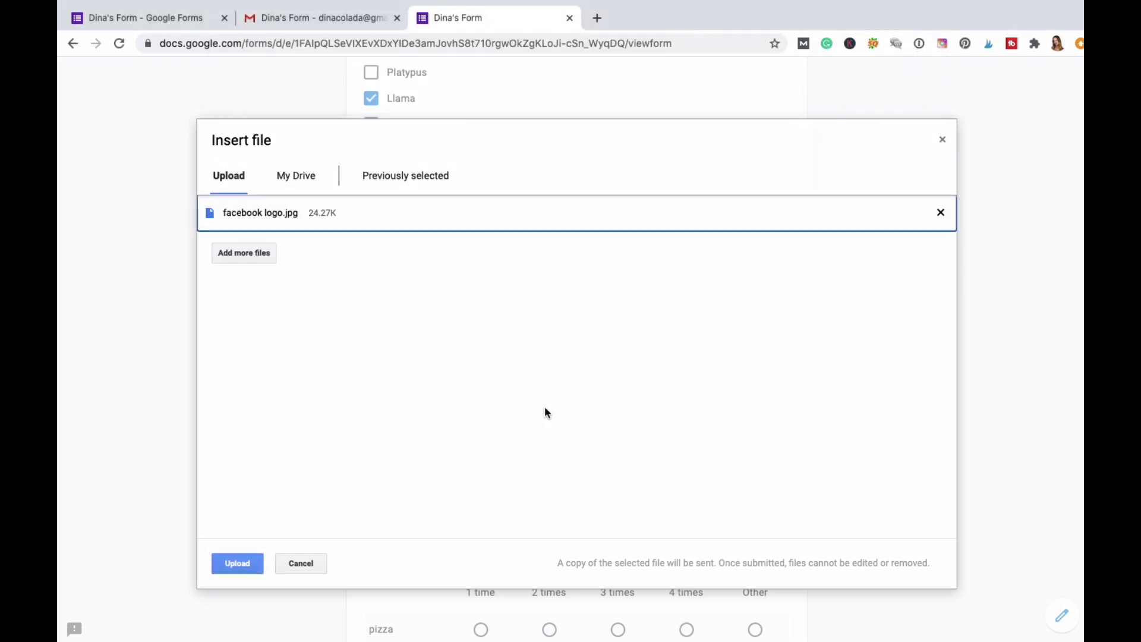
{"action": "left_click", "coordinate": [233, 565]}
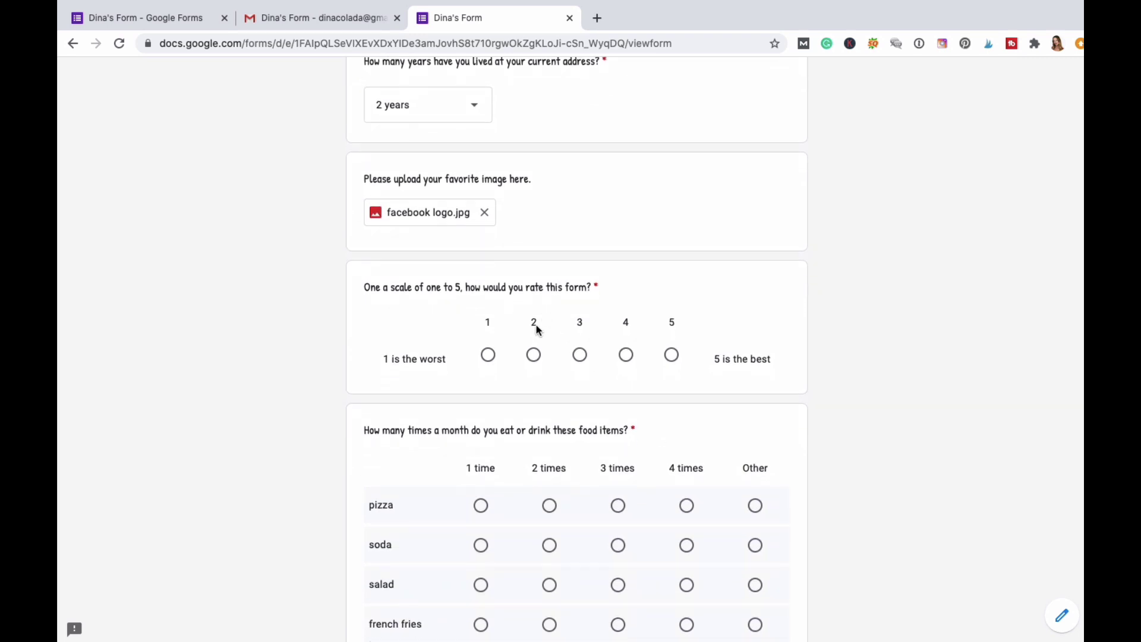
Fill the food grid: pizza 1, soda 1, salad 2, french fries 3, blueberries 3 times.
{"action": "scroll", "coordinate": [332, 387], "scroll_direction": "down", "scroll_amount": 3}
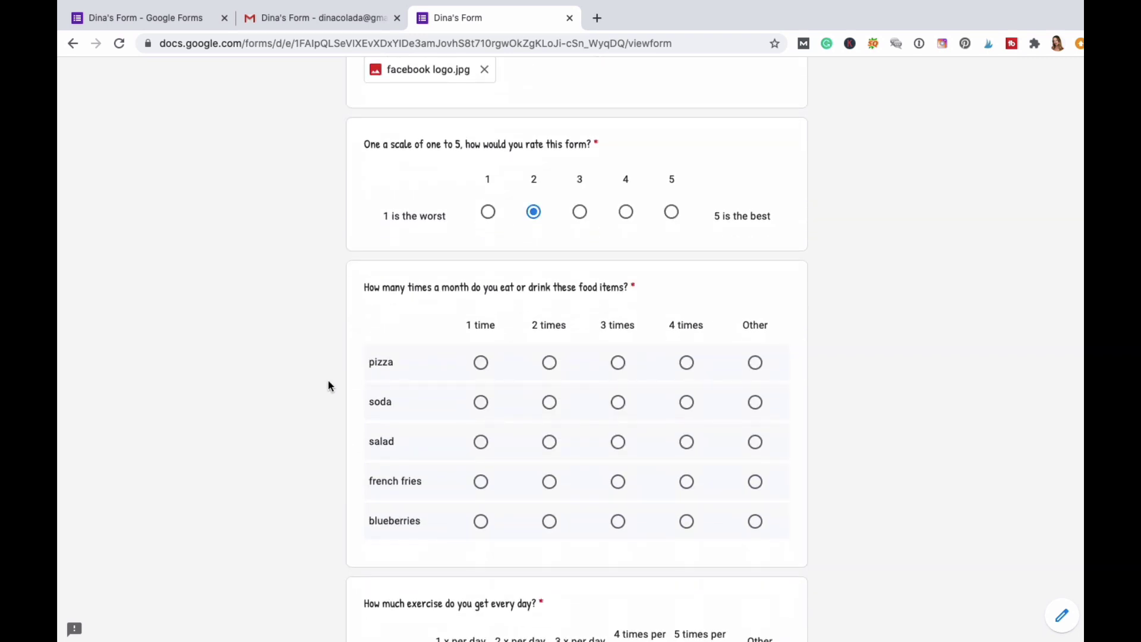
{"action": "left_click", "coordinate": [481, 362]}
{"action": "left_click", "coordinate": [481, 403]}
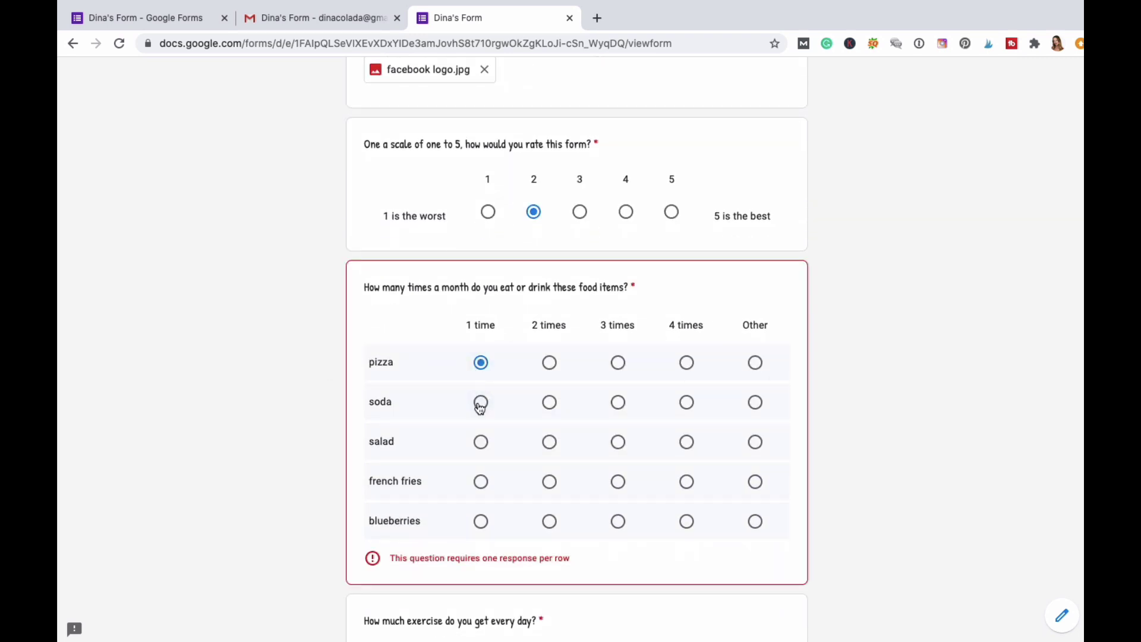
{"action": "left_click", "coordinate": [551, 442]}
{"action": "left_click", "coordinate": [618, 482]}
{"action": "left_click", "coordinate": [619, 522]}
Mark walking miles, sit ups, push ups, jumping jacks and jumping rope at 1–5 times per day.
{"action": "scroll", "coordinate": [618, 526], "scroll_direction": "down", "scroll_amount": 5}
{"action": "left_click", "coordinate": [463, 421]}
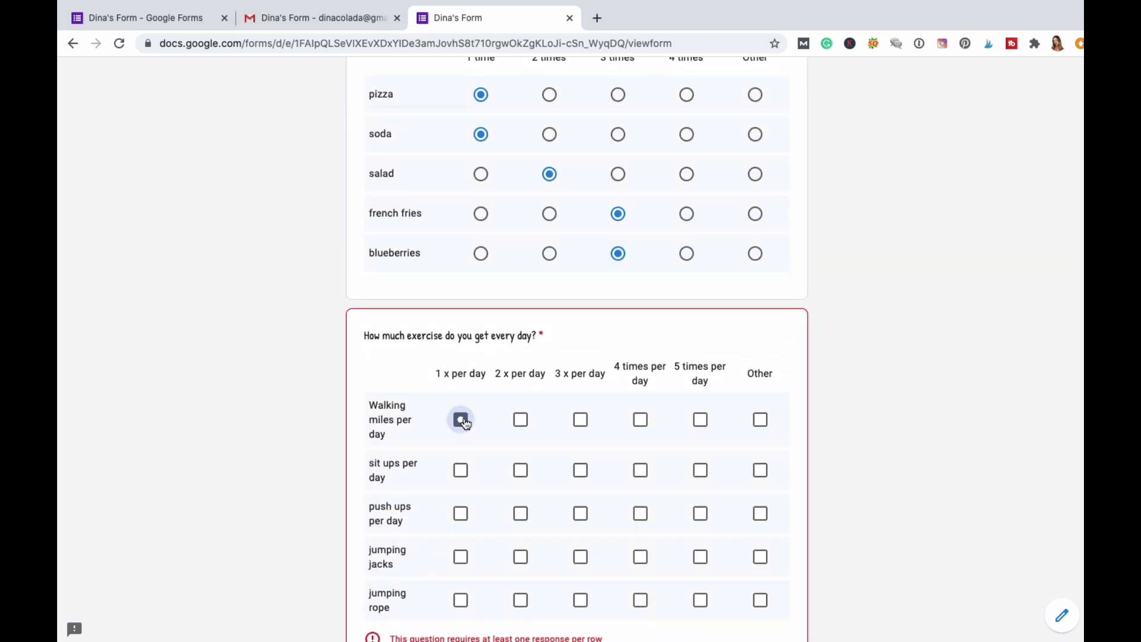
{"action": "left_click", "coordinate": [524, 471]}
{"action": "left_click", "coordinate": [581, 514]}
{"action": "left_click", "coordinate": [642, 558]}
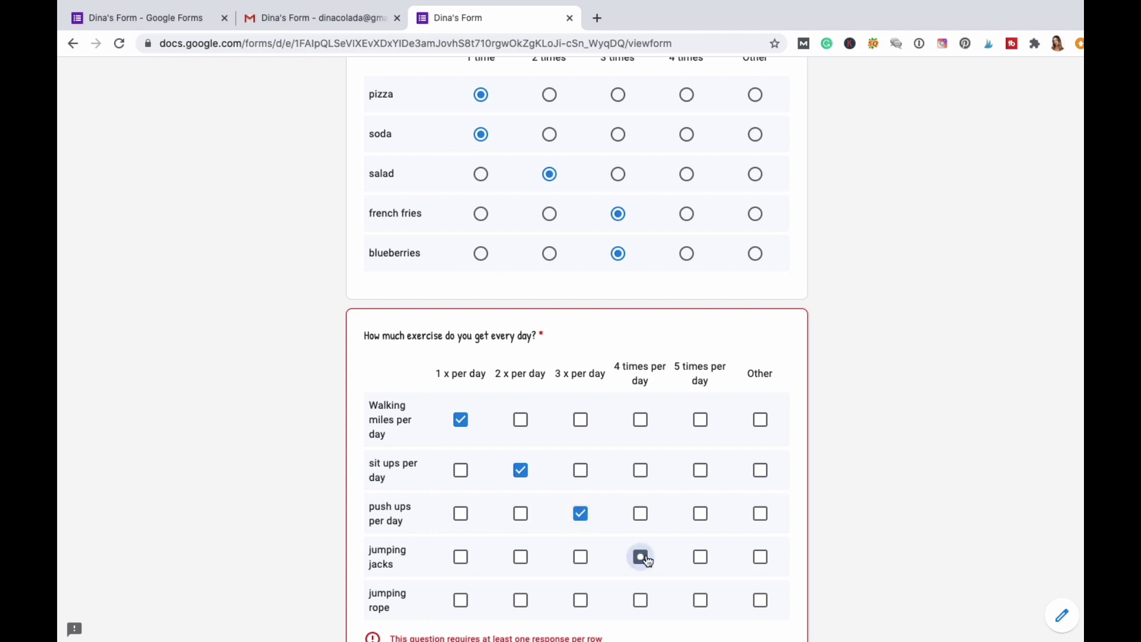
{"action": "left_click", "coordinate": [704, 602]}
Choose Option 1 in the untitled question and set the appointment date to 08/27/2020.
{"action": "scroll", "coordinate": [770, 484], "scroll_direction": "down", "scroll_amount": 6}
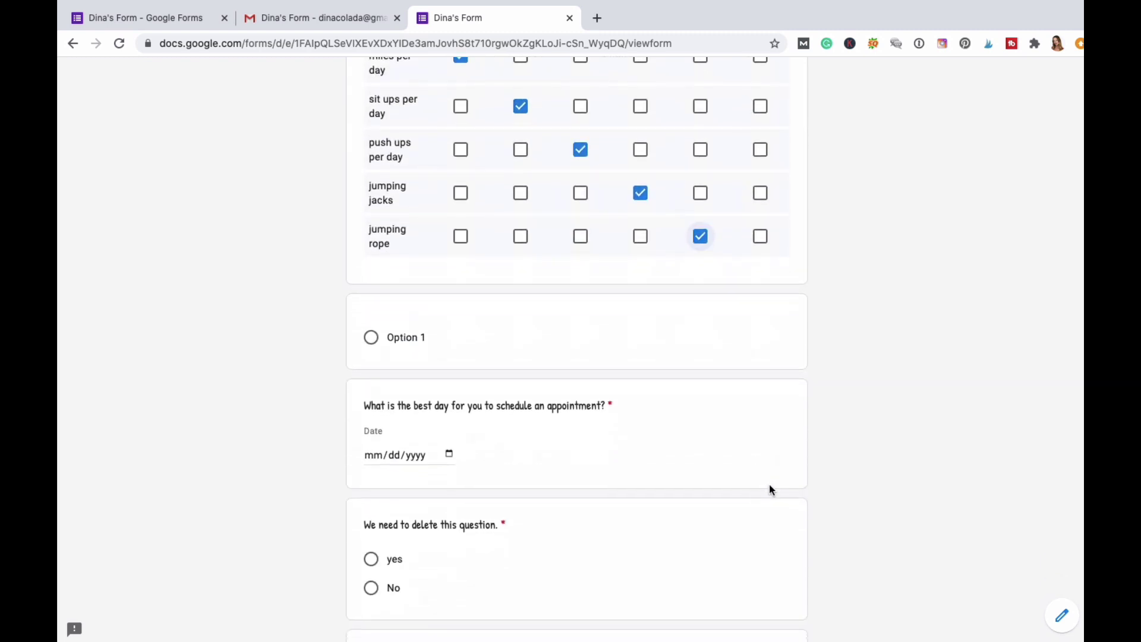
{"action": "left_click", "coordinate": [370, 317]}
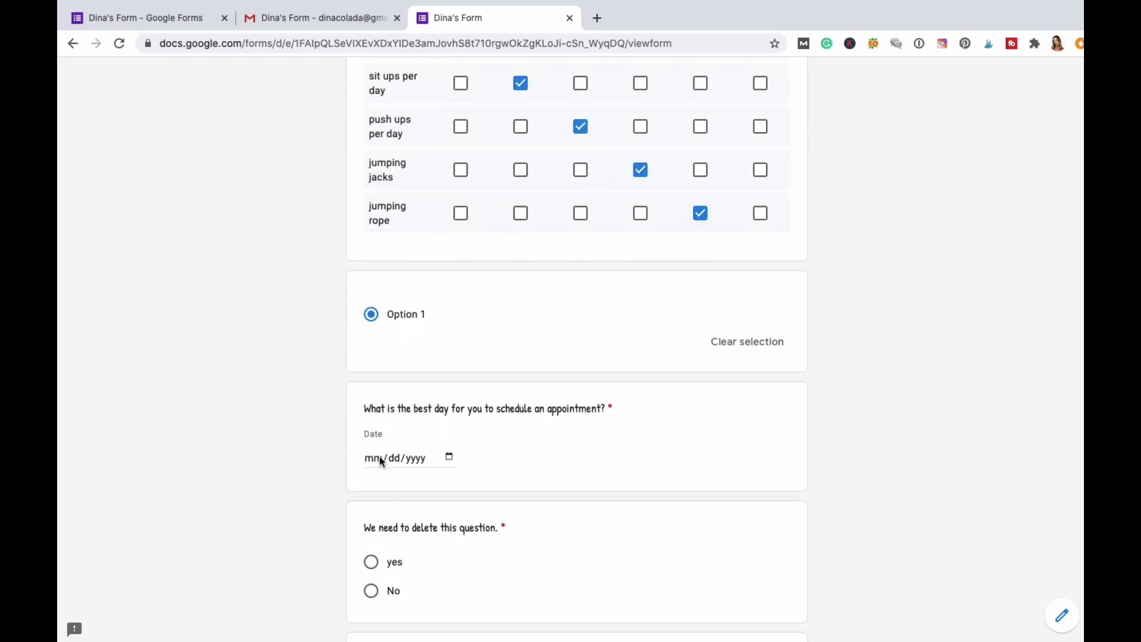
{"action": "left_click", "coordinate": [382, 462]}
{"action": "left_click", "coordinate": [450, 456]}
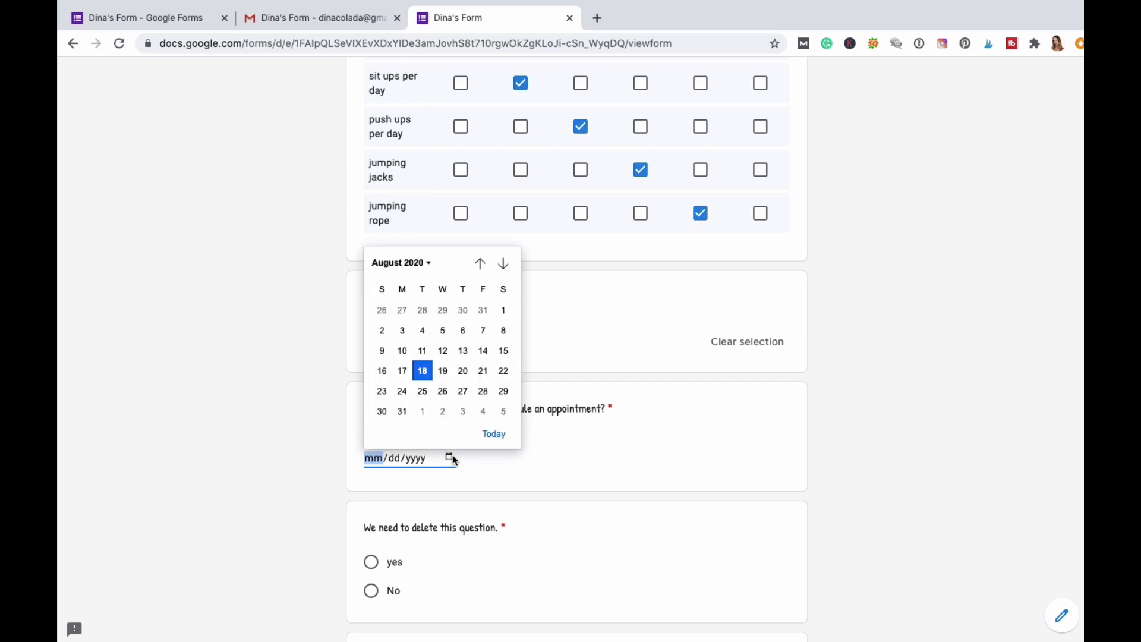
{"action": "left_click", "coordinate": [465, 393]}
Answer yes to the delete question, pick the yes picture, and choose Option 1 in the next two questions.
{"action": "scroll", "coordinate": [581, 491], "scroll_direction": "down", "scroll_amount": 3}
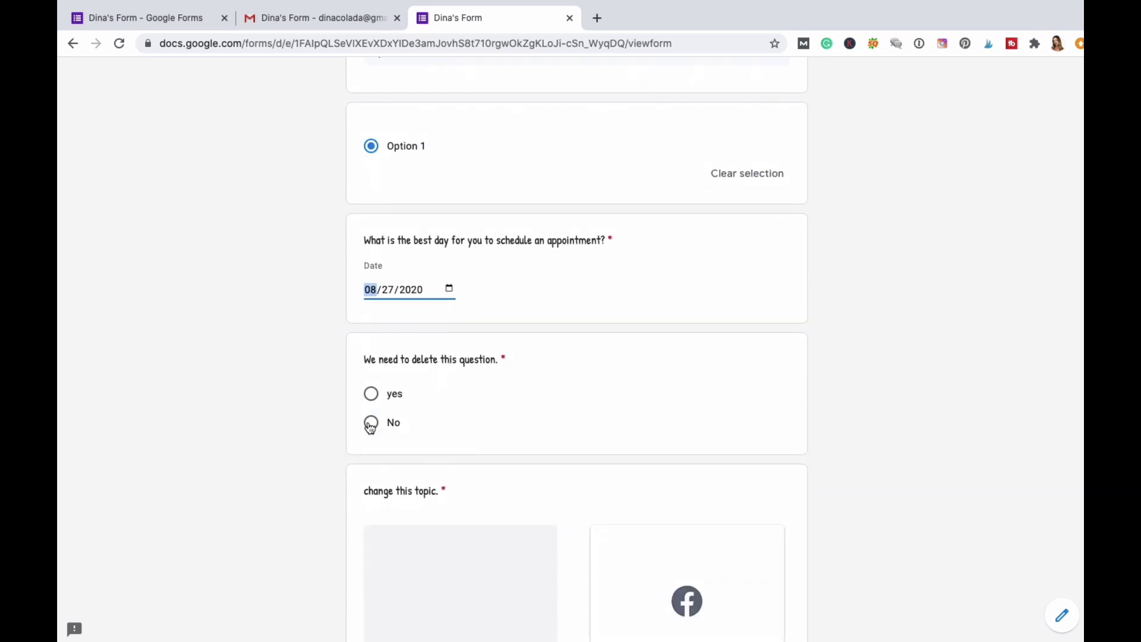
{"action": "left_click", "coordinate": [371, 394]}
{"action": "scroll", "coordinate": [585, 427], "scroll_direction": "down", "scroll_amount": 3}
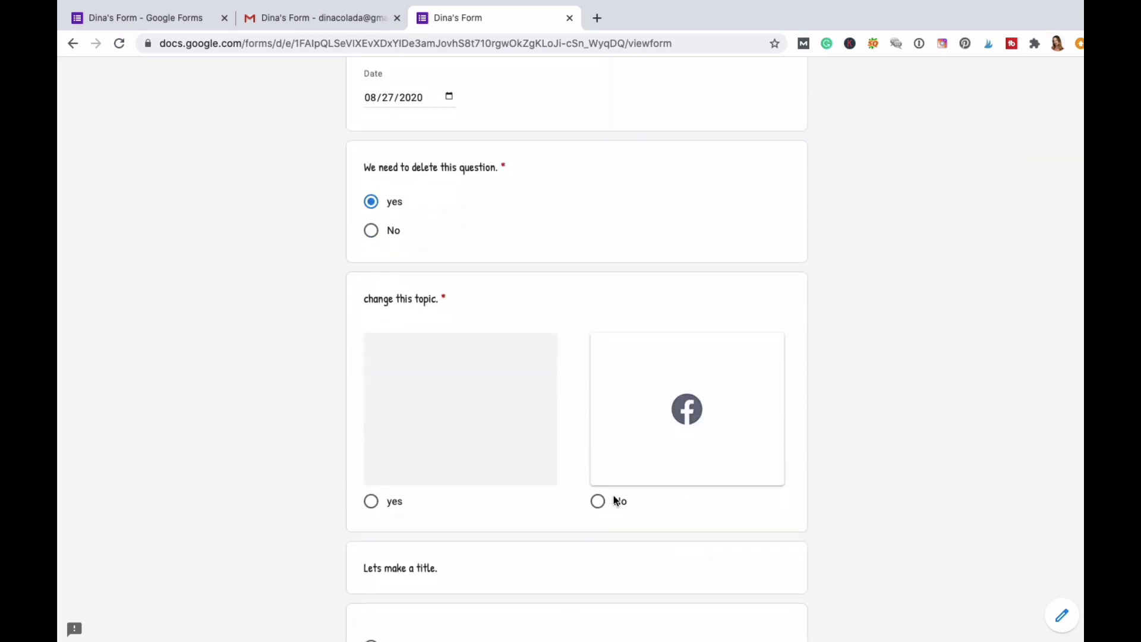
{"action": "left_click", "coordinate": [371, 501]}
{"action": "scroll", "coordinate": [609, 447], "scroll_direction": "down", "scroll_amount": 3}
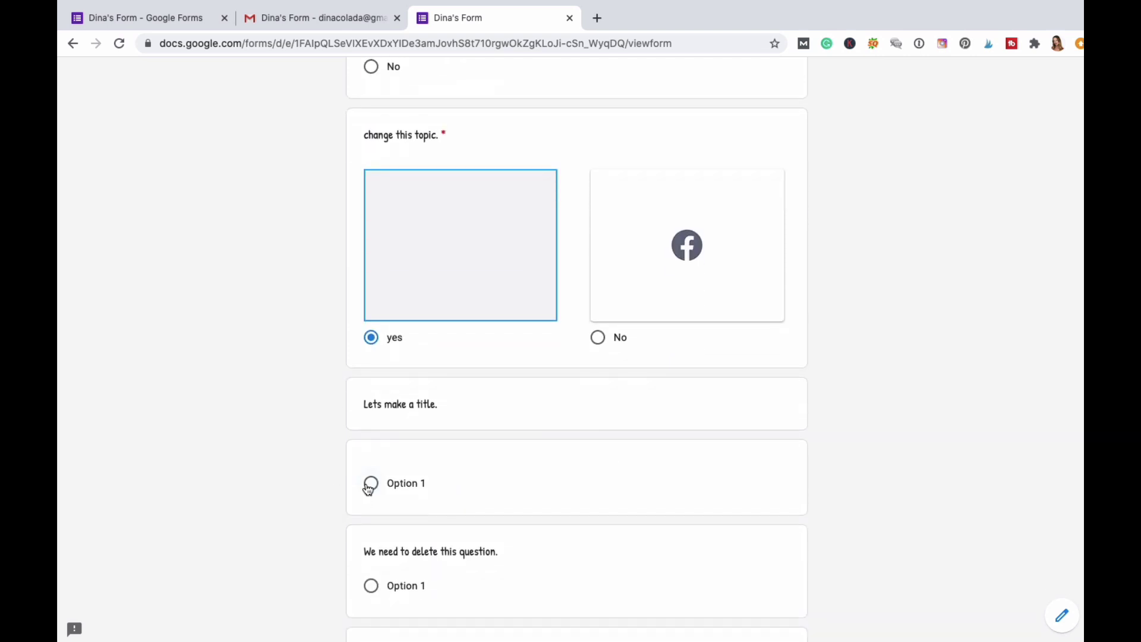
{"action": "left_click", "coordinate": [369, 489]}
{"action": "scroll", "coordinate": [553, 481], "scroll_direction": "down", "scroll_amount": 3}
{"action": "left_click", "coordinate": [431, 443]}
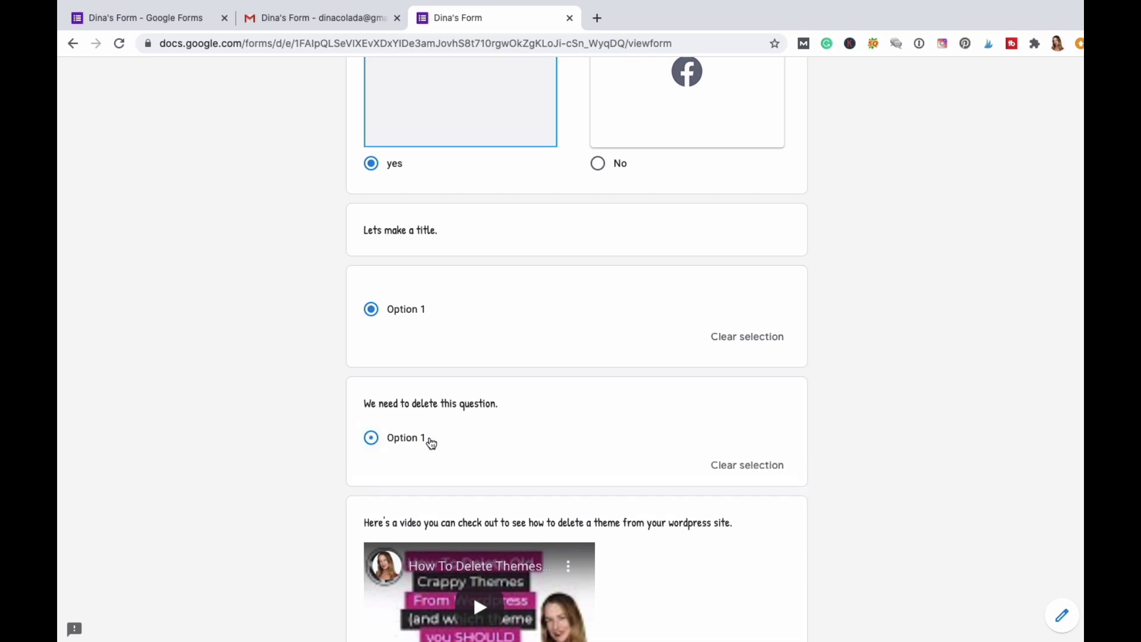
Enter 12:00 PM as the appointment time.
{"action": "scroll", "coordinate": [431, 443], "scroll_direction": "down", "scroll_amount": 6}
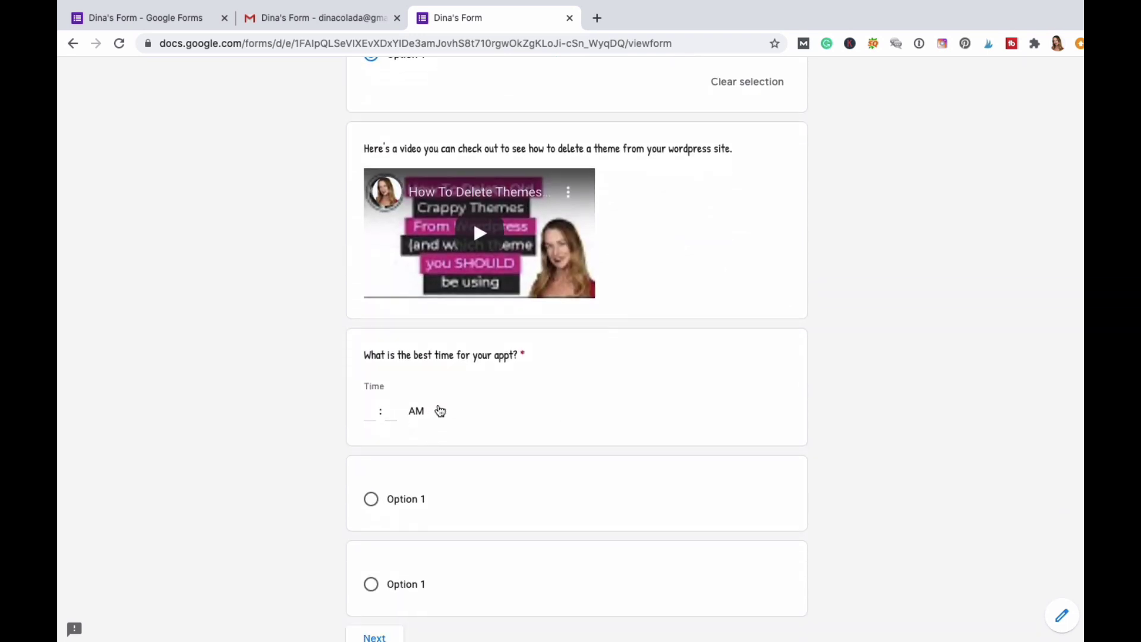
{"action": "left_click", "coordinate": [440, 411]}
{"action": "left_click", "coordinate": [415, 446]}
{"action": "left_click", "coordinate": [373, 411]}
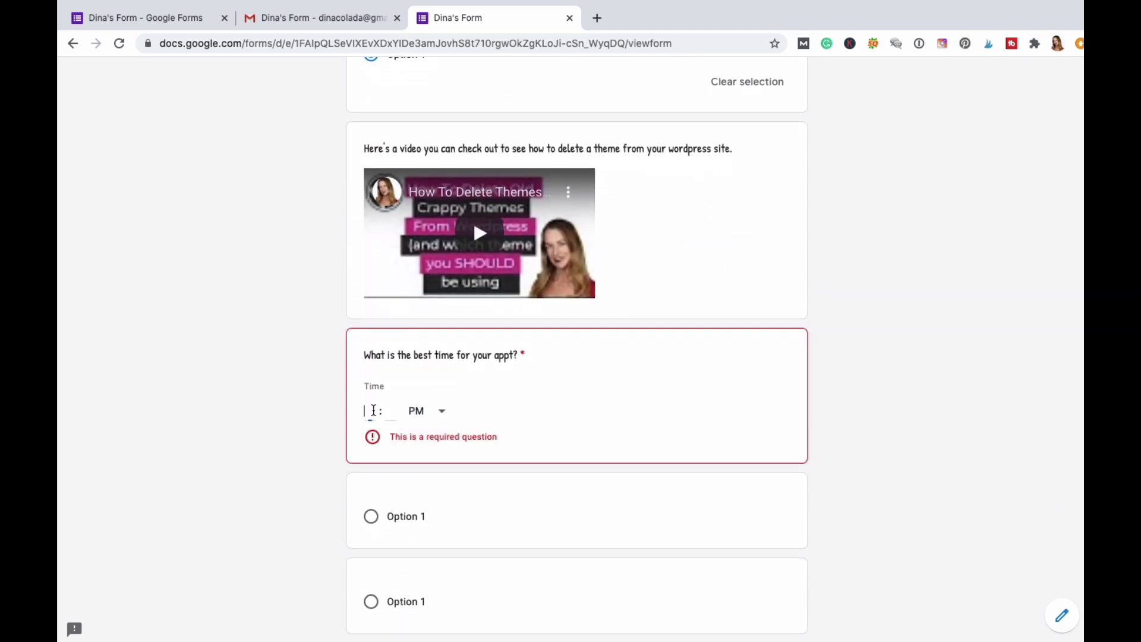
{"action": "type", "text": "12"}
{"action": "key", "text": "Tab"}
{"action": "type", "text": "00"}
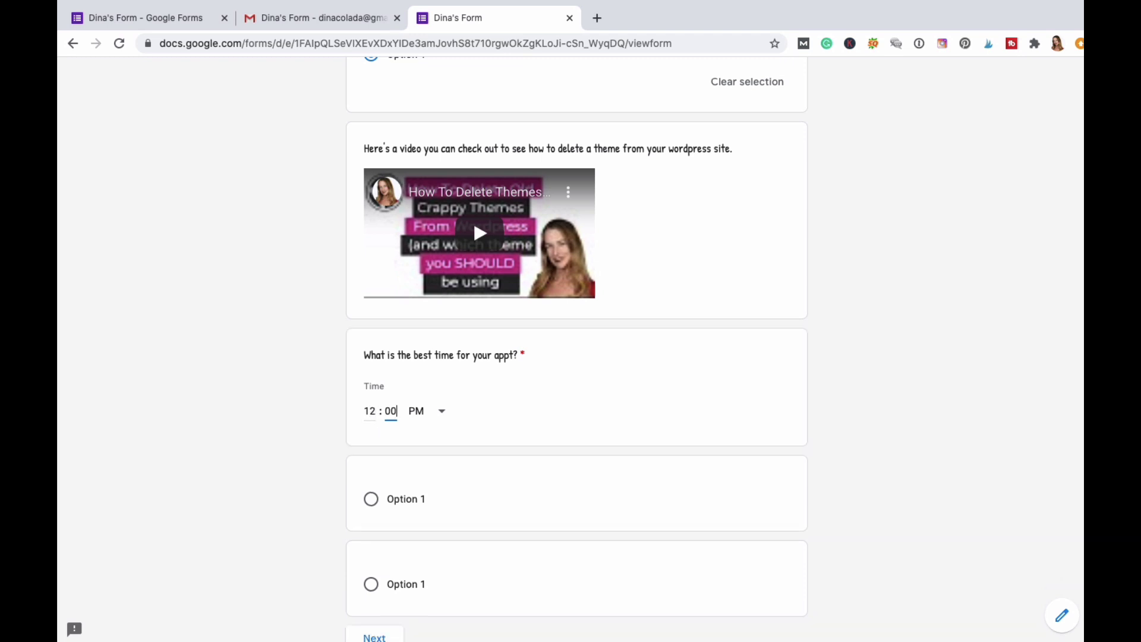
Choose Option 1 in both remaining untitled questions and continue to the next section.
{"action": "left_click", "coordinate": [372, 500]}
{"action": "scroll", "coordinate": [440, 516], "scroll_direction": "down", "scroll_amount": 2}
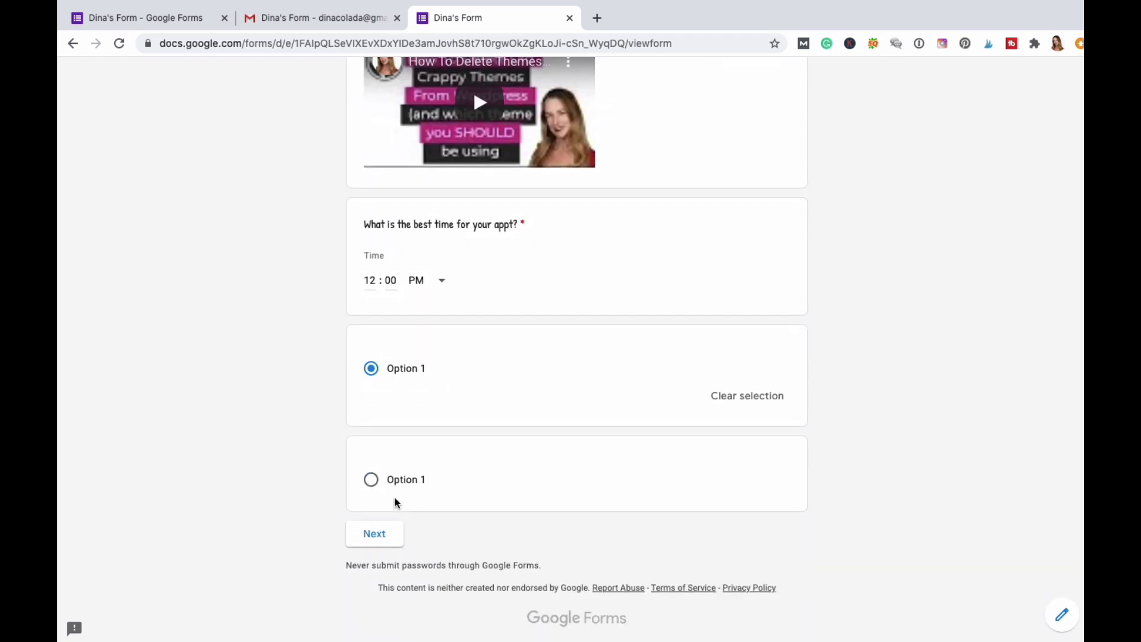
{"action": "left_click", "coordinate": [373, 483]}
{"action": "left_click", "coordinate": [374, 562]}
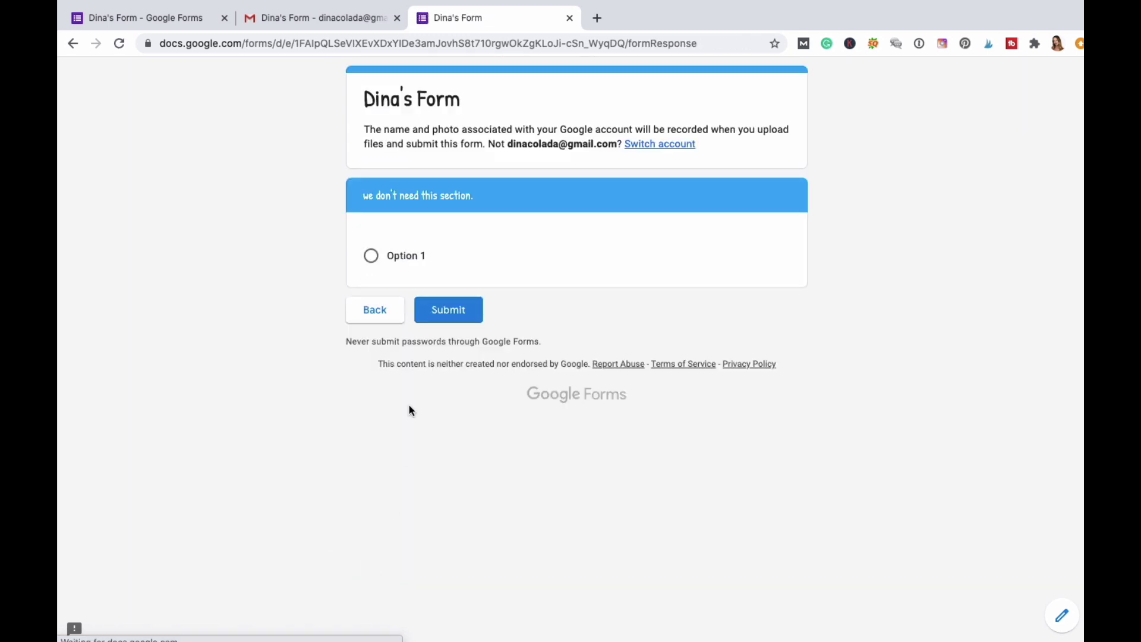
Select Option 1, submit the second response, and switch back to the 'Dina's Form - Google Forms' tab.
{"action": "left_click", "coordinate": [374, 263]}
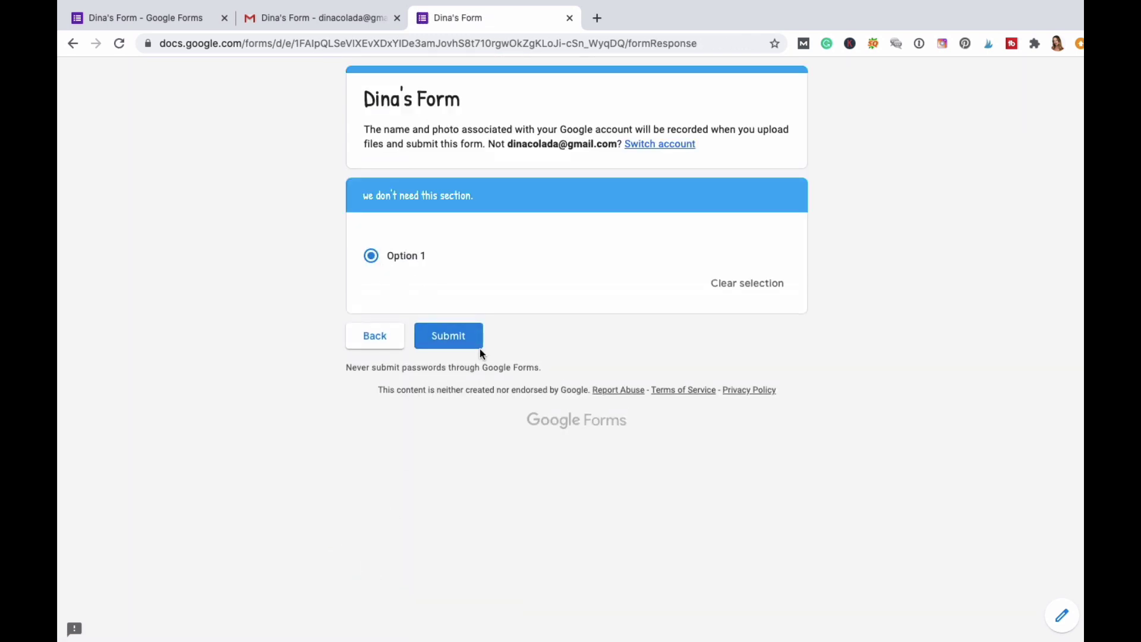
{"action": "left_click", "coordinate": [467, 339]}
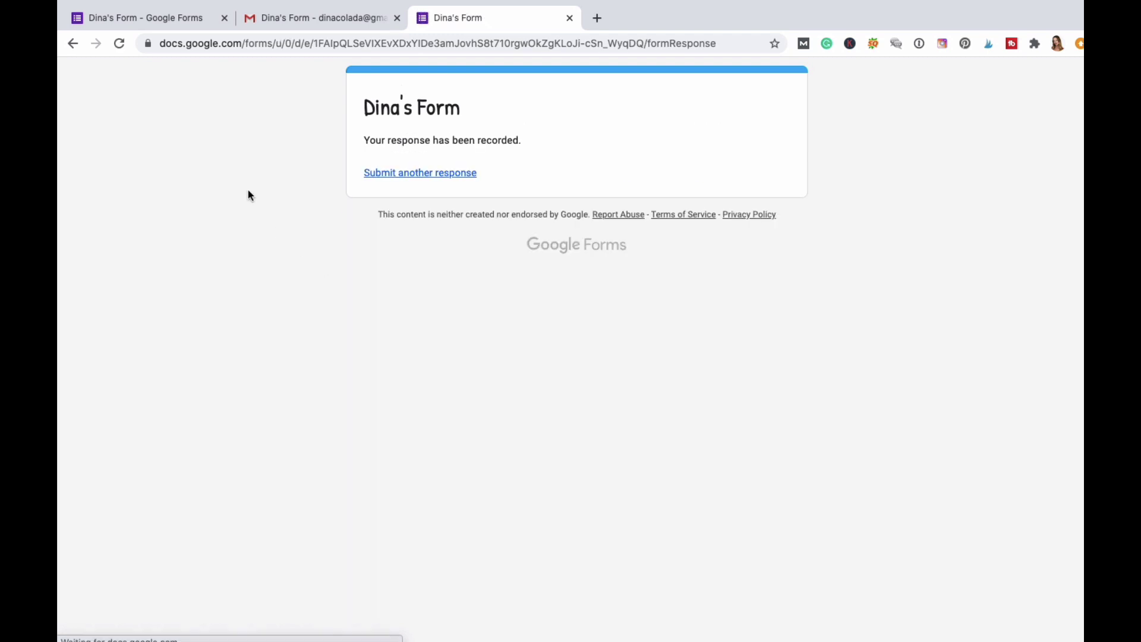
{"action": "left_click", "coordinate": [157, 22]}
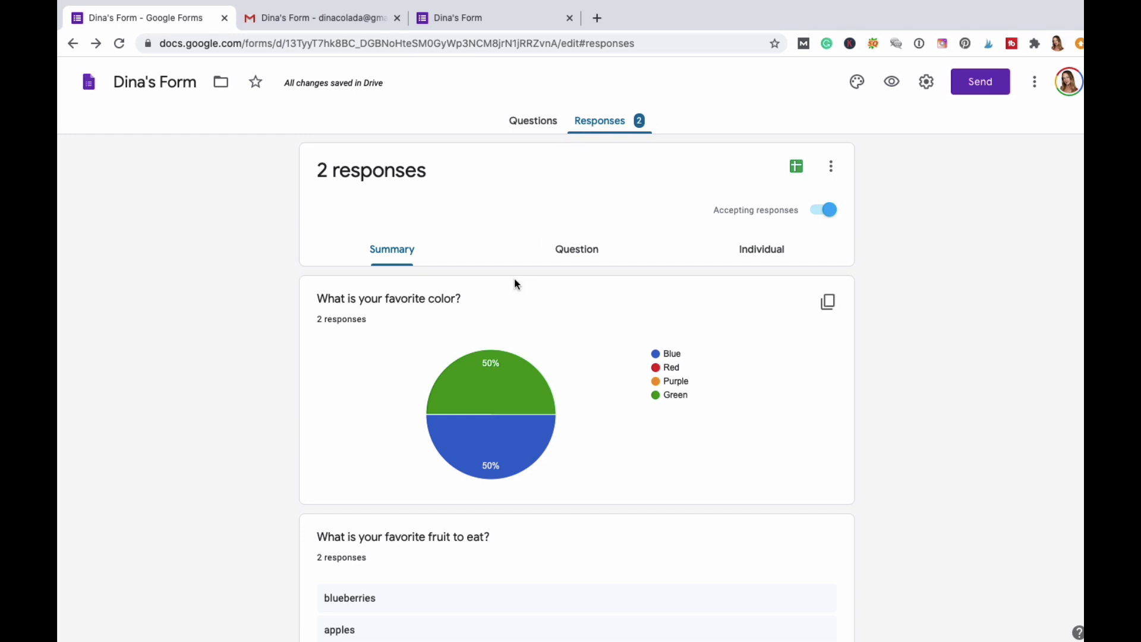
Scroll through the two-response summary charts, reading pie slice values, down to the 'we don't need this section.' section.
{"action": "scroll", "coordinate": [514, 280], "scroll_direction": "down", "scroll_amount": 2}
{"action": "mouse_move", "coordinate": [505, 294]}
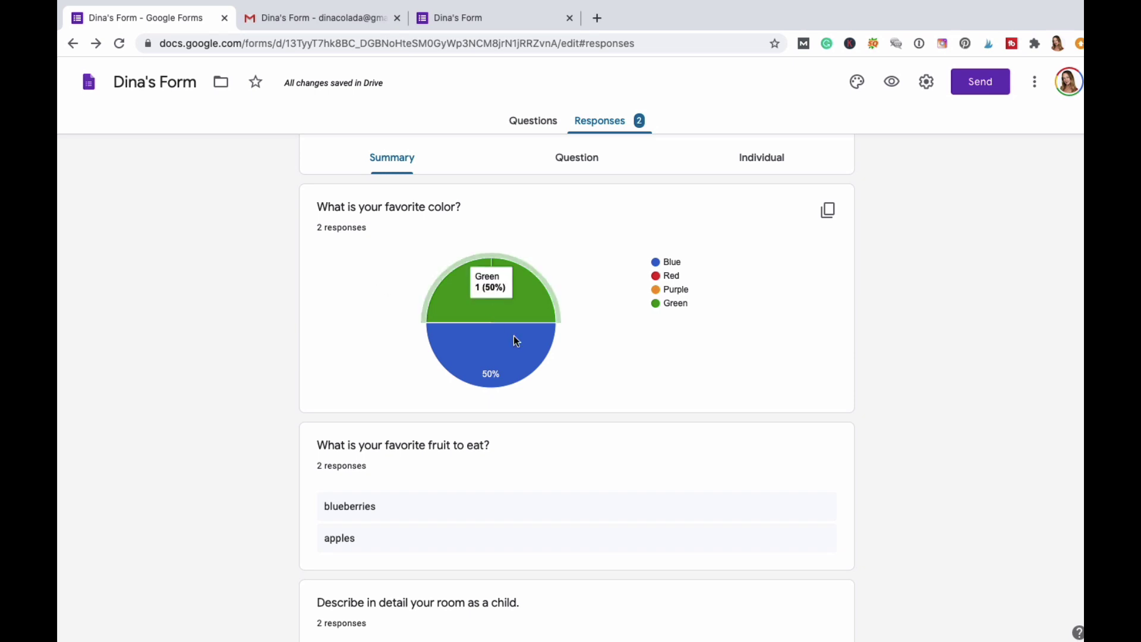
{"action": "scroll", "coordinate": [658, 400], "scroll_direction": "down", "scroll_amount": 2}
{"action": "scroll", "coordinate": [658, 399], "scroll_direction": "down", "scroll_amount": 3}
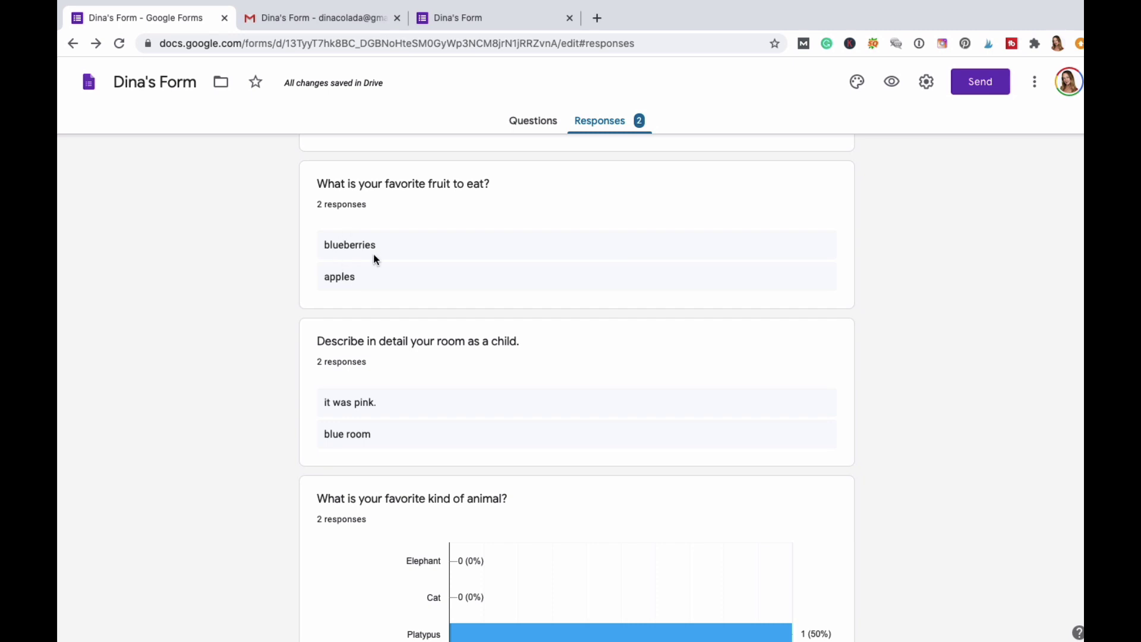
{"action": "scroll", "coordinate": [649, 346], "scroll_direction": "down", "scroll_amount": 2}
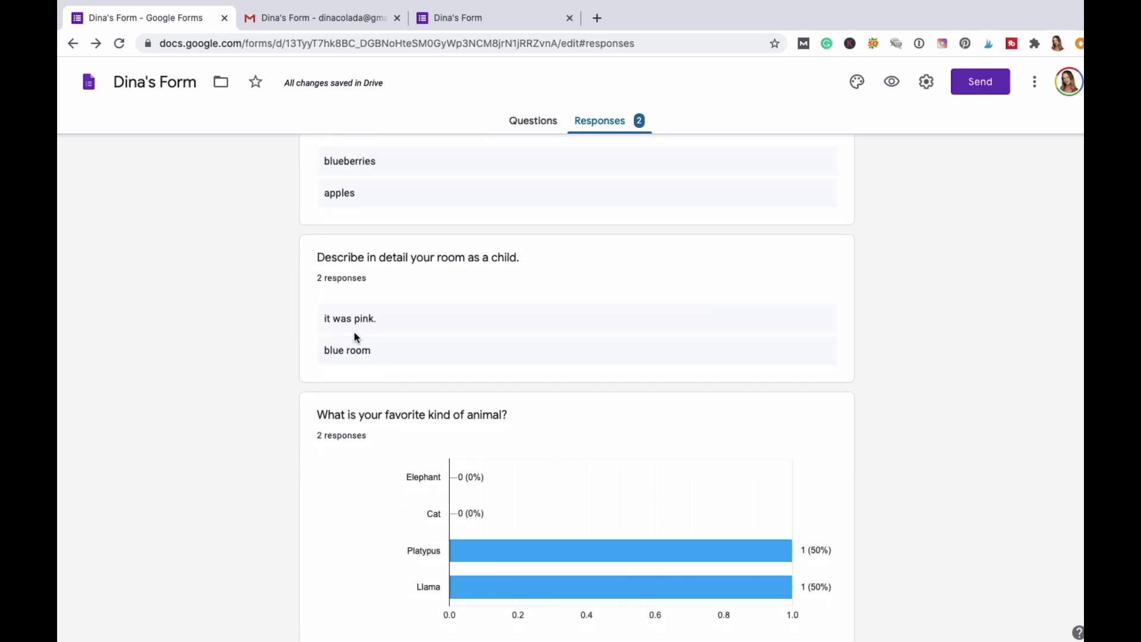
{"action": "scroll", "coordinate": [422, 356], "scroll_direction": "down", "scroll_amount": 3}
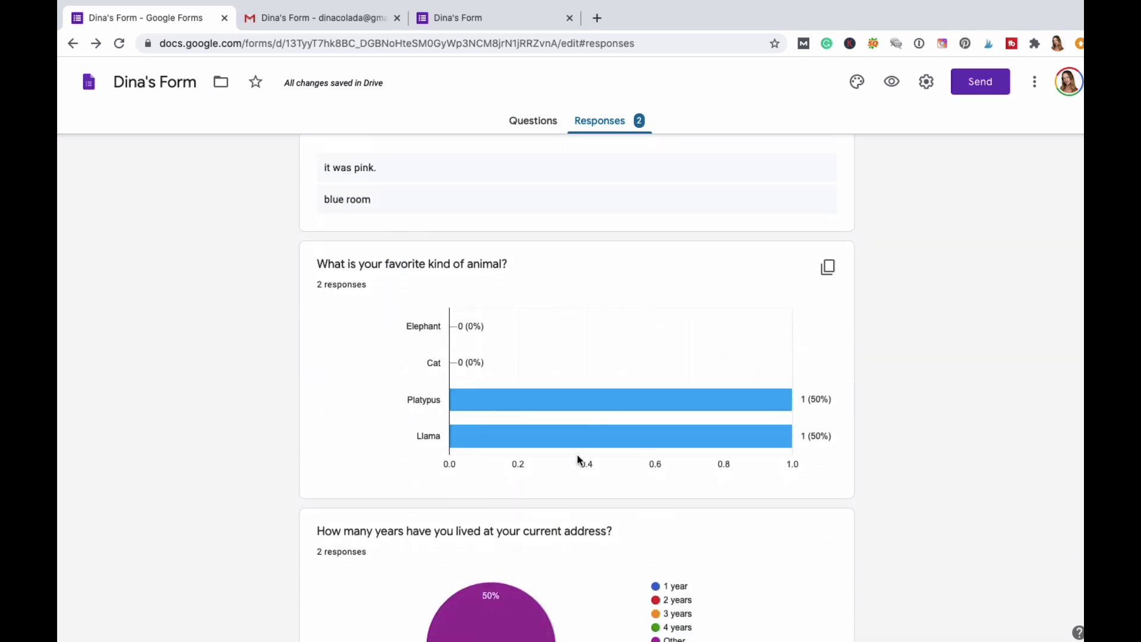
{"action": "scroll", "coordinate": [580, 461], "scroll_direction": "down", "scroll_amount": 4}
{"action": "scroll", "coordinate": [580, 460], "scroll_direction": "down", "scroll_amount": 15}
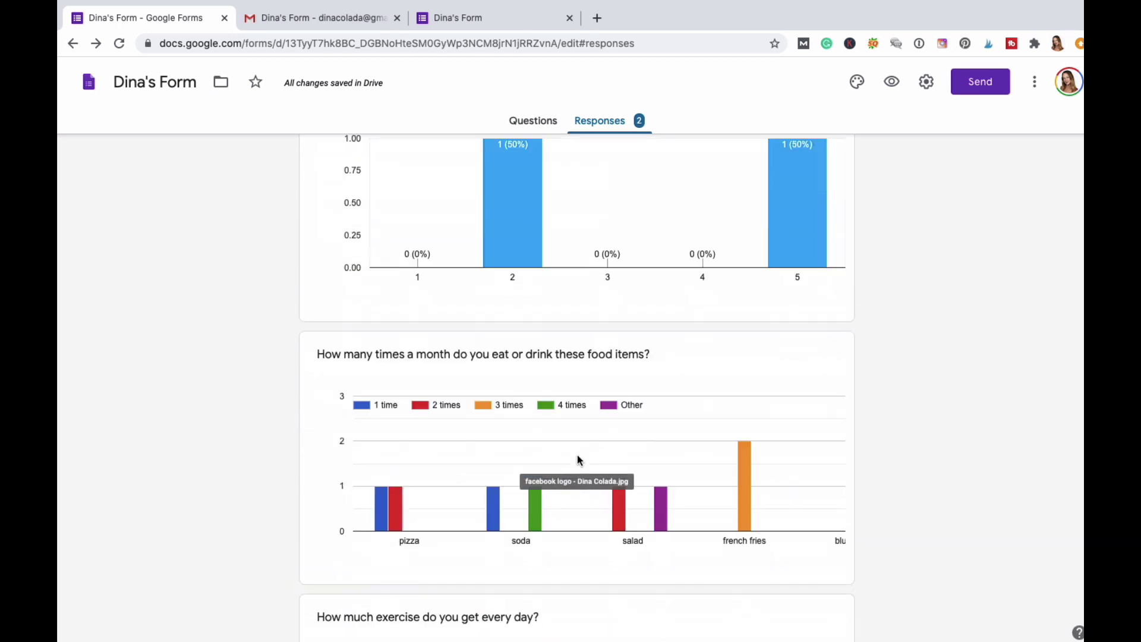
{"action": "scroll", "coordinate": [578, 461], "scroll_direction": "down", "scroll_amount": 7}
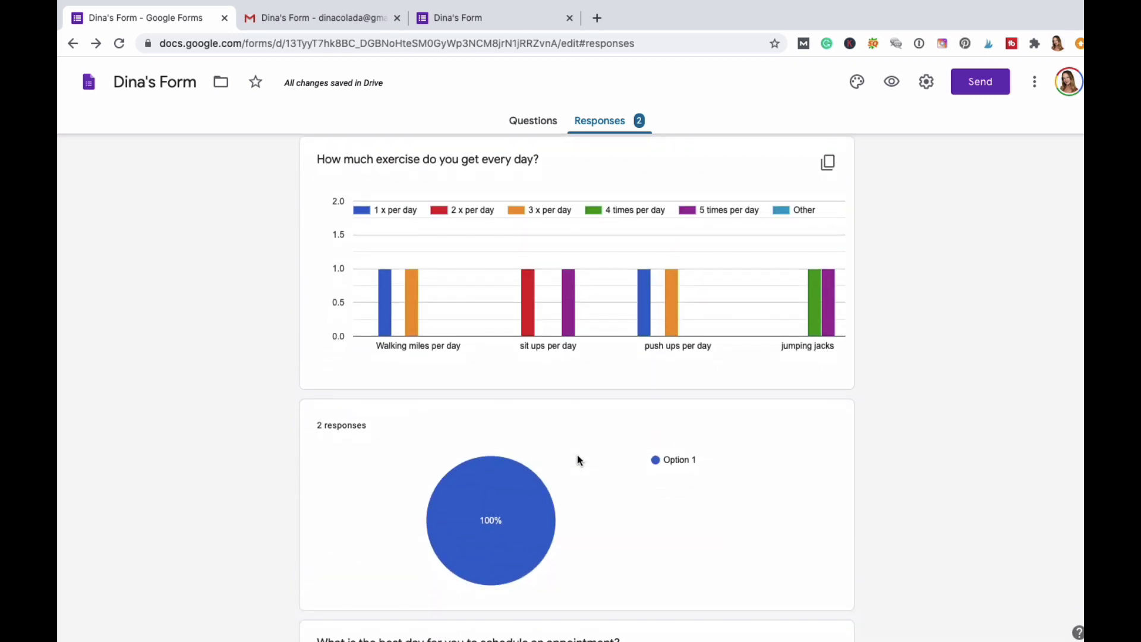
{"action": "scroll", "coordinate": [578, 461], "scroll_direction": "down", "scroll_amount": 18}
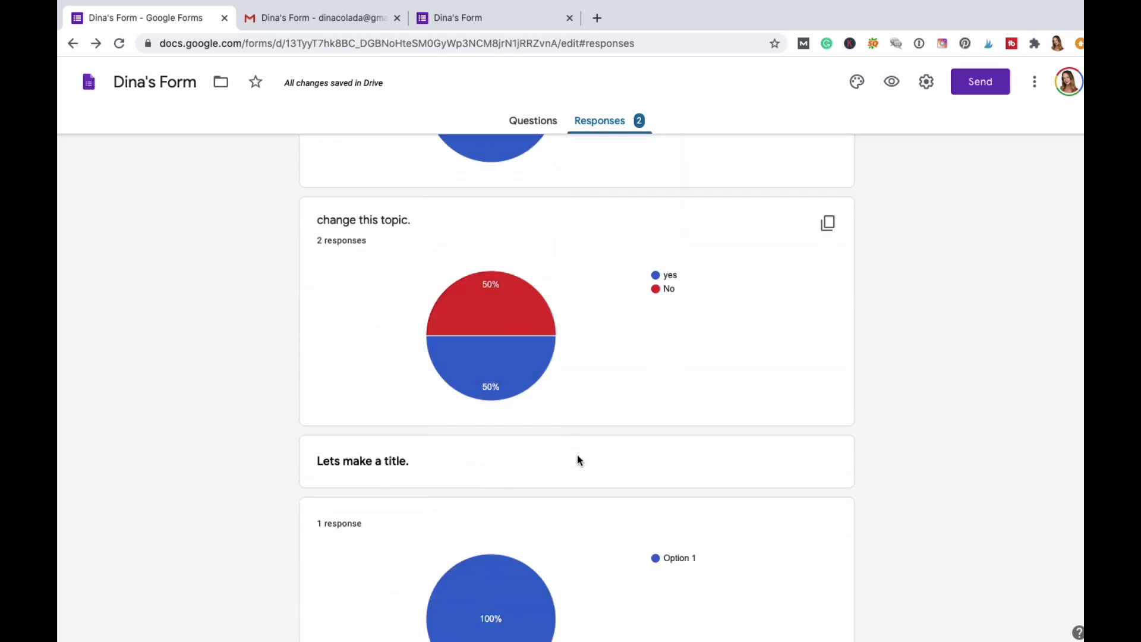
{"action": "scroll", "coordinate": [578, 461], "scroll_direction": "down", "scroll_amount": 13}
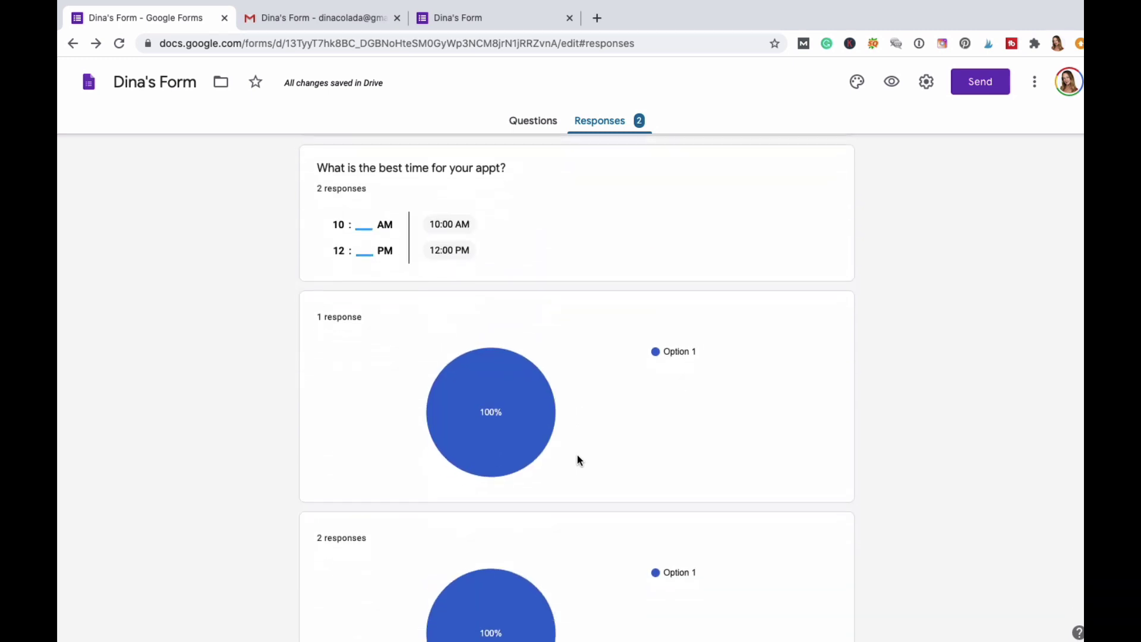
{"action": "scroll", "coordinate": [578, 461], "scroll_direction": "down", "scroll_amount": 7}
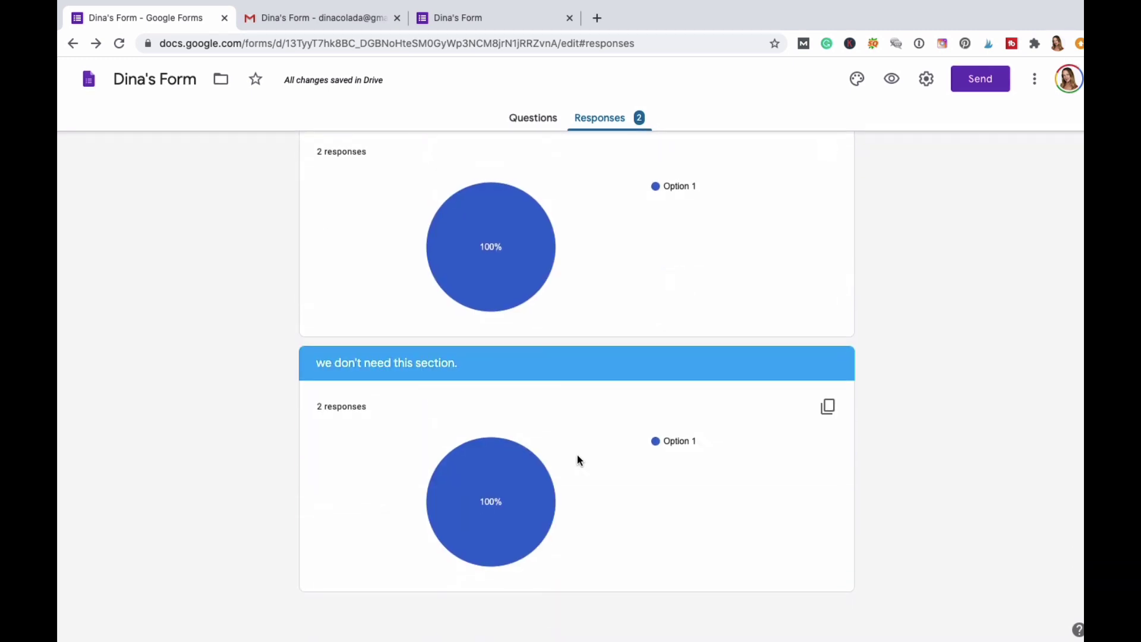